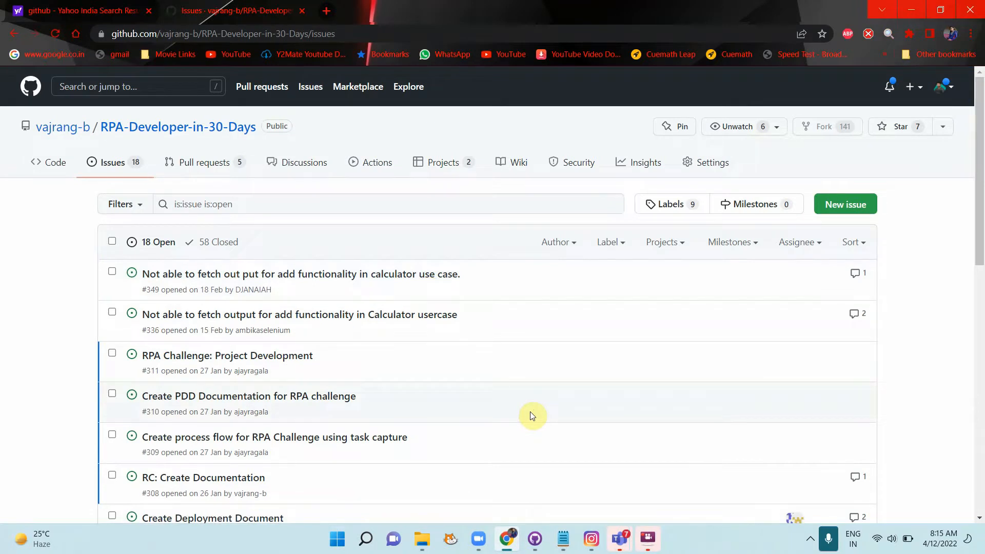
Step: Start a new issue in the RPA-Developer-in-30-Days repository with the green New issue button
{"action": "left_click", "coordinate": [832, 215]}
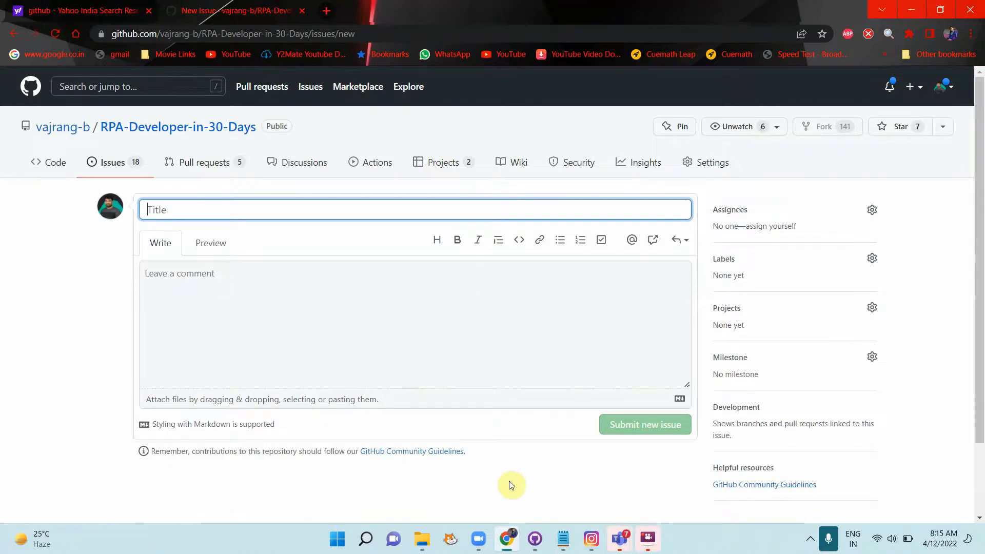
Step: Open Project Team1 Notes.docx from the RPA Project Team1 team's Files tab
{"action": "mouse_move", "coordinate": [631, 545]}
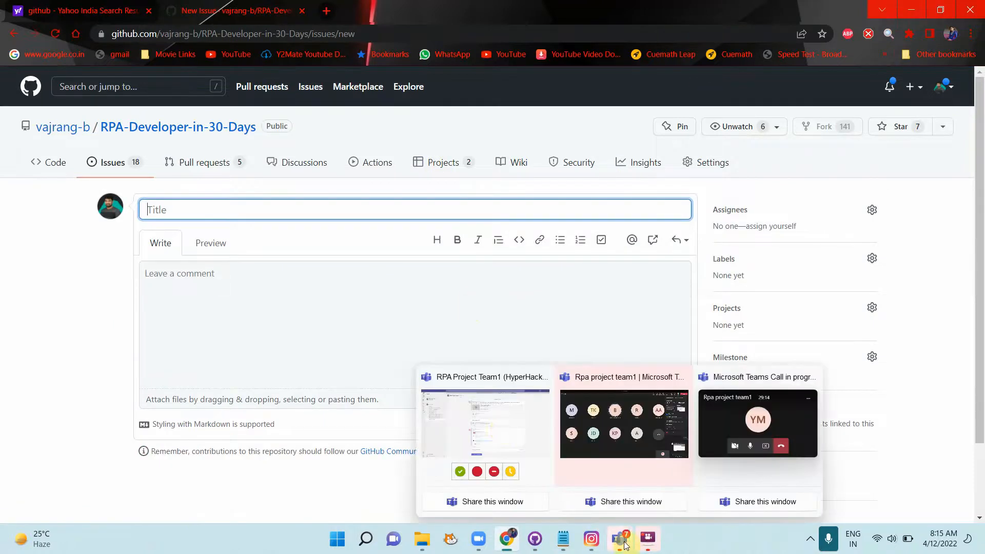
{"action": "left_click", "coordinate": [504, 430]}
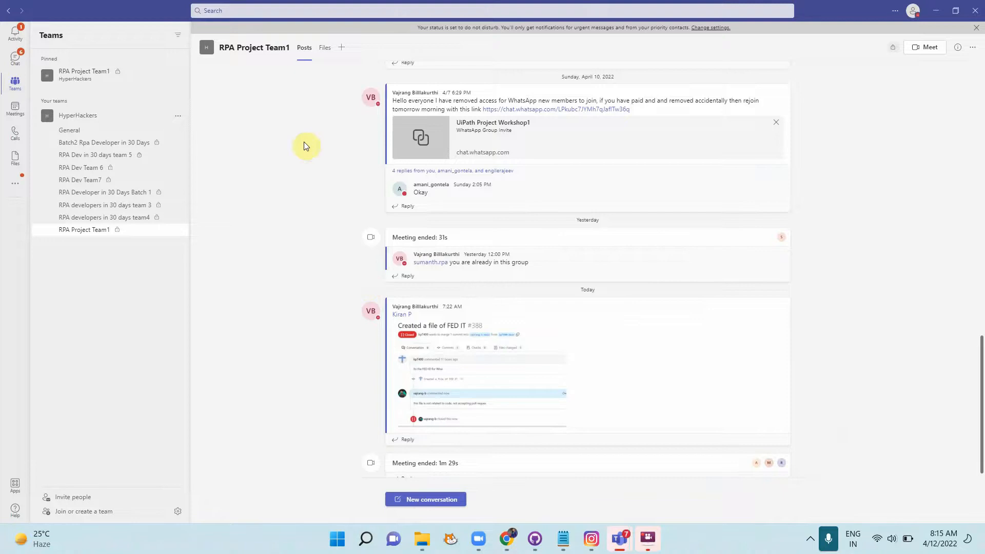
{"action": "left_click", "coordinate": [329, 49]}
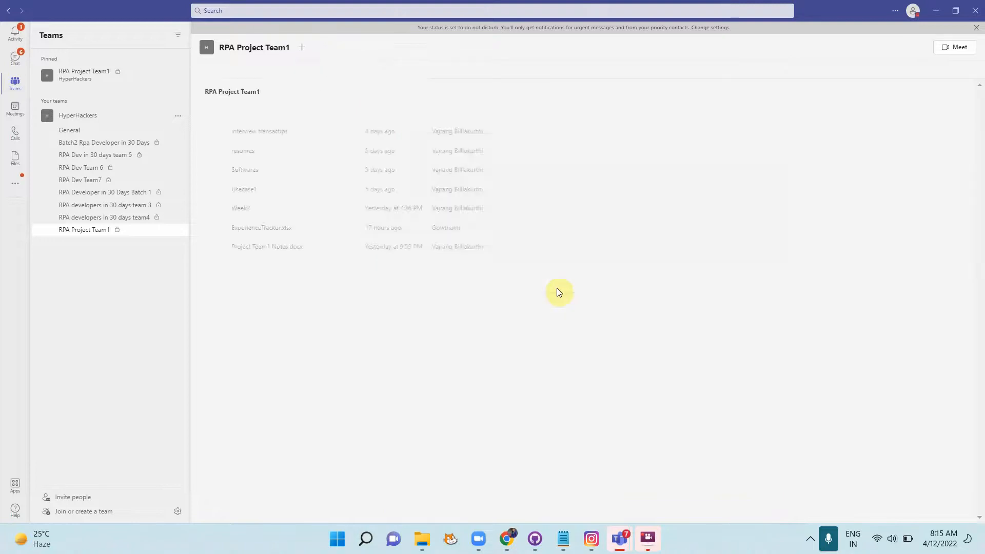
{"action": "left_click", "coordinate": [250, 248]}
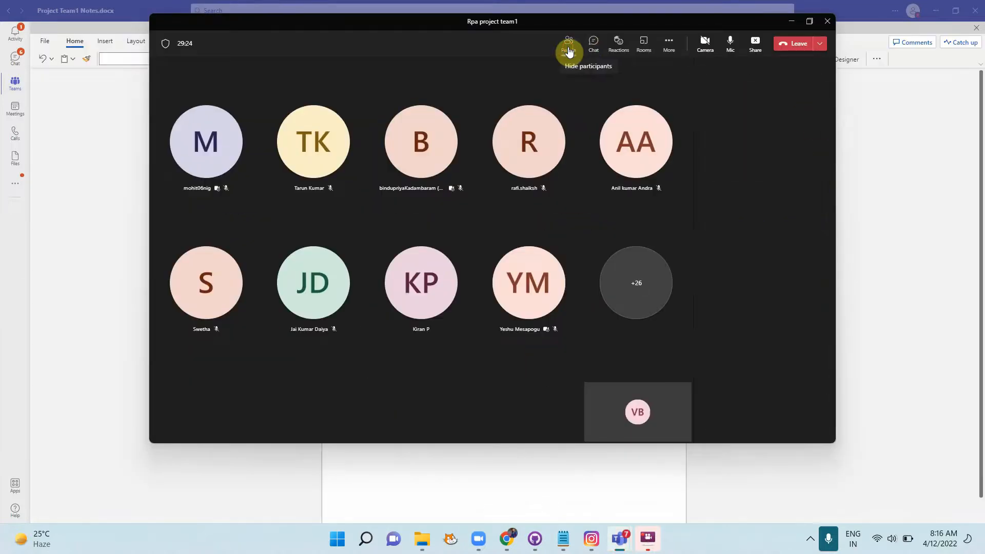
Step: Check the meeting's attendee list, then bring the notes document back in front
{"action": "left_click", "coordinate": [568, 49]}
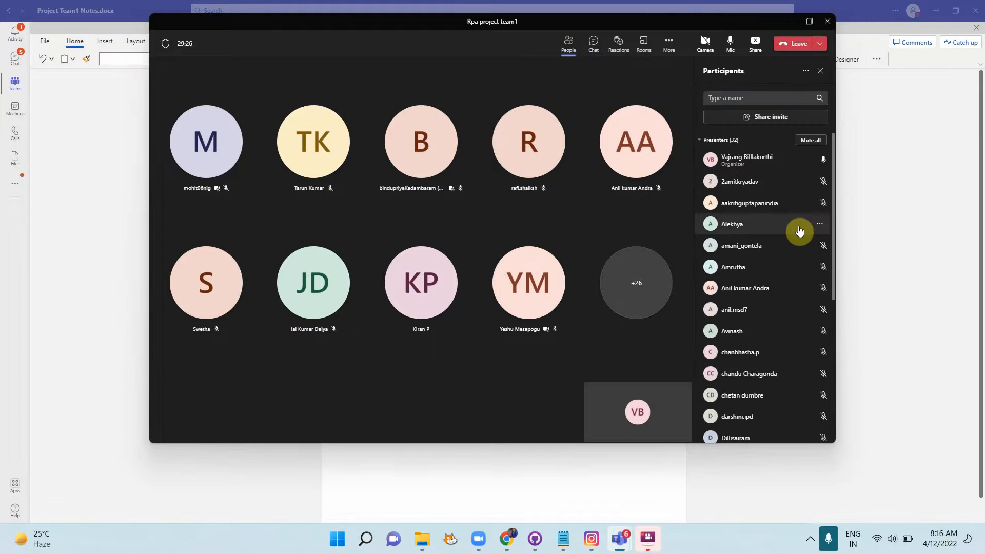
{"action": "left_click", "coordinate": [701, 142]}
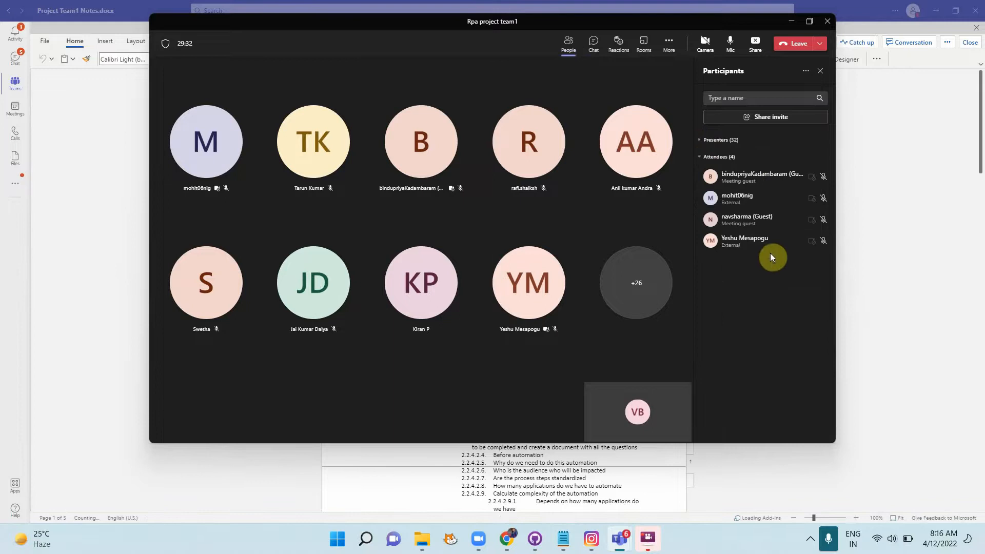
{"action": "left_click", "coordinate": [874, 328]}
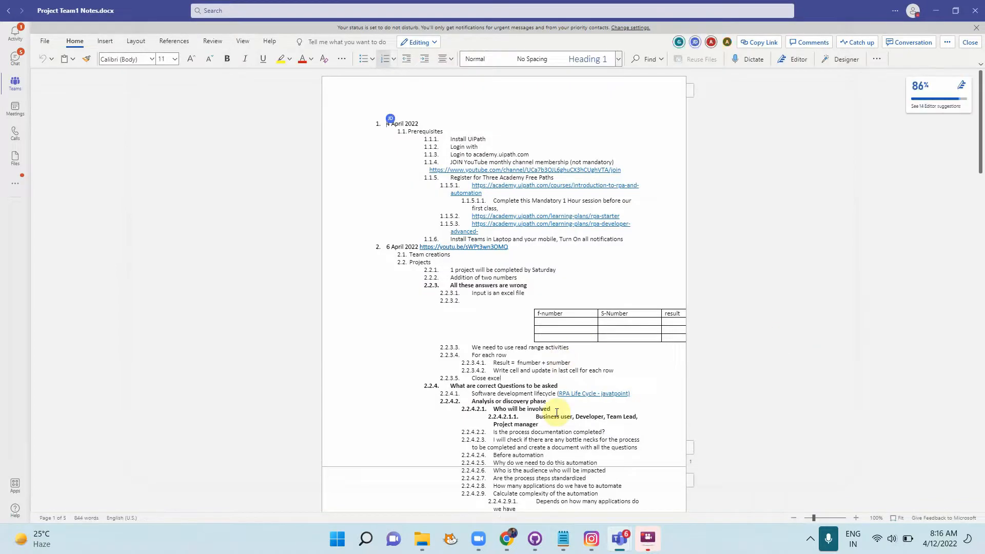
Step: Correct 'Close exce' to 'Close excel' and move to the end after Branch3(Nagraj)
{"action": "type", "text": "l"}
{"action": "left_click", "coordinate": [738, 415]}
{"action": "scroll", "coordinate": [737, 416], "scroll_direction": "down", "scroll_amount": 15}
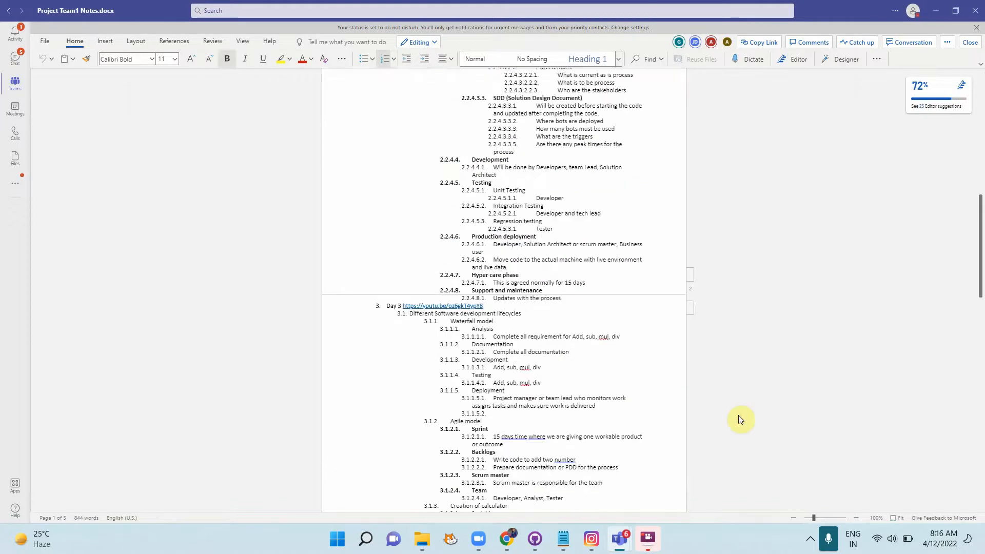
{"action": "scroll", "coordinate": [738, 420], "scroll_direction": "down", "scroll_amount": 15}
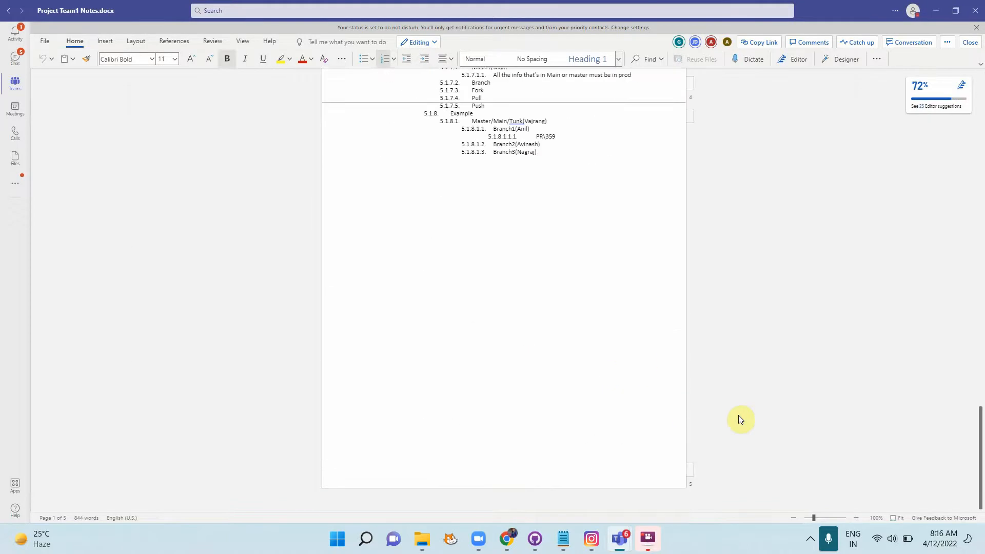
{"action": "left_click", "coordinate": [561, 183]}
{"action": "left_click", "coordinate": [549, 157]}
Step: Add a new top-level list entry '12 April 2022' and start the next item
{"action": "key", "text": "Return"}
{"action": "key", "text": "shift+Tab"}
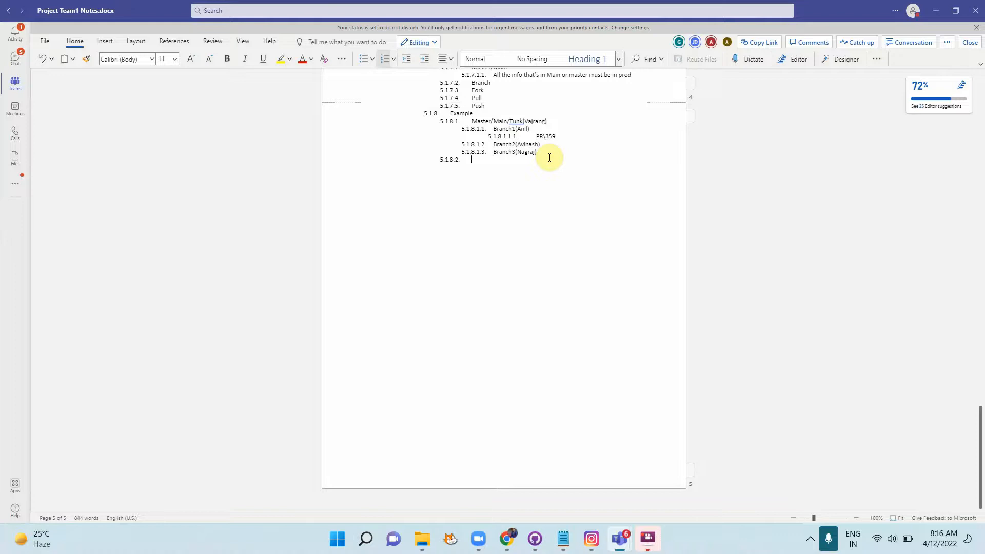
{"action": "key", "text": "shift+Tab"}
{"action": "key", "text": "shift+Tab"}
{"action": "scroll", "coordinate": [549, 157], "scroll_direction": "up", "scroll_amount": 3}
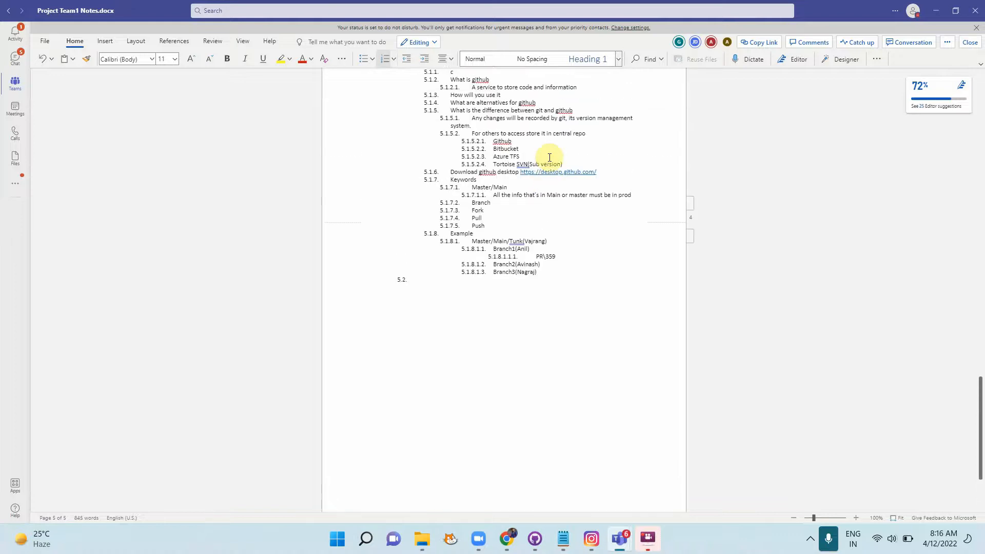
{"action": "key", "text": "shift+Tab"}
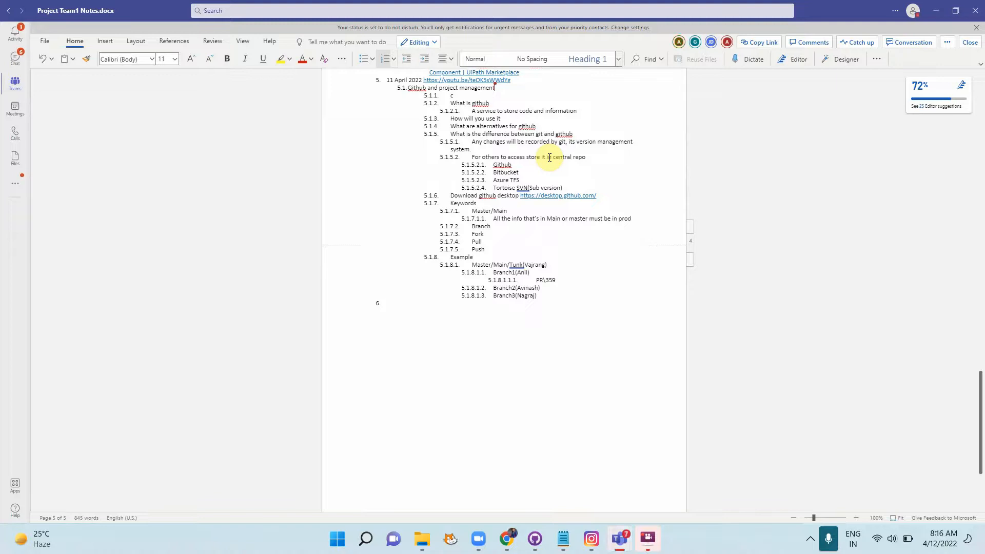
{"action": "type", "text": "12 April 2022"}
{"action": "key", "text": "Return"}
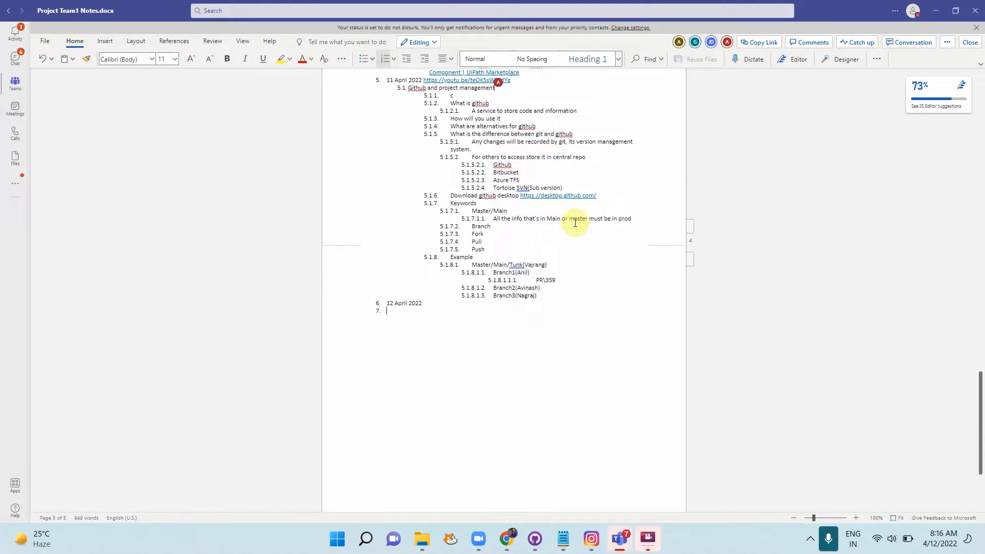
Step: Type heading 6.1 'Assigning tasks and creating issues' and indent a new sub-item below it
{"action": "scroll", "coordinate": [572, 220], "scroll_direction": "up", "scroll_amount": 3}
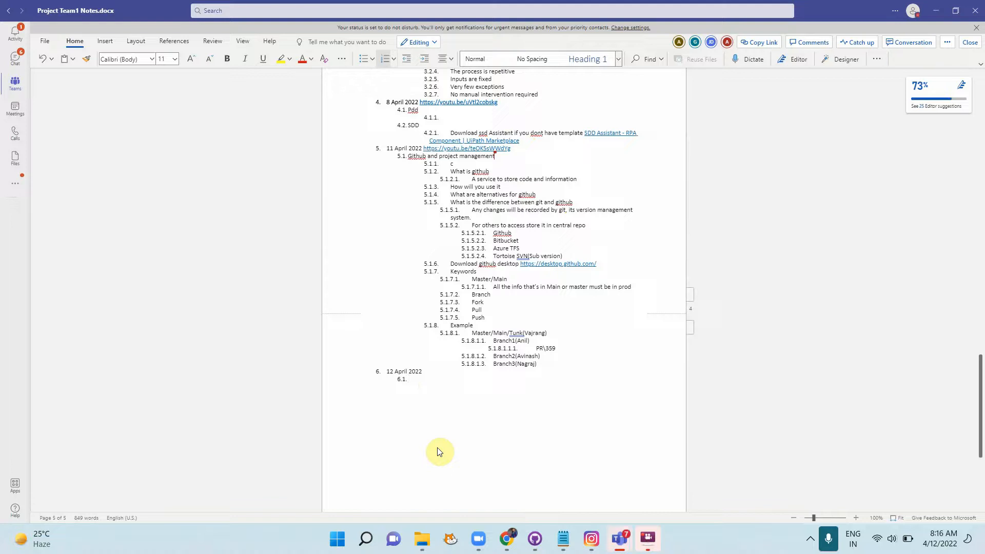
{"action": "type", "text": "Assigning tasks and creating issues"}
{"action": "key", "text": "Return"}
{"action": "key", "text": "Tab"}
Step: List the sub-items Issue, BUG and Error under 6.1
{"action": "type", "text": "Issue"}
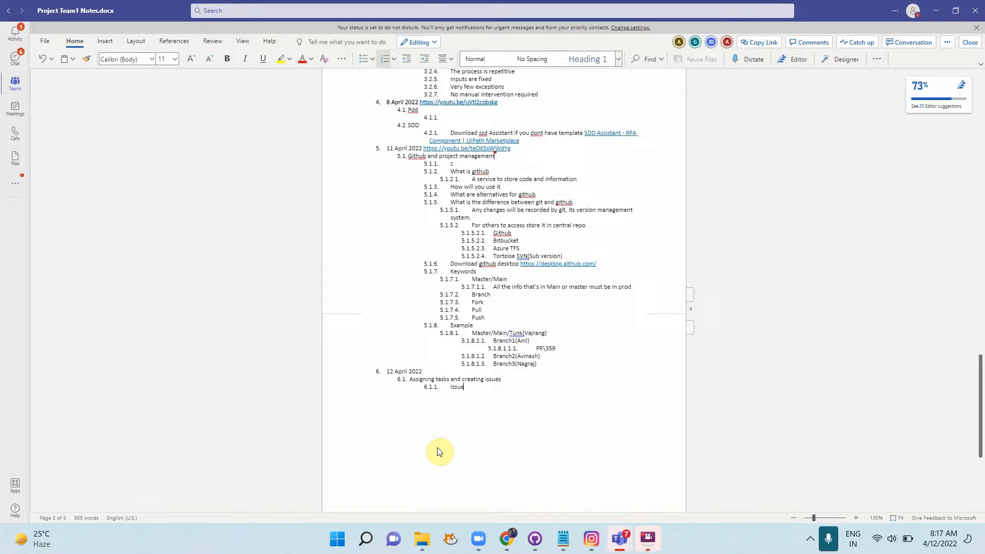
{"action": "key", "text": "Return"}
{"action": "type", "text": "BUG"}
{"action": "key", "text": "Return"}
{"action": "type", "text": "Error"}
{"action": "key", "text": "Return"}
Step: Maximize the meeting window, collapse Attendees and show the meeting chat panel
{"action": "key", "text": "alt+Tab"}
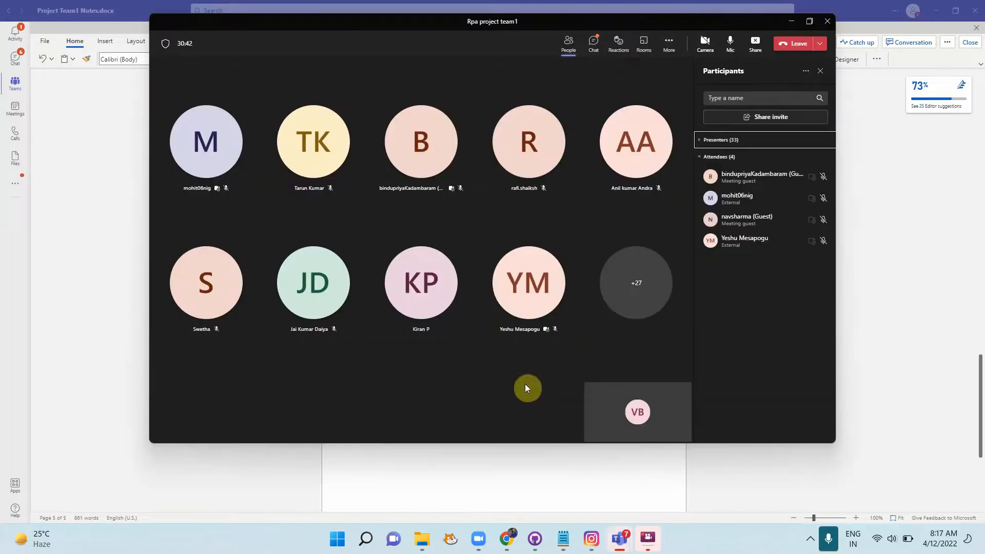
{"action": "left_click", "coordinate": [809, 21]}
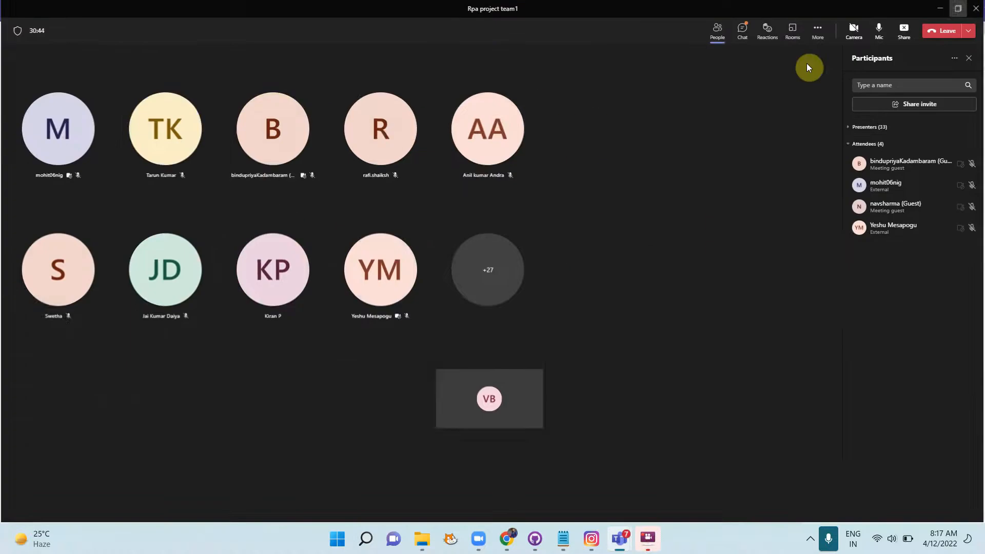
{"action": "left_click", "coordinate": [853, 145]}
{"action": "left_click", "coordinate": [740, 40]}
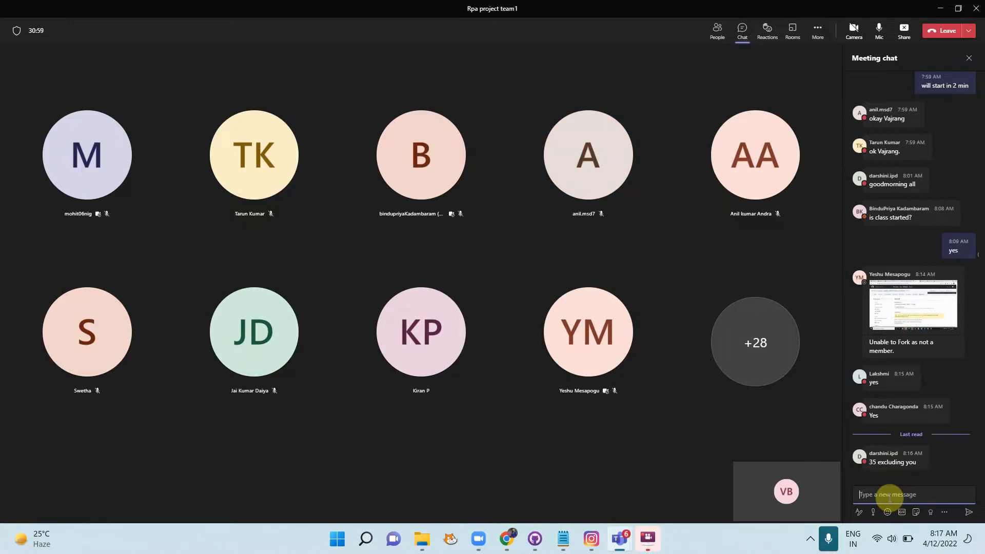
{"action": "key", "text": "alt+Tab"}
{"action": "key", "text": "alt+Tab"}
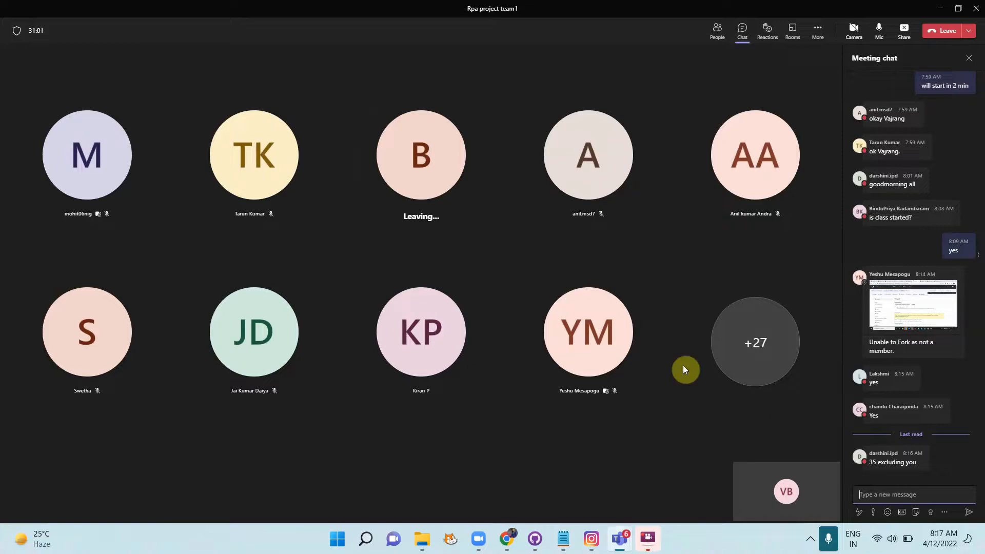
{"action": "key", "text": "alt+Tab"}
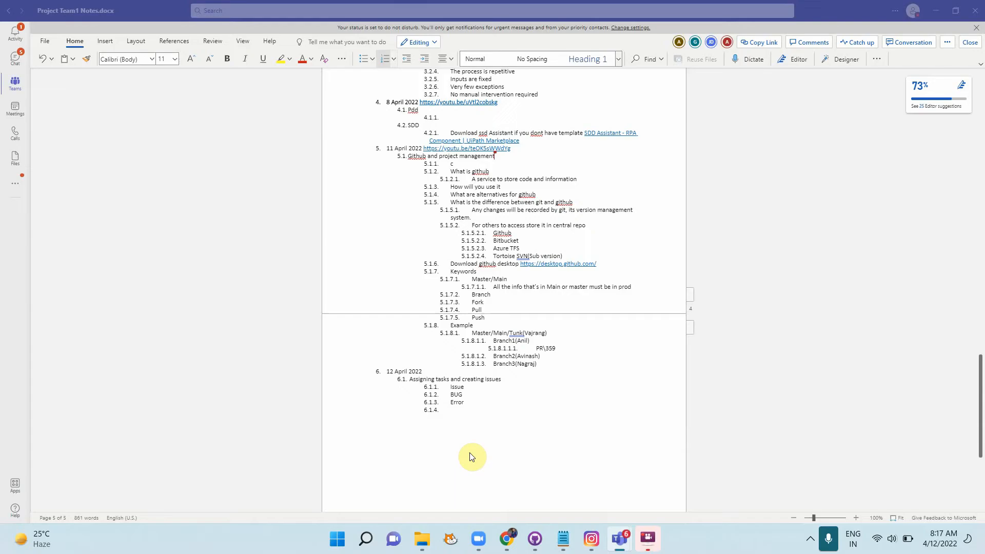
Step: Insert an empty, indented sub-item 6.1.1.1 directly beneath Issue
{"action": "left_click", "coordinate": [468, 387]}
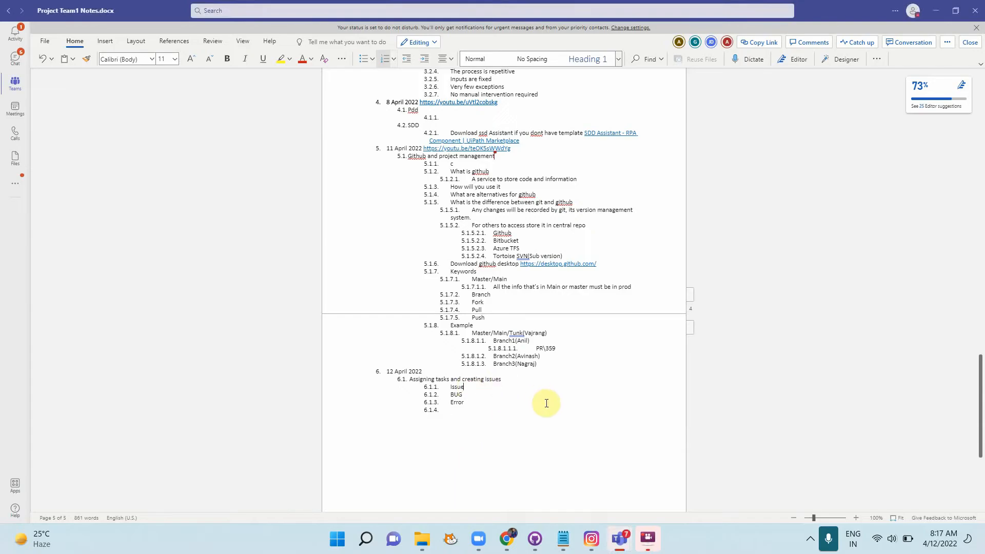
{"action": "key", "text": "Return"}
{"action": "key", "text": "Tab"}
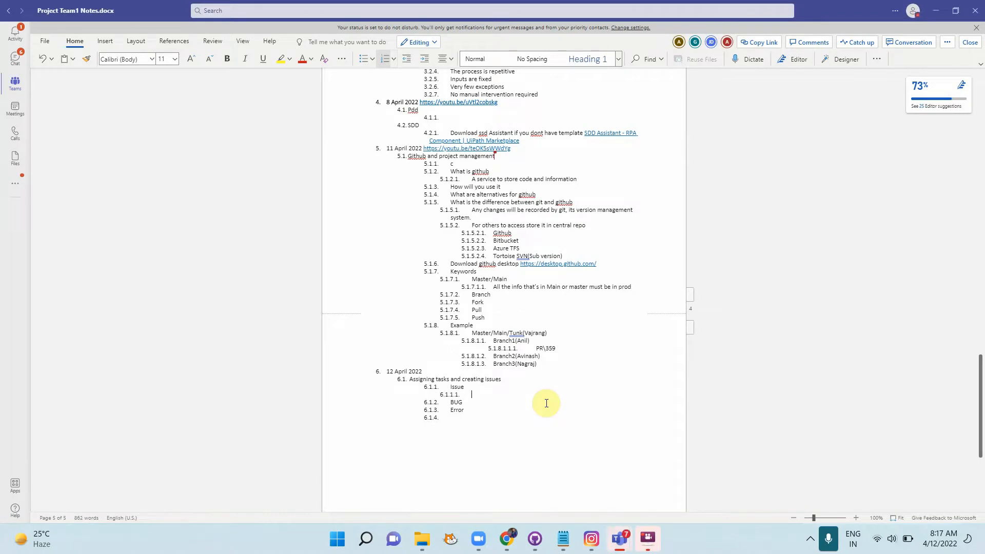
{"action": "key", "text": "alt+Tab"}
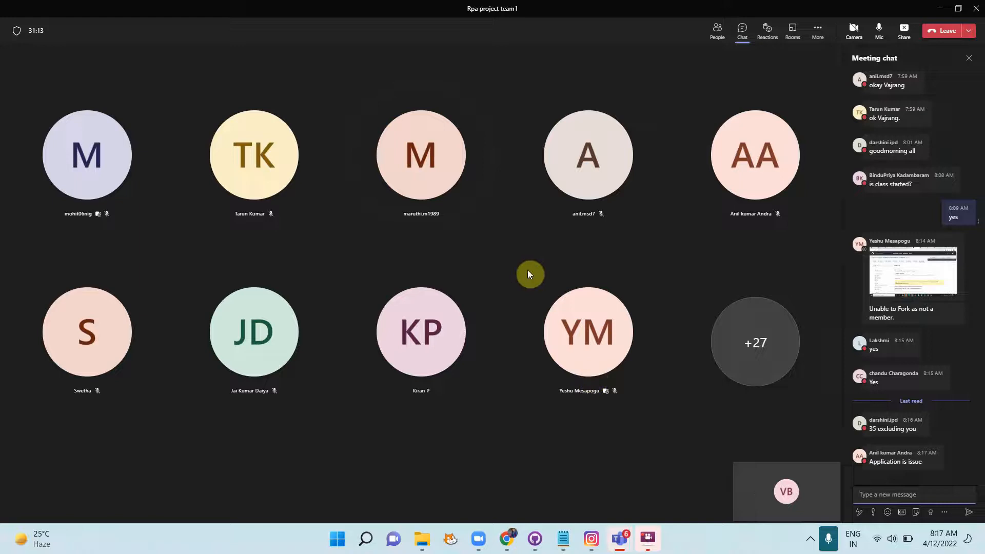
{"action": "key", "text": "alt+Tab"}
{"action": "mouse_move", "coordinate": [422, 539]}
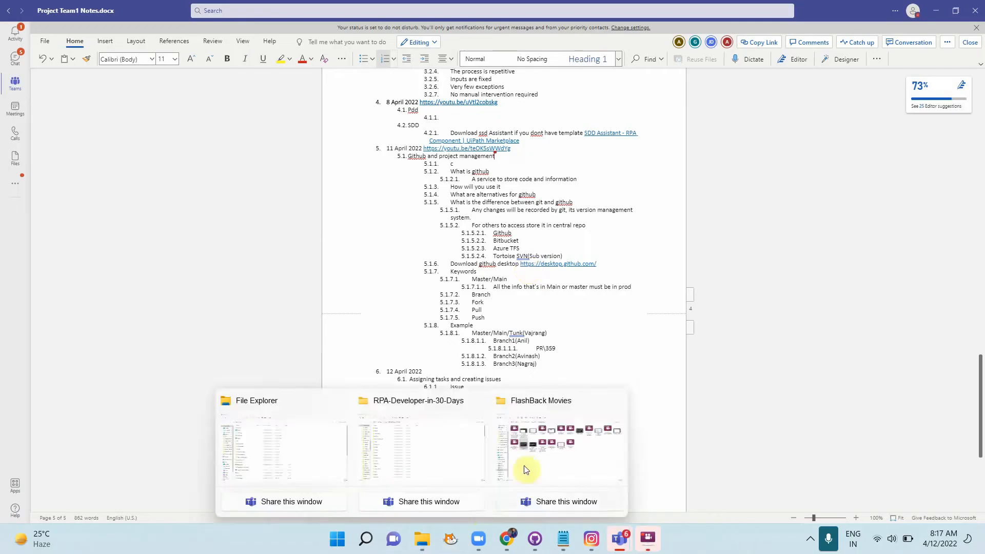
Step: Review the commit History in GitHub Desktop, then return to the browser's new-issue form
{"action": "left_click", "coordinate": [536, 548]}
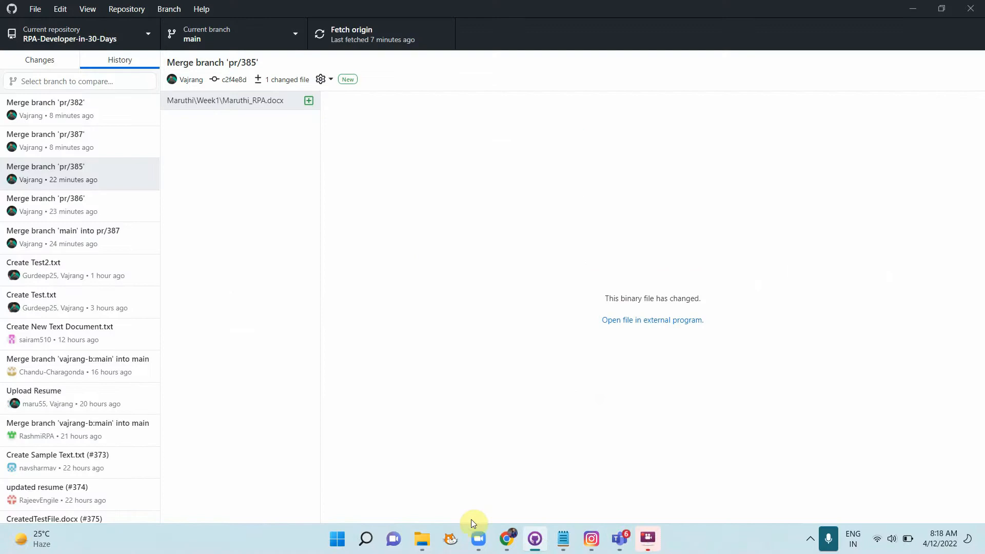
{"action": "left_click", "coordinate": [509, 538]}
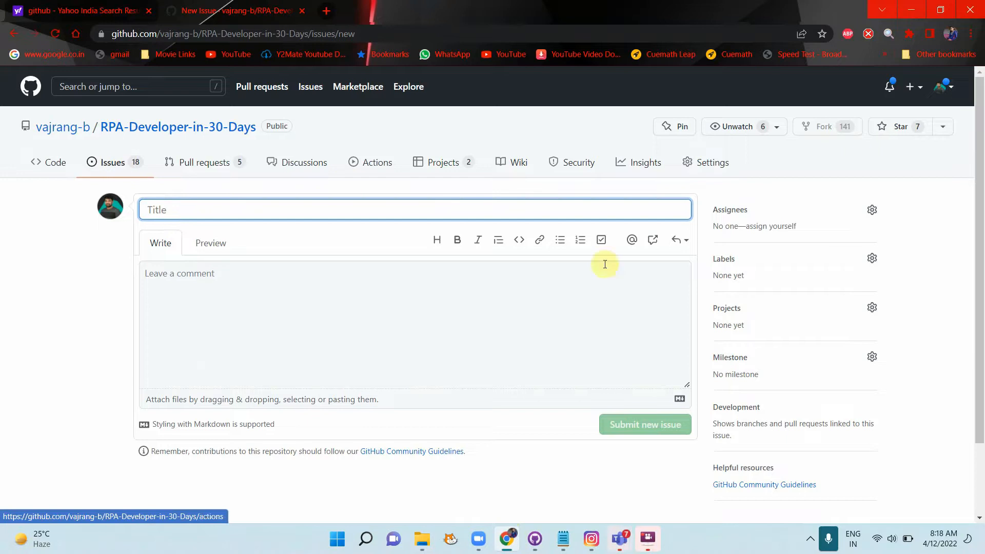
Step: Browse the Labels list for the new issue, then switch back to the notes document
{"action": "left_click", "coordinate": [869, 261]}
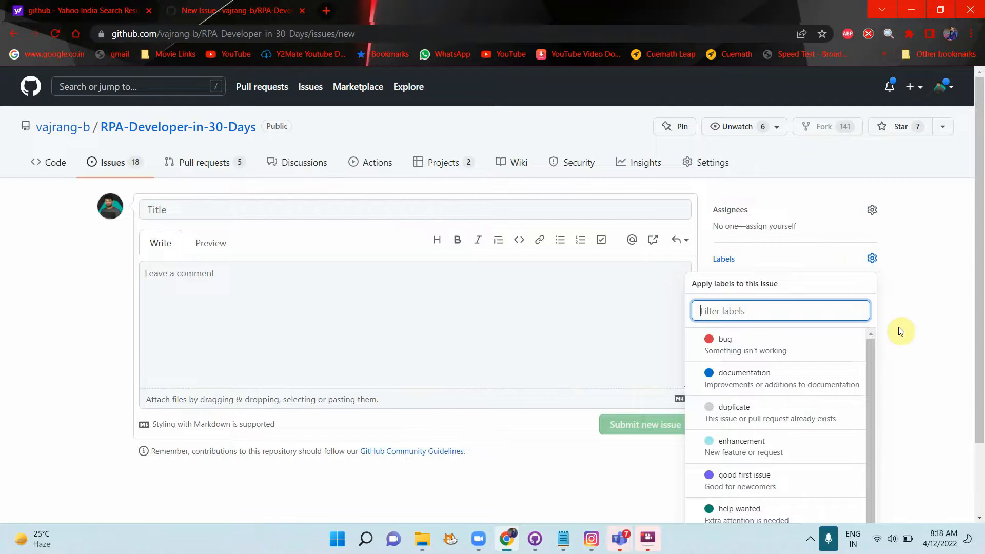
{"action": "scroll", "coordinate": [911, 397], "scroll_direction": "down", "scroll_amount": 2}
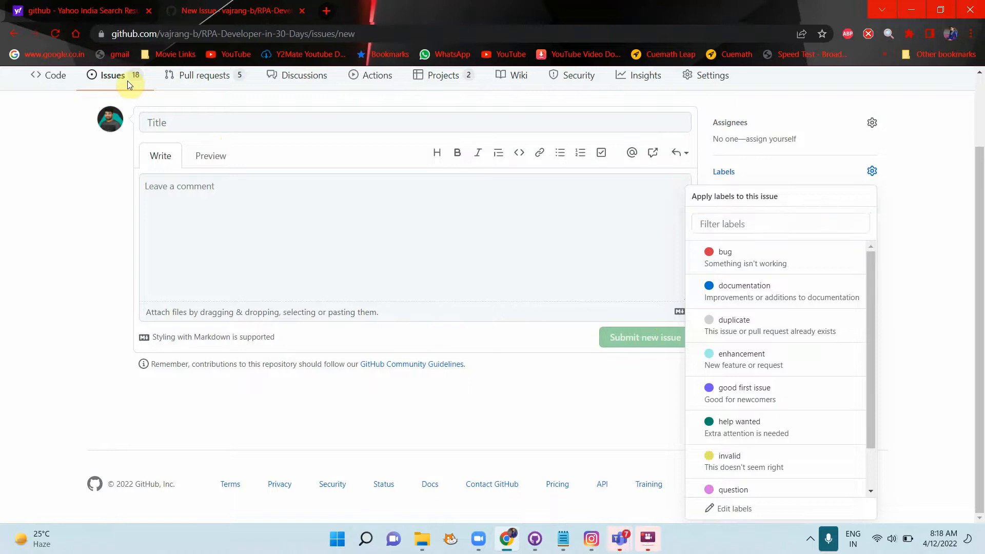
{"action": "key", "text": "alt+Tab"}
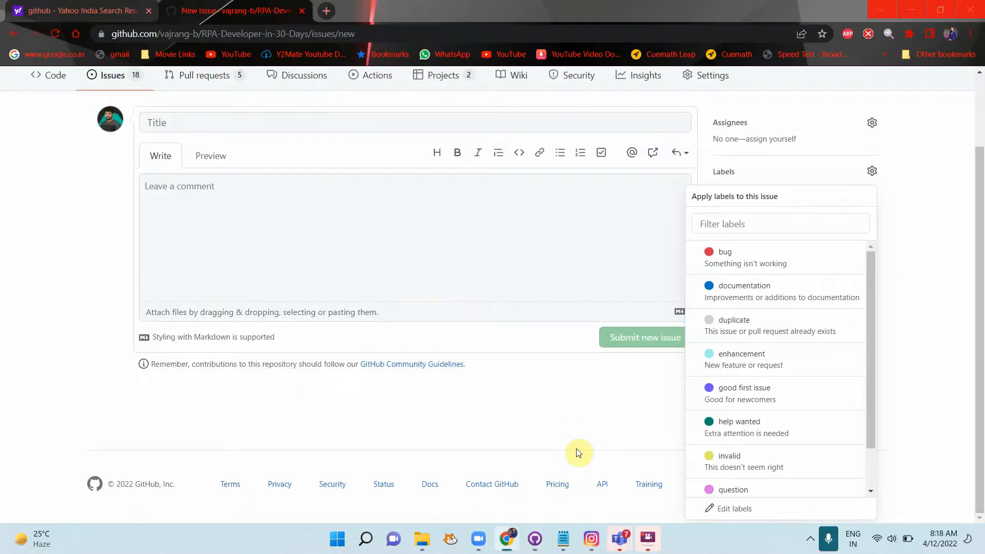
{"action": "key", "text": "alt+Tab"}
{"action": "key", "text": "alt+Tab"}
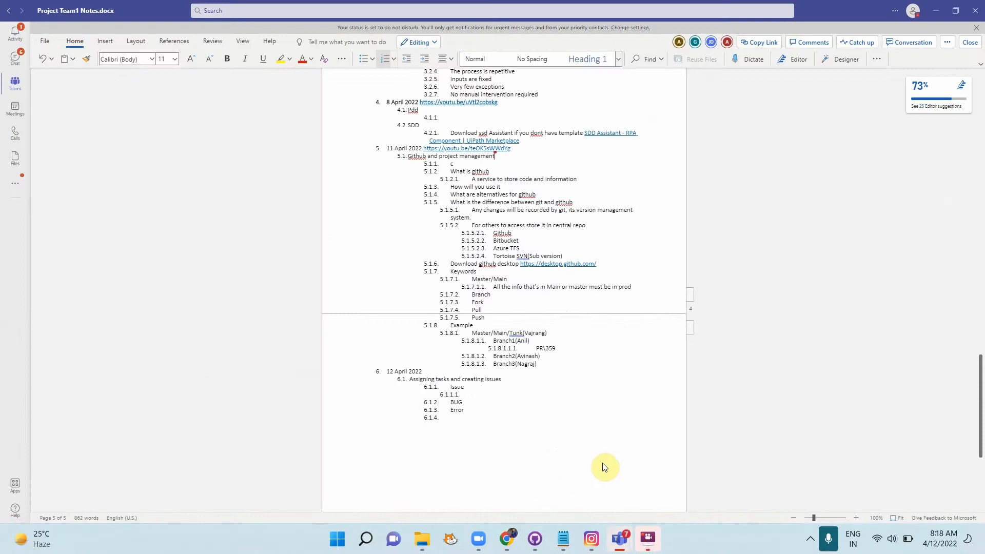
Step: Type 'All the tickets or tasks that we create are issues in github' as 6.1.1.1
{"action": "type", "text": "All the ti"}
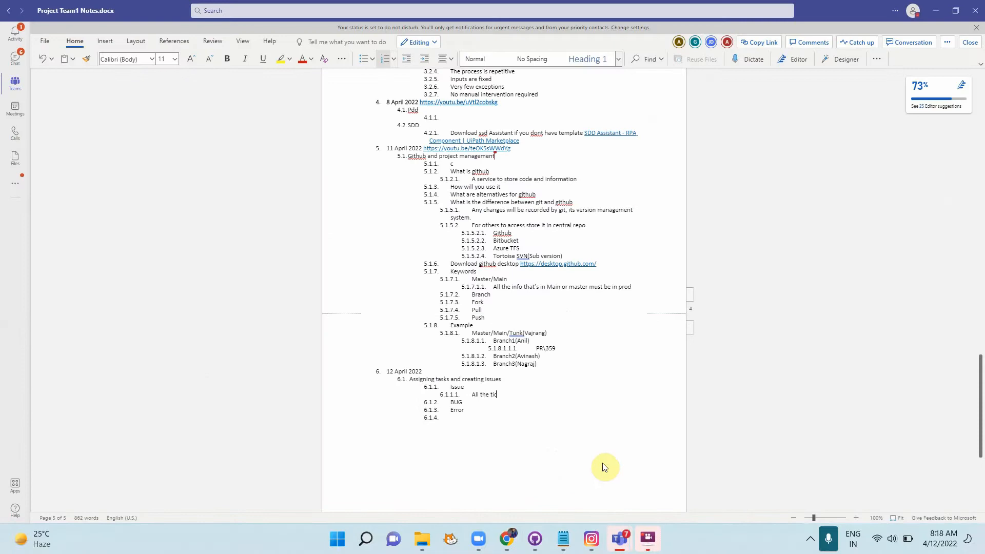
{"action": "type", "text": "ckets th"}
{"action": "key", "text": "BackSpace"}
{"action": "key", "text": "BackSpace"}
{"action": "key", "text": "BackSpace"}
{"action": "type", "text": "or tasks that we create asre issues in g"}
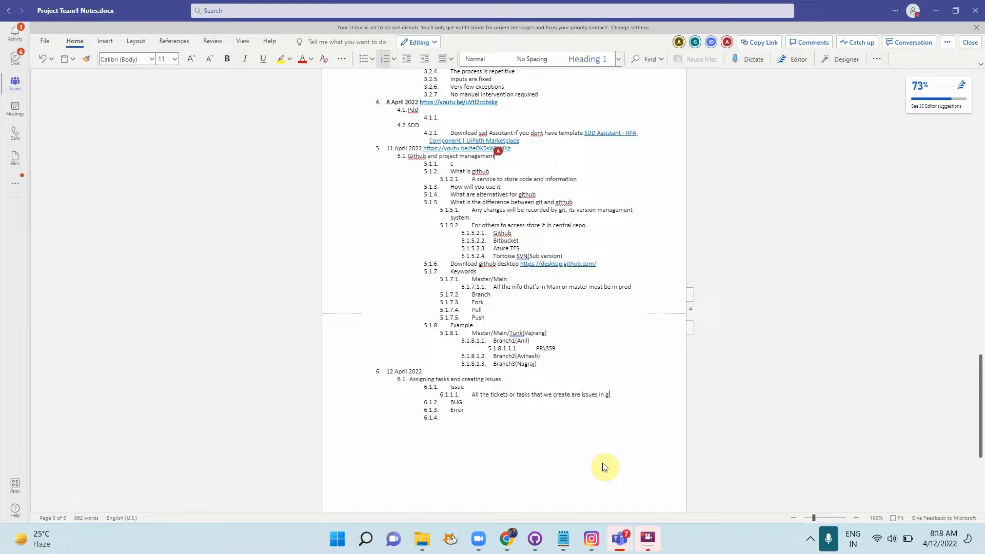
{"action": "type", "text": "ithub"}
Step: Zoom the Word view in three increments and dismiss the issue's label choices
{"action": "left_click", "coordinate": [855, 518]}
{"action": "left_click", "coordinate": [855, 518]}
{"action": "left_click", "coordinate": [855, 518]}
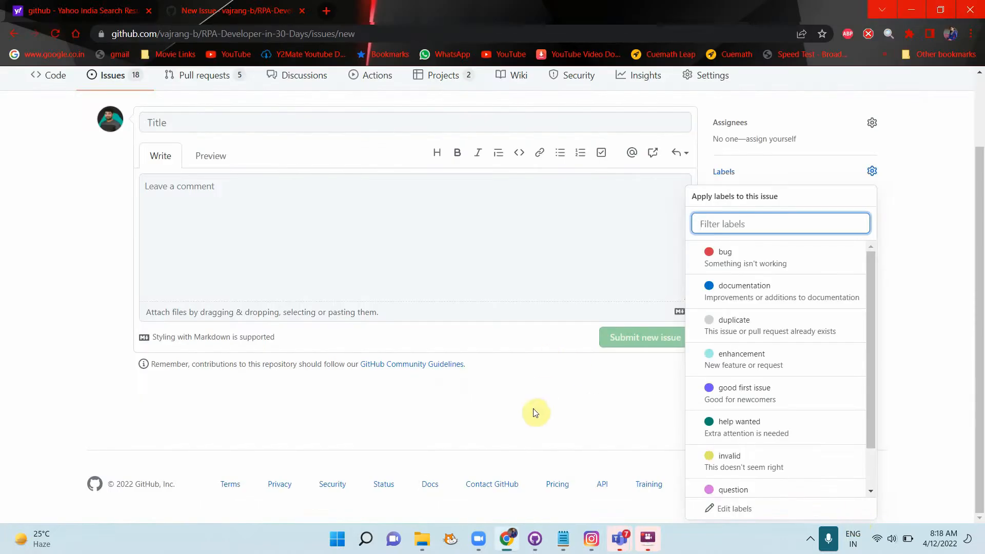
{"action": "left_click", "coordinate": [534, 416]}
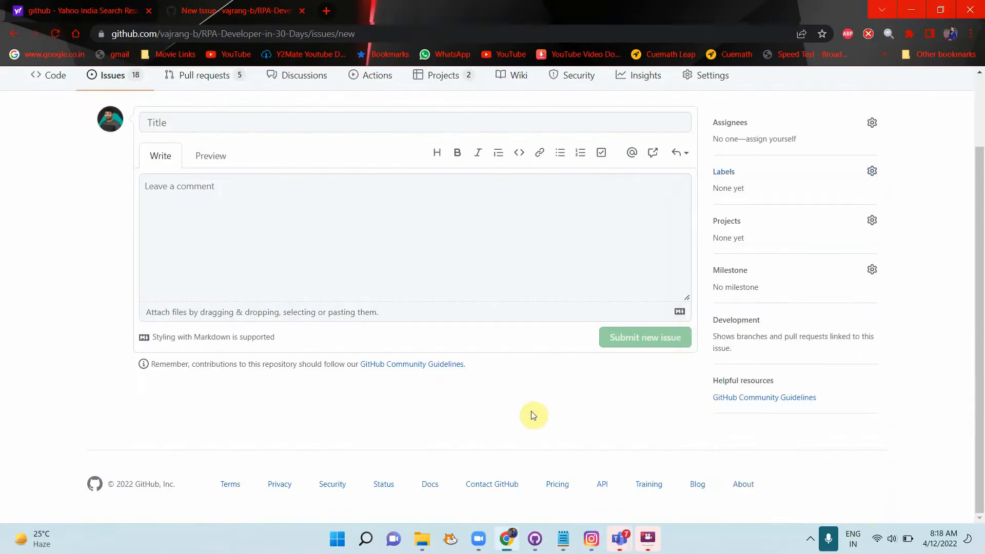
{"action": "key", "text": "alt+Tab"}
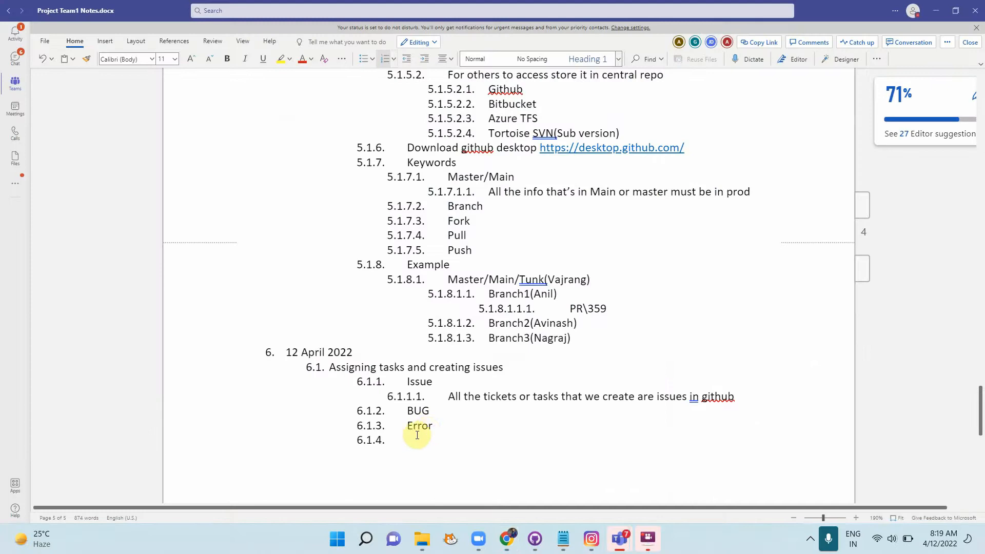
Step: Select BUG and Error and indent them twice to become 6.1.1.1.1 and 6.1.1.1.2
{"action": "left_click_drag", "start_coordinate": [418, 435], "coordinate": [332, 414]}
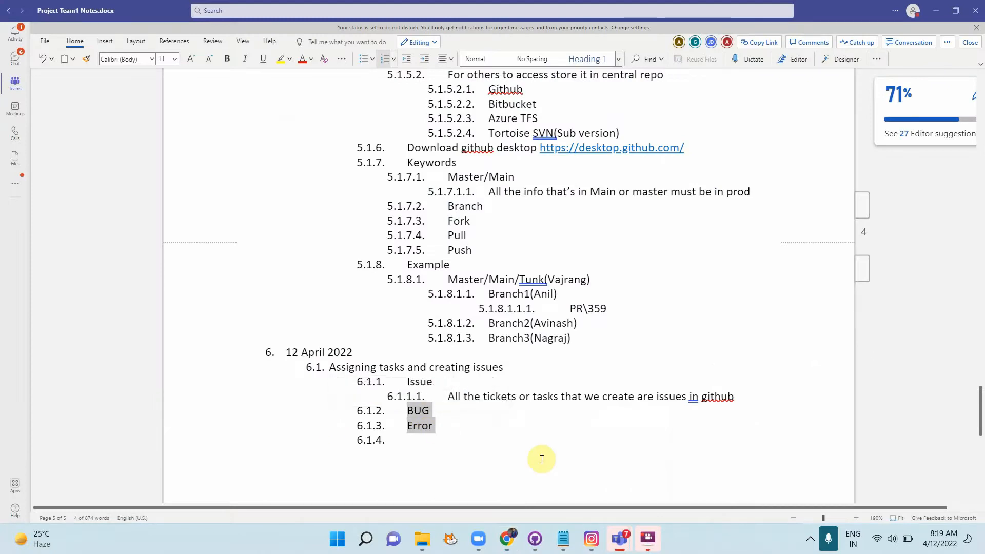
{"action": "key", "text": "Tab"}
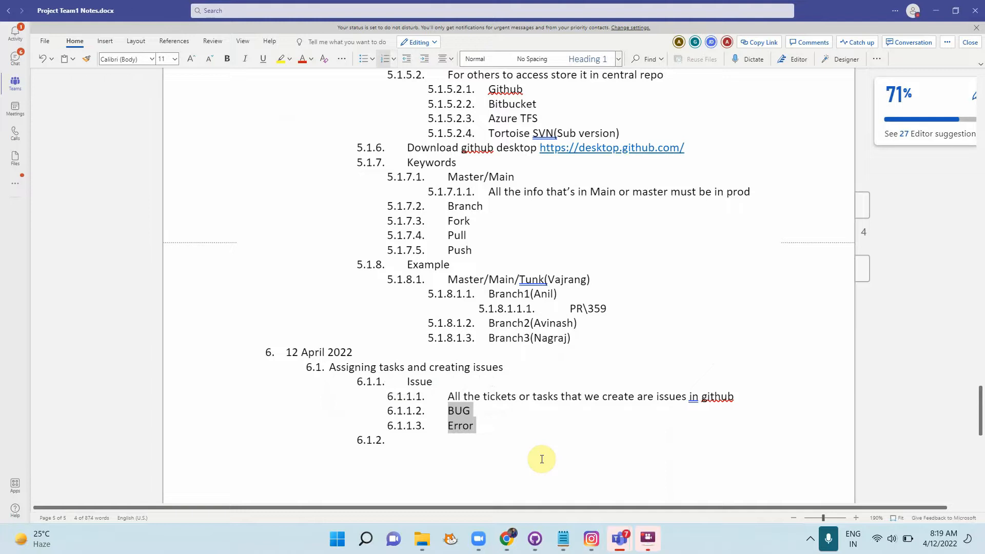
{"action": "key", "text": "Tab"}
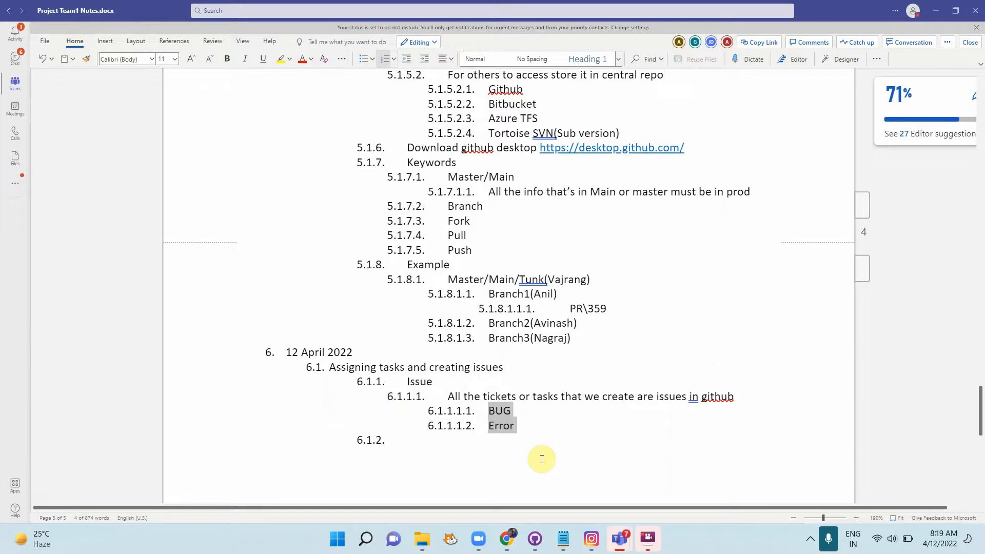
Step: Explain BUG: 1+2 = 3, but the result is 1+2 = 12, this is bug
{"action": "left_click", "coordinate": [511, 410]}
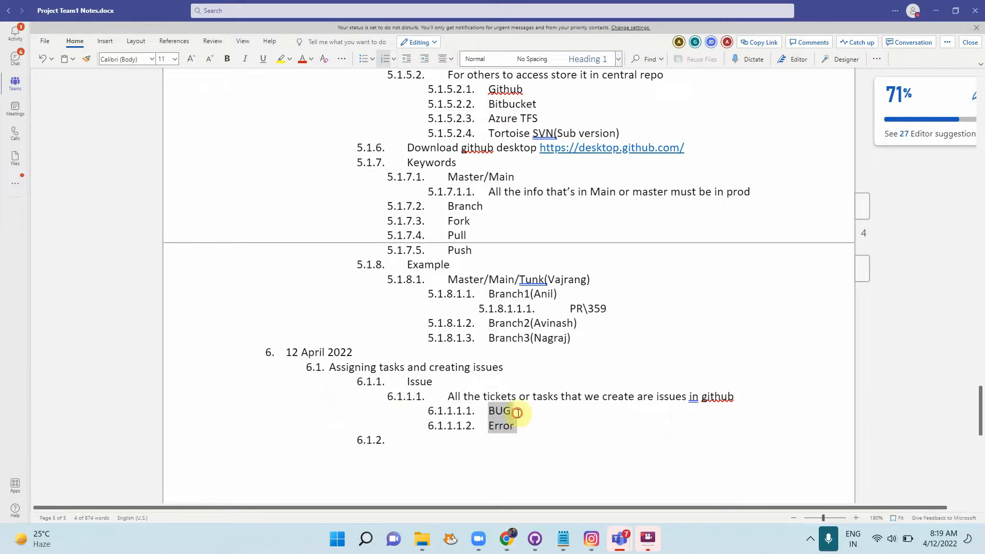
{"action": "type", "text": "-"}
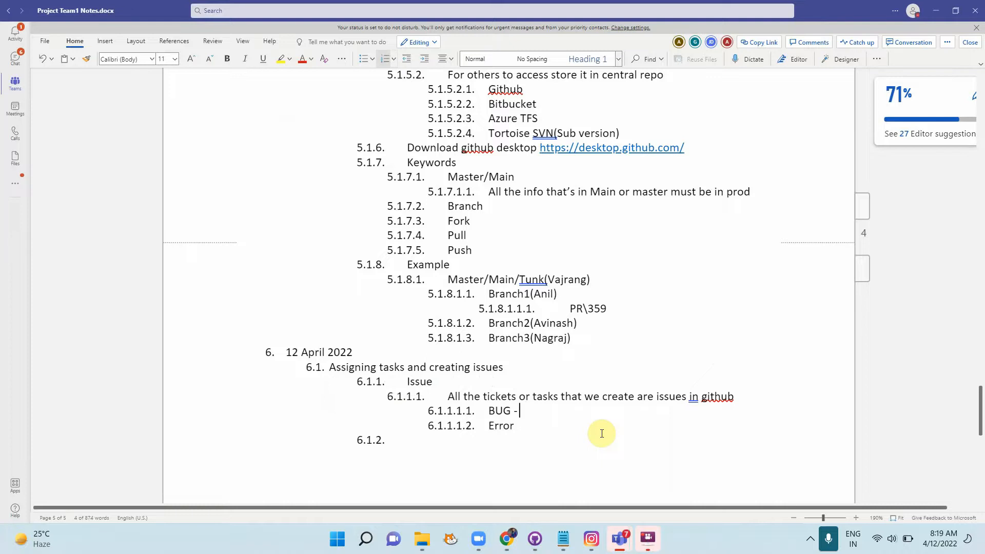
{"action": "type", "text": " ab"}
{"action": "key", "text": "BackSpace"}
{"action": "key", "text": "BackSpace"}
{"action": "type", "text": "1+2 = 3, but restul"}
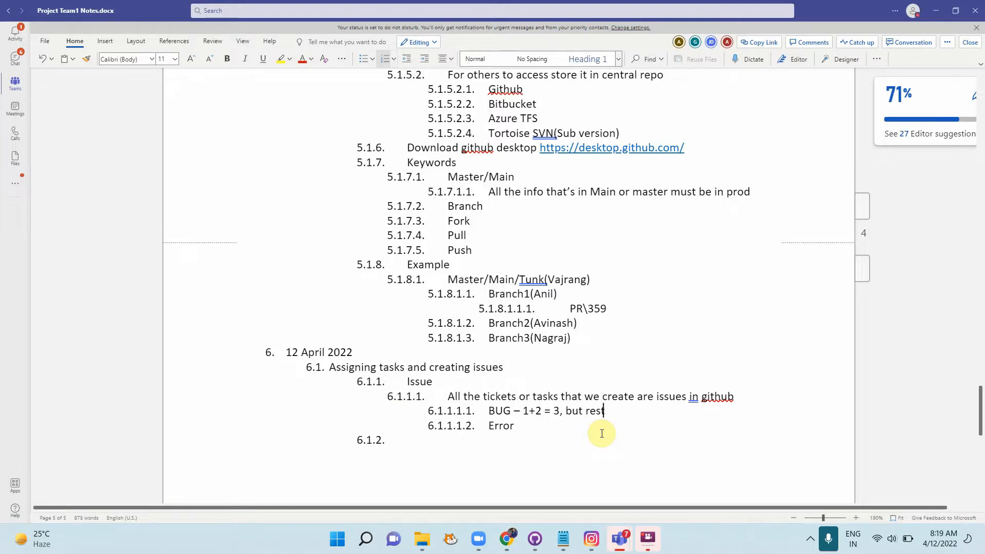
{"action": "key", "text": "BackSpace"}
{"action": "key", "text": "BackSpace"}
{"action": "key", "text": "BackSpace"}
{"action": "type", "text": "ult is 1+2 = 12 lthis is"}
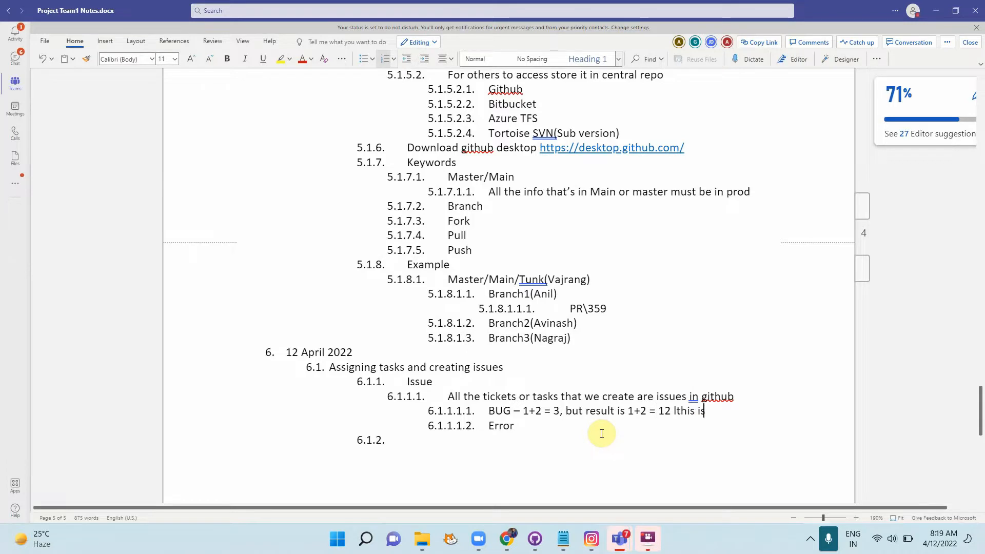
{"action": "key", "text": "BackSpace"}
{"action": "key", "text": "BackSpace"}
{"action": "key", "text": "BackSpace"}
{"action": "key", "text": "BackSpace"}
{"action": "key", "text": "BackSpace"}
{"action": "key", "text": "BackSpace"}
{"action": "key", "text": "BackSpace"}
{"action": "key", "text": "BackSpace"}
{"action": "type", "text": "this is bug"}
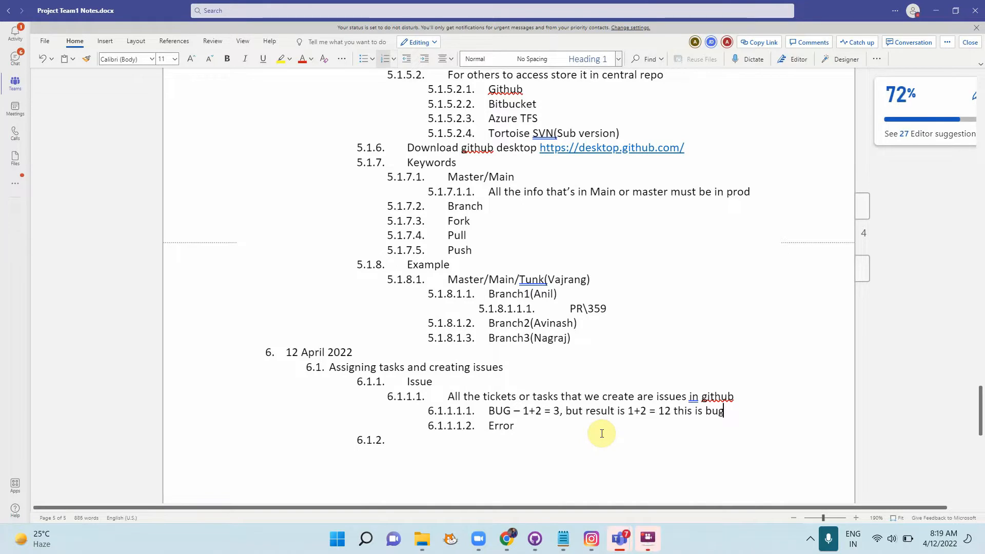
Step: Explain Error as 'if the result is not available then its error' and start a new item
{"action": "key", "text": "Down"}
{"action": "type", "text": "-"}
{"action": "type", "text": " if the"}
{"action": "type", "text": " result is"}
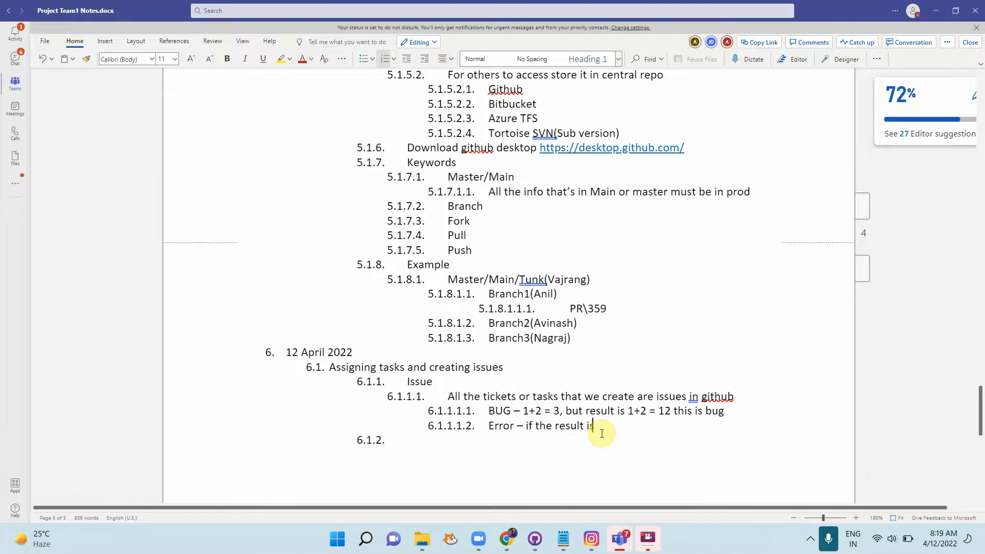
{"action": "type", "text": " not not"}
{"action": "key", "text": "BackSpace"}
{"action": "key", "text": "BackSpace"}
{"action": "key", "text": "BackSpace"}
{"action": "type", "text": "available then its"}
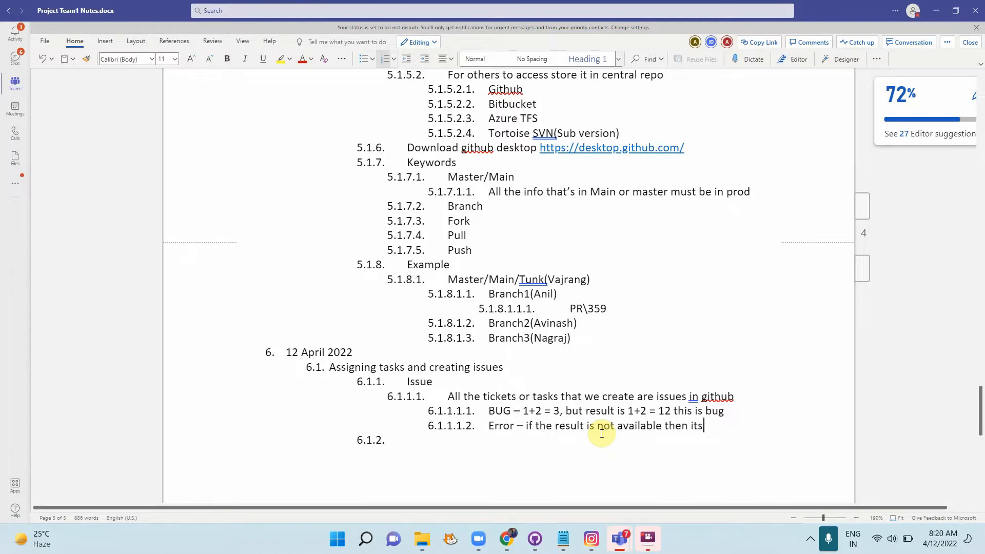
{"action": "type", "text": " error"}
{"action": "key", "text": "Return"}
Step: Indent a sub-item under Error and type the example '1+2= 12, or'
{"action": "key", "text": "Tab"}
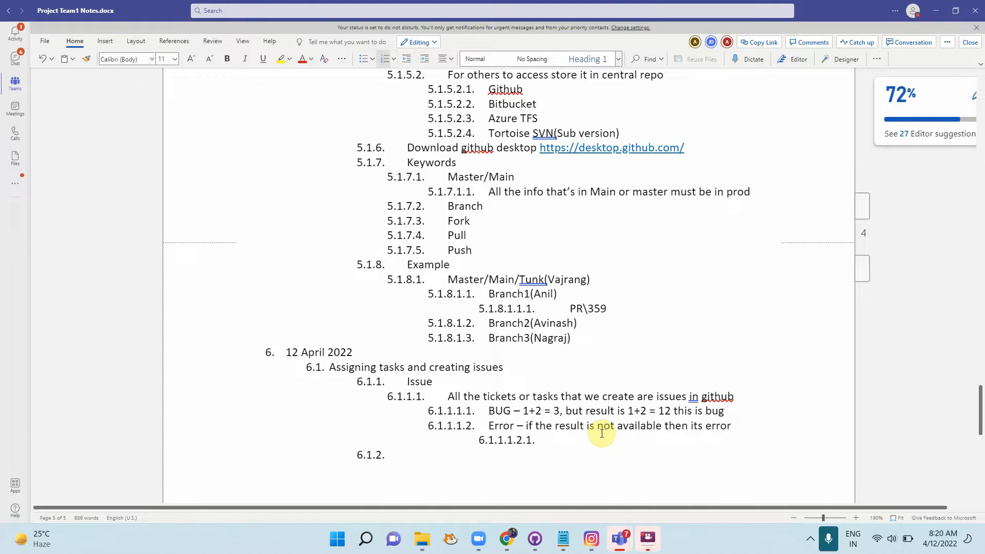
{"action": "type", "text": "1+2= 12,or"}
{"action": "key", "text": "Left"}
{"action": "key", "text": "Left"}
Step: Finish the example with '3 but in a error there will be no result', then return to GitHub
{"action": "scroll", "coordinate": [603, 436], "scroll_direction": "down", "scroll_amount": 5}
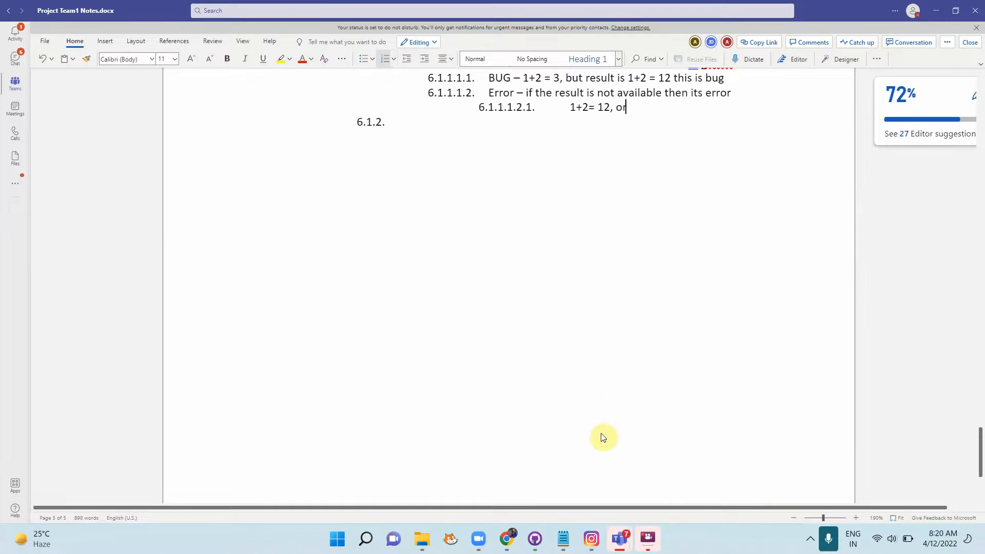
{"action": "key", "text": "Down"}
{"action": "scroll", "coordinate": [753, 387], "scroll_direction": "up", "scroll_amount": 3}
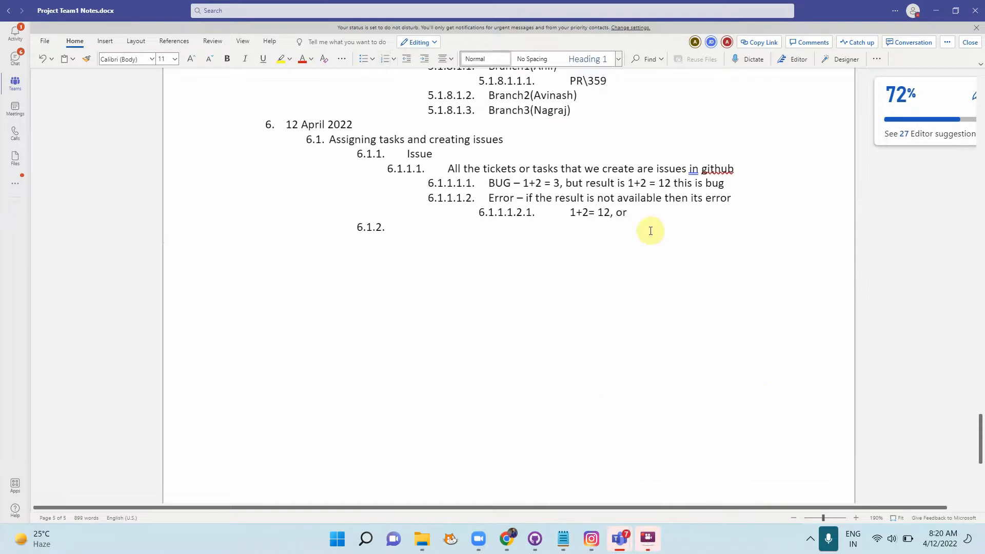
{"action": "left_click", "coordinate": [637, 214]}
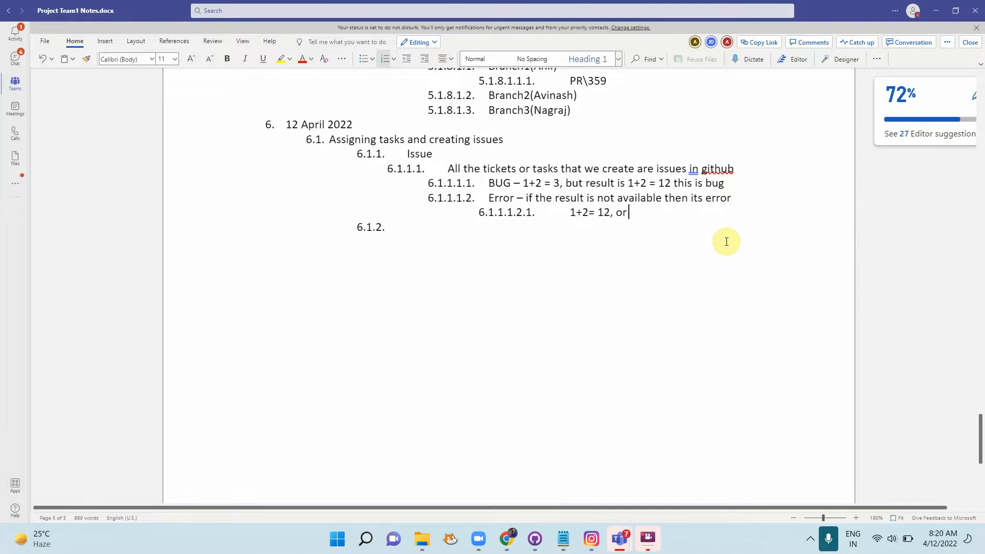
{"action": "type", "text": "3 but in"}
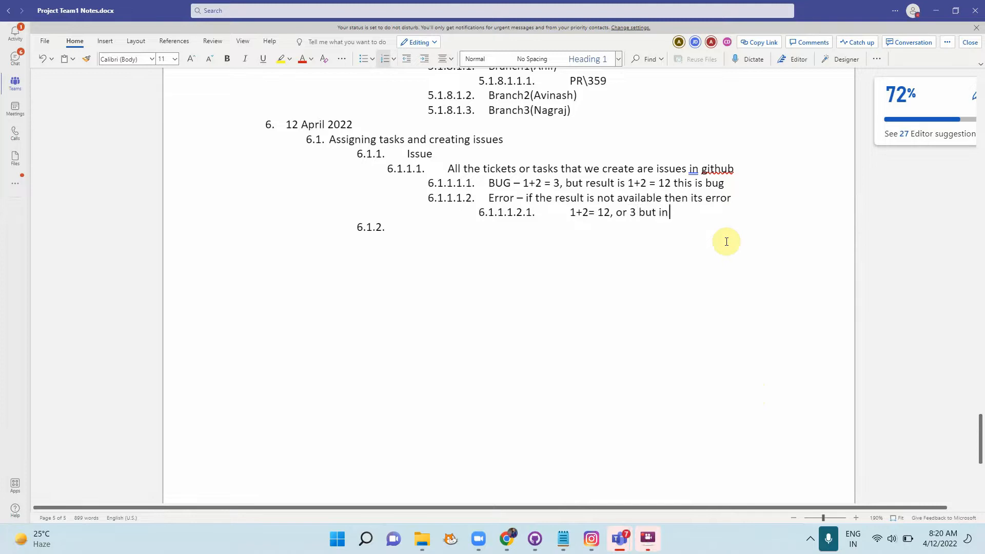
{"action": "type", "text": " a error there wil"}
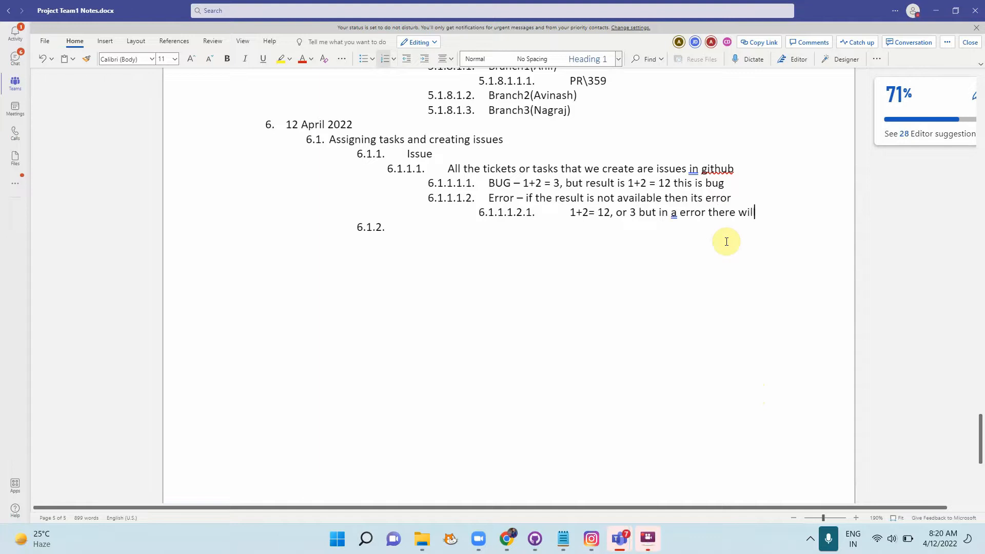
{"action": "type", "text": "l be no result"}
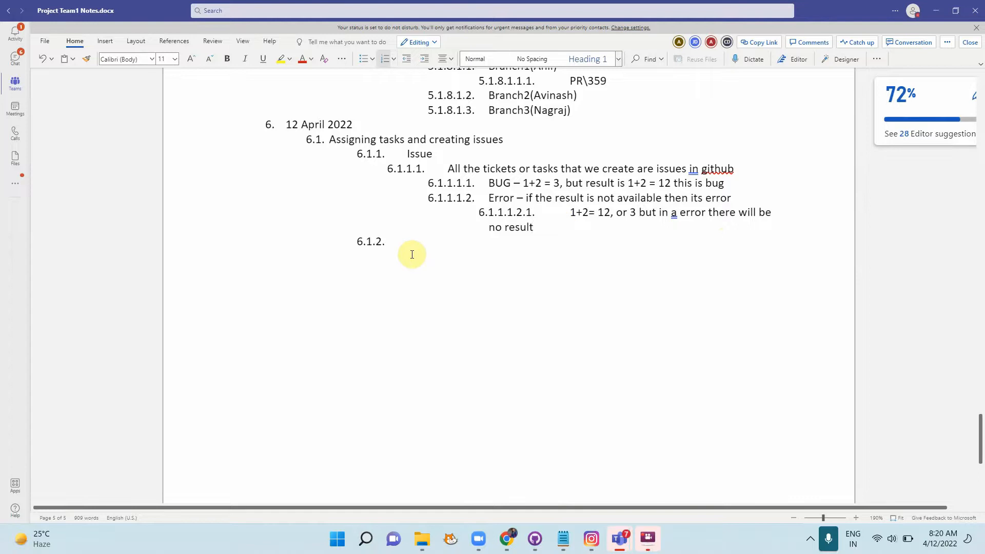
{"action": "left_click", "coordinate": [386, 243]}
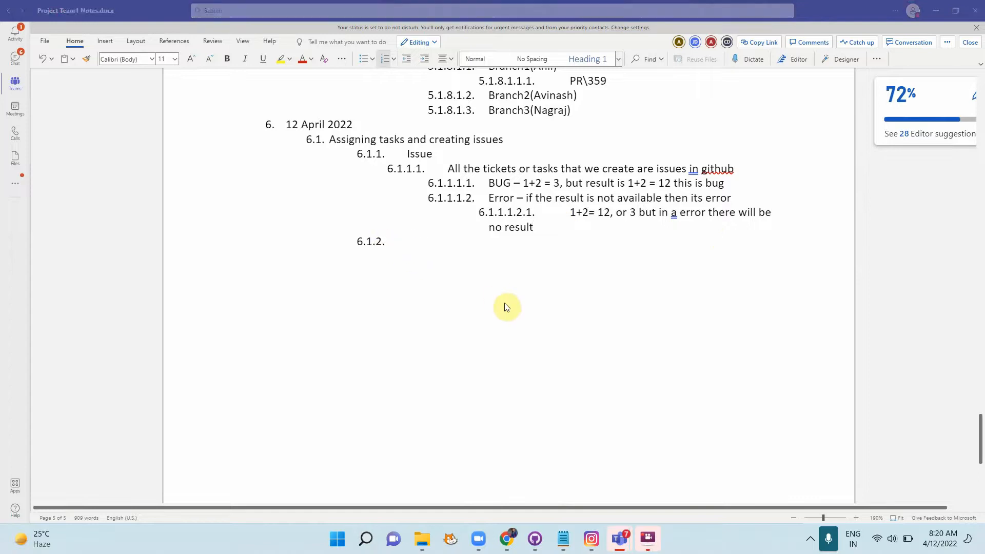
{"action": "key", "text": "alt+Tab"}
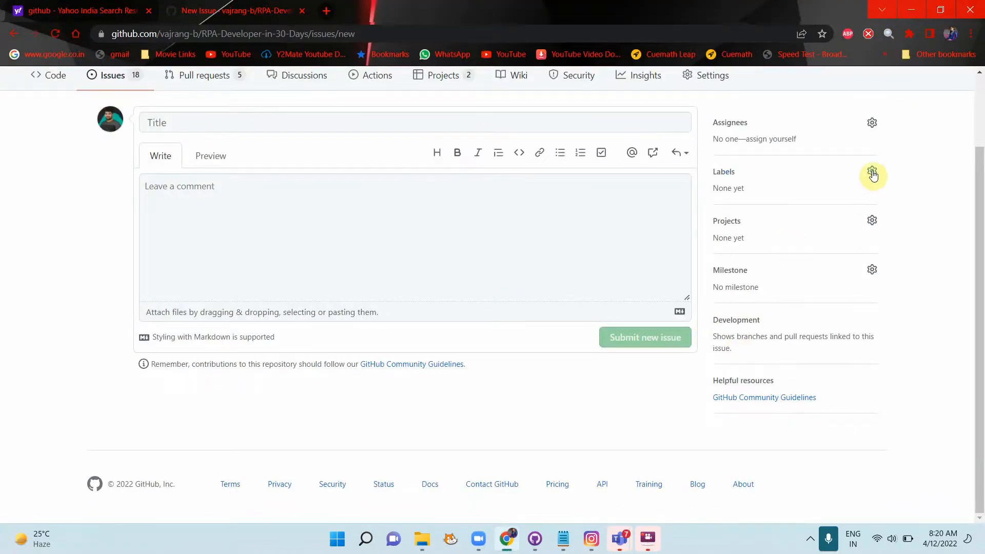
Step: Browse GitHub's issue labels, such as bug, then return to the Word notes
{"action": "left_click", "coordinate": [872, 172]}
{"action": "scroll", "coordinate": [824, 400], "scroll_direction": "down", "scroll_amount": 1}
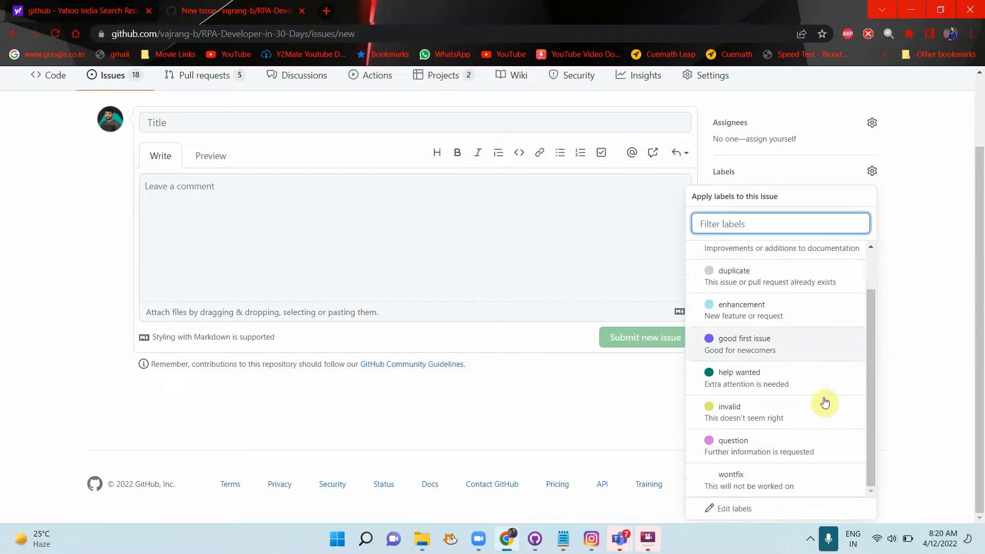
{"action": "scroll", "coordinate": [824, 402], "scroll_direction": "up", "scroll_amount": 1}
{"action": "scroll", "coordinate": [825, 402], "scroll_direction": "down", "scroll_amount": 1}
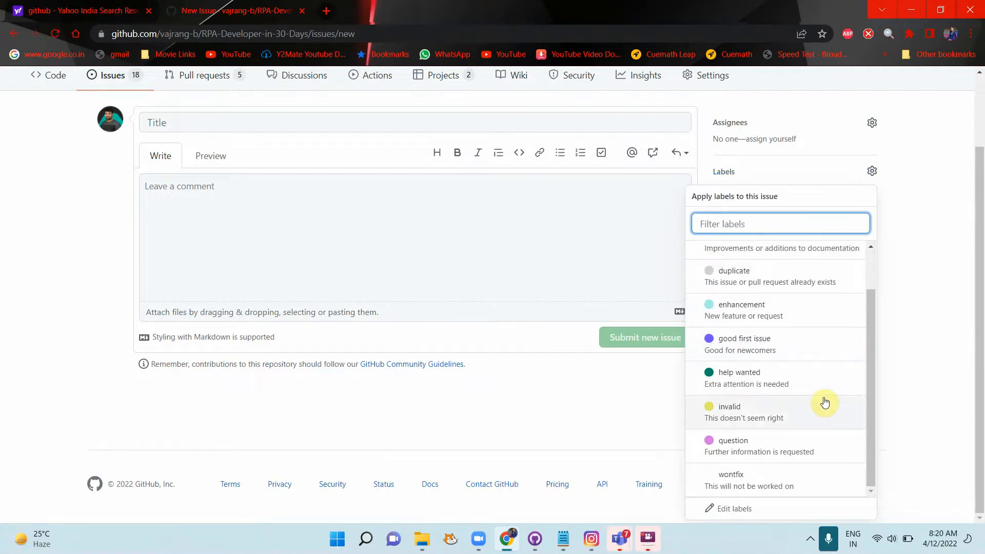
{"action": "scroll", "coordinate": [825, 402], "scroll_direction": "up", "scroll_amount": 1}
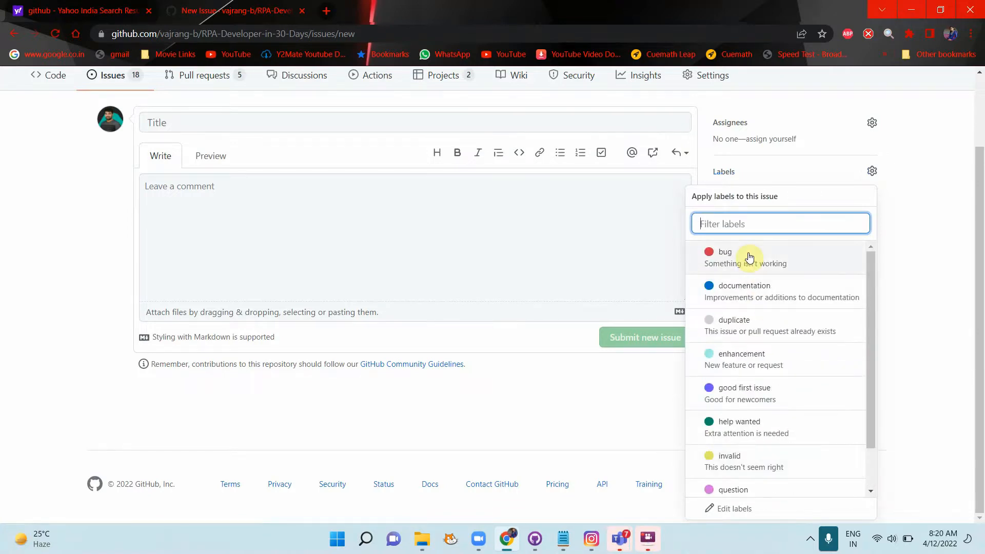
{"action": "key", "text": "alt+Tab"}
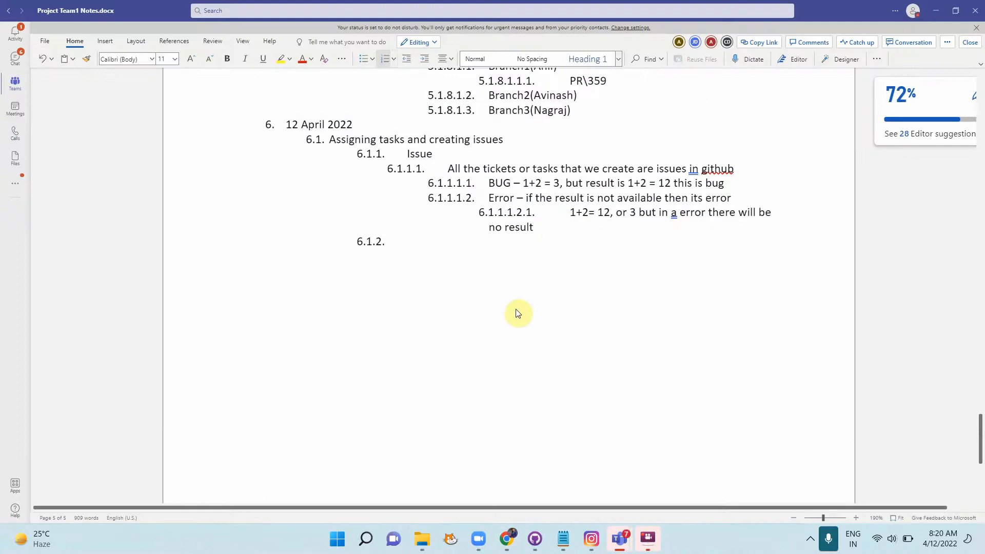
{"action": "key", "text": "alt+Tab"}
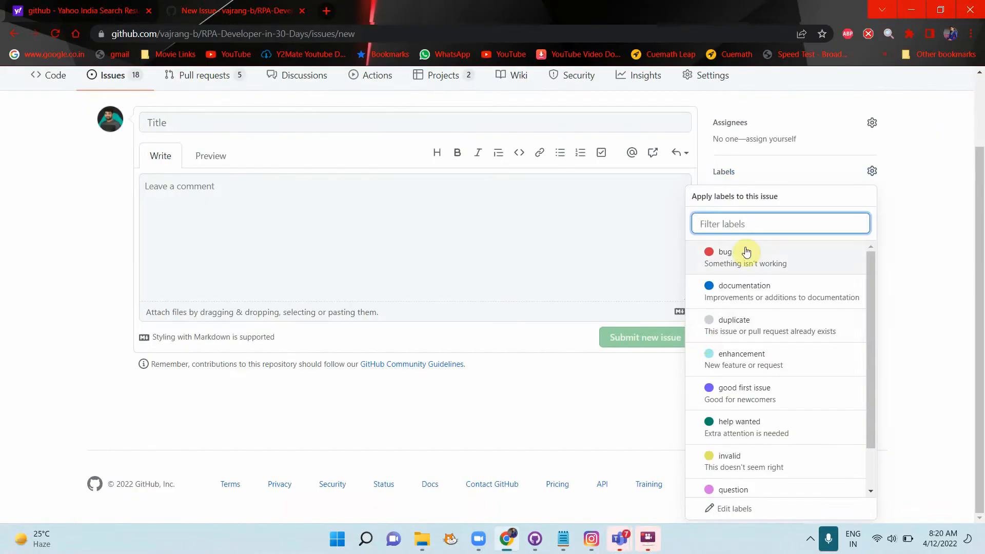
{"action": "key", "text": "alt+Tab"}
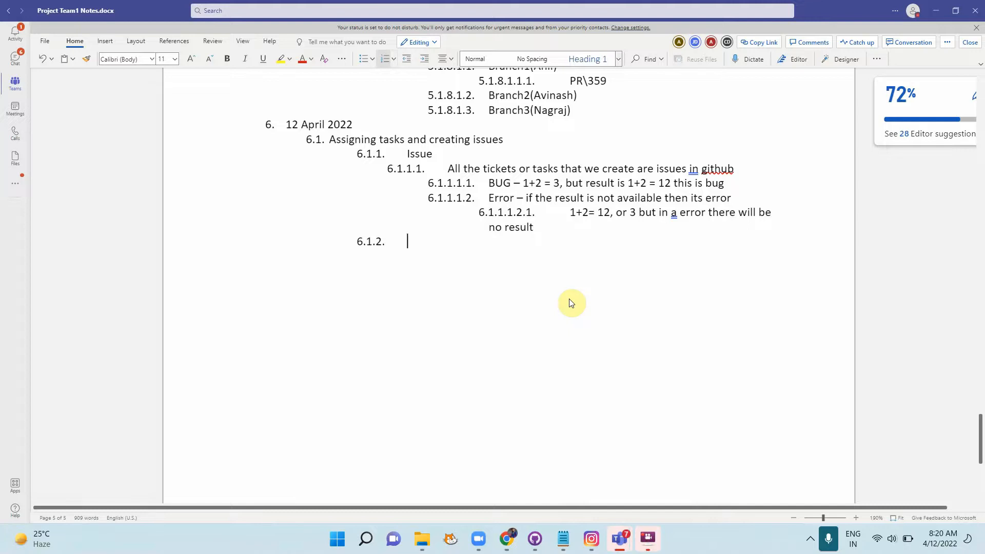
Step: Name item 6.1.2 'List of tasks' and add an indented sub-item beneath it
{"action": "type", "text": "C"}
{"action": "key", "text": "BackSpace"}
{"action": "type", "text": "List of tasks"}
{"action": "key", "text": "Return"}
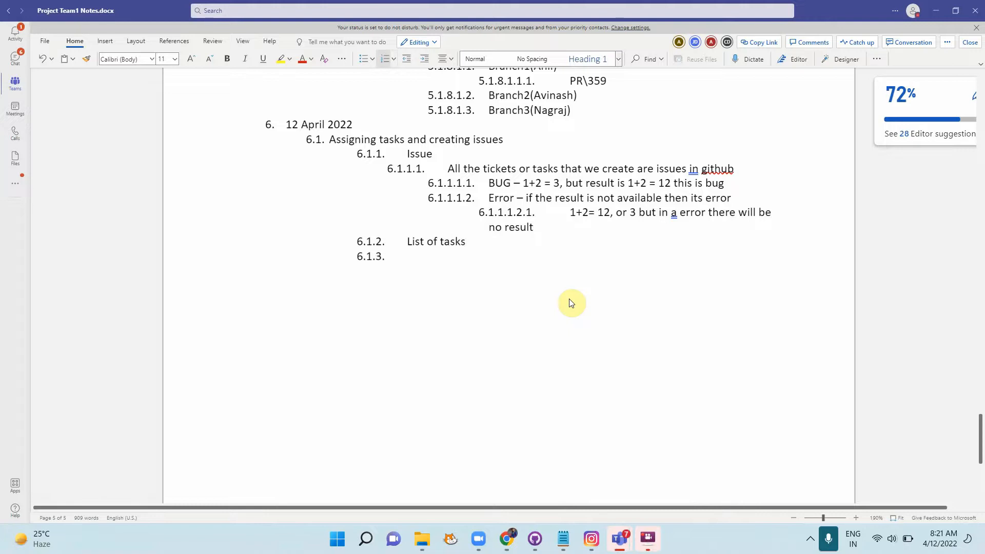
{"action": "key", "text": "Tab"}
{"action": "scroll", "coordinate": [570, 303], "scroll_direction": "up", "scroll_amount": 20}
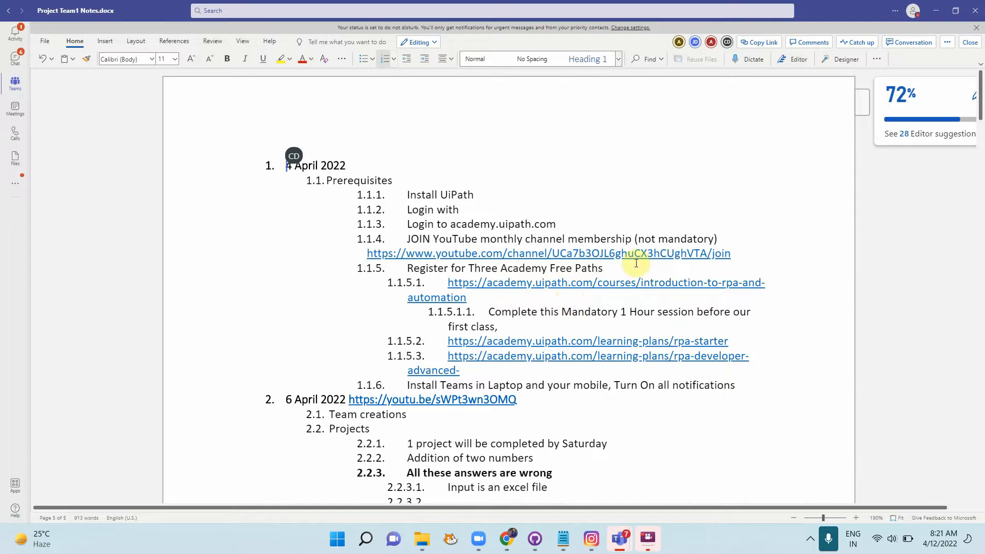
{"action": "scroll", "coordinate": [570, 299], "scroll_direction": "down", "scroll_amount": 10}
{"action": "scroll", "coordinate": [632, 371], "scroll_direction": "down", "scroll_amount": 5}
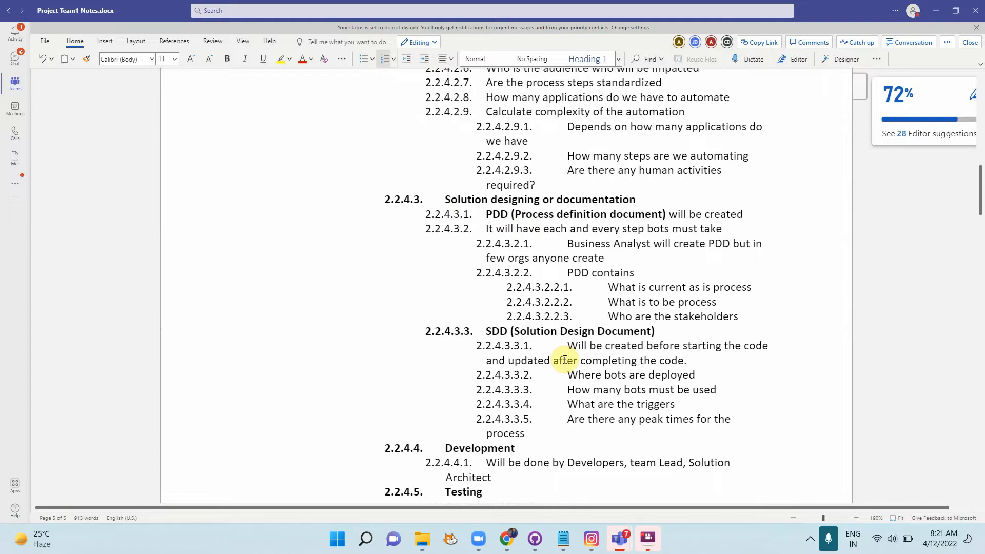
{"action": "scroll", "coordinate": [565, 359], "scroll_direction": "down", "scroll_amount": 20}
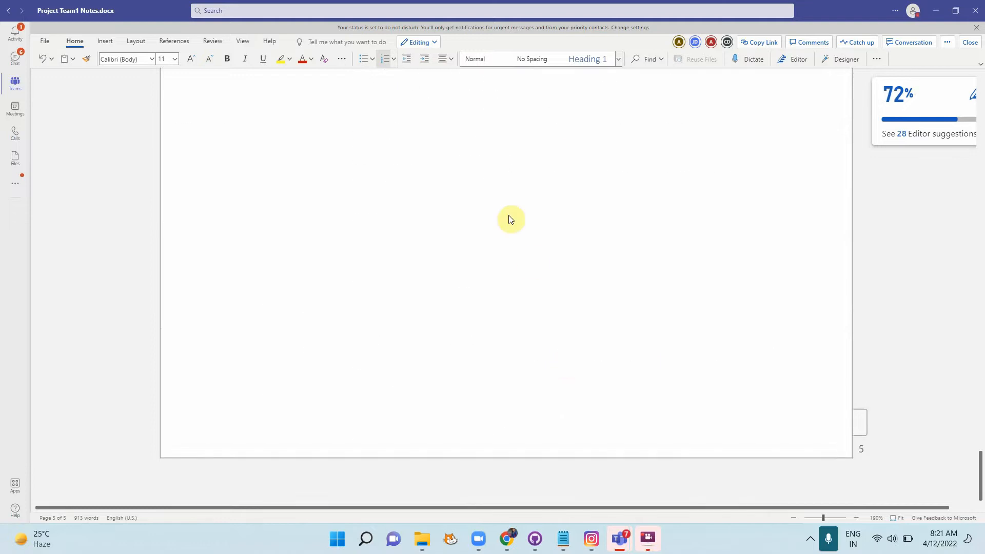
{"action": "scroll", "coordinate": [510, 218], "scroll_direction": "up", "scroll_amount": 5}
Step: List tasks Create PDD, Create SDD, Create Project structure, and Write code to add two number
{"action": "type", "text": "Create PDD"}
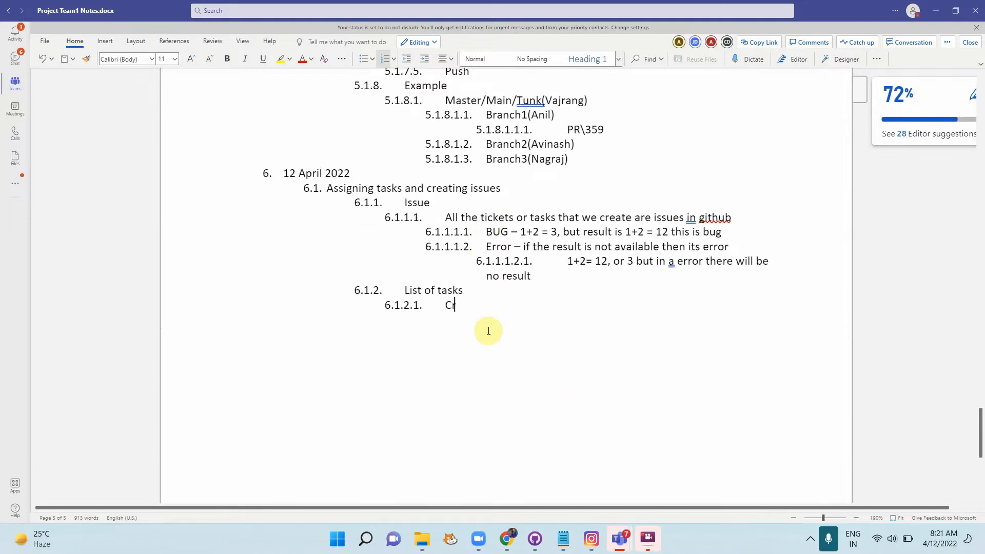
{"action": "key", "text": "Return"}
{"action": "type", "text": "Create SDD"}
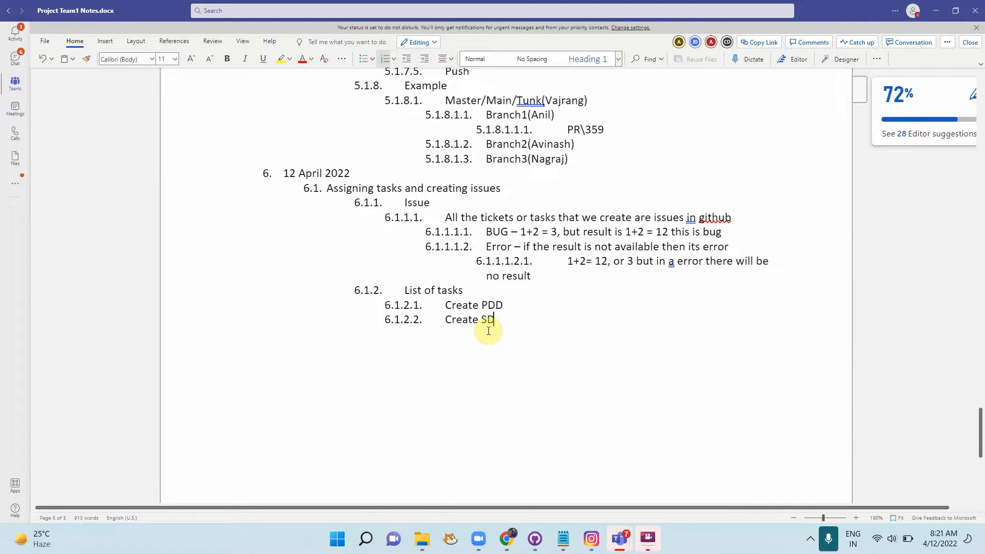
{"action": "key", "text": "Return"}
{"action": "type", "text": "Create"}
{"action": "type", "text": "Project structure"}
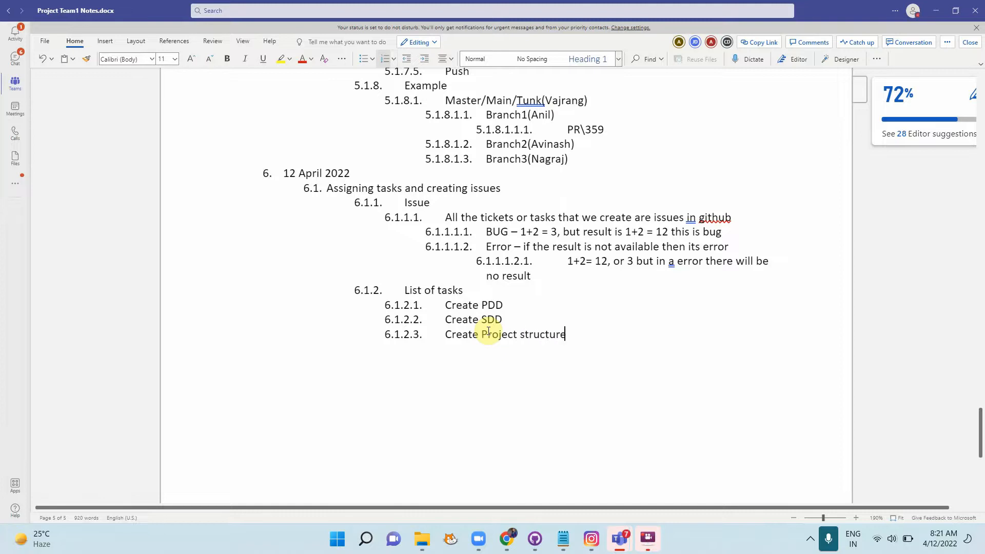
{"action": "key", "text": "Return"}
{"action": "type", "text": "Write code to"}
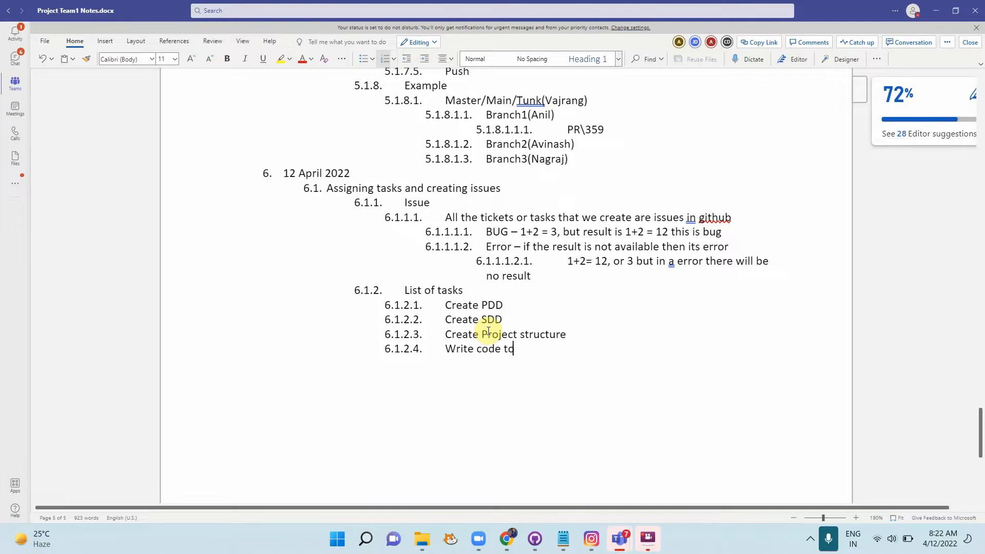
{"action": "type", "text": " add two number"}
{"action": "key", "text": "Return"}
Step: Add tasks for sub, multiply and divide code, unit testing and integration testing
{"action": "type", "text": "weire"}
{"action": "key", "text": "BackSpace"}
{"action": "key", "text": "BackSpace"}
{"action": "key", "text": "BackSpace"}
{"action": "key", "text": "BackSpace"}
{"action": "key", "text": "BackSpace"}
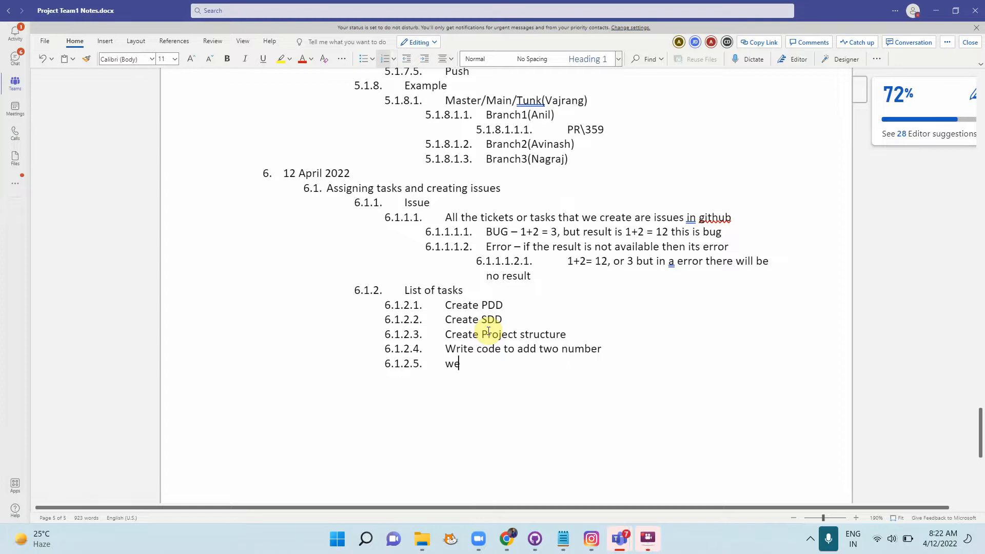
{"action": "type", "text": "Write co"}
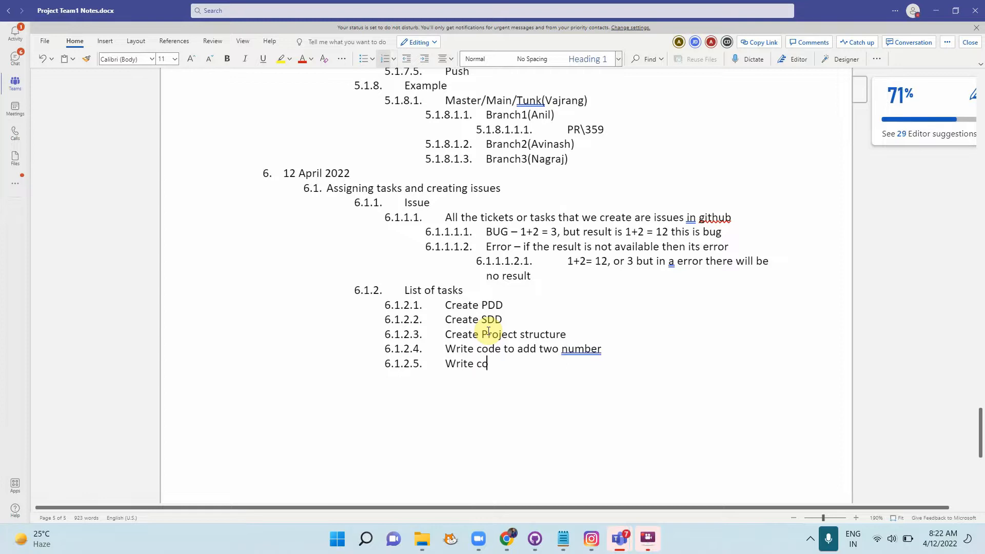
{"action": "type", "text": "de to sub"}
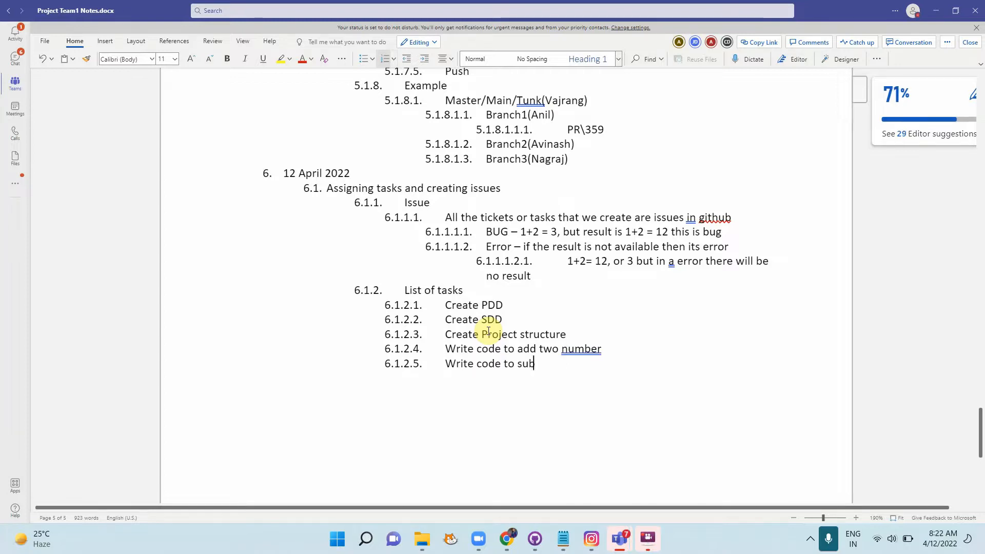
{"action": "type", "text": " t"}
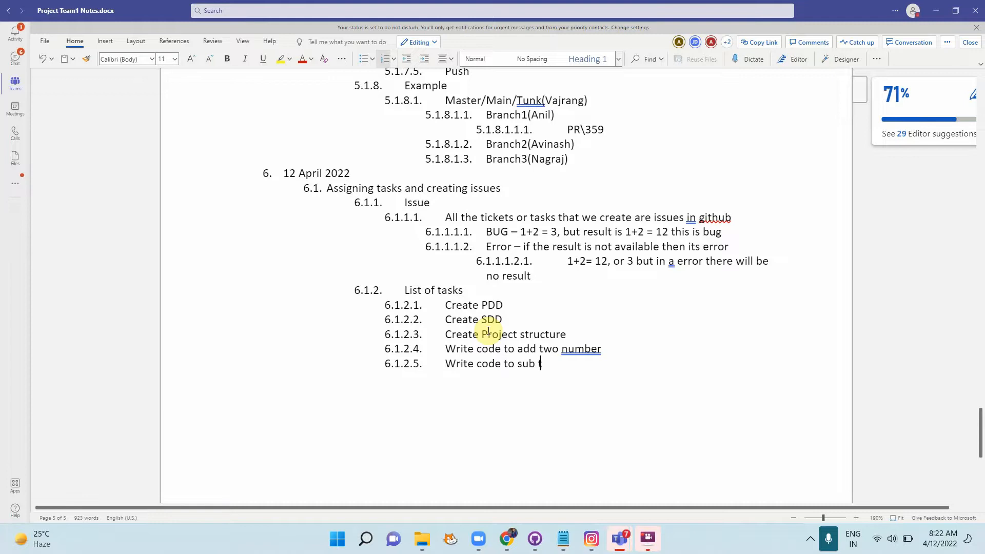
{"action": "type", "text": "wo numbers"}
{"action": "key", "text": "Return"}
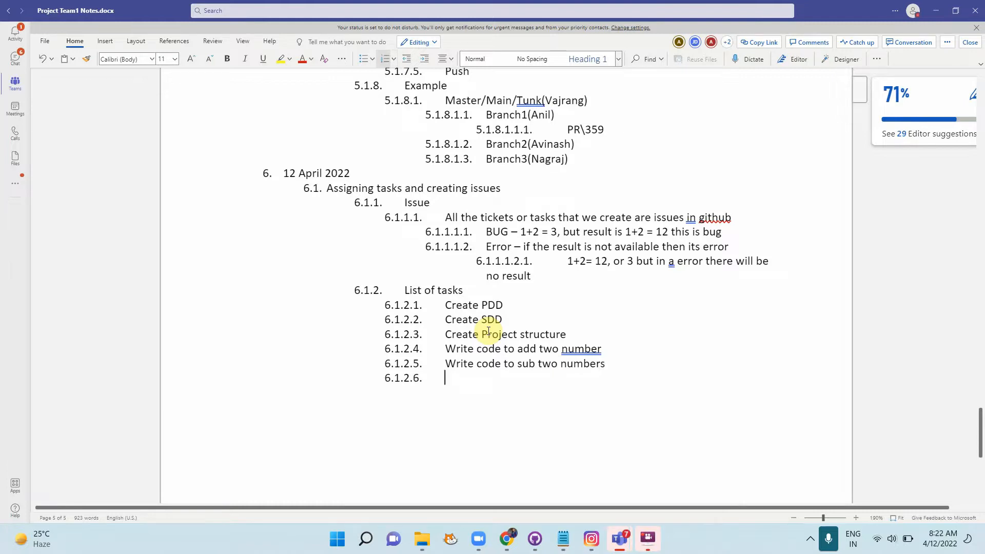
{"action": "type", "text": "Writge"}
{"action": "key", "text": "BackSpace"}
{"action": "key", "text": "BackSpace"}
{"action": "key", "text": "BackSpace"}
{"action": "key", "text": "BackSpace"}
{"action": "type", "text": "e code to multi"}
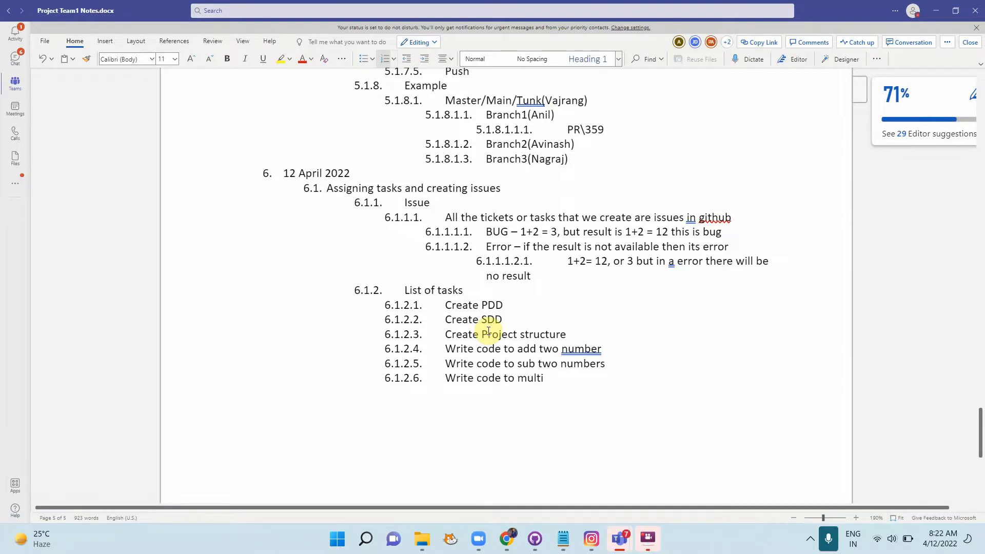
{"action": "type", "text": "iply"}
{"action": "key", "text": "Return"}
{"action": "type", "text": "Write code to divide"}
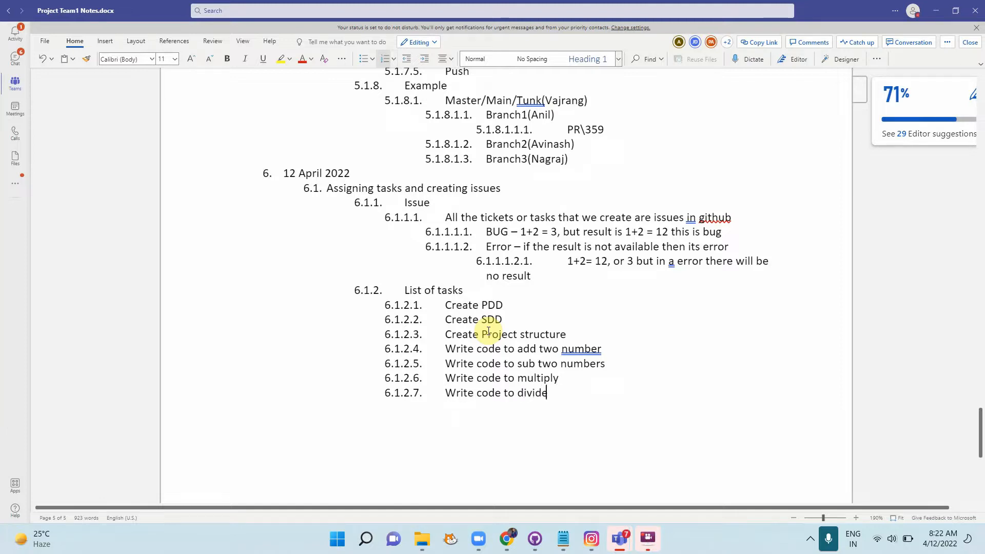
{"action": "key", "text": "Return"}
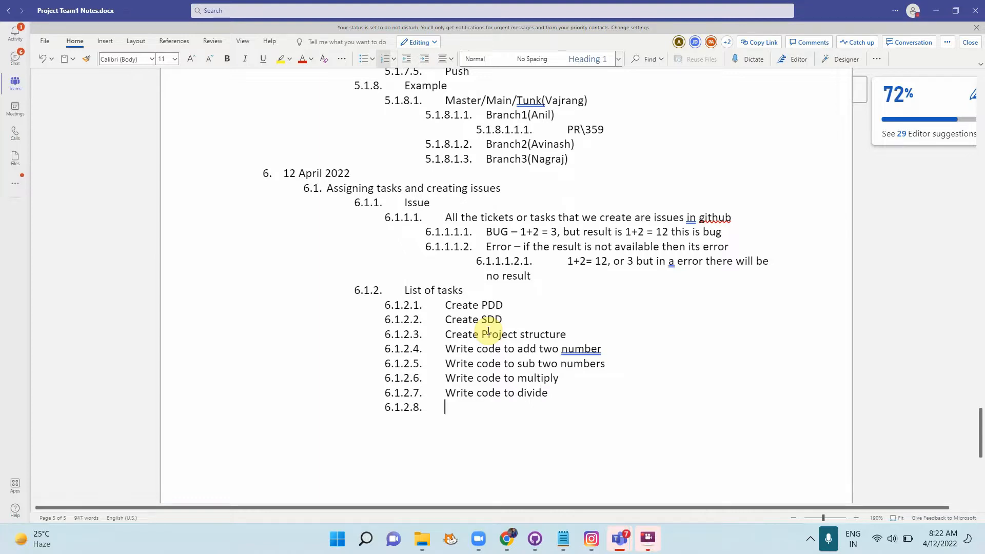
{"action": "type", "text": "Complete unit testing"}
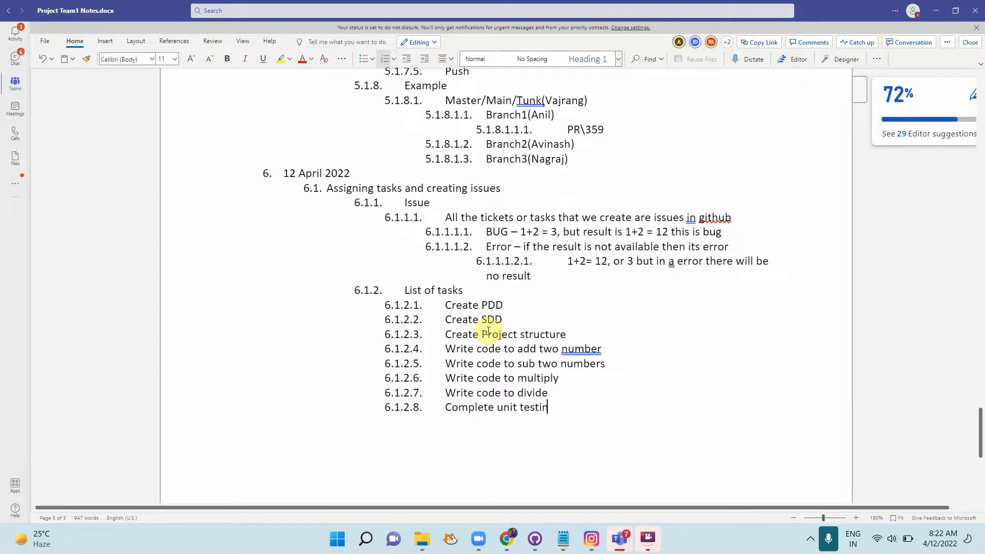
{"action": "key", "text": "Return"}
{"action": "type", "text": "Complete in"}
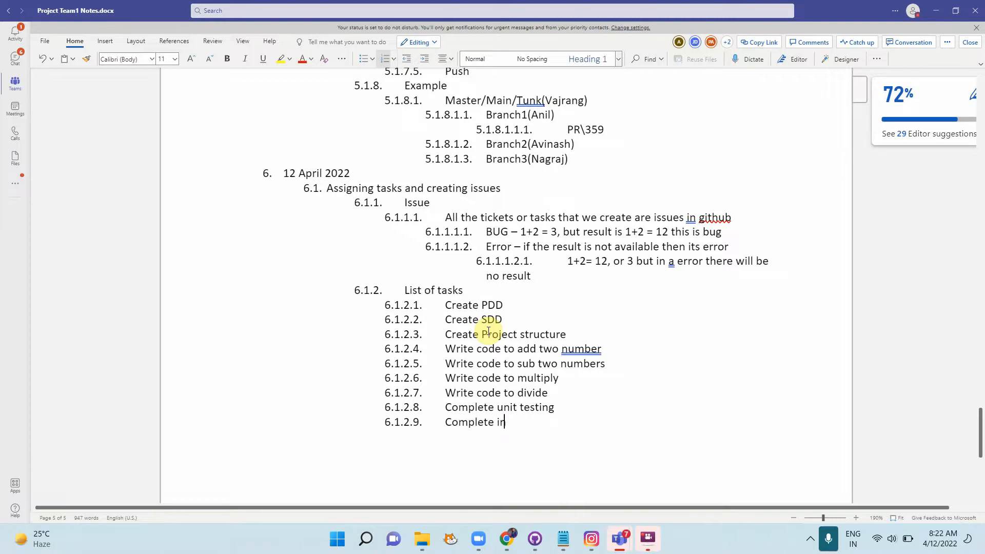
{"action": "type", "text": "tegration testing"}
{"action": "key", "text": "Return"}
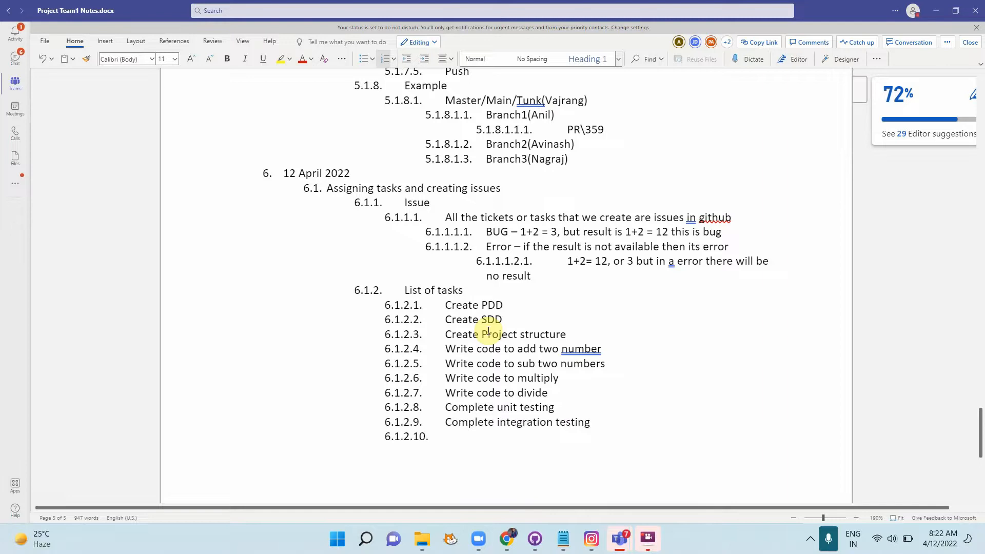
Step: Add tasks Create deployment document and Create runbook document, removing the extra item
{"action": "scroll", "coordinate": [603, 397], "scroll_direction": "down", "scroll_amount": 3}
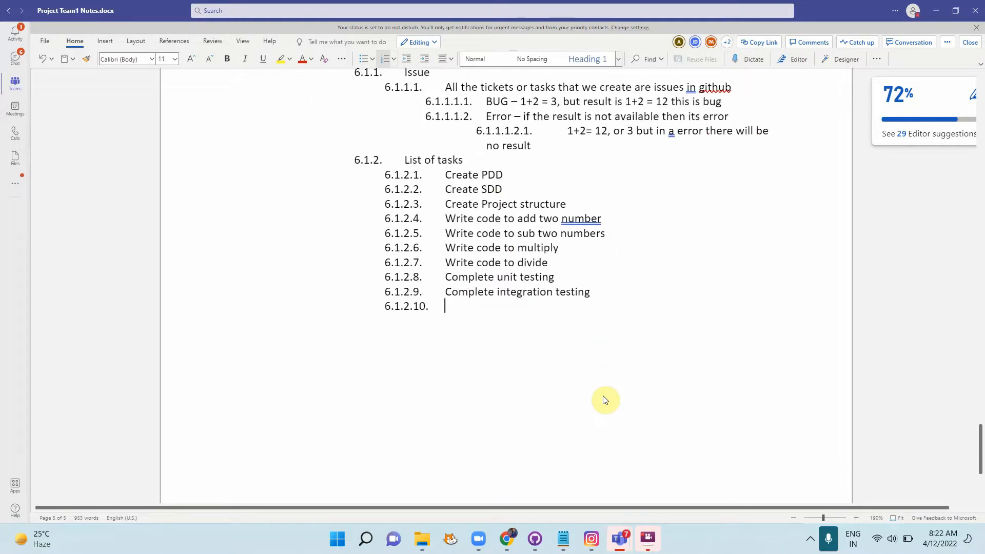
{"action": "type", "text": "Create deployment"}
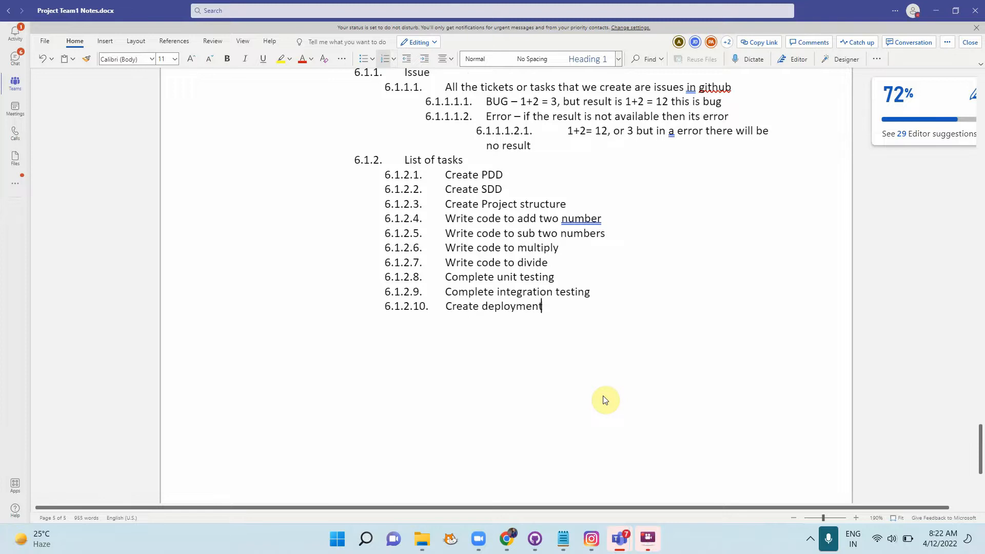
{"action": "type", "text": " document"}
{"action": "key", "text": "BackSpace"}
{"action": "key", "text": "BackSpace"}
{"action": "key", "text": "BackSpace"}
{"action": "type", "text": "ent"}
{"action": "key", "text": "Return"}
{"action": "type", "text": "Cre"}
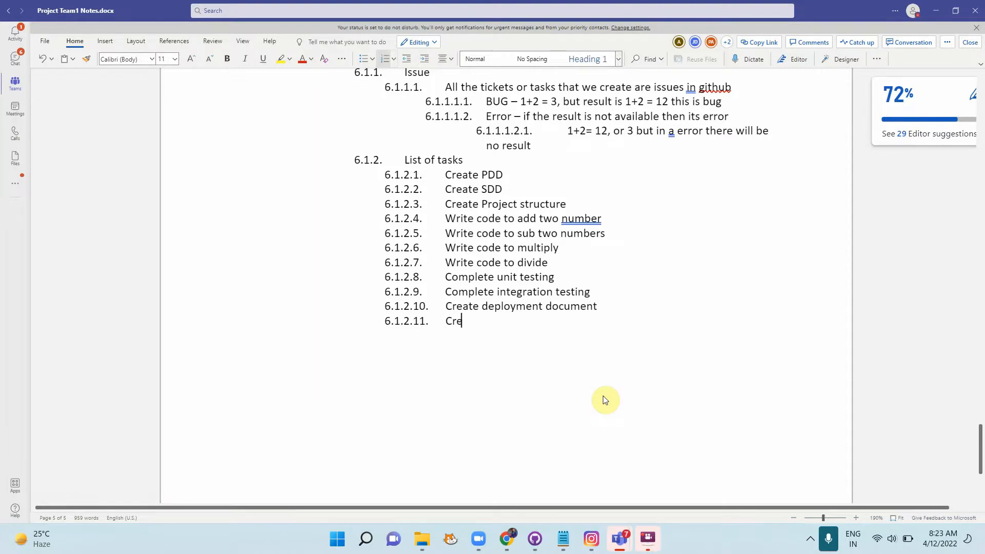
{"action": "type", "text": "ate runbook document"}
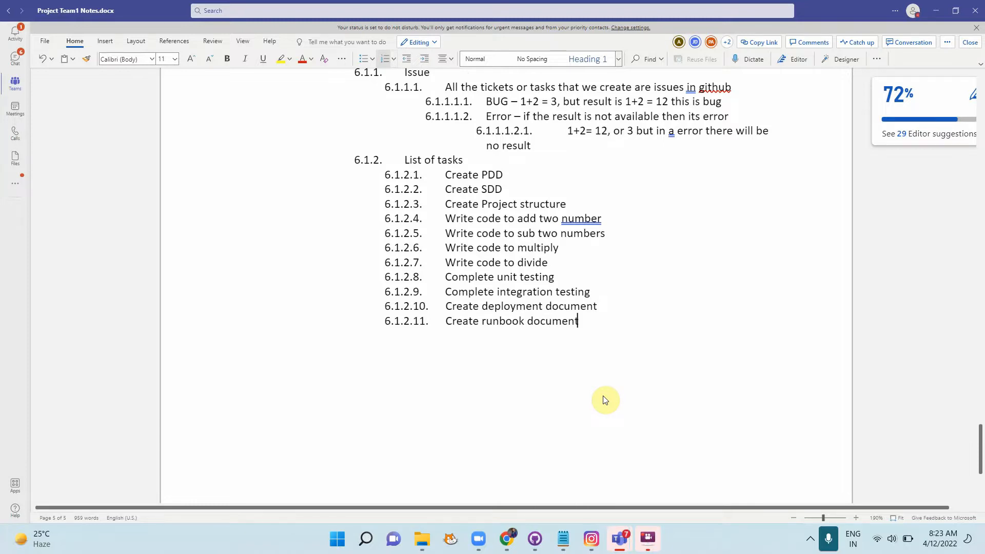
{"action": "key", "text": "Return"}
{"action": "type", "text": "C"}
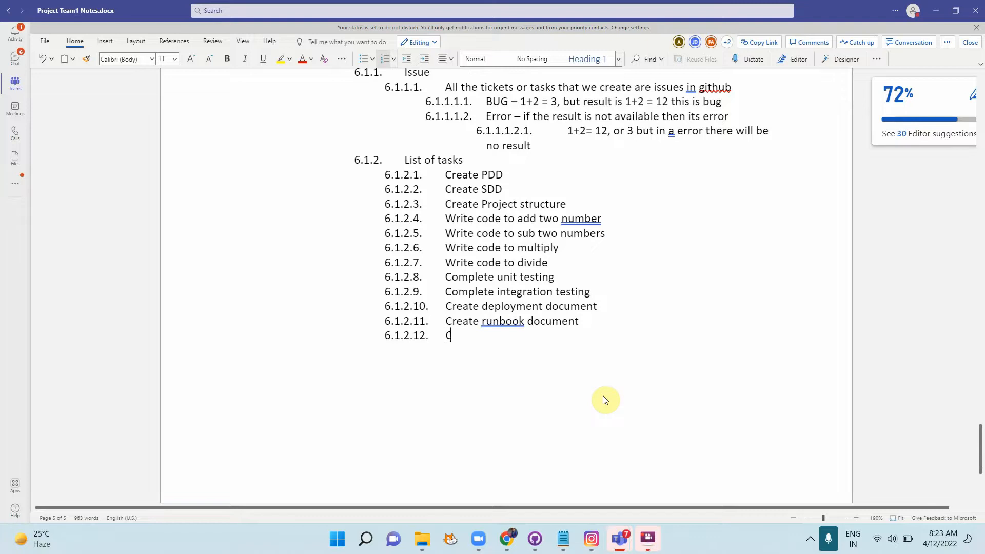
{"action": "type", "text": "reate"}
{"action": "key", "text": "BackSpace"}
{"action": "key", "text": "BackSpace"}
{"action": "key", "text": "BackSpace"}
{"action": "key", "text": "BackSpace"}
{"action": "key", "text": "BackSpace"}
{"action": "key", "text": "BackSpace"}
{"action": "key", "text": "BackSpace"}
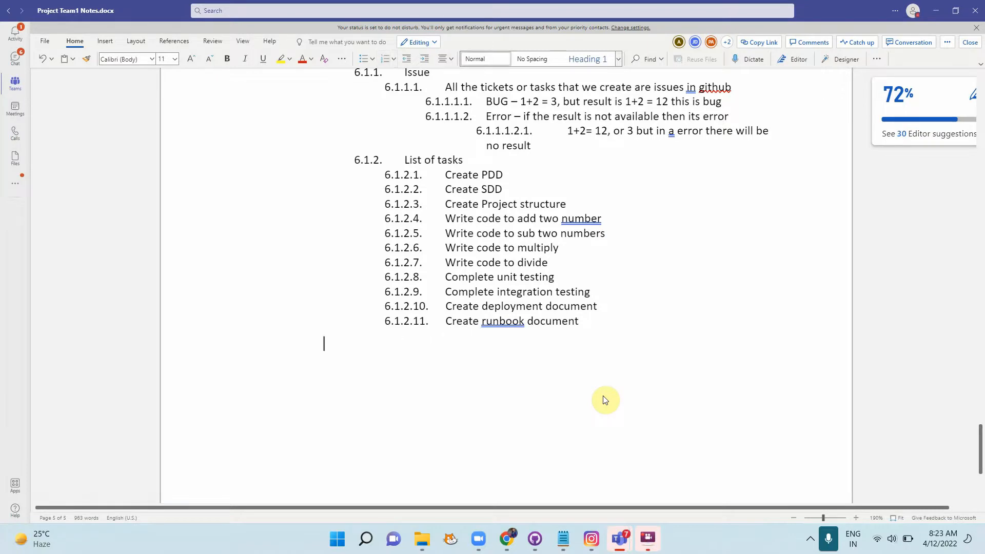
{"action": "key", "text": "BackSpace"}
{"action": "key", "text": "BackSpace"}
{"action": "key", "text": "BackSpace"}
{"action": "key", "text": "BackSpace"}
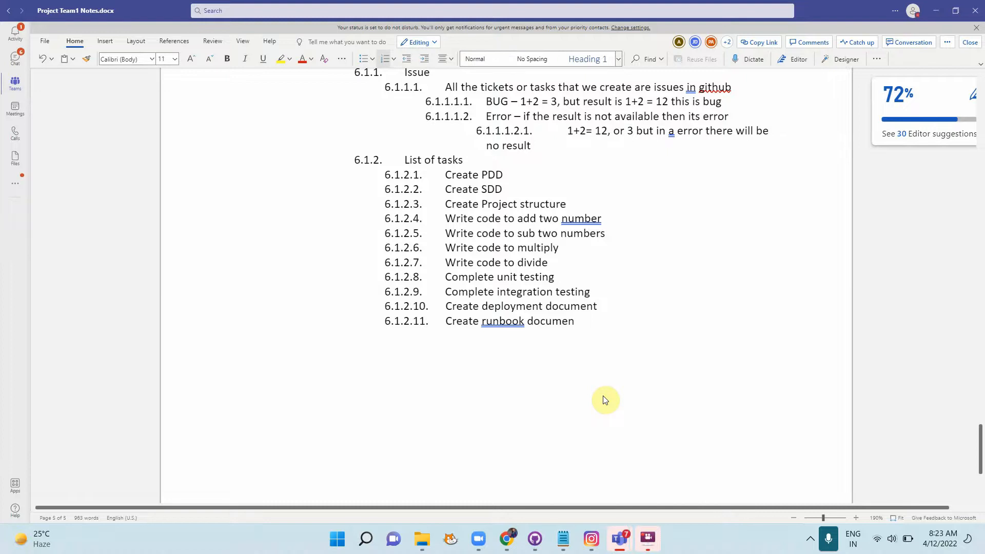
{"action": "type", "text": "t"}
{"action": "key", "text": "Return"}
Step: Accept the grammar correction changing 'runbook' to 'run book', then return to GitHub
{"action": "left_click", "coordinate": [497, 321]}
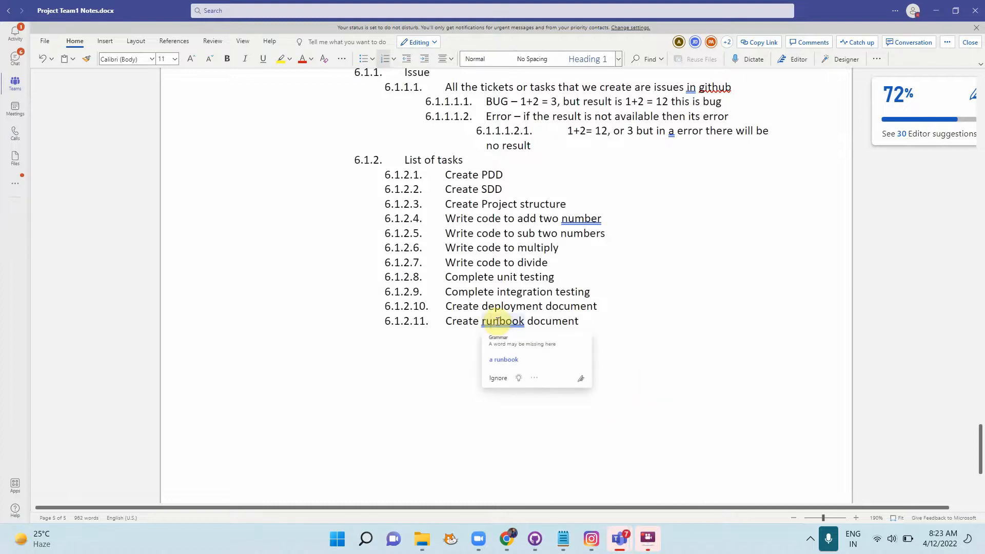
{"action": "left_click", "coordinate": [497, 322]}
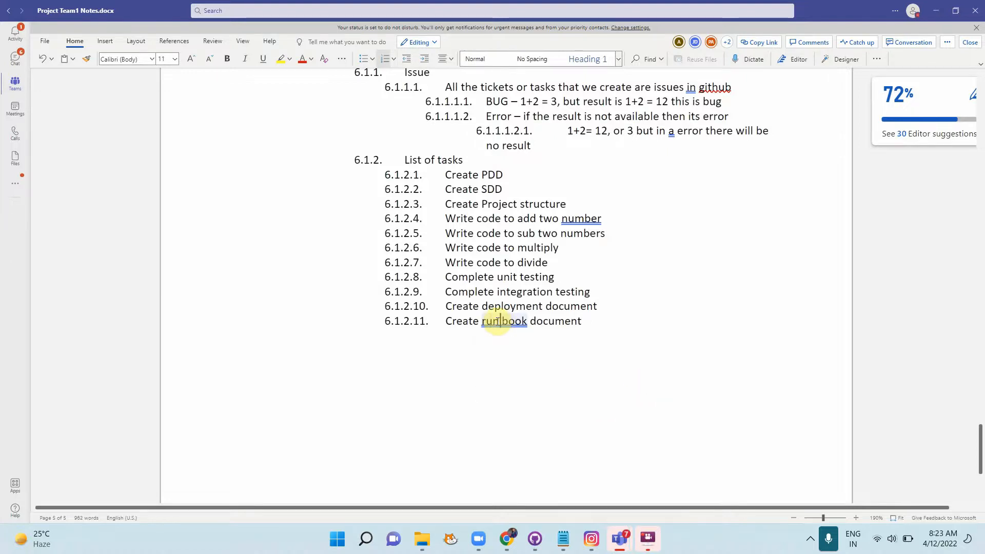
{"action": "left_click", "coordinate": [525, 366]}
{"action": "key", "text": "alt+Tab"}
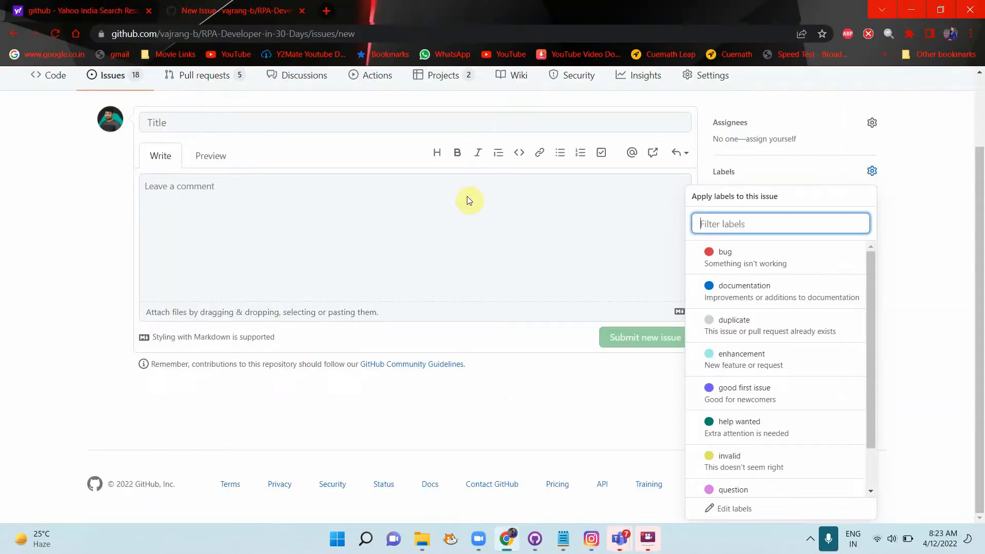
Step: Close the label list and paste 'Create PDD' from the notes as the issue title
{"action": "scroll", "coordinate": [466, 198], "scroll_direction": "up", "scroll_amount": 2}
{"action": "left_click", "coordinate": [464, 304]}
{"action": "scroll", "coordinate": [464, 304], "scroll_direction": "down", "scroll_amount": 1}
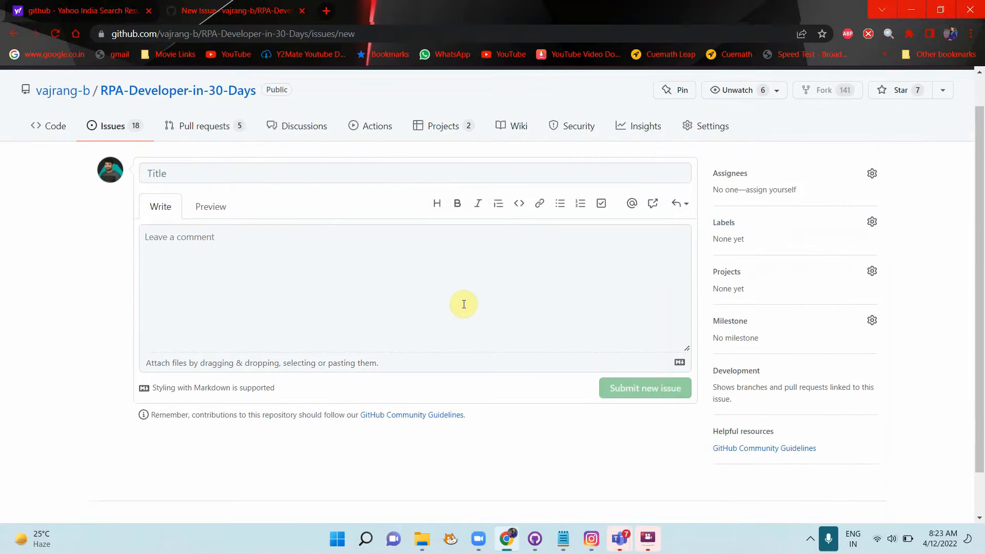
{"action": "scroll", "coordinate": [463, 304], "scroll_direction": "up", "scroll_amount": 1}
{"action": "key", "text": "alt+Tab"}
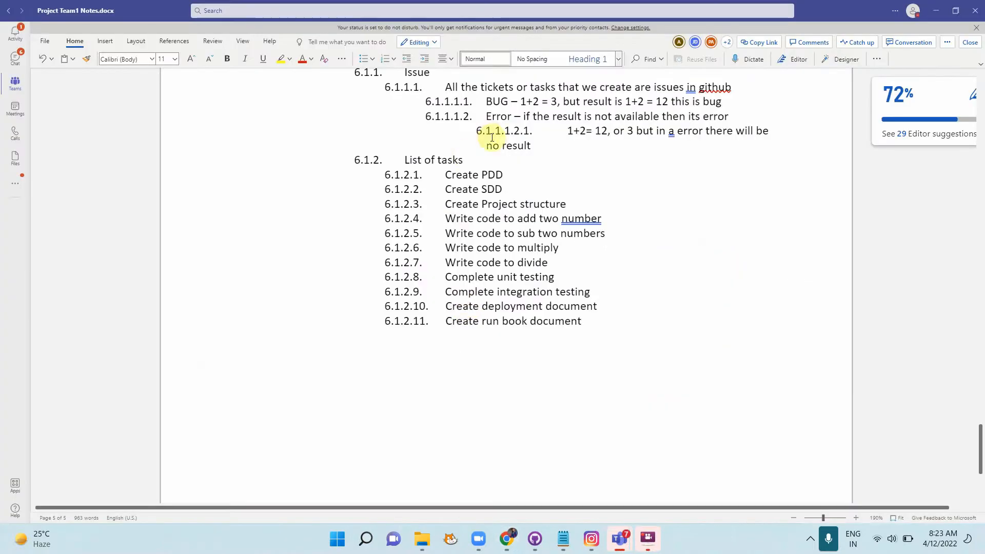
{"action": "left_click_drag", "start_coordinate": [446, 175], "coordinate": [433, 175]}
{"action": "key", "text": "ctrl+c"}
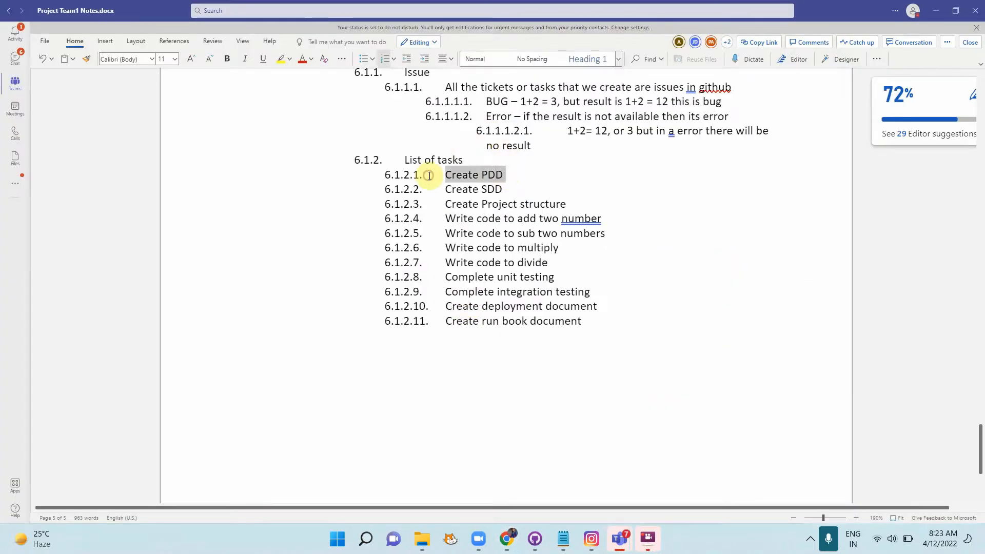
{"action": "key", "text": "alt+Tab"}
{"action": "left_click", "coordinate": [252, 202]}
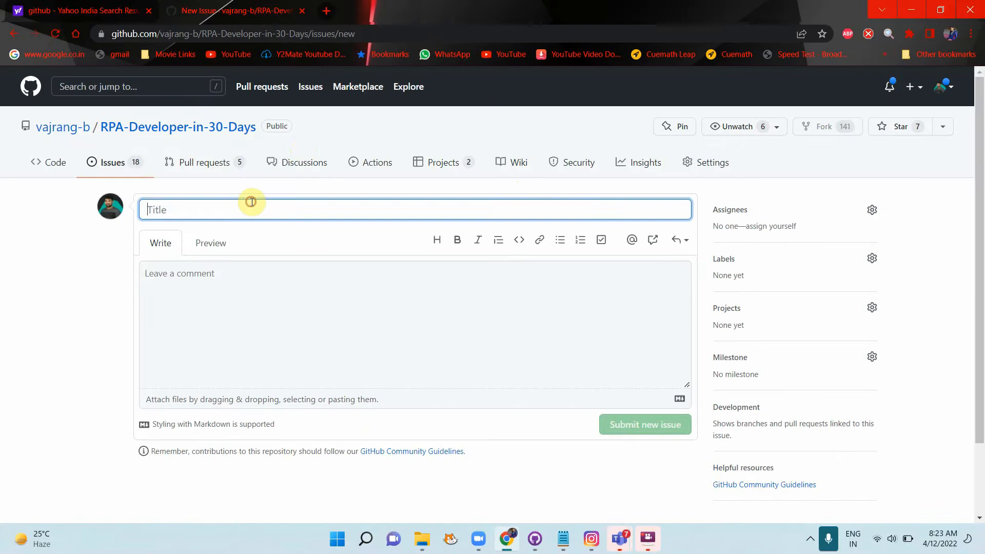
{"action": "key", "text": "ctrl+v"}
Step: Title it 'Create PDD calculator', describe completing the calculator PDD step by step, and submit
{"action": "left_click", "coordinate": [231, 293]}
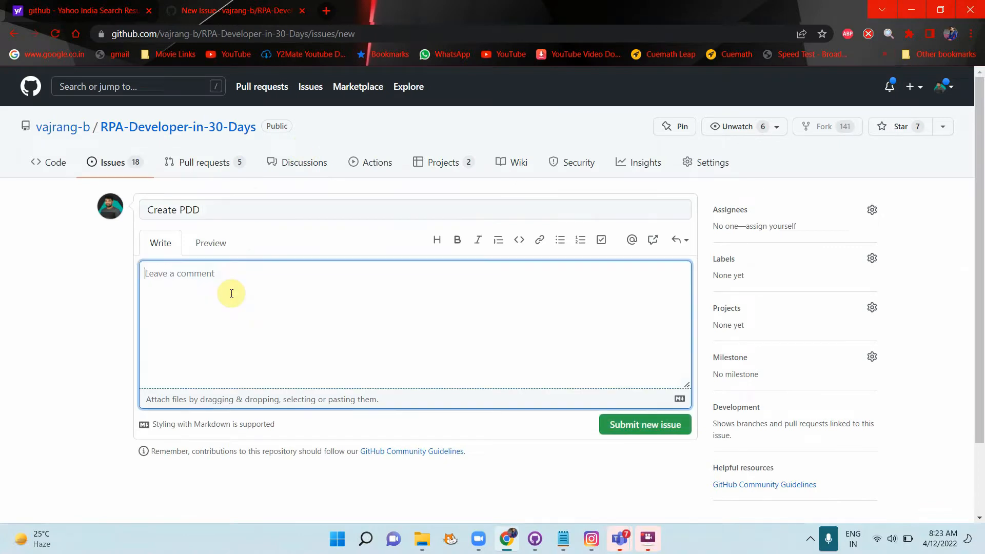
{"action": "type", "text": "Create pdd for"}
{"action": "left_click", "coordinate": [251, 213]}
{"action": "type", "text": "c"}
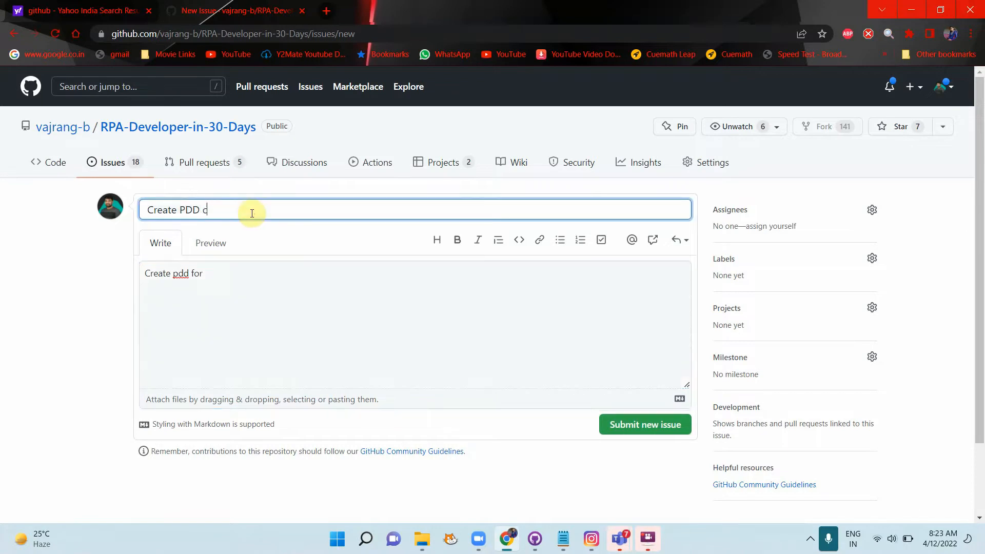
{"action": "type", "text": "alculator"}
{"action": "left_click", "coordinate": [250, 265]}
{"action": "type", "text": "calcula"}
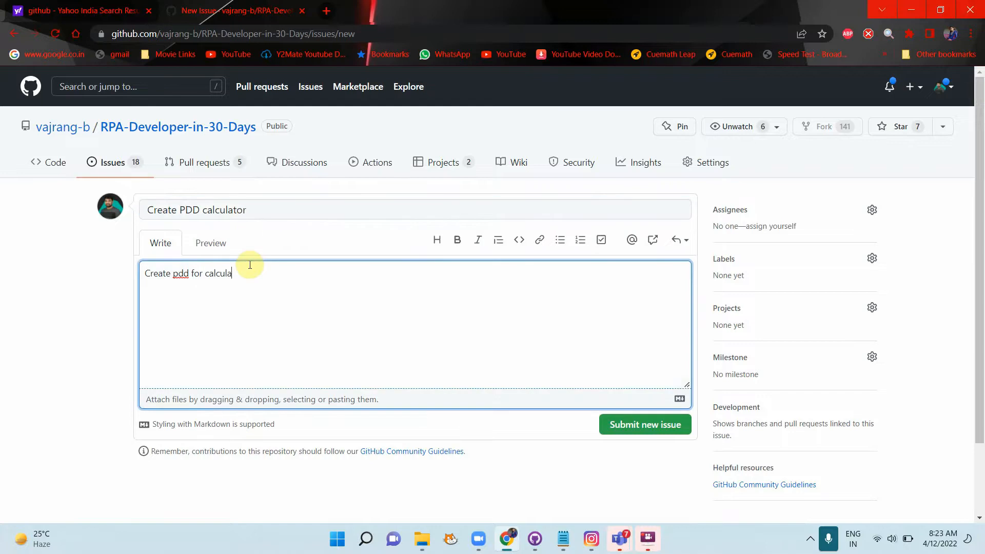
{"action": "type", "text": "tor process"}
{"action": "type", "text": "step by steps are"}
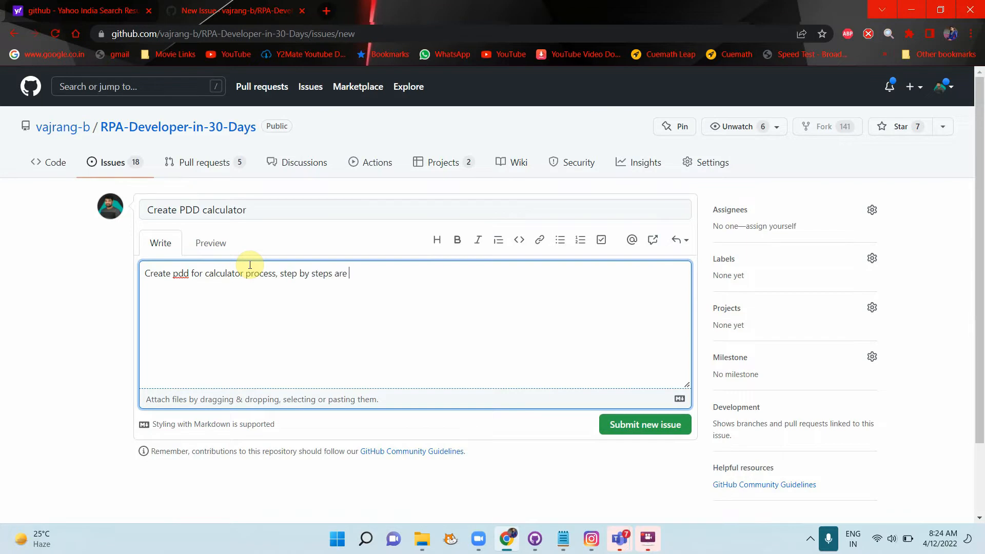
{"action": "key", "text": "BackSpace"}
{"action": "key", "text": "BackSpace"}
{"action": "type", "text": "must be completed"}
{"action": "left_click", "coordinate": [618, 425]}
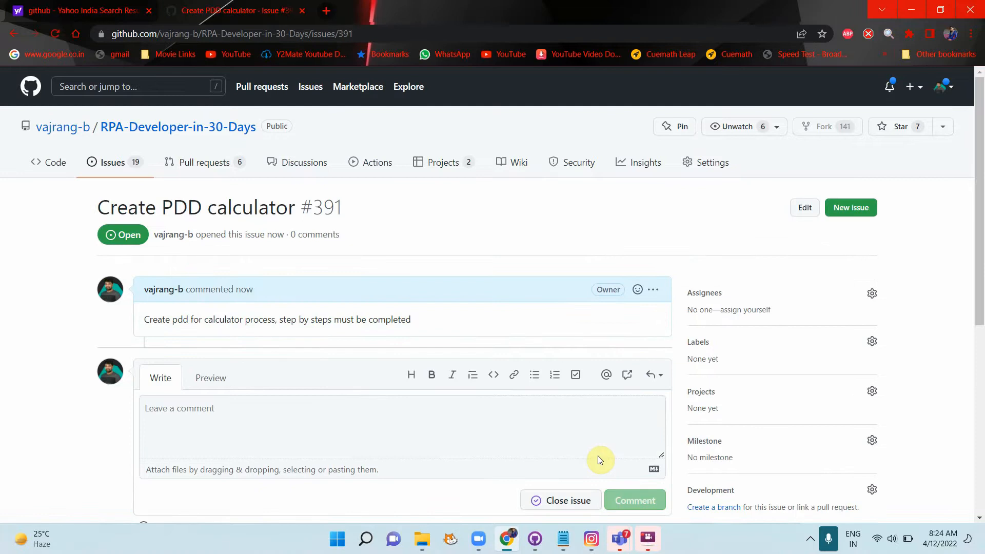
Step: Bring the Rpa project team1 meeting forward and show its participants list
{"action": "key", "text": "alt+Tab"}
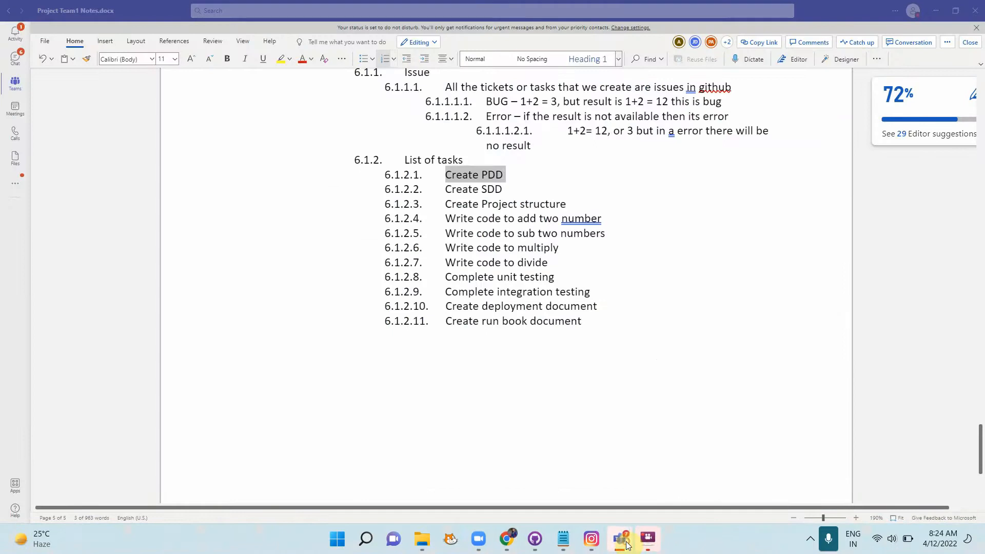
{"action": "mouse_move", "coordinate": [621, 541]}
{"action": "left_click", "coordinate": [673, 405]}
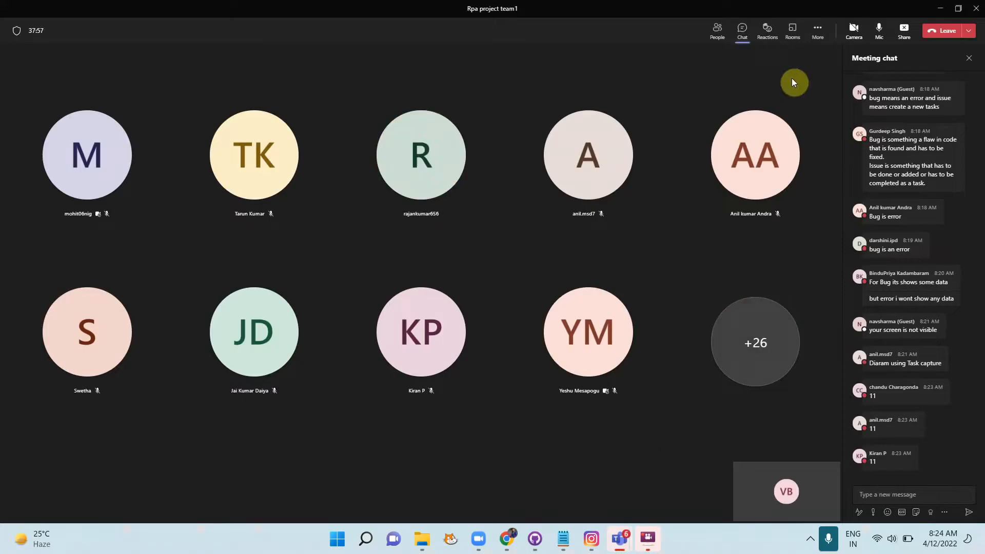
{"action": "left_click", "coordinate": [715, 41]}
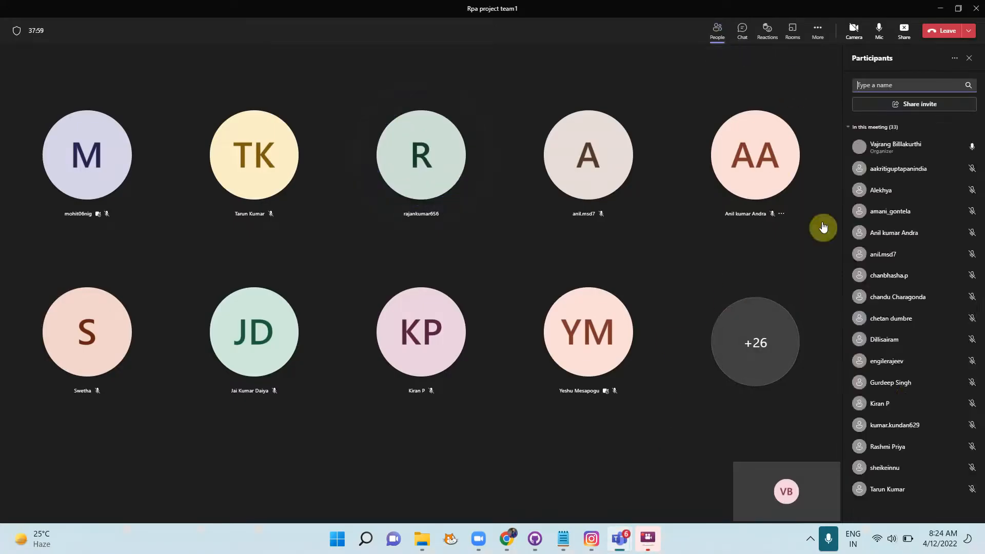
{"action": "scroll", "coordinate": [906, 385], "scroll_direction": "down", "scroll_amount": 3}
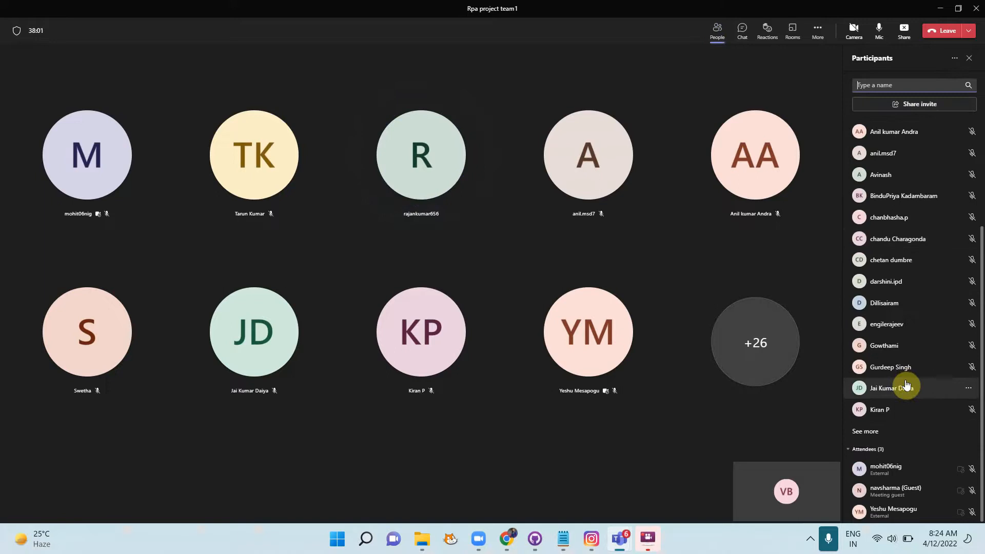
{"action": "scroll", "coordinate": [906, 385], "scroll_direction": "up", "scroll_amount": 3}
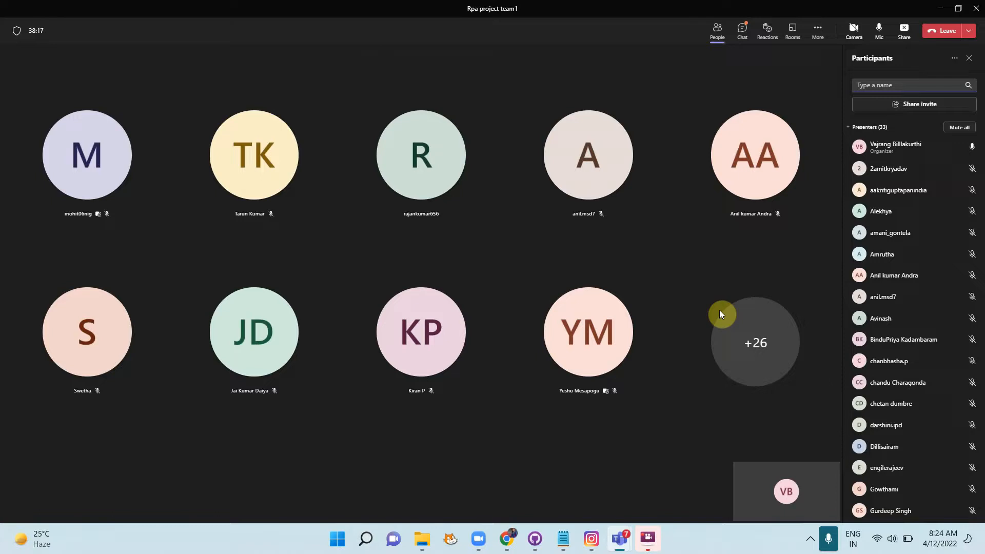
Step: Minimize the notes document window to reveal the meeting
{"action": "key", "text": "alt+Tab"}
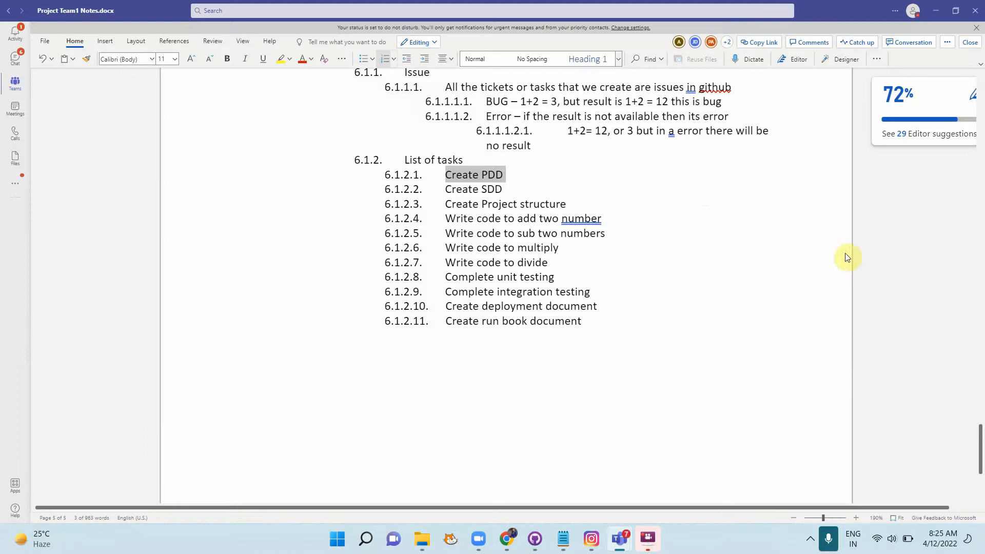
{"action": "left_click", "coordinate": [936, 10]}
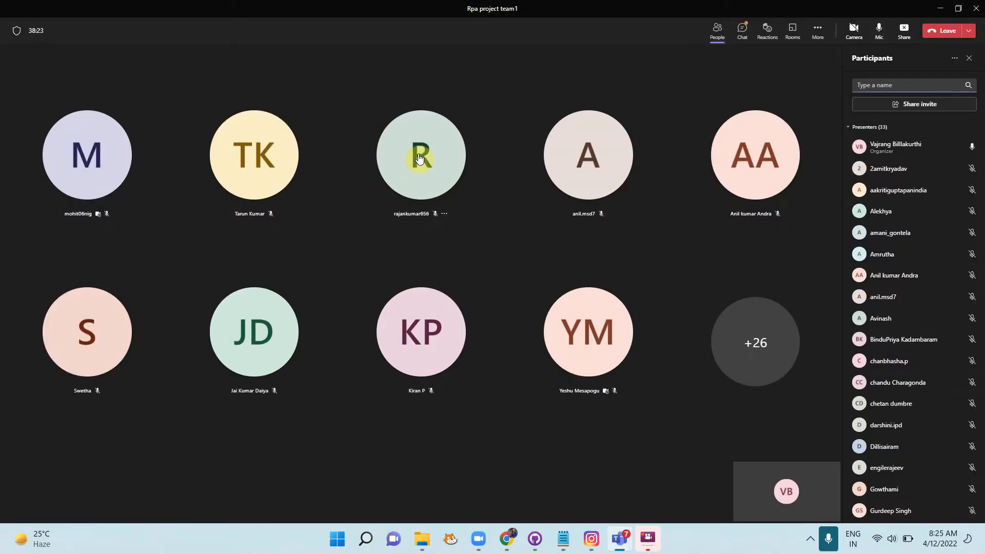
{"action": "mouse_move", "coordinate": [420, 158]}
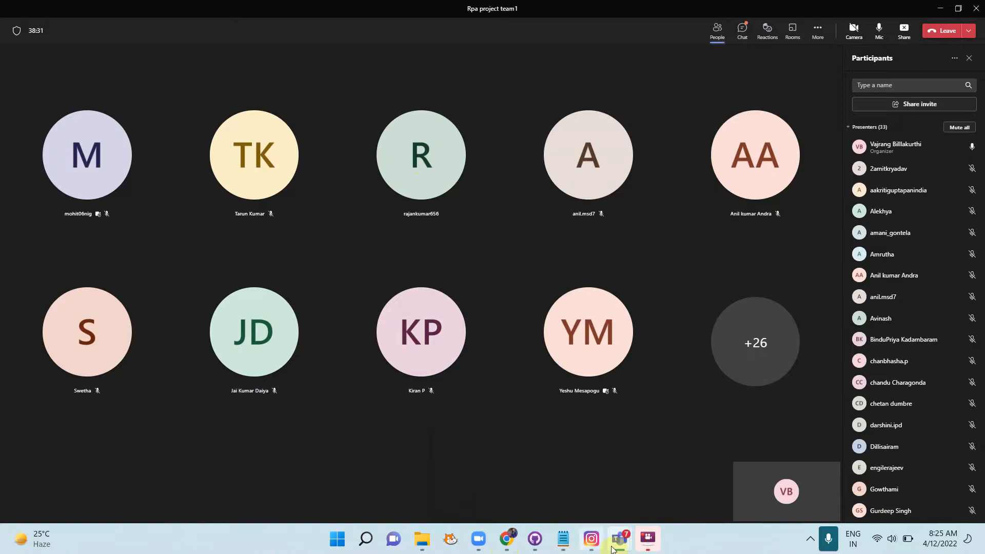
{"action": "mouse_move", "coordinate": [621, 544]}
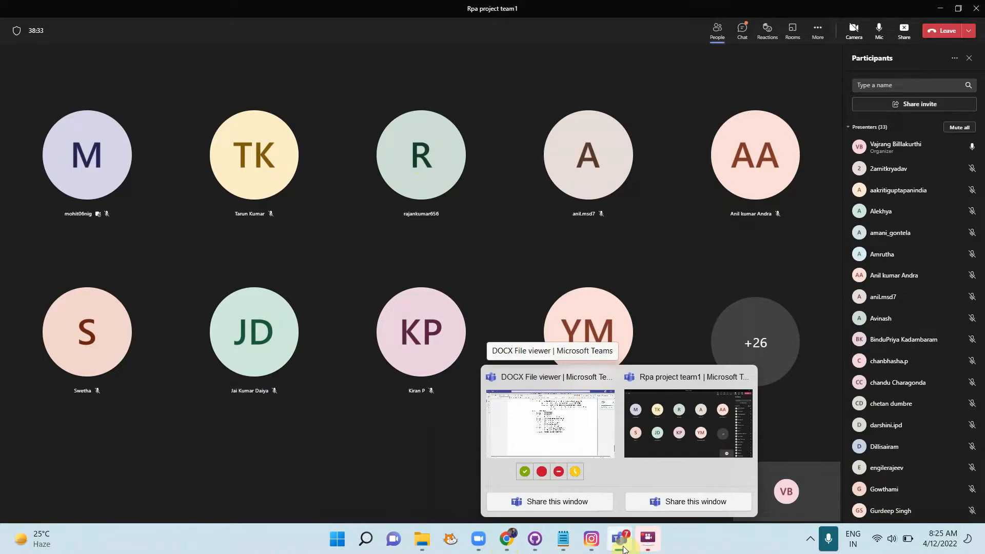
Step: Open the issue's Assignees list and copy the Create PDD calculator issue URL
{"action": "mouse_move", "coordinate": [507, 539]}
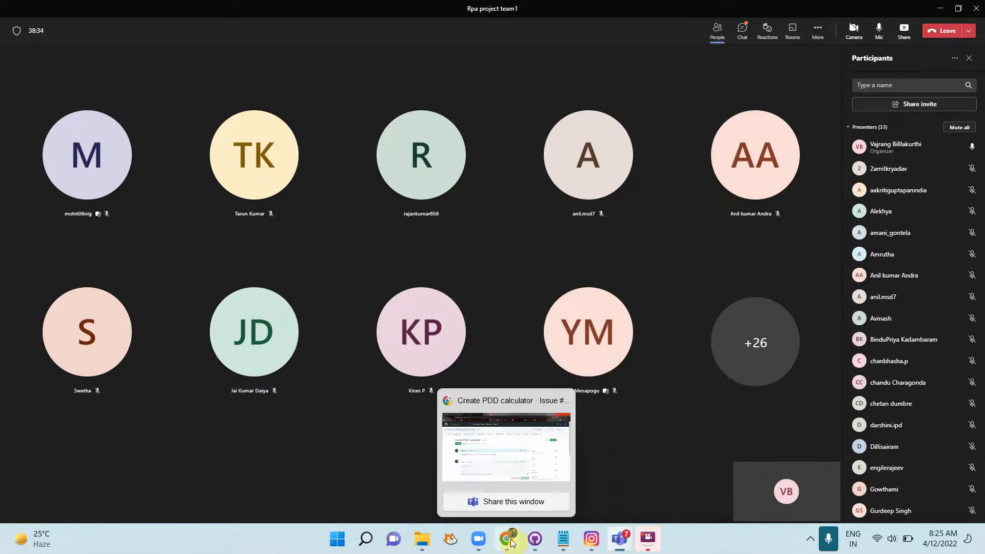
{"action": "left_click", "coordinate": [509, 466]}
{"action": "left_click", "coordinate": [873, 292]}
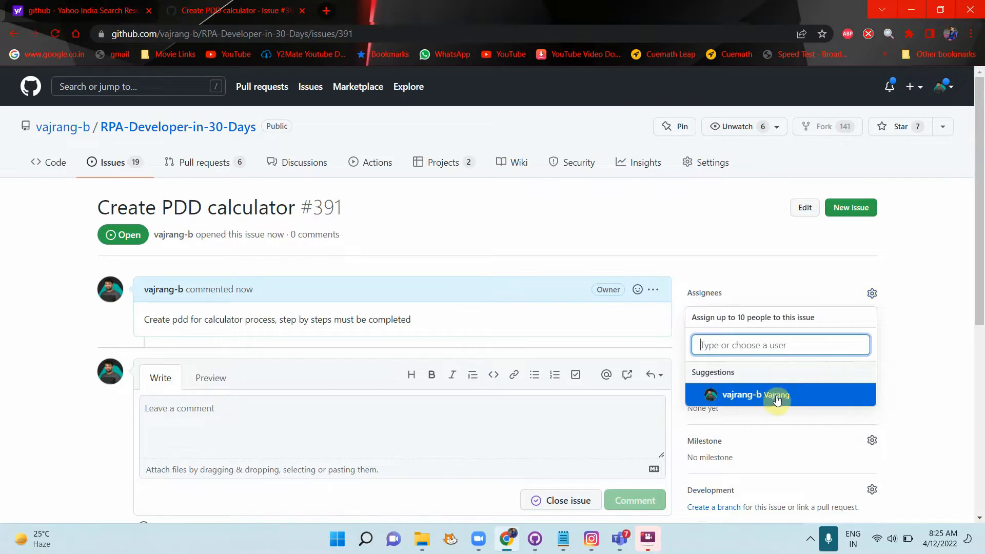
{"action": "left_click", "coordinate": [395, 30]}
{"action": "key", "text": "ctrl+c"}
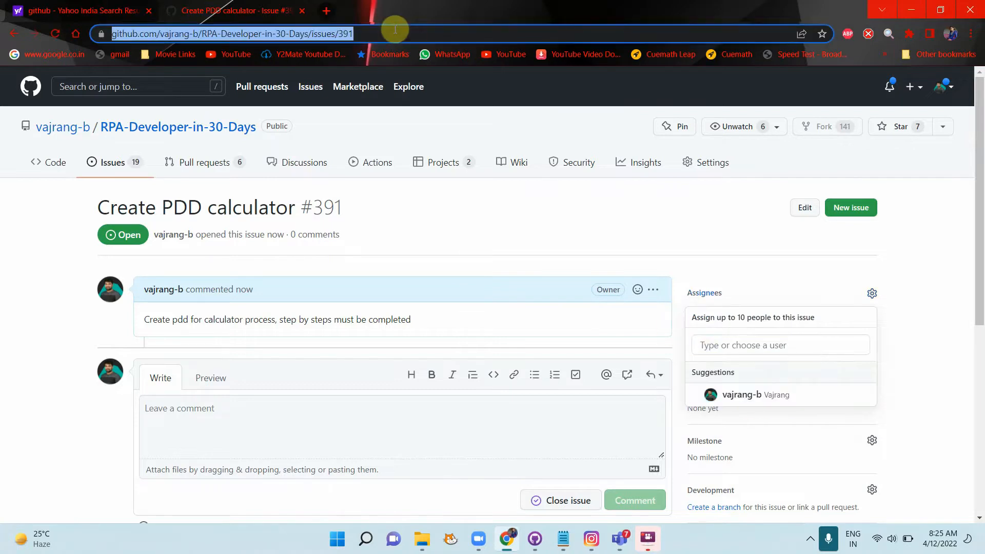
{"action": "key", "text": "alt+Tab"}
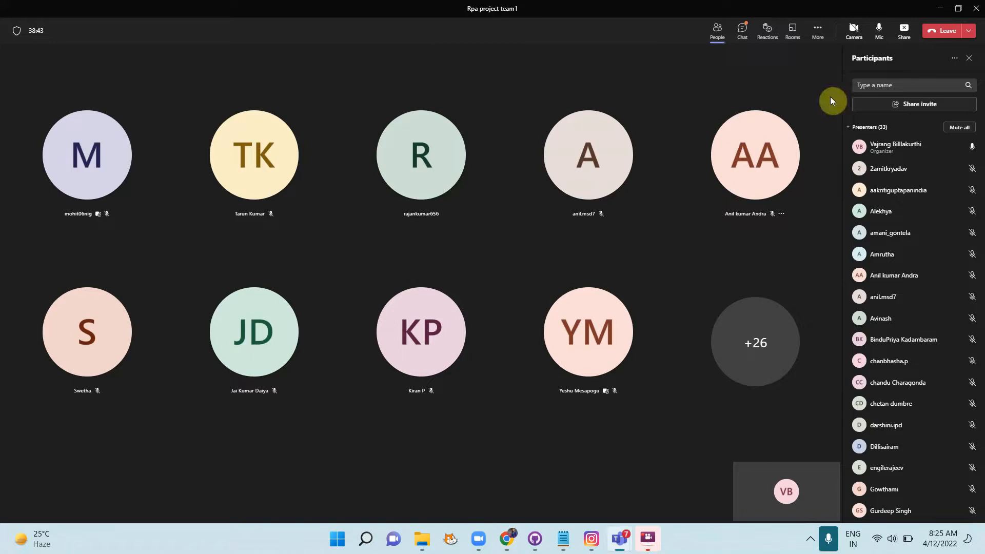
Step: Send the issue 391 link in the meeting chat, then return to the People panel
{"action": "left_click", "coordinate": [741, 32]}
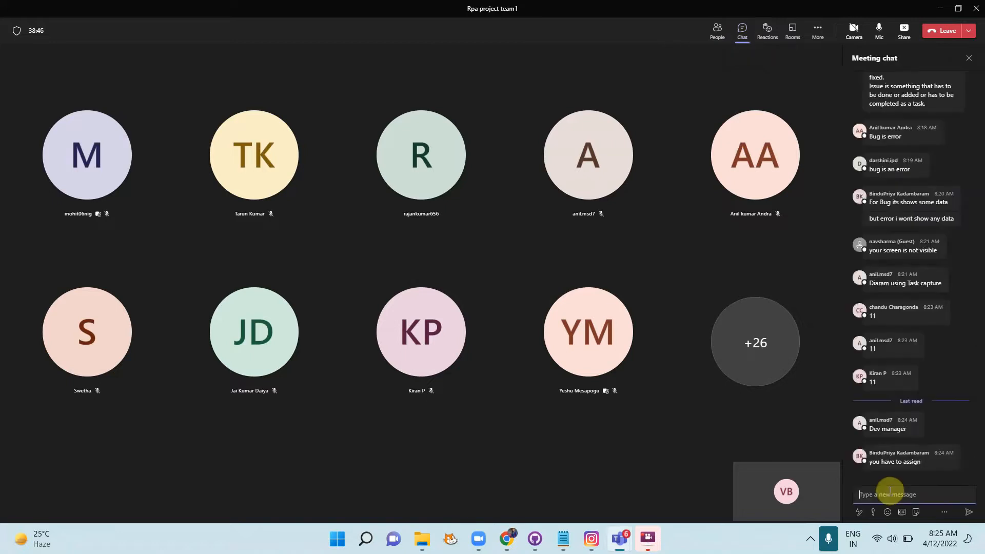
{"action": "key", "text": "ctrl+v"}
{"action": "key", "text": "Return"}
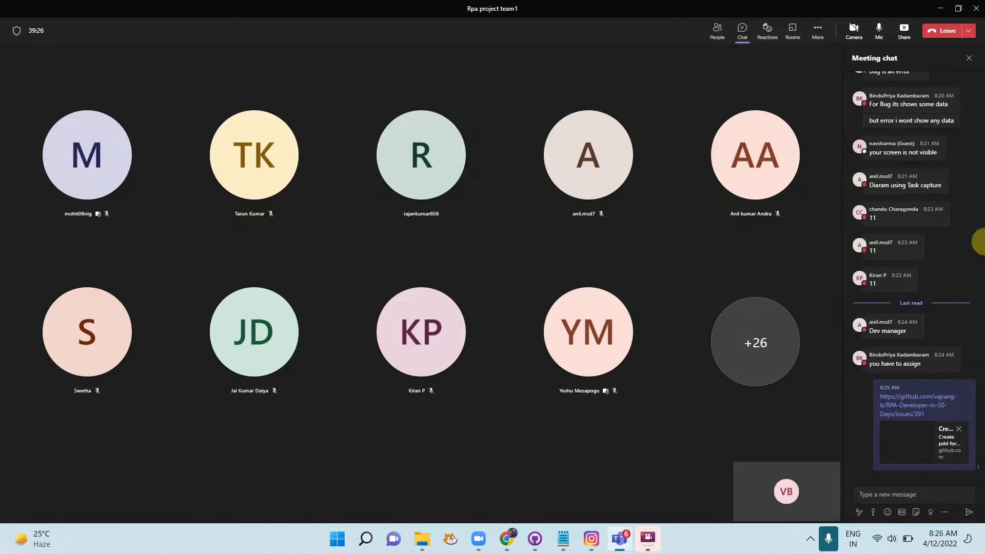
{"action": "left_click", "coordinate": [717, 45]}
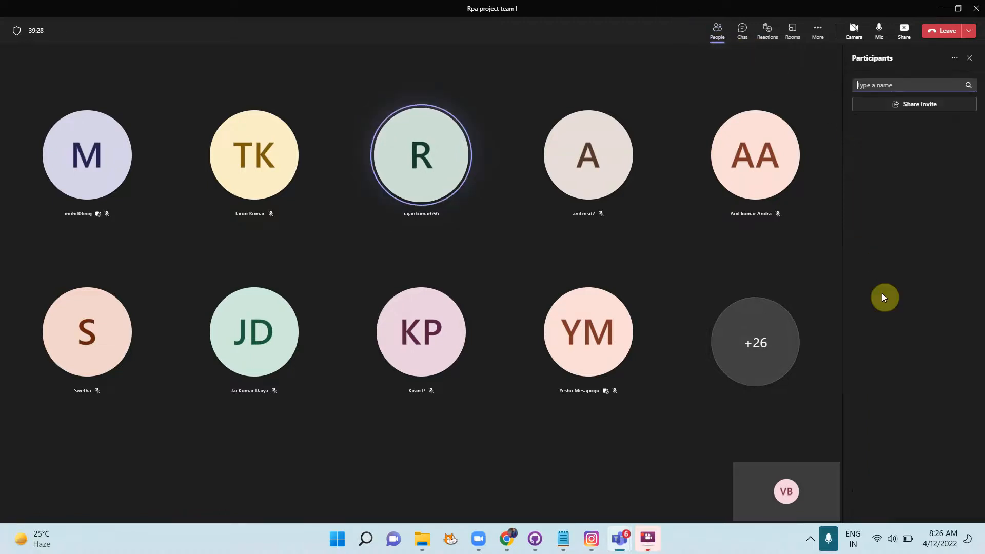
Step: Watch the teammate's shared 'Please Assign it to me' comment, toggling the content-sharing options
{"action": "left_click", "coordinate": [905, 43]}
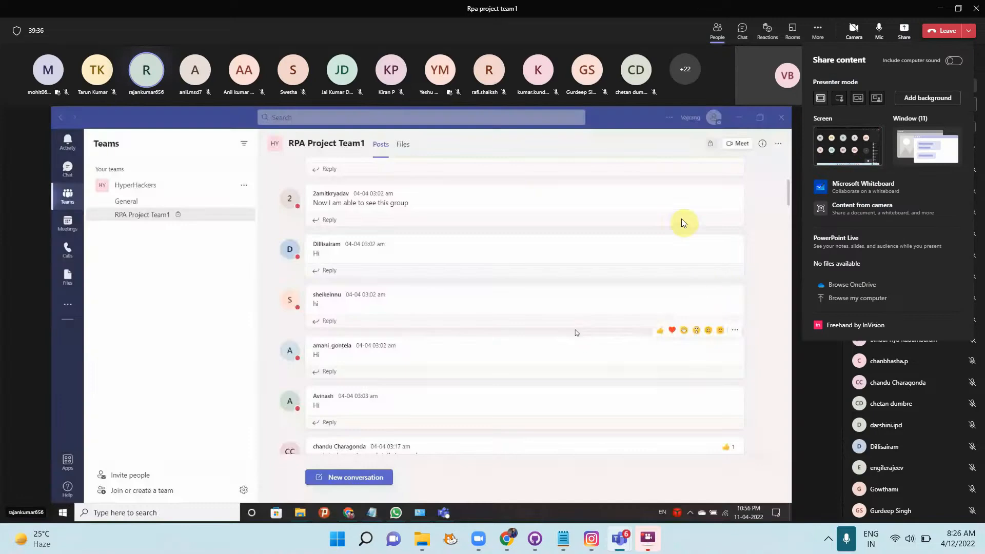
{"action": "left_click", "coordinate": [812, 400]}
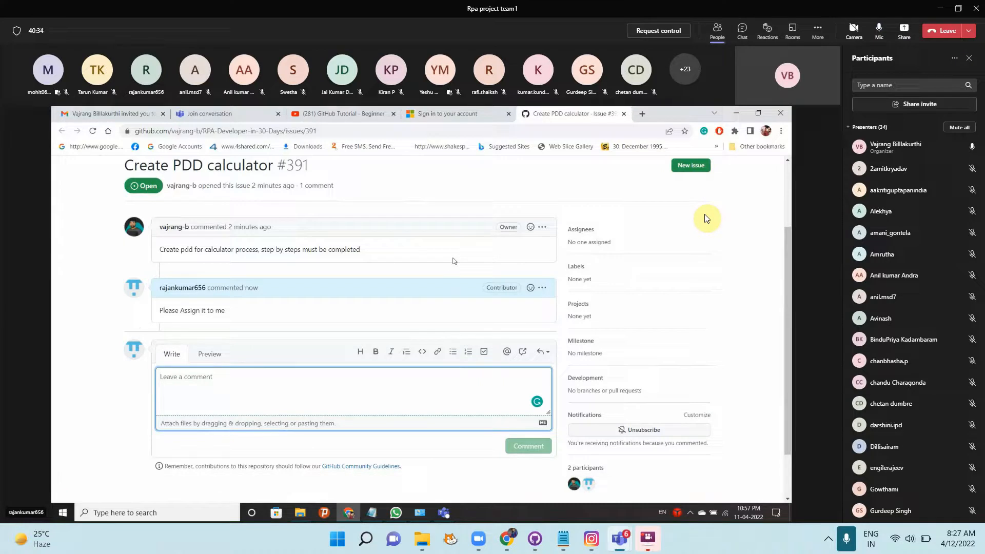
{"action": "left_click", "coordinate": [900, 42]}
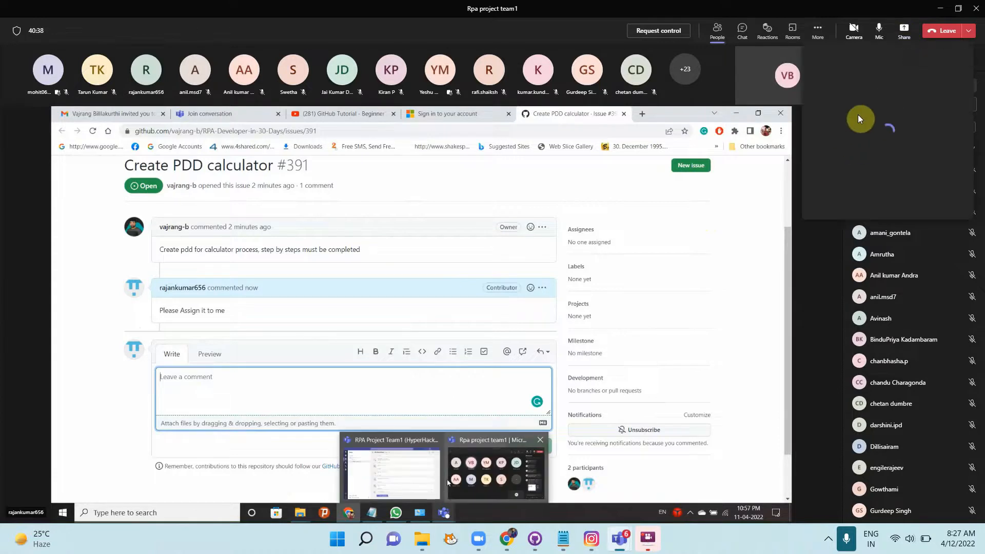
Step: Share the whole screen with the updated issue, then bring Project Team1 Notes.docx back to front
{"action": "left_click", "coordinate": [854, 147]}
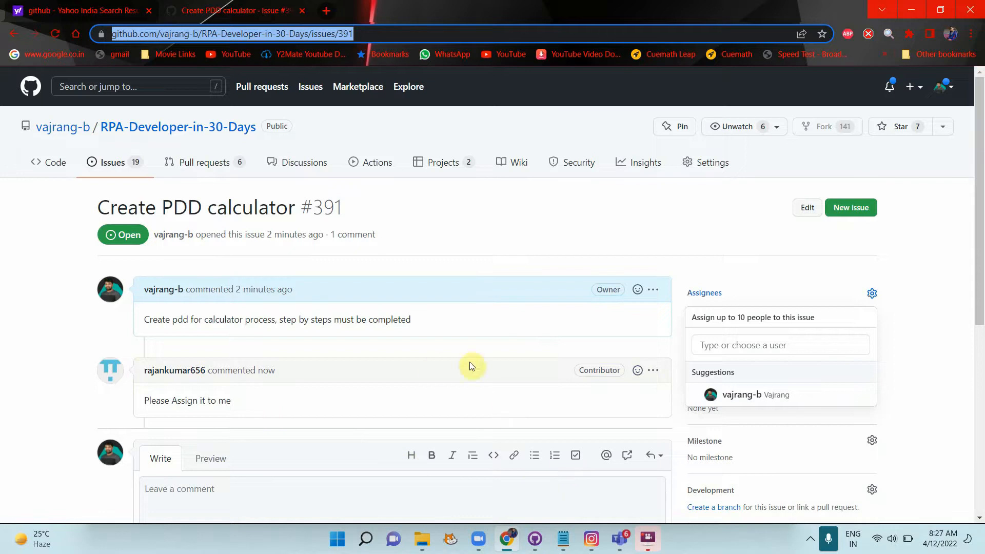
{"action": "left_click", "coordinate": [621, 548]}
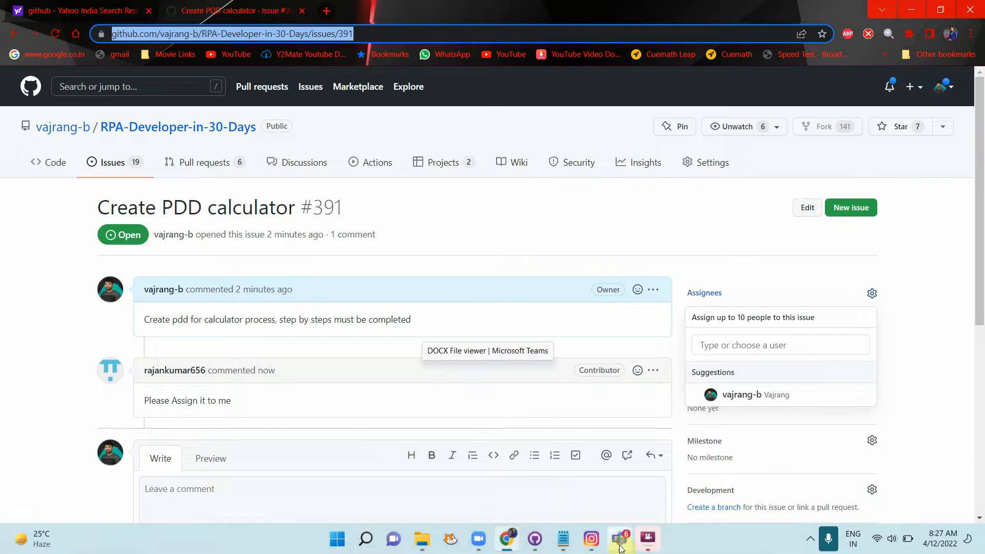
{"action": "left_click", "coordinate": [621, 548]}
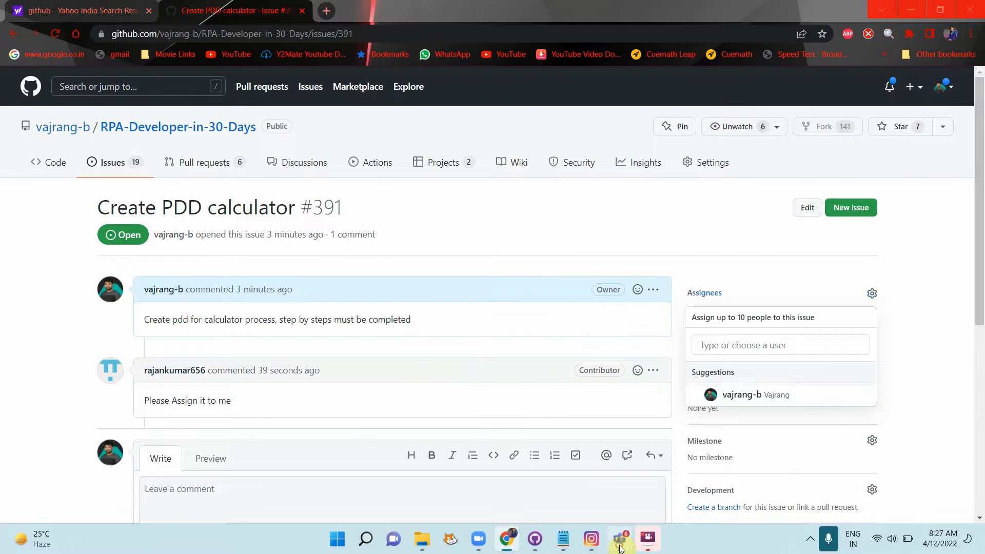
{"action": "left_click", "coordinate": [466, 430]}
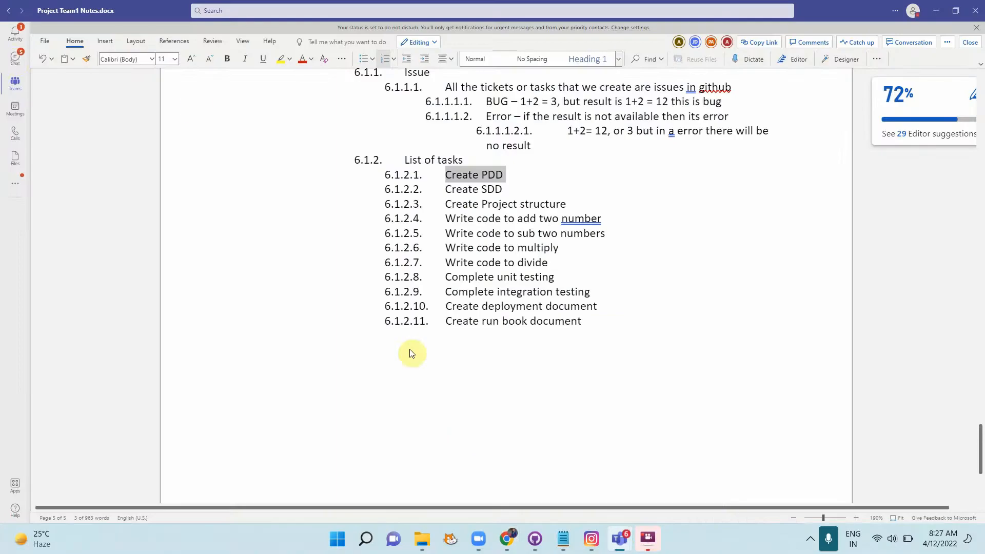
Step: Go to the Teams GitHub chat and scroll down to the Create PDD calculator #391 notifications
{"action": "left_click", "coordinate": [13, 60]}
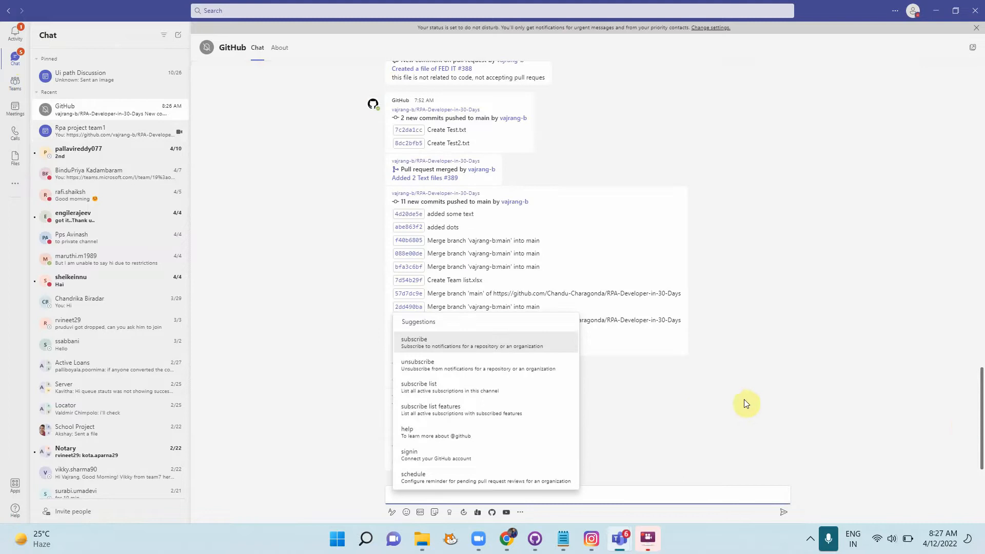
{"action": "left_click", "coordinate": [744, 400]}
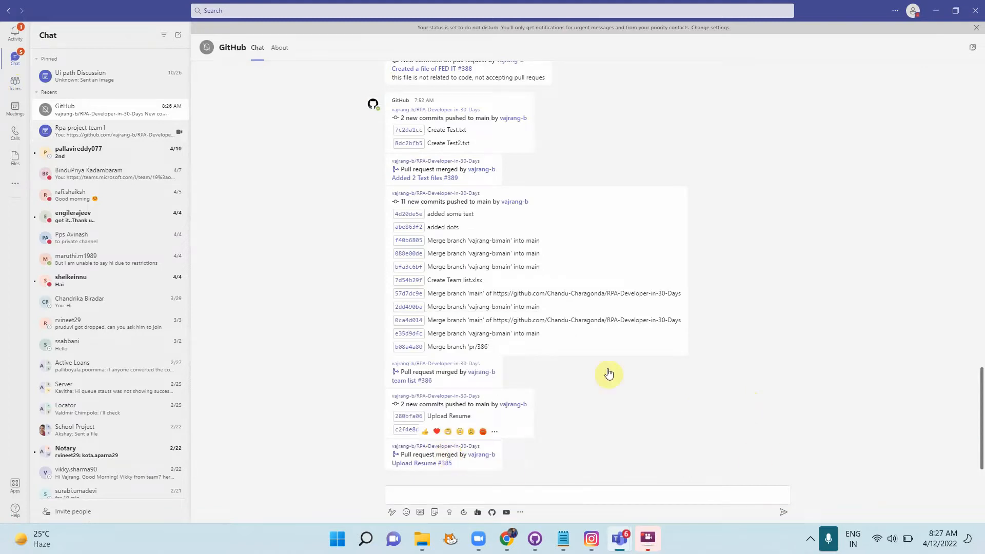
{"action": "scroll", "coordinate": [636, 377], "scroll_direction": "down", "scroll_amount": 5}
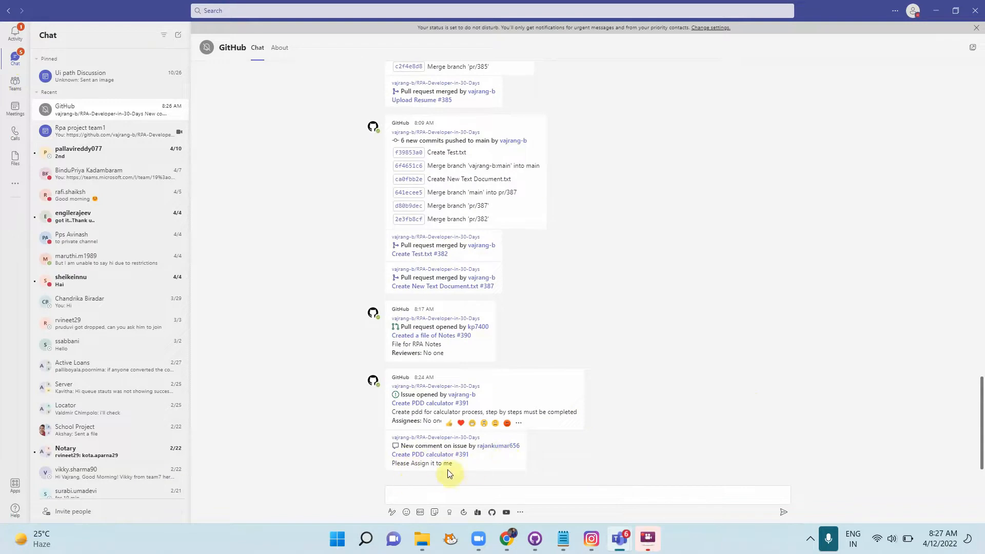
Step: Open issue #391 in Chrome, reload it, and set the requesting contributor as its assignee
{"action": "left_click", "coordinate": [506, 538]}
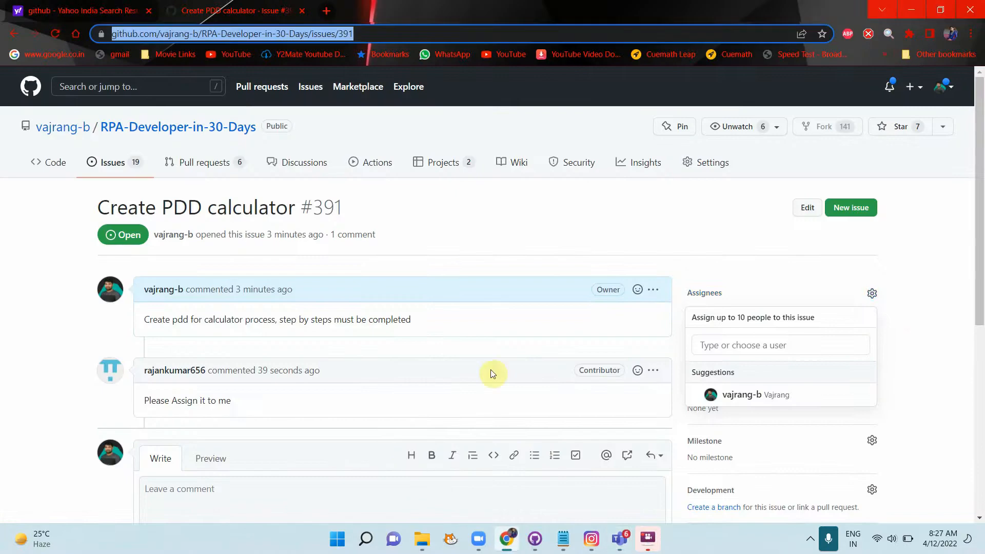
{"action": "left_click", "coordinate": [905, 306]}
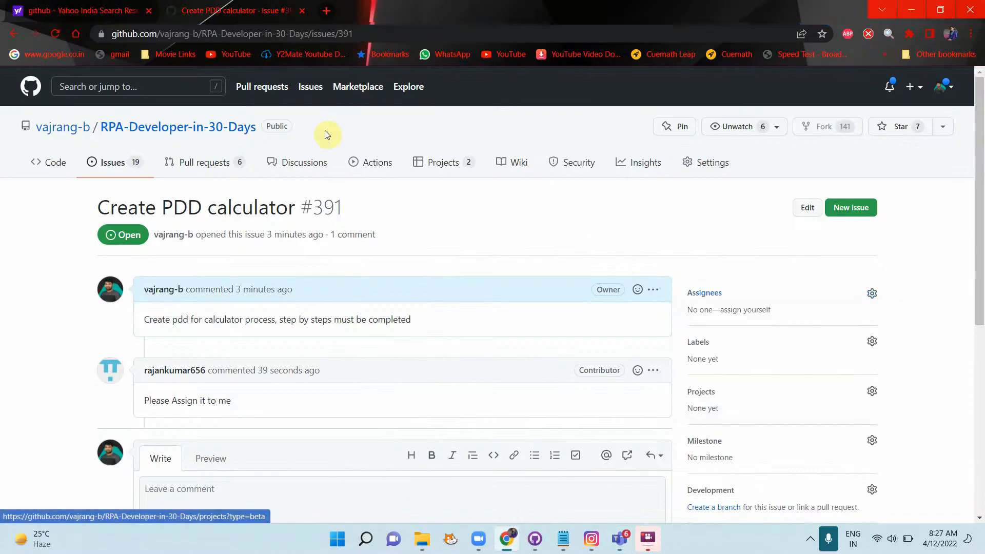
{"action": "left_click", "coordinate": [50, 30]}
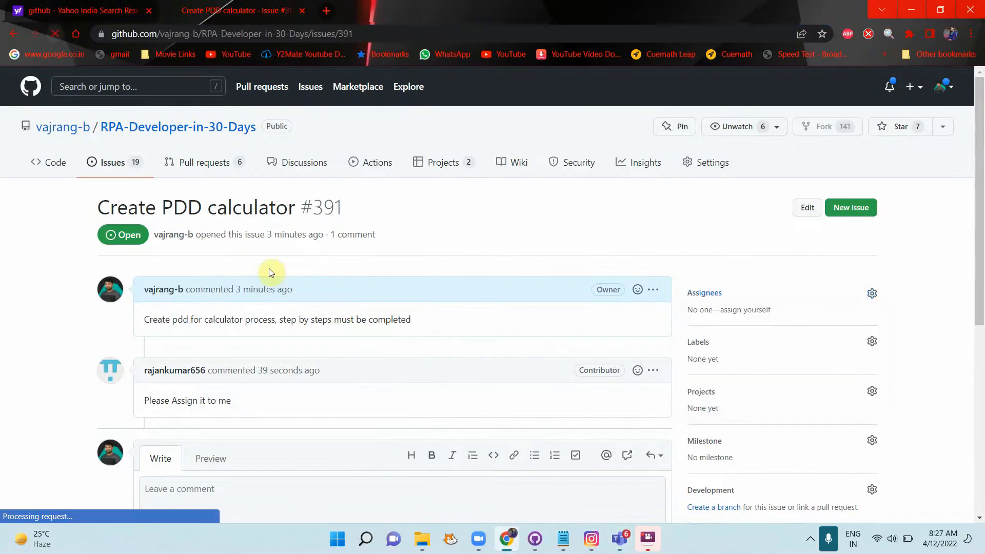
{"action": "scroll", "coordinate": [393, 379], "scroll_direction": "down", "scroll_amount": 3}
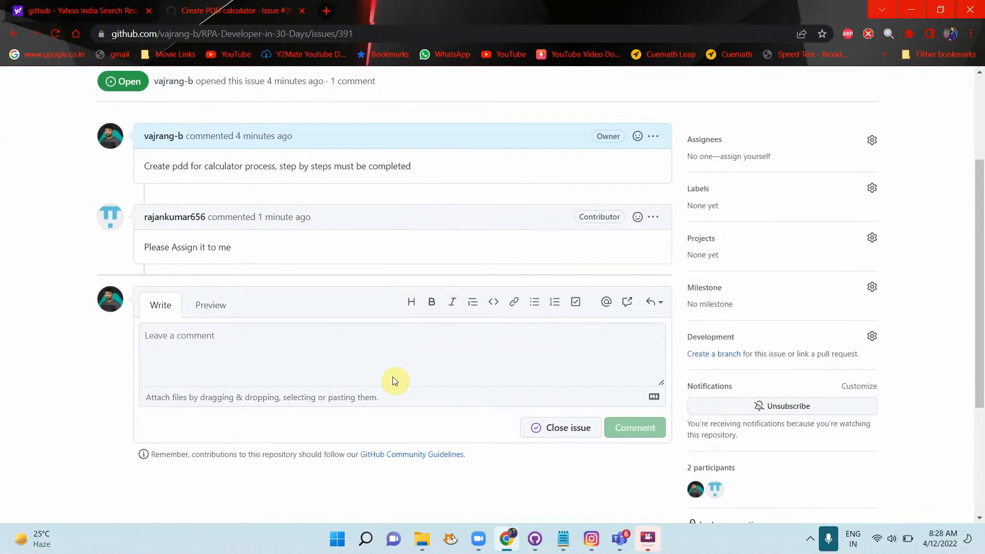
{"action": "scroll", "coordinate": [392, 380], "scroll_direction": "up", "scroll_amount": 3}
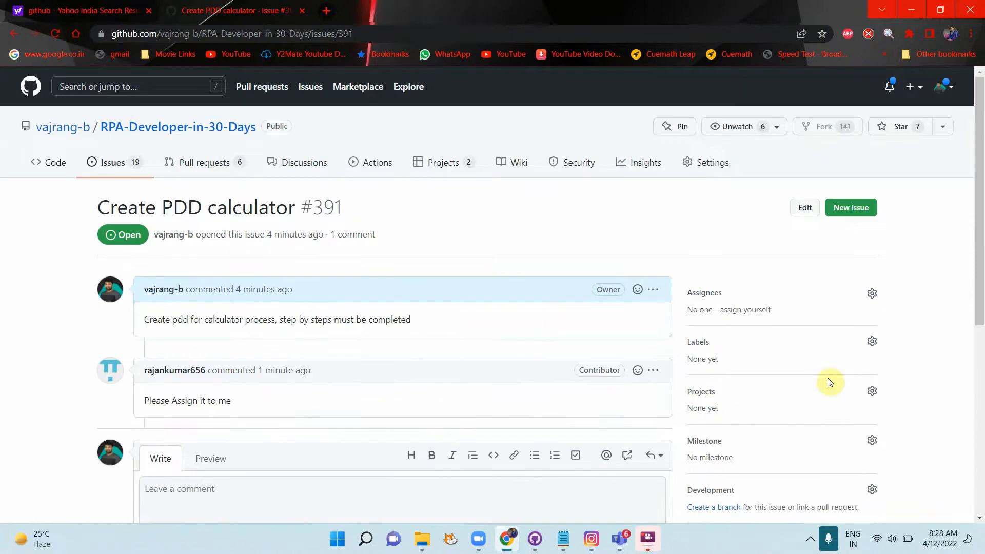
{"action": "left_click", "coordinate": [872, 294]}
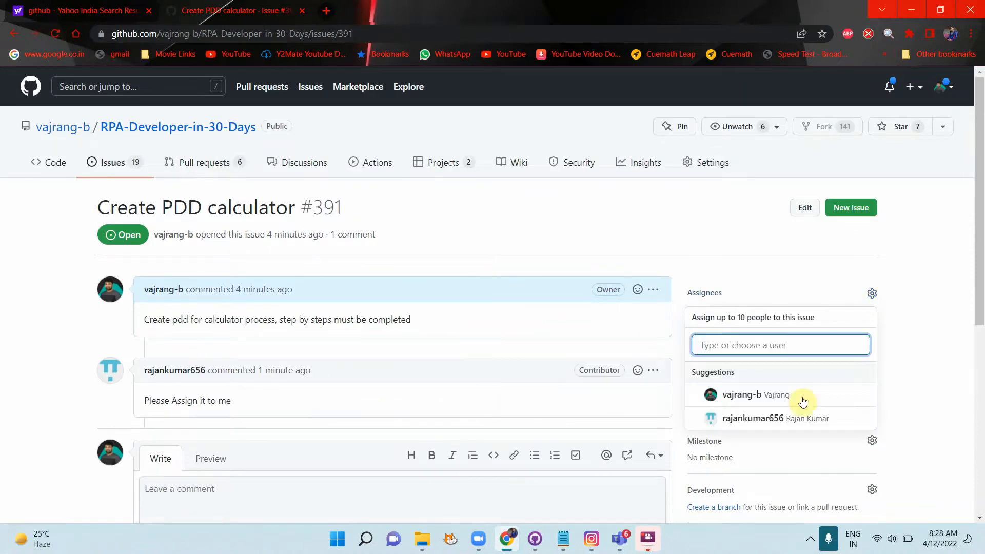
{"action": "left_click", "coordinate": [781, 417]}
{"action": "left_click", "coordinate": [912, 413]}
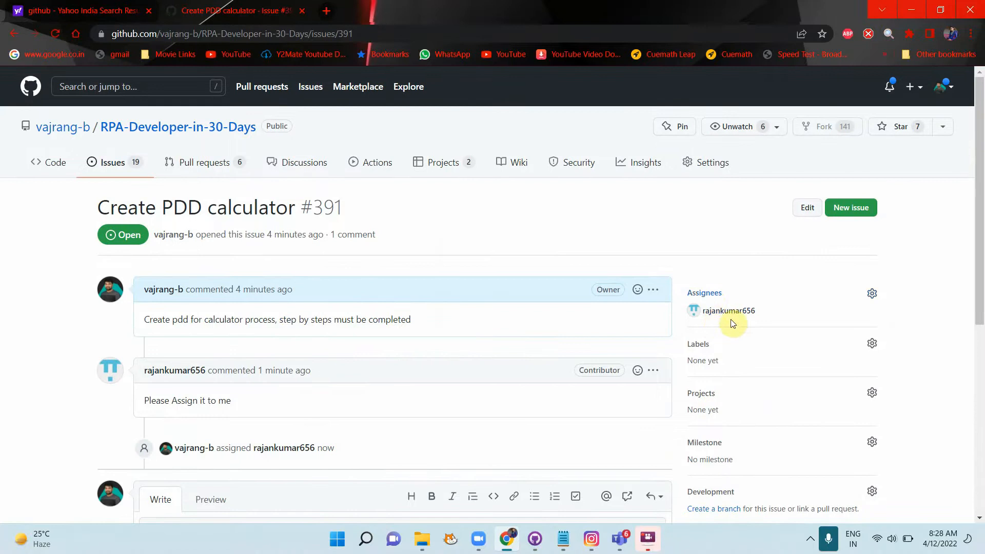
{"action": "mouse_move", "coordinate": [730, 318]}
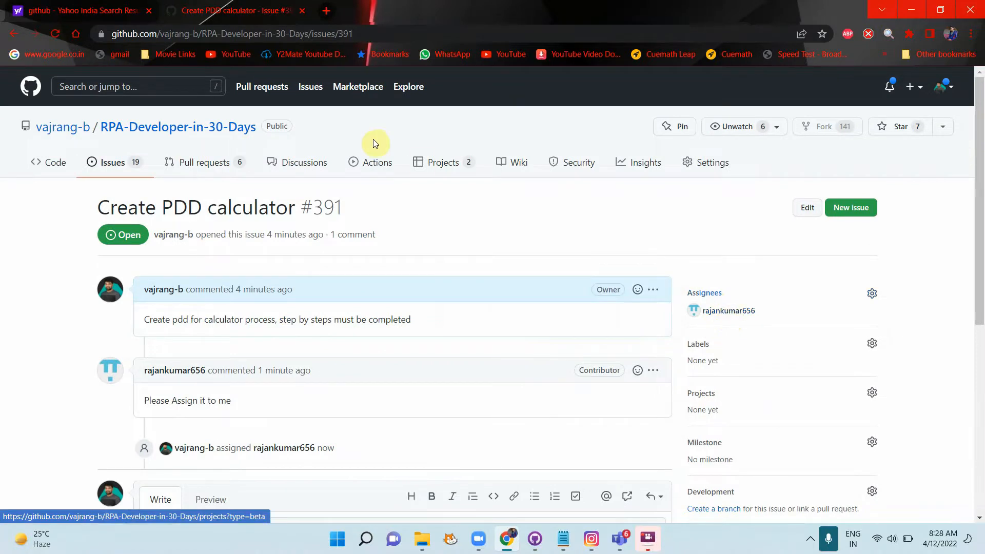
Step: Close the RPA Challenge Automation and RandomUserGeneration classic projects, then go back to the Issues list
{"action": "left_click", "coordinate": [418, 161]}
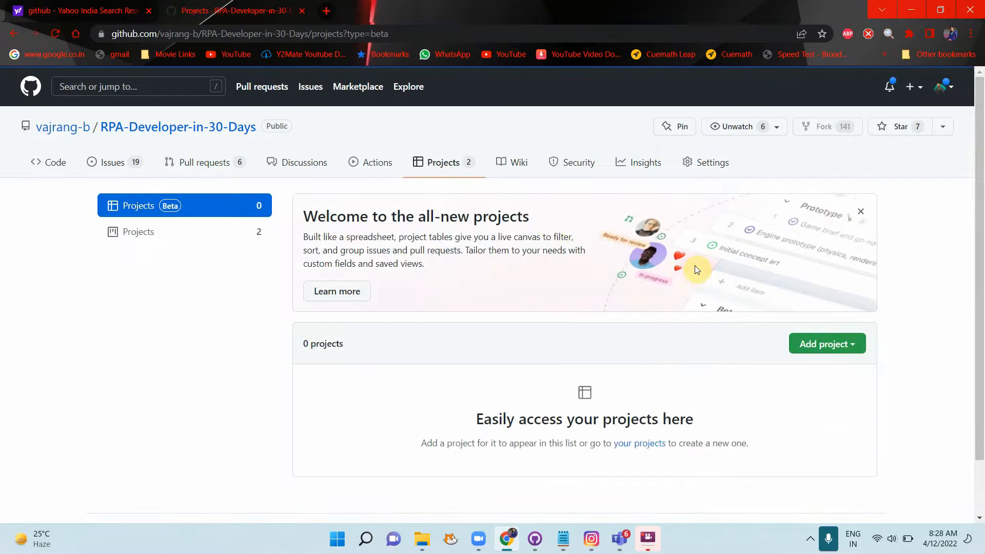
{"action": "left_click", "coordinate": [127, 234]}
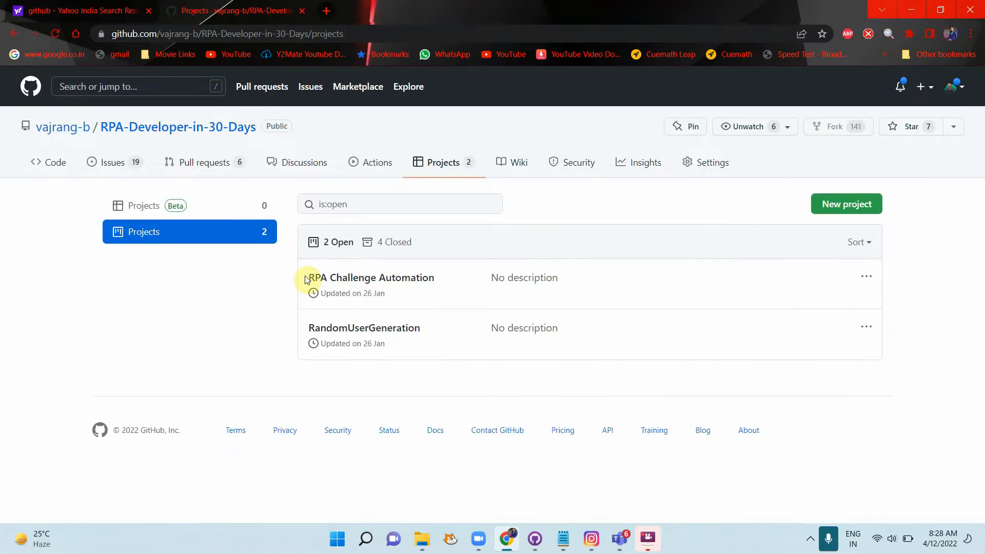
{"action": "left_click", "coordinate": [868, 275]}
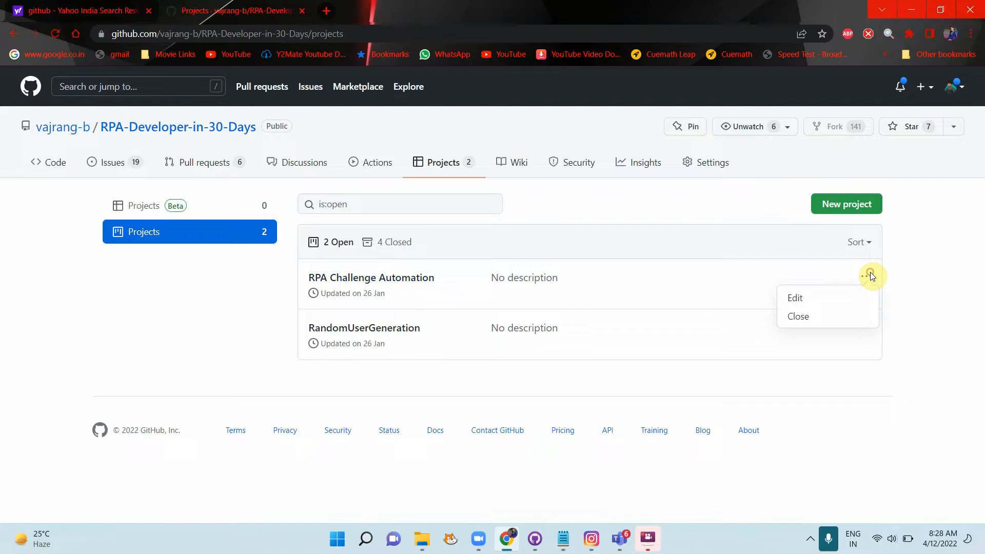
{"action": "left_click", "coordinate": [798, 316]}
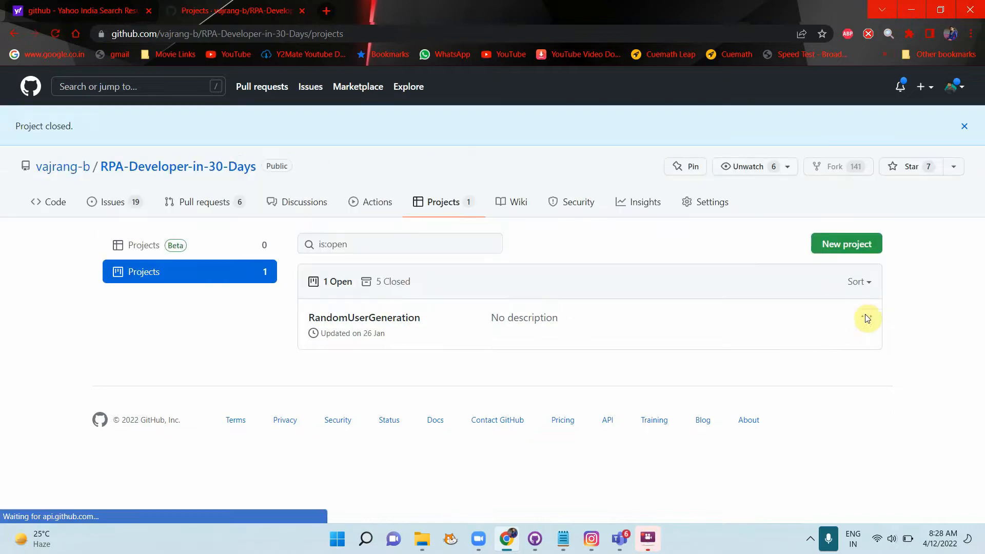
{"action": "left_click", "coordinate": [866, 318]}
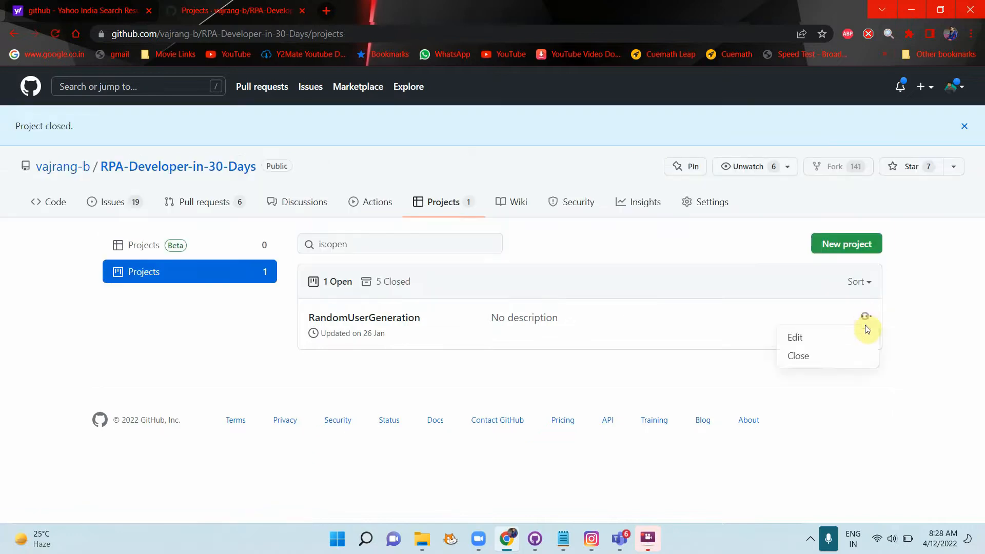
{"action": "left_click", "coordinate": [825, 355]}
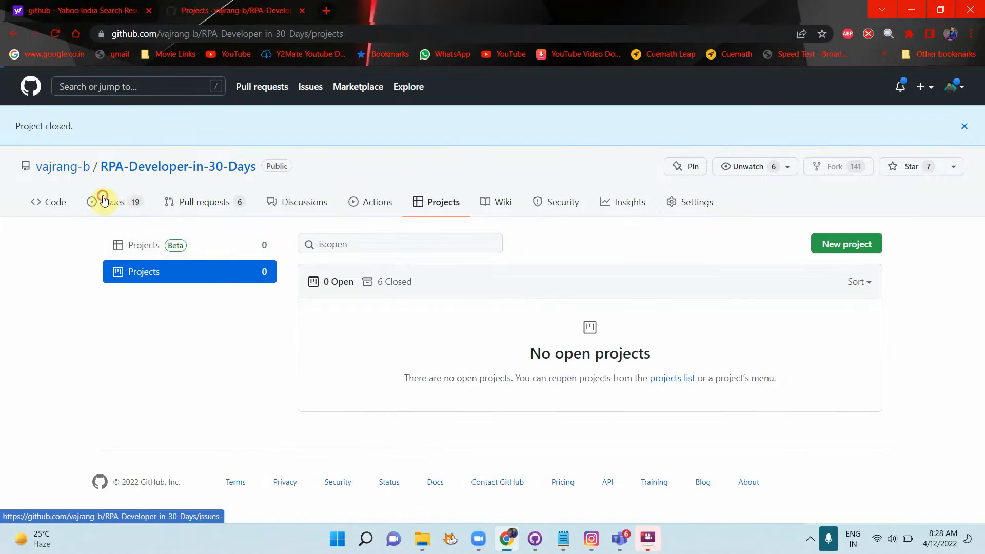
{"action": "left_click", "coordinate": [104, 201]}
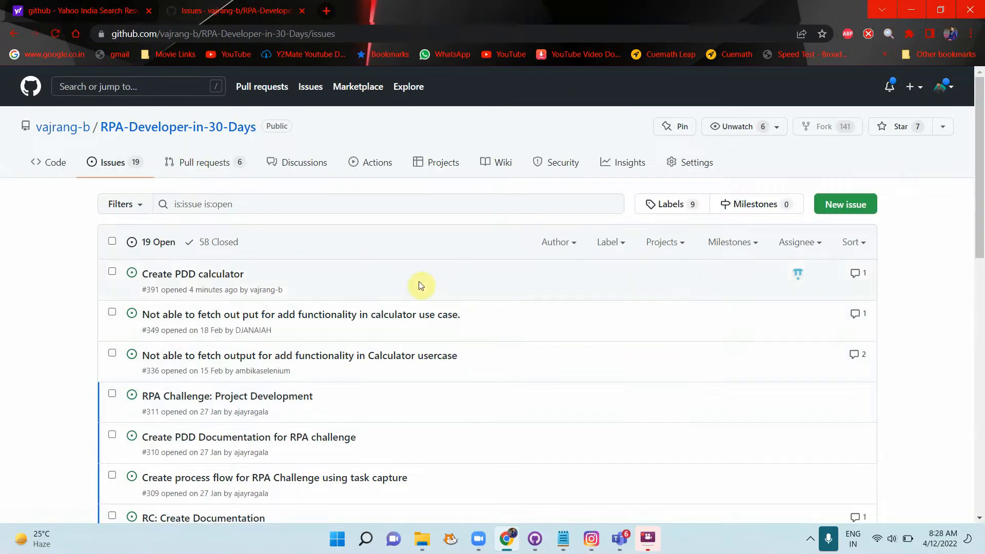
Step: Back in Teams, open Project Team1 Notes.docx from the RPA Project Team1 files
{"action": "key", "text": "alt+Tab"}
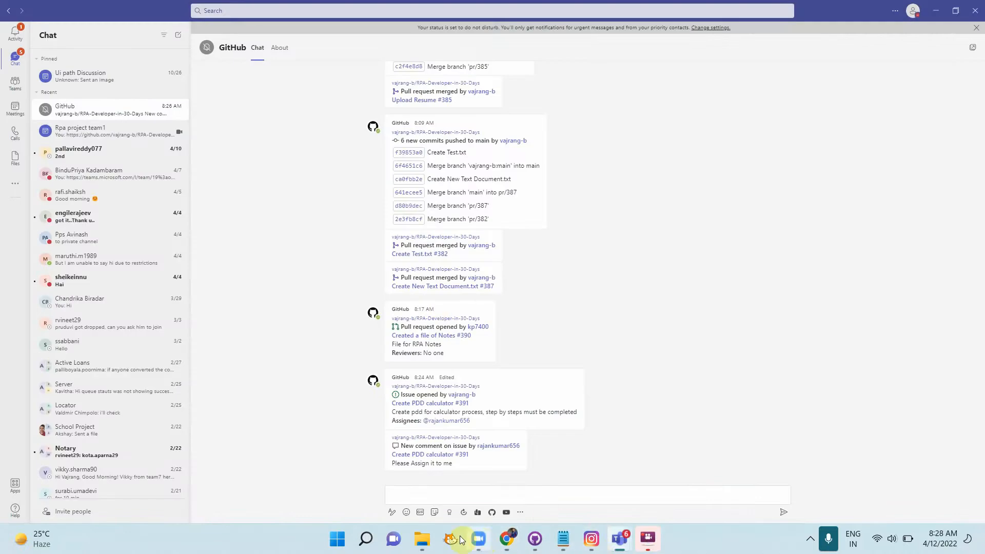
{"action": "left_click", "coordinate": [624, 551]}
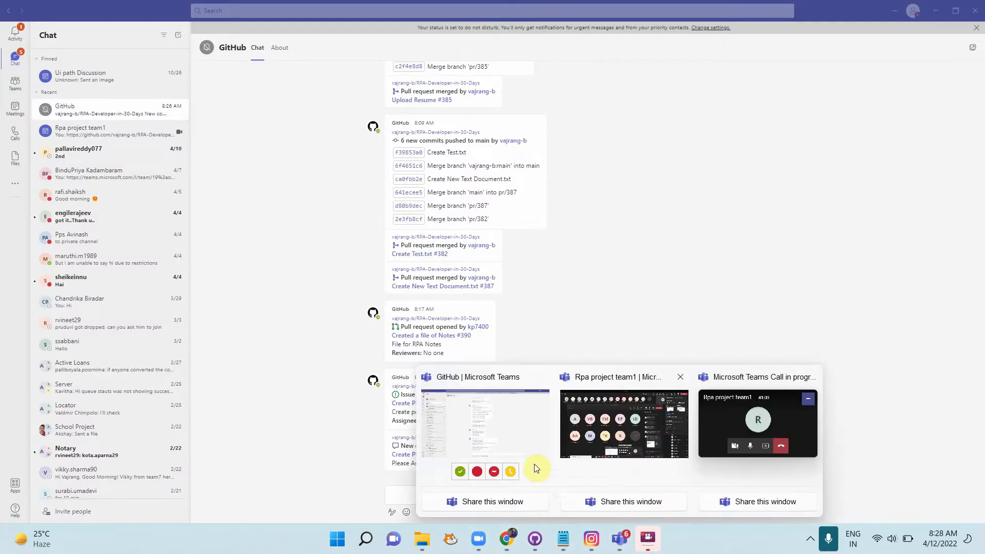
{"action": "left_click", "coordinate": [525, 441]}
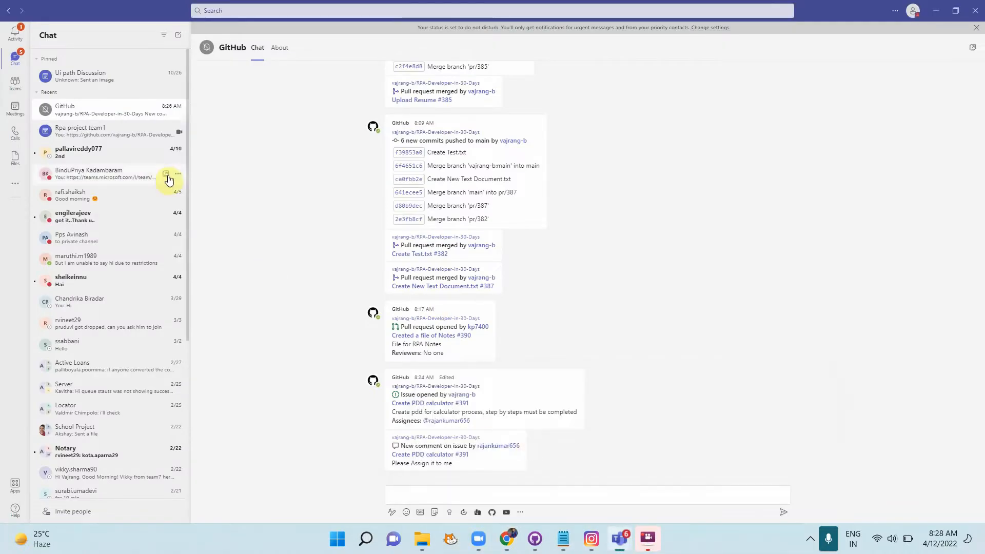
{"action": "left_click", "coordinate": [15, 83]}
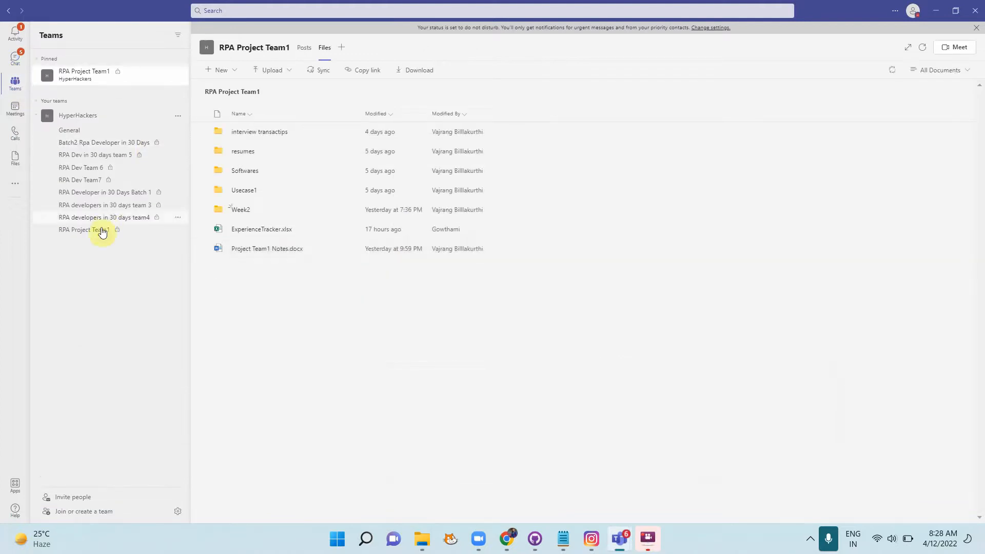
{"action": "left_click", "coordinate": [286, 248]}
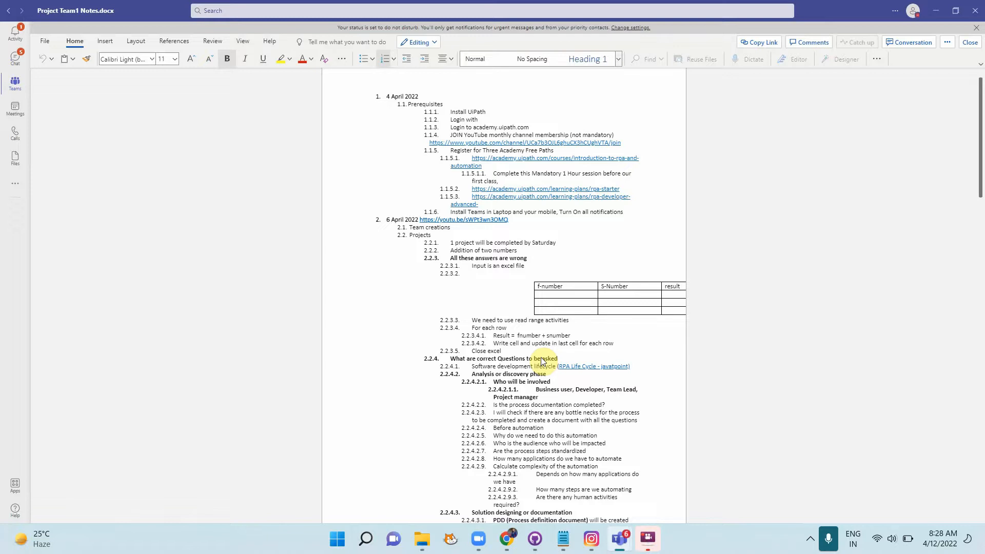
Step: Append a dash and the assignee's name after the Create PDD task
{"action": "scroll", "coordinate": [770, 335], "scroll_direction": "down", "scroll_amount": 20}
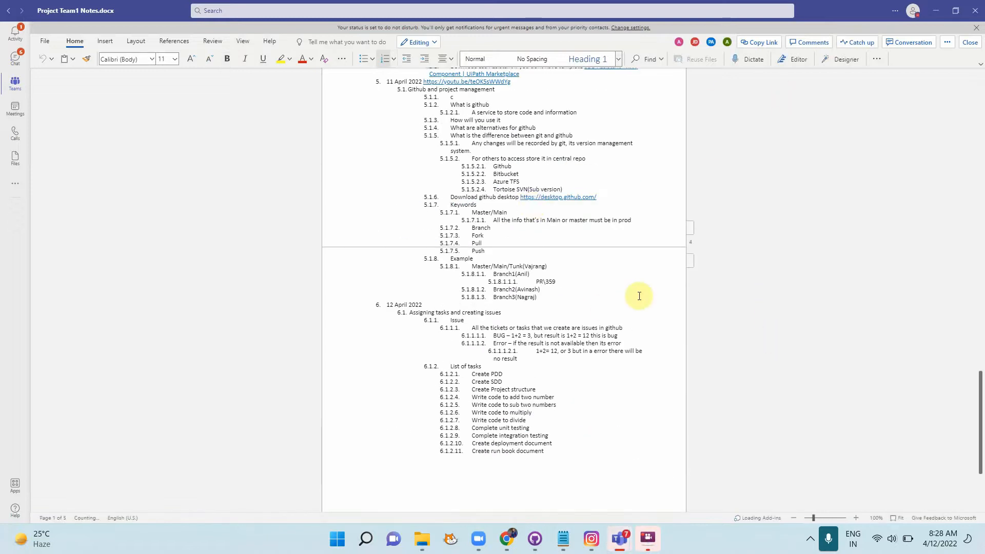
{"action": "left_click", "coordinate": [510, 373]}
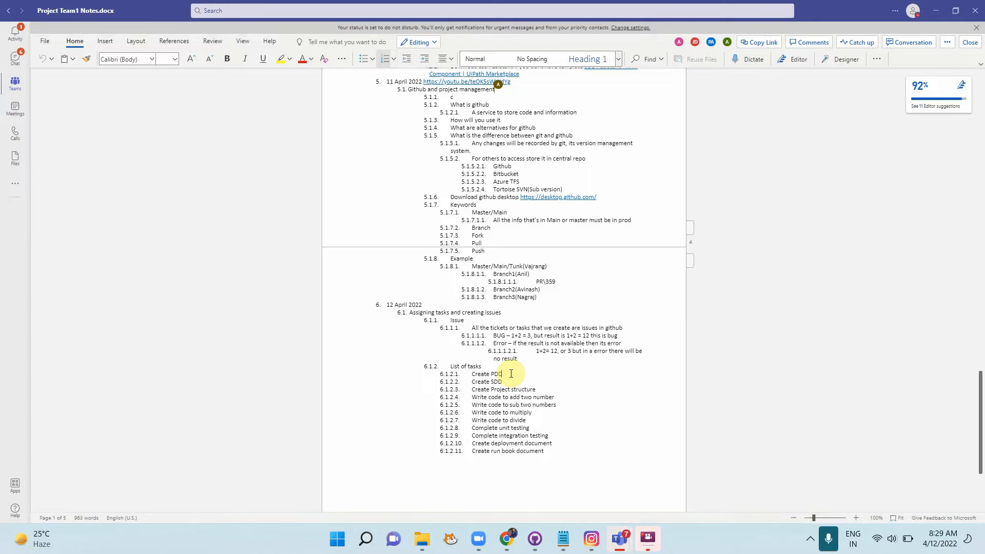
{"action": "type", "text": "- ranjan"}
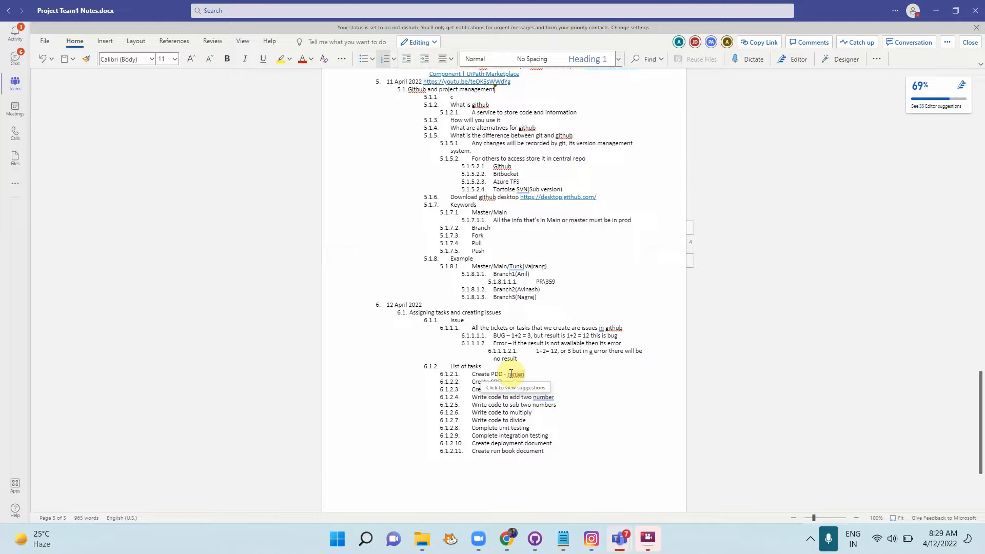
{"action": "left_click", "coordinate": [620, 396]}
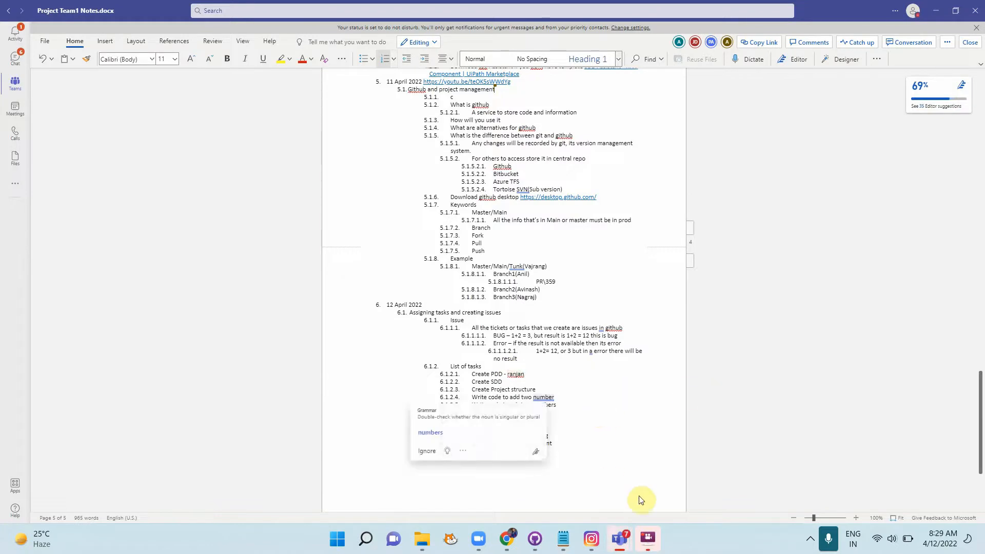
Step: Zoom in and append a dash and the other assignee's name after the Create SDD task
{"action": "left_click", "coordinate": [855, 519]}
{"action": "left_click", "coordinate": [855, 519]}
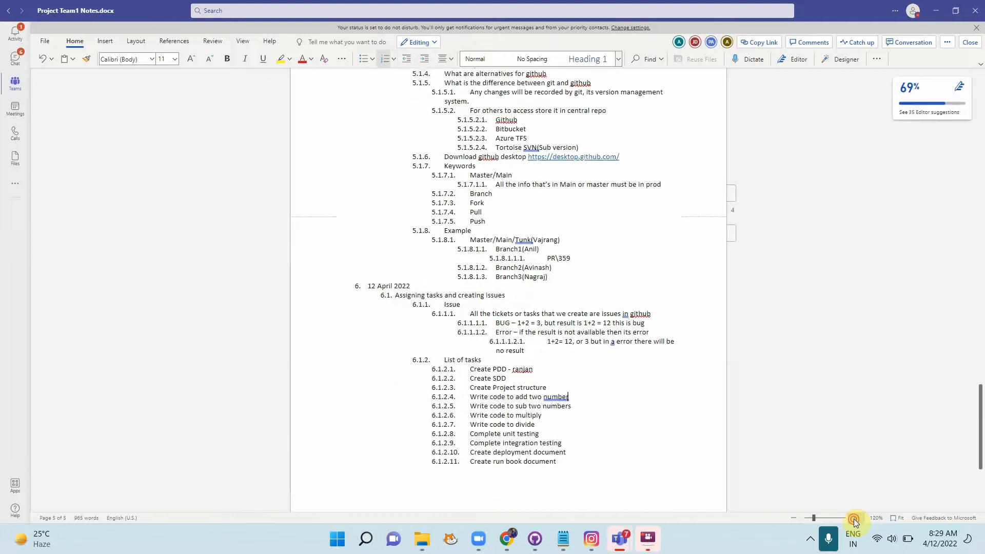
{"action": "left_click", "coordinate": [855, 519]}
{"action": "left_click", "coordinate": [854, 519]}
{"action": "left_click", "coordinate": [855, 519]}
{"action": "left_click", "coordinate": [855, 518]}
{"action": "left_click", "coordinate": [855, 519]}
{"action": "left_click", "coordinate": [855, 519]}
{"action": "left_click", "coordinate": [855, 518]}
{"action": "left_click", "coordinate": [855, 519]}
{"action": "left_click", "coordinate": [855, 518]}
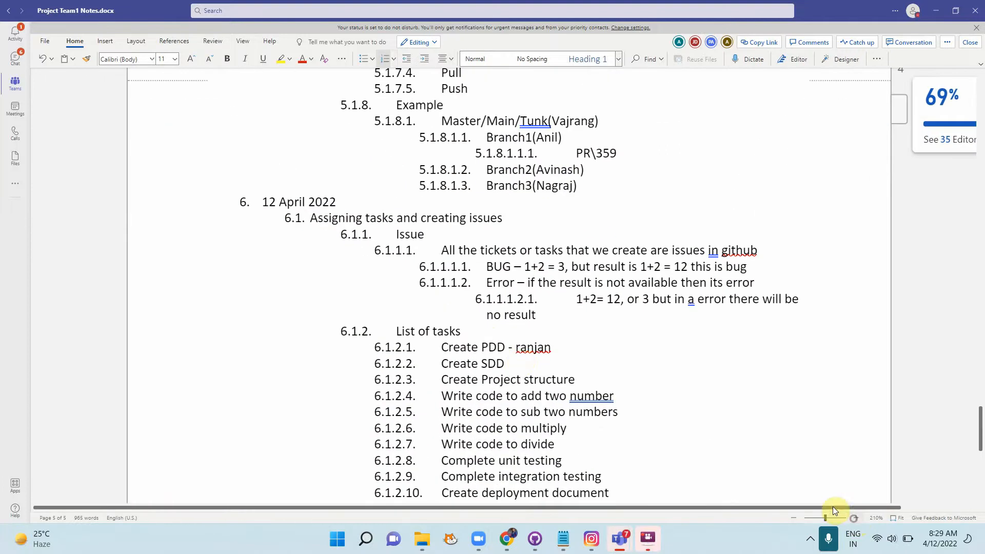
{"action": "left_click", "coordinate": [518, 364]}
{"action": "type", "text": "- "}
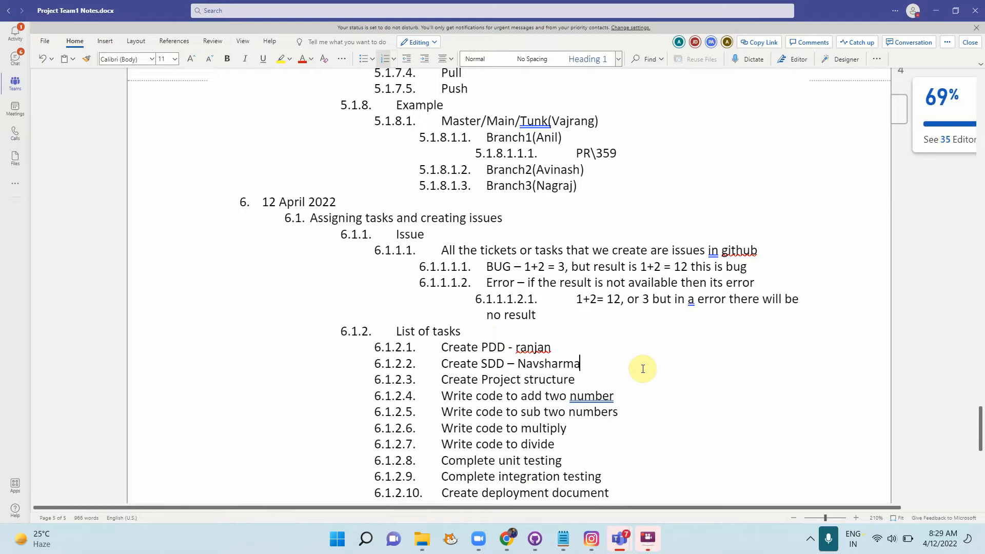
{"action": "left_click", "coordinate": [602, 382]}
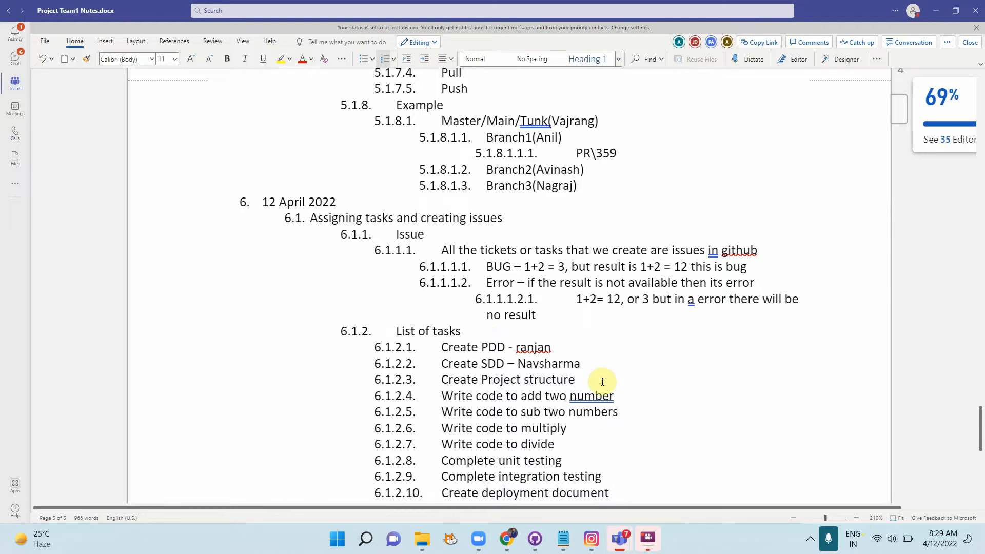
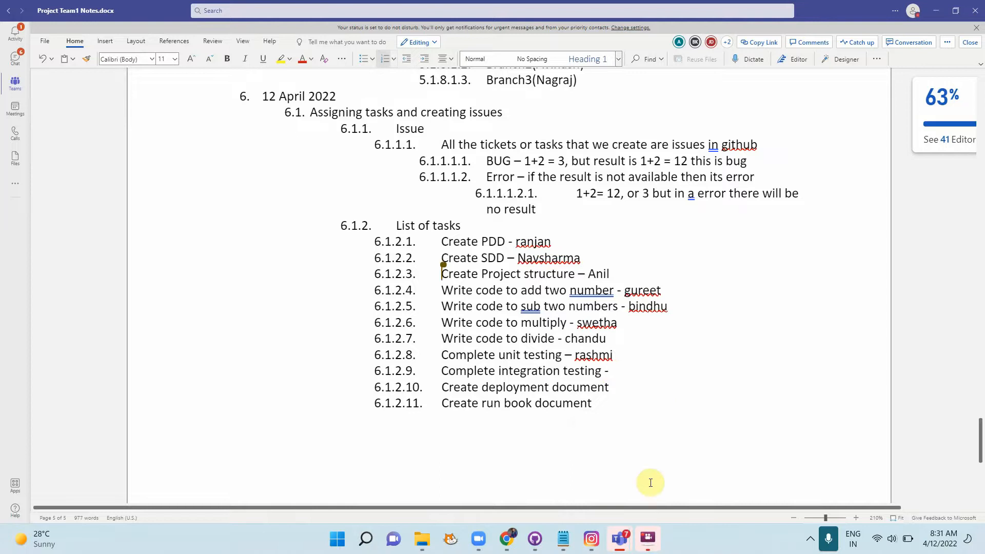
Step: Check the meeting chat, then return to the Project Team1 Notes document
{"action": "mouse_move", "coordinate": [624, 540]}
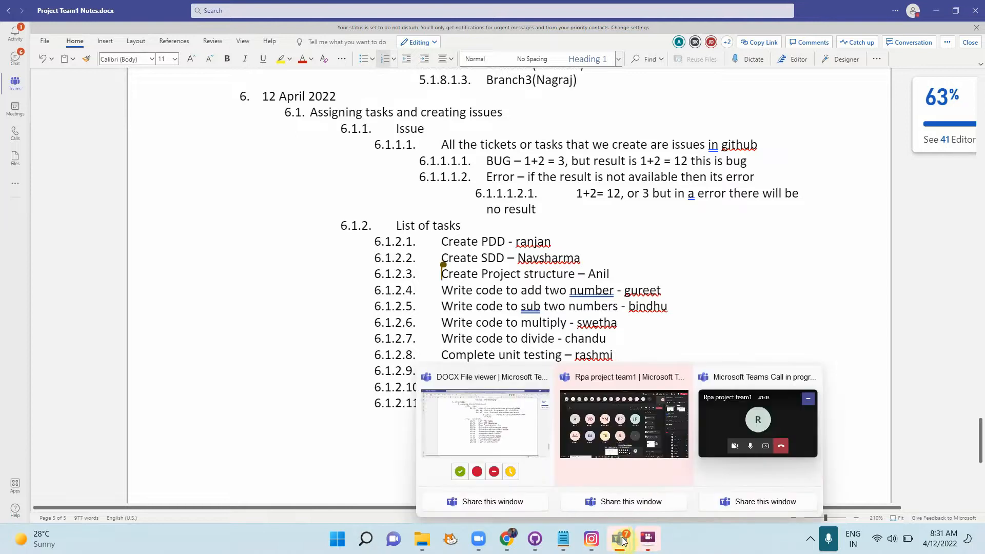
{"action": "left_click", "coordinate": [620, 424]}
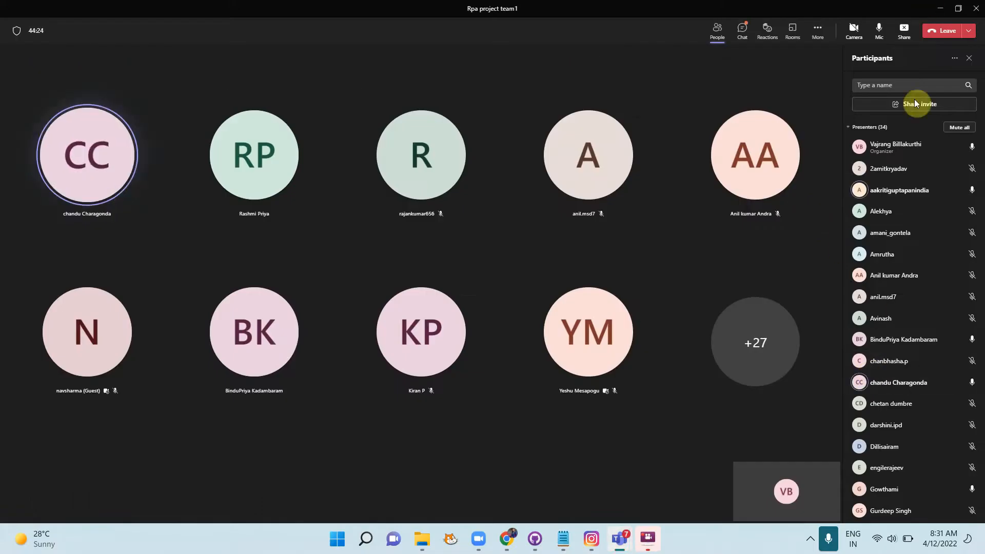
{"action": "left_click", "coordinate": [748, 39]}
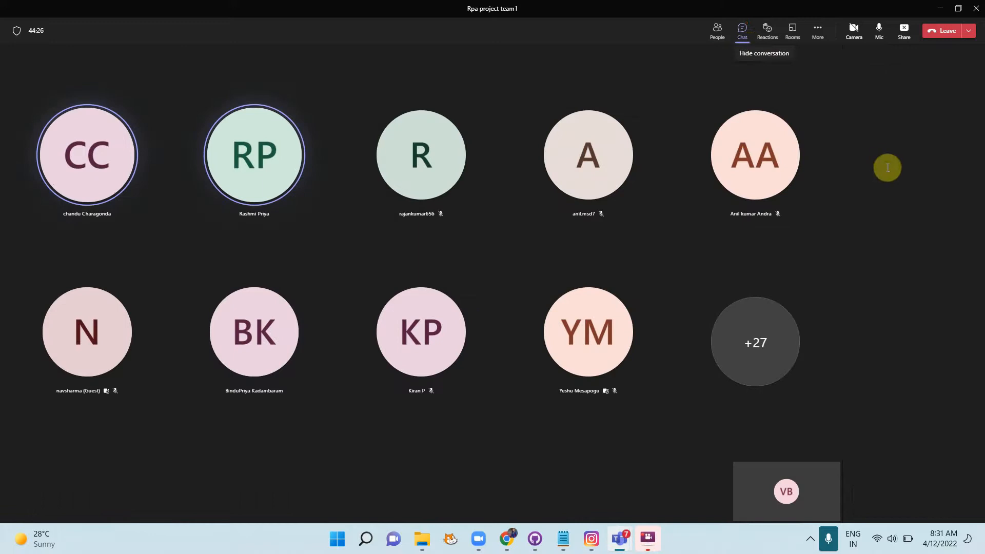
{"action": "key", "text": "alt+Tab"}
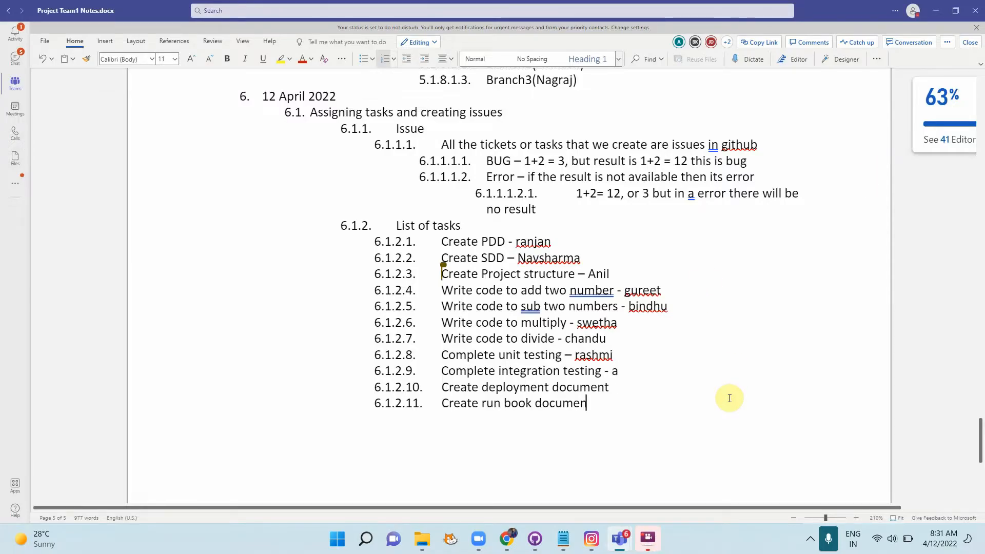
Step: Append ' - ' and the assignee names to the integration testing, deployment document and run book tasks
{"action": "left_click", "coordinate": [622, 371]}
{"action": "type", "text": "am"}
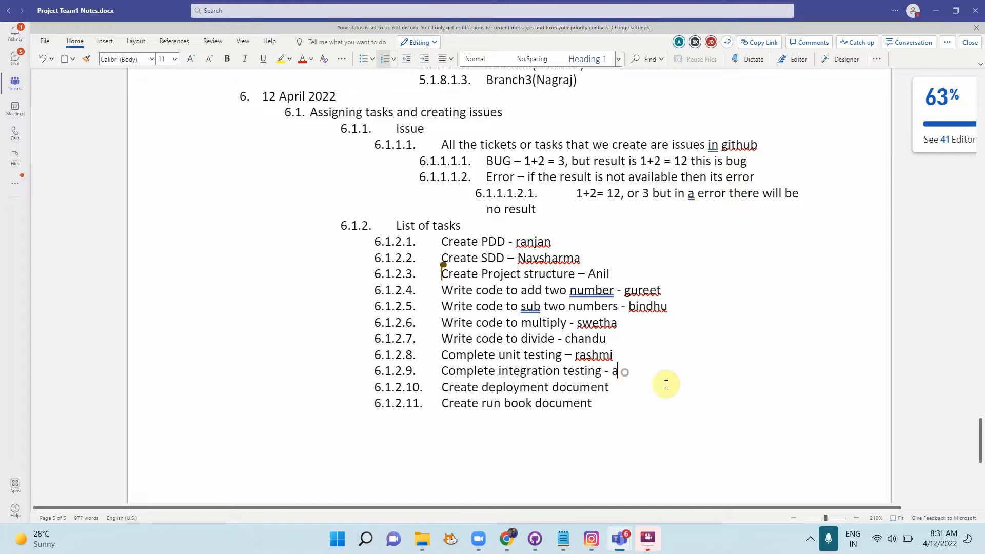
{"action": "type", "text": "ani"}
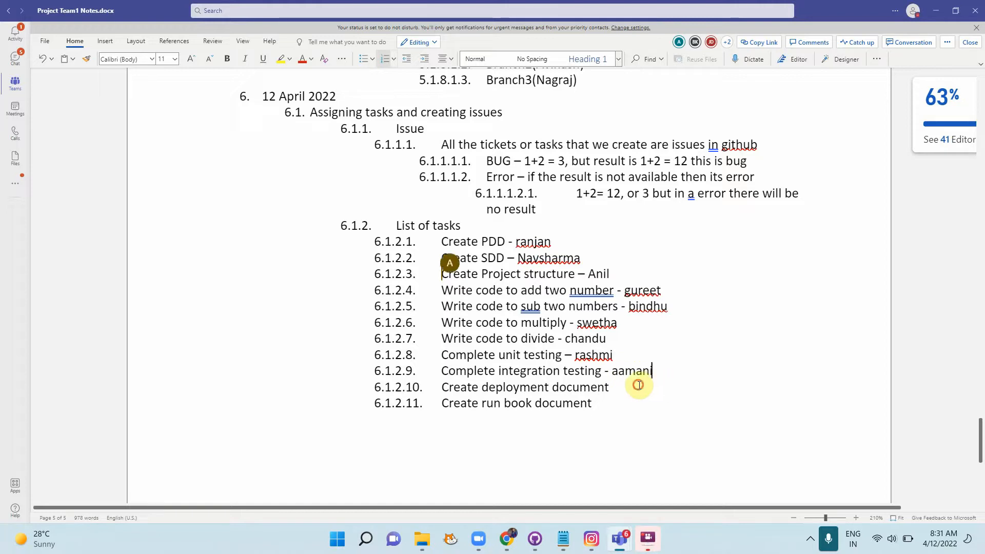
{"action": "left_click", "coordinate": [639, 385]}
{"action": "type", "text": "- lakshmi"}
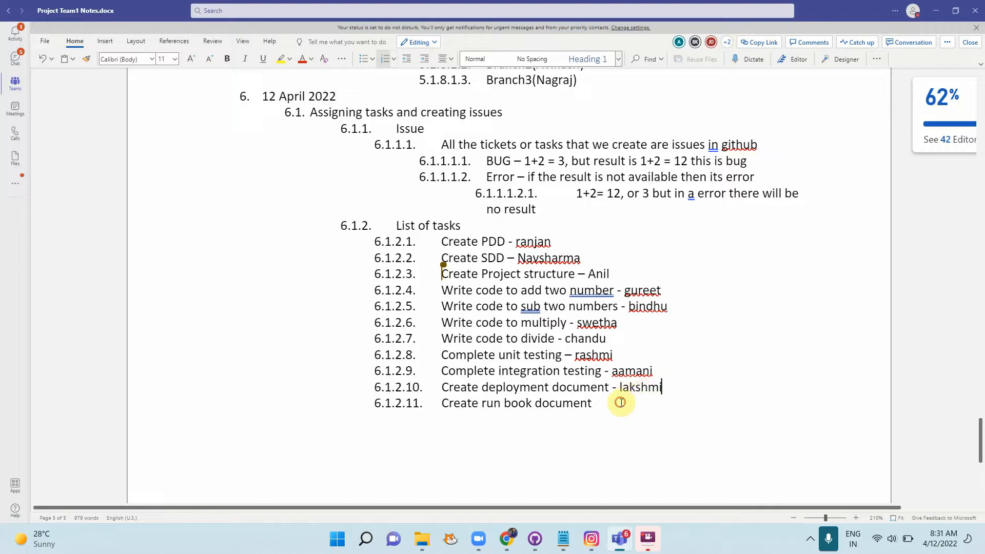
{"action": "left_click", "coordinate": [620, 402]}
{"action": "key", "text": "alt+Tab"}
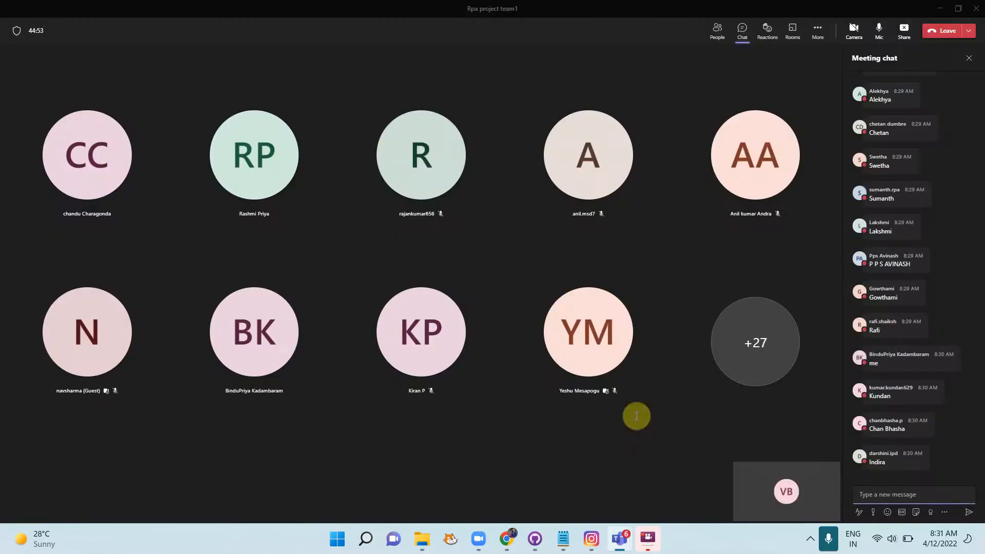
{"action": "key", "text": "alt+Tab"}
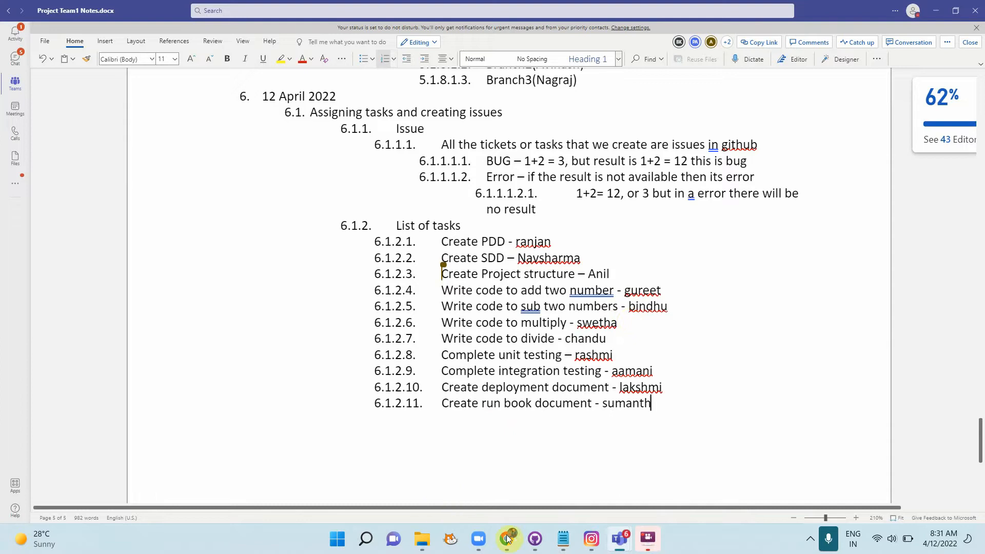
Step: Reload the GitHub issue list and assign #392 'Create SDD for Calculator Process' to its creator
{"action": "mouse_move", "coordinate": [532, 543]}
{"action": "left_click", "coordinate": [516, 543]}
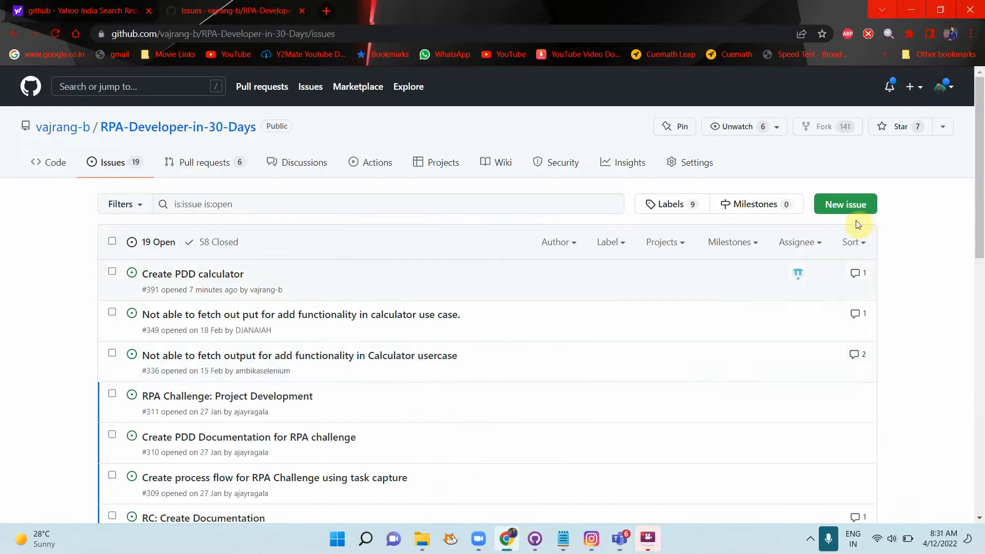
{"action": "left_click", "coordinate": [57, 32]}
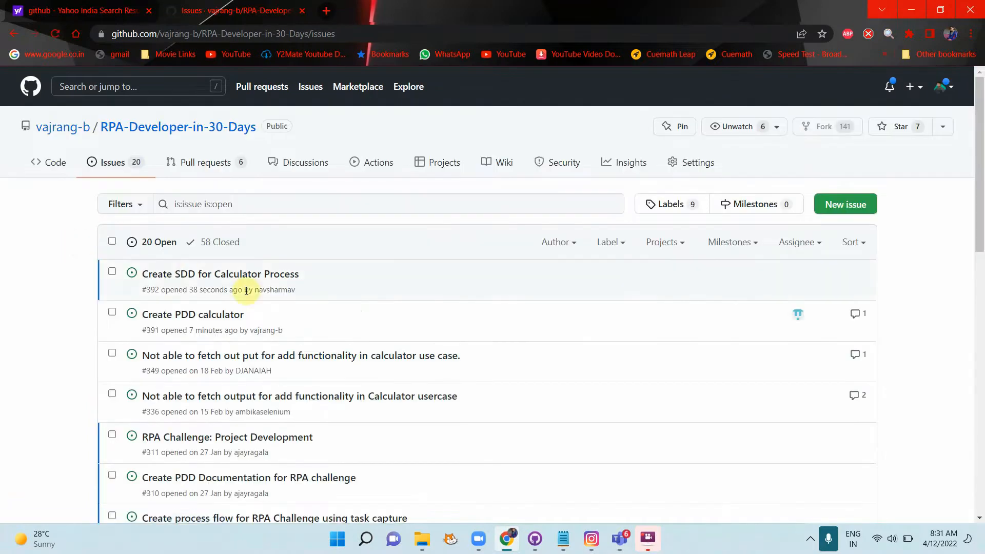
{"action": "left_click", "coordinate": [323, 273]}
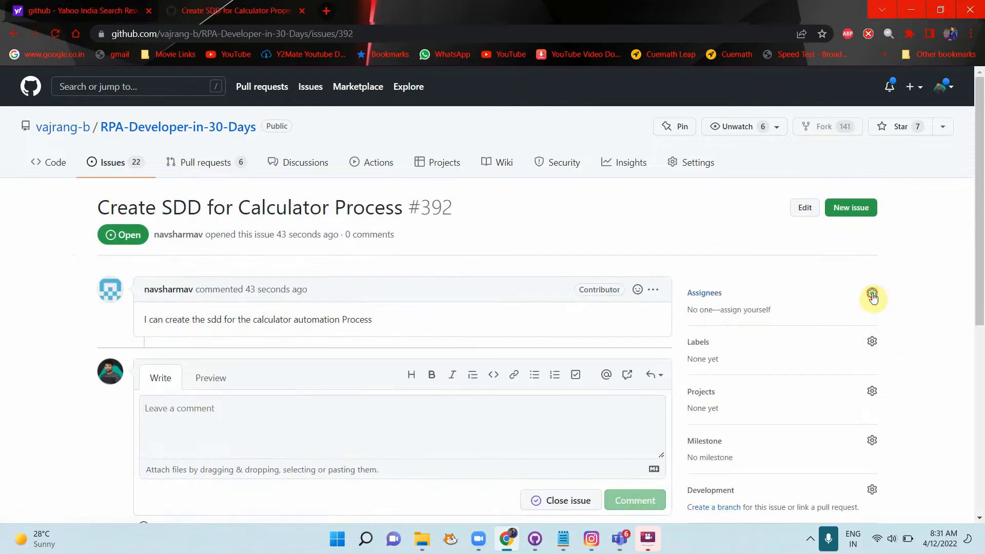
{"action": "left_click", "coordinate": [872, 296]}
{"action": "left_click", "coordinate": [747, 418]}
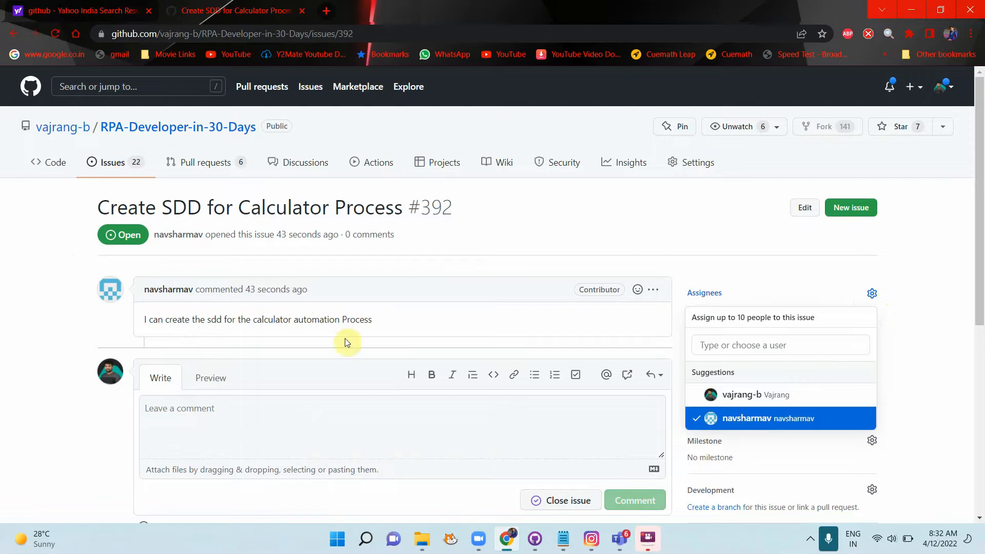
{"action": "left_click", "coordinate": [918, 369]}
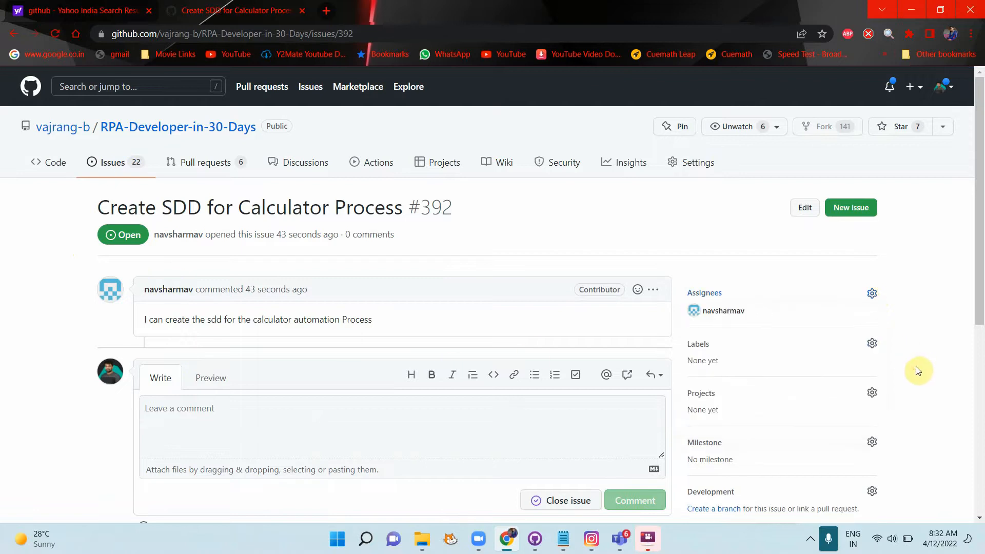
{"action": "scroll", "coordinate": [128, 390], "scroll_direction": "down", "scroll_amount": 5}
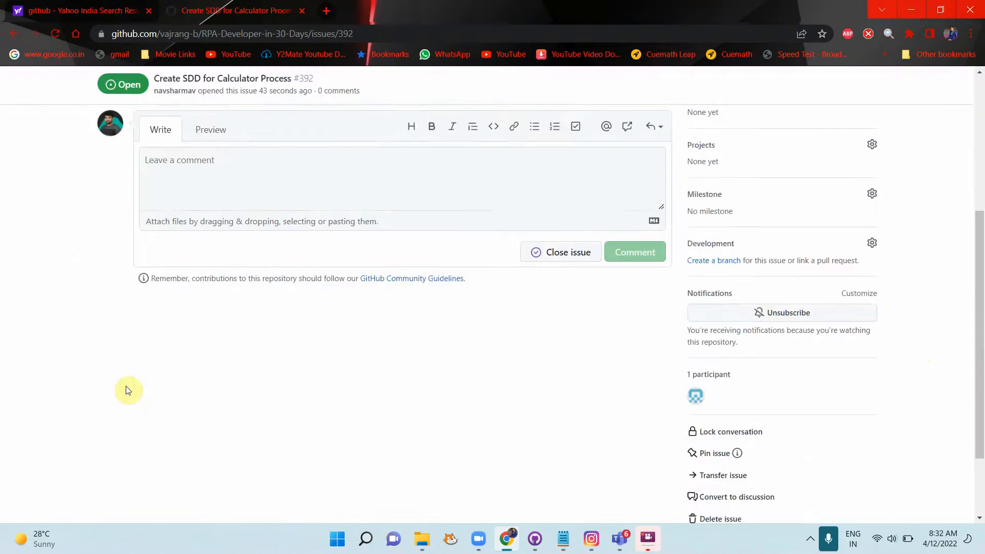
{"action": "scroll", "coordinate": [128, 370], "scroll_direction": "up", "scroll_amount": 5}
{"action": "left_click", "coordinate": [131, 164]}
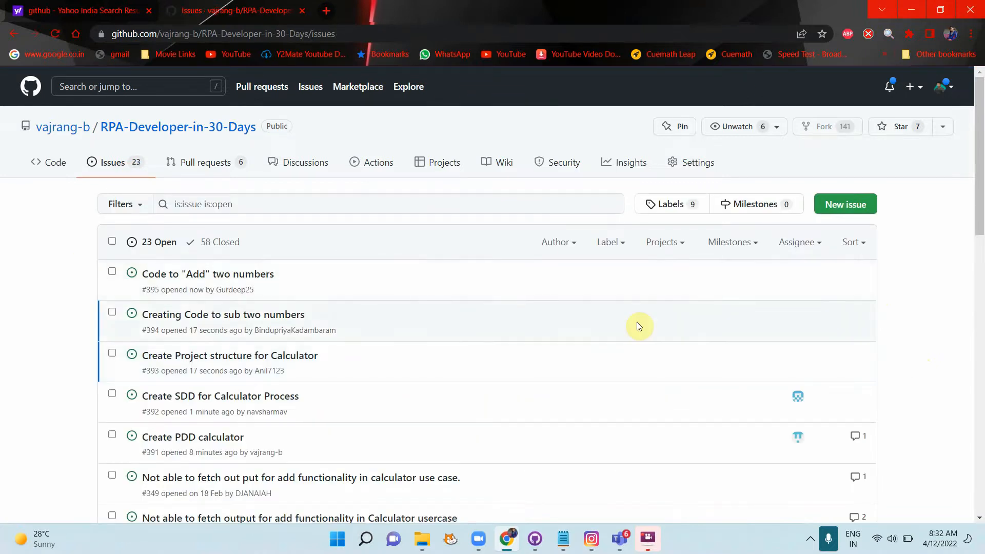
Step: Assign #394 'Creating Code to sub two numbers' to its opener, then open #395
{"action": "left_click", "coordinate": [253, 321]}
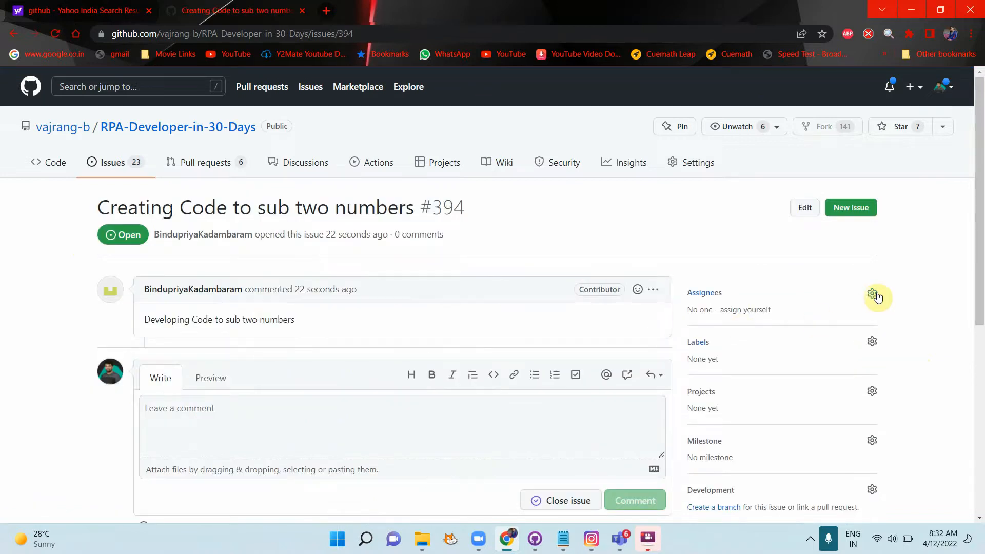
{"action": "left_click", "coordinate": [873, 294]}
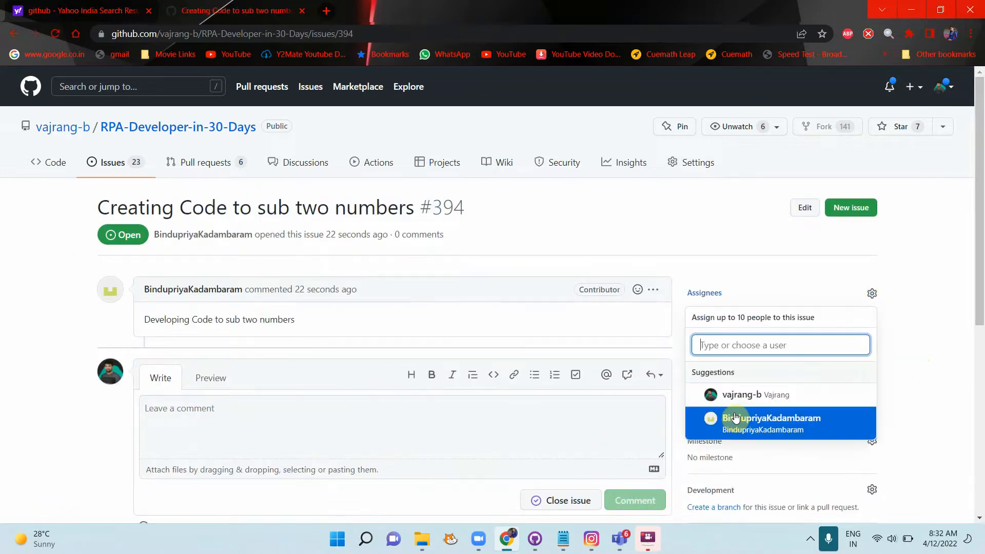
{"action": "left_click", "coordinate": [735, 418]}
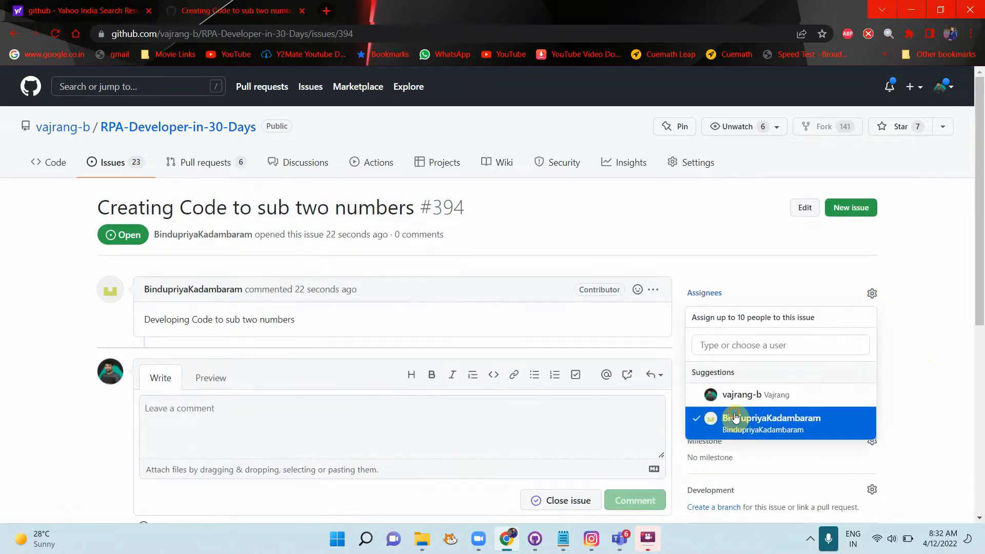
{"action": "left_click", "coordinate": [109, 163]}
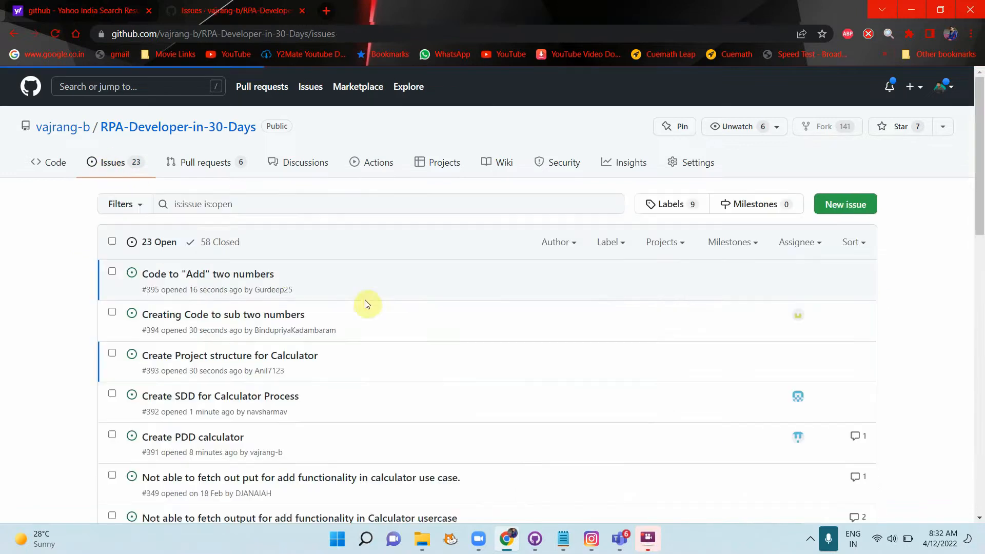
{"action": "left_click", "coordinate": [210, 277]}
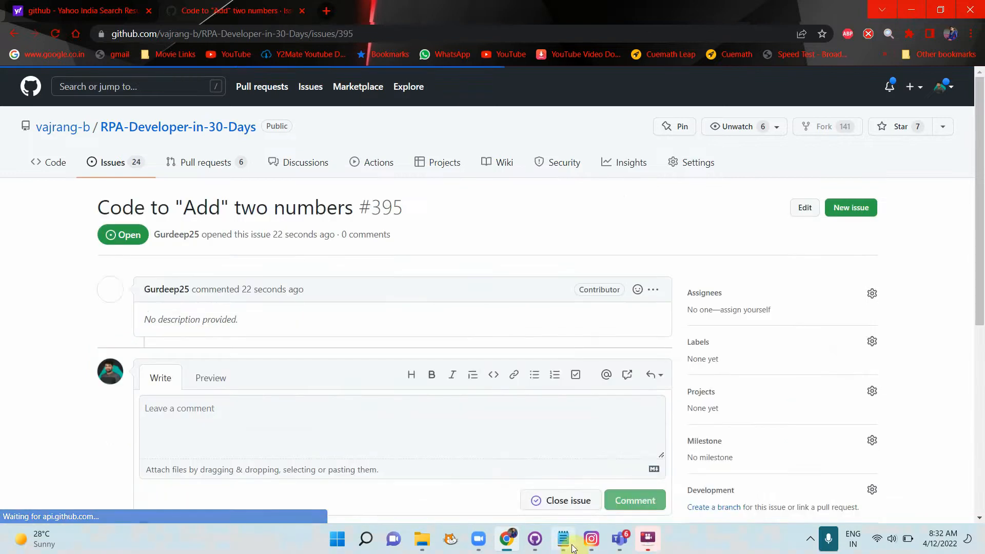
Step: Retype the misspelled assignee's name correctly on task 6.1.2.4, the add-two-numbers coding task
{"action": "mouse_move", "coordinate": [619, 539]}
{"action": "left_click", "coordinate": [594, 369]}
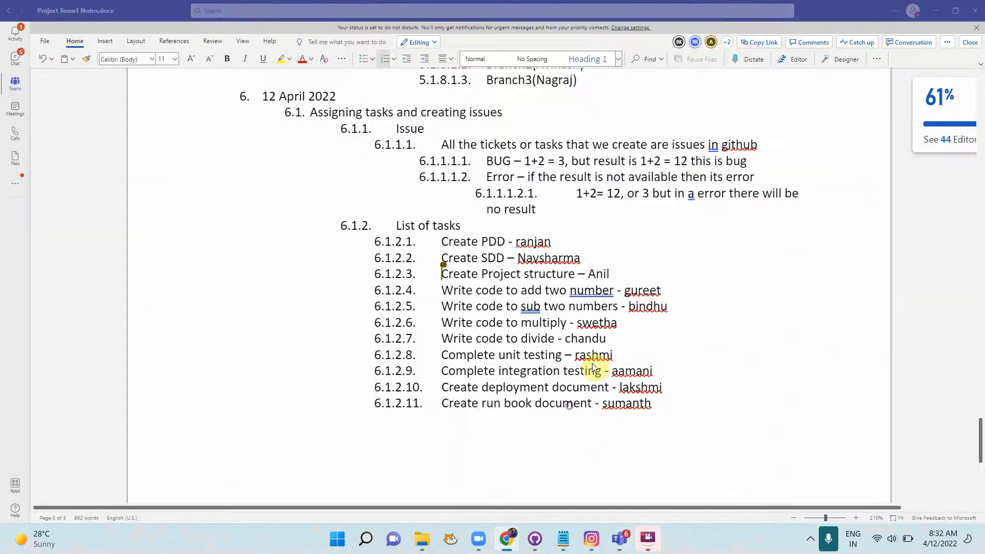
{"action": "left_click", "coordinate": [645, 291]}
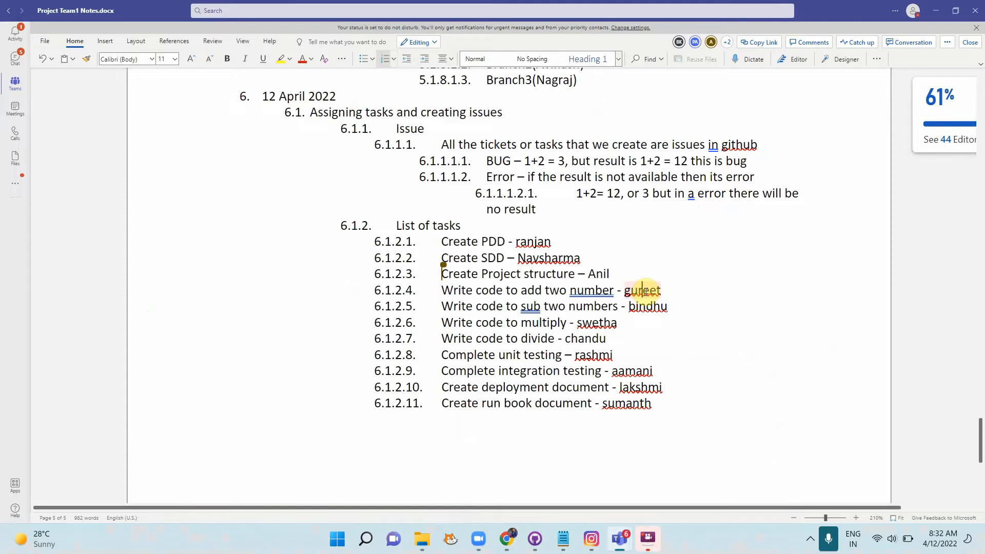
{"action": "double_click", "coordinate": [645, 291]}
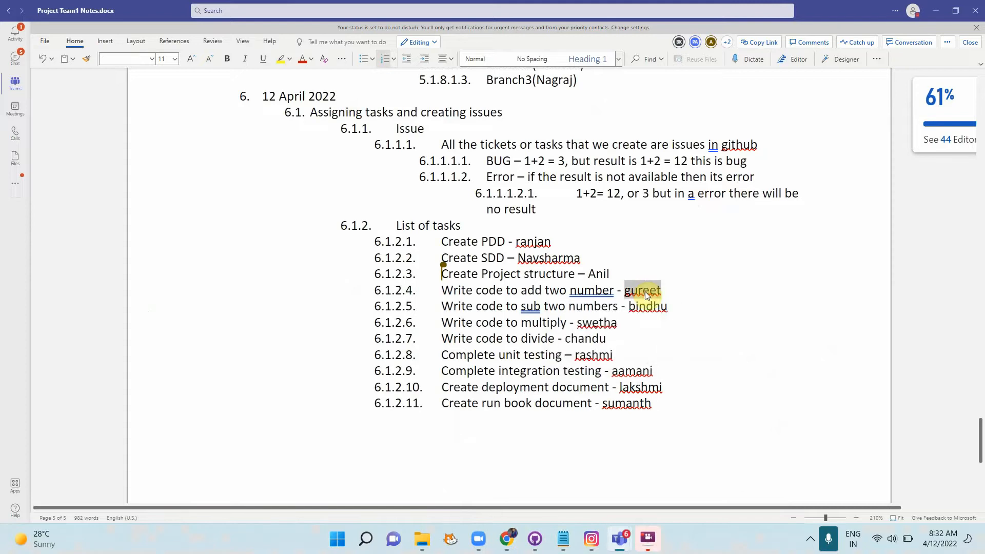
{"action": "type", "text": "Gurudeep"}
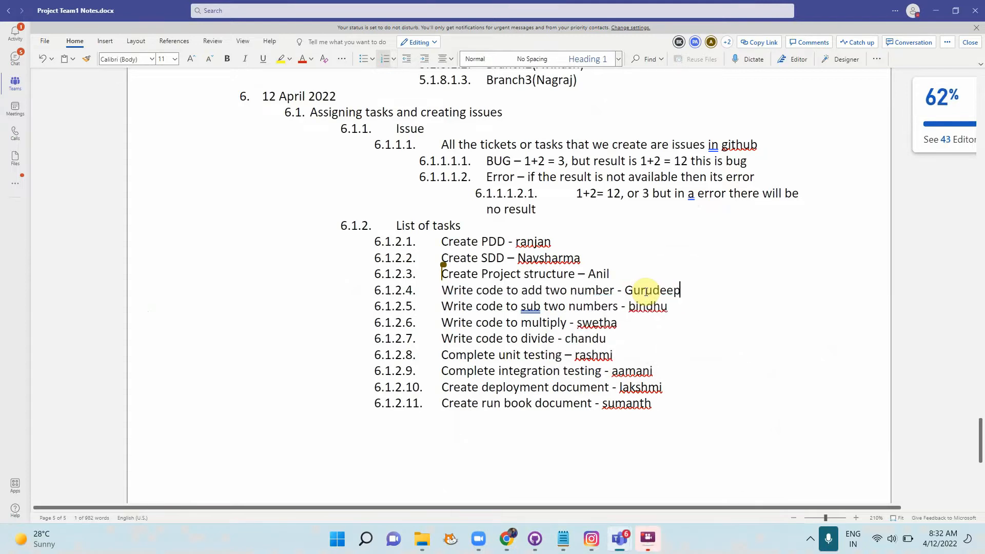
{"action": "key", "text": "alt+Tab"}
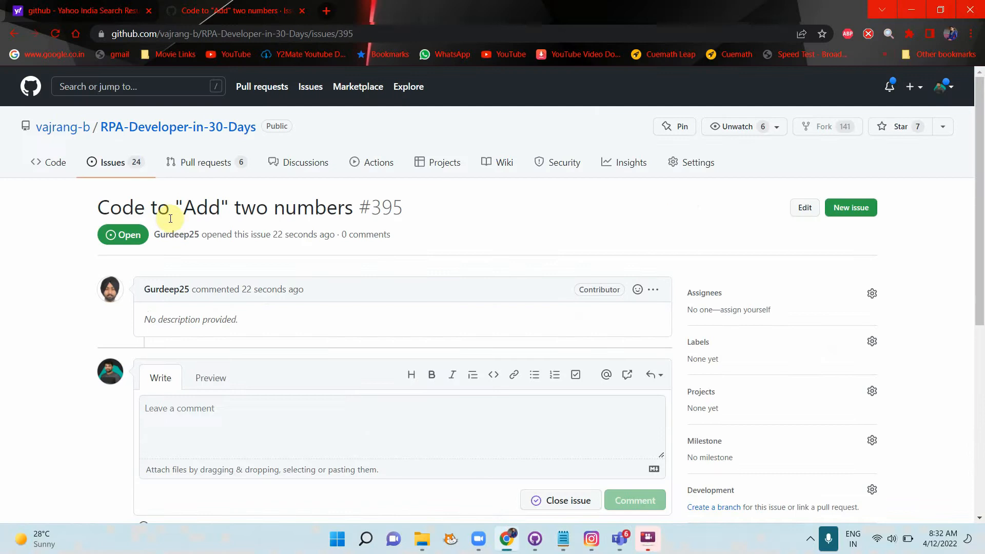
Step: Assign #395 Add two numbers, #397 Complete unit testing and #398 Integration Testing to their creators
{"action": "left_click", "coordinate": [873, 294]}
{"action": "left_click", "coordinate": [748, 417]}
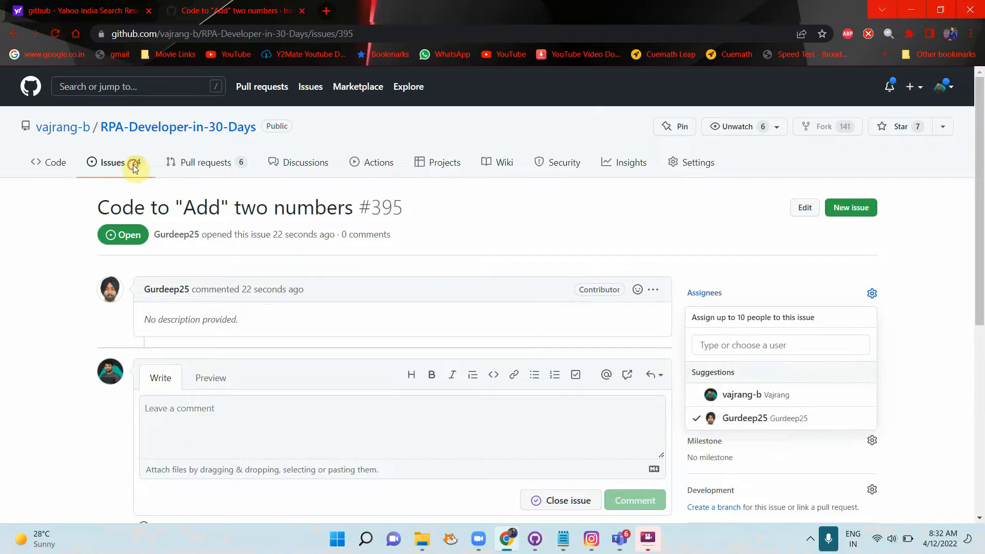
{"action": "left_click", "coordinate": [113, 162]}
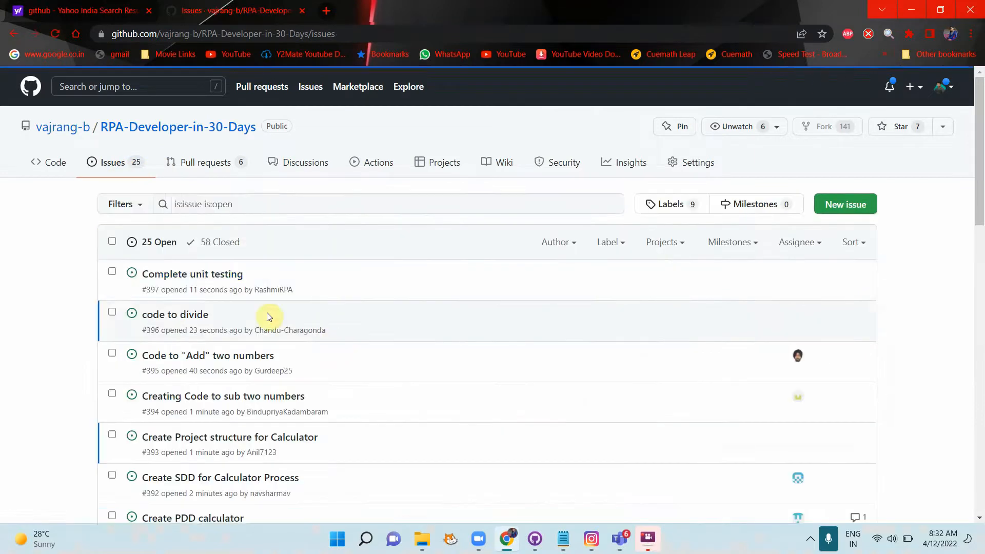
{"action": "left_click", "coordinate": [210, 279]}
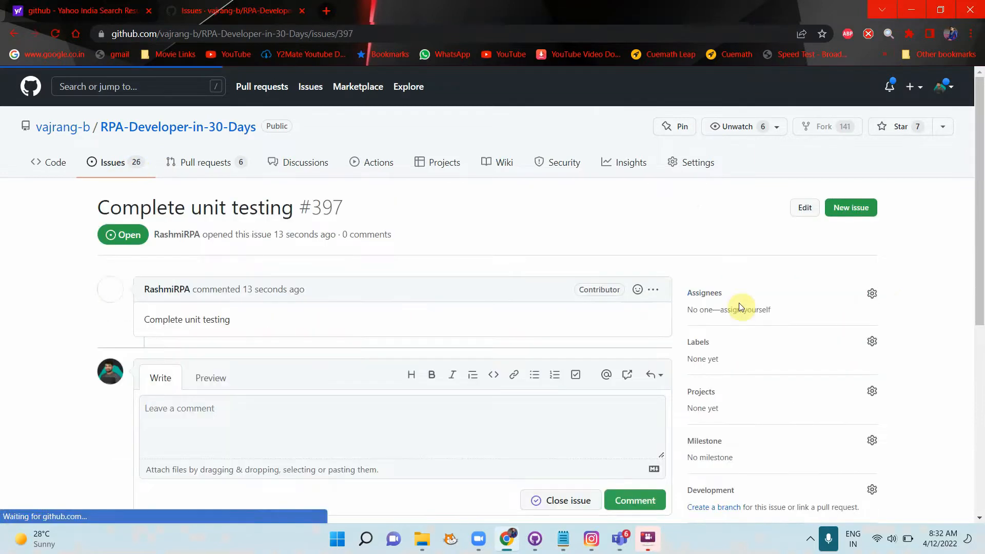
{"action": "left_click", "coordinate": [872, 295]}
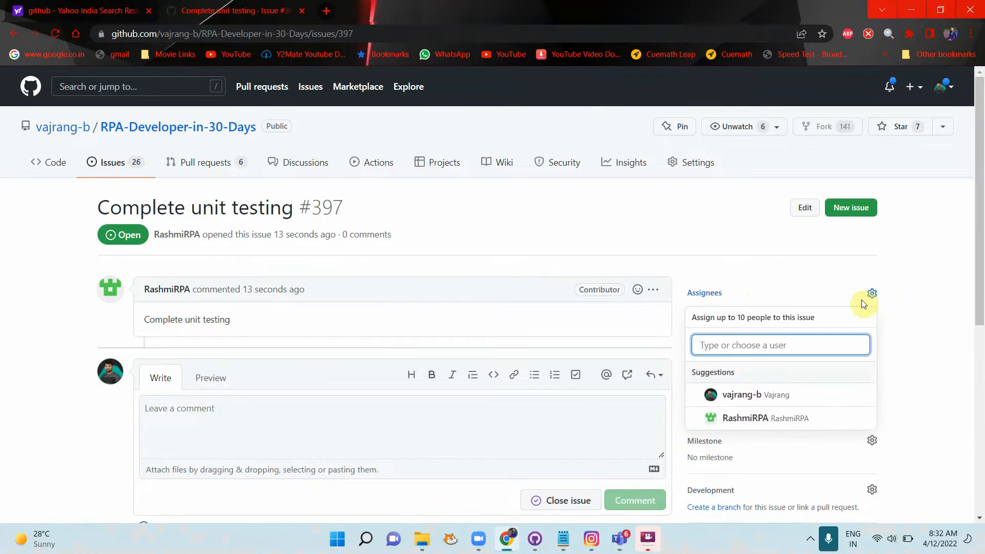
{"action": "left_click", "coordinate": [755, 419]}
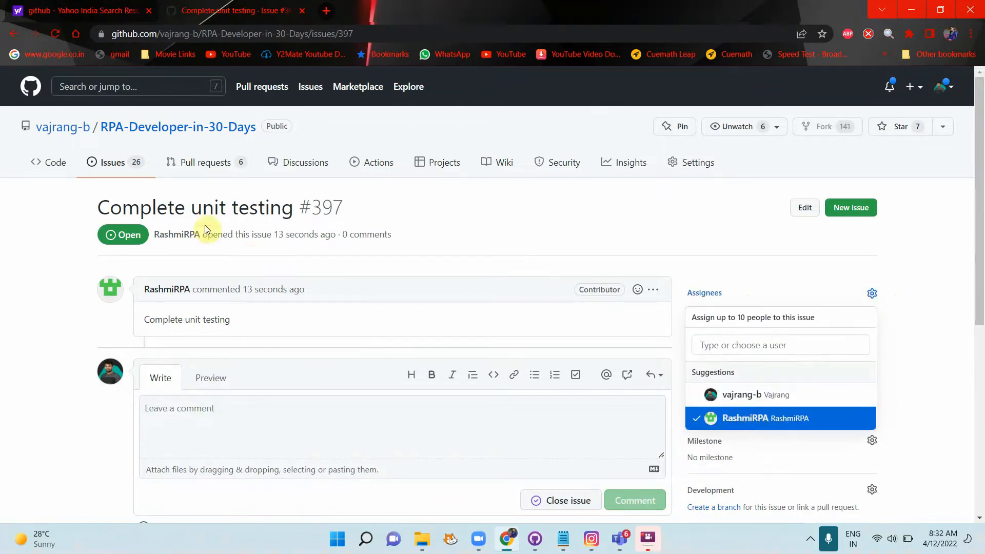
{"action": "left_click", "coordinate": [120, 165]}
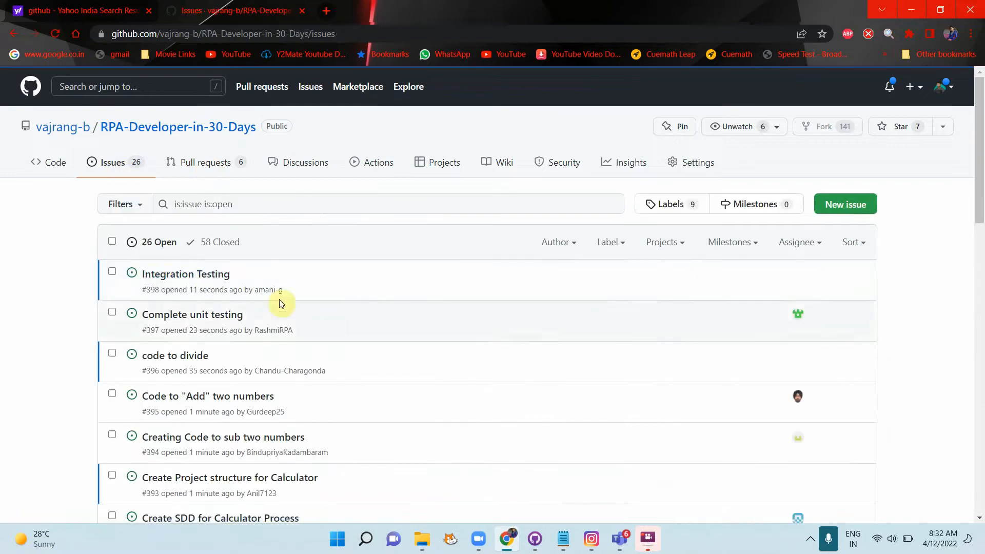
{"action": "left_click", "coordinate": [198, 280]}
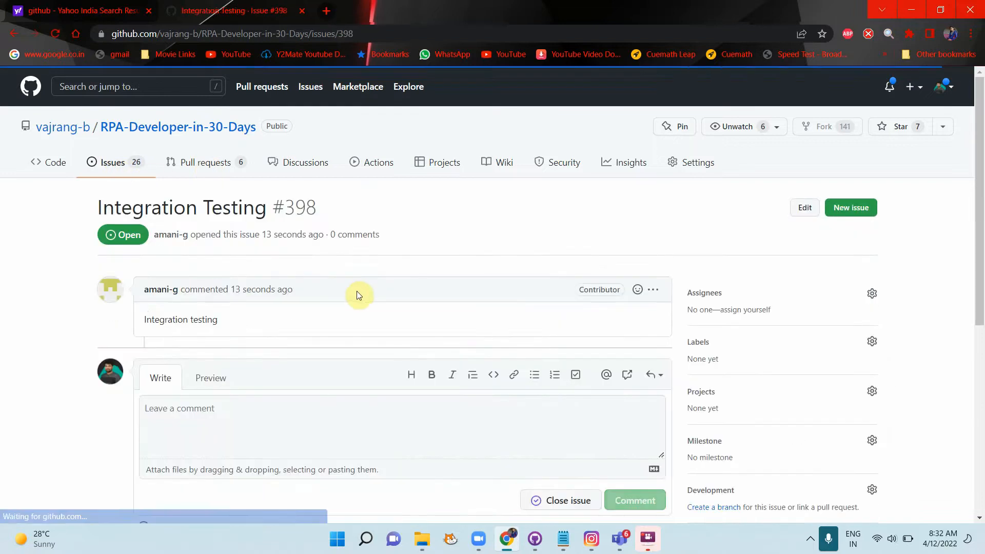
{"action": "left_click", "coordinate": [873, 293]}
{"action": "left_click", "coordinate": [729, 419]}
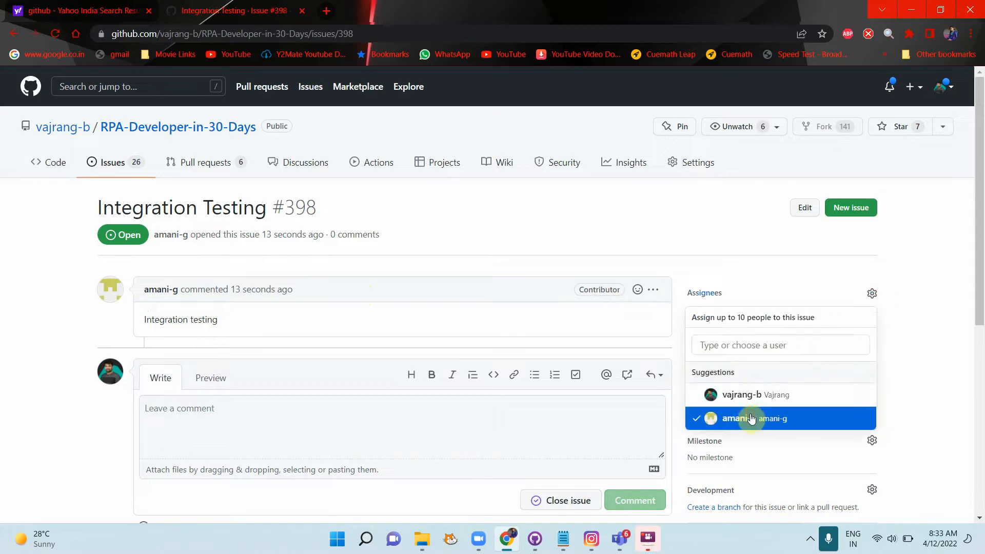
{"action": "left_click", "coordinate": [125, 165]}
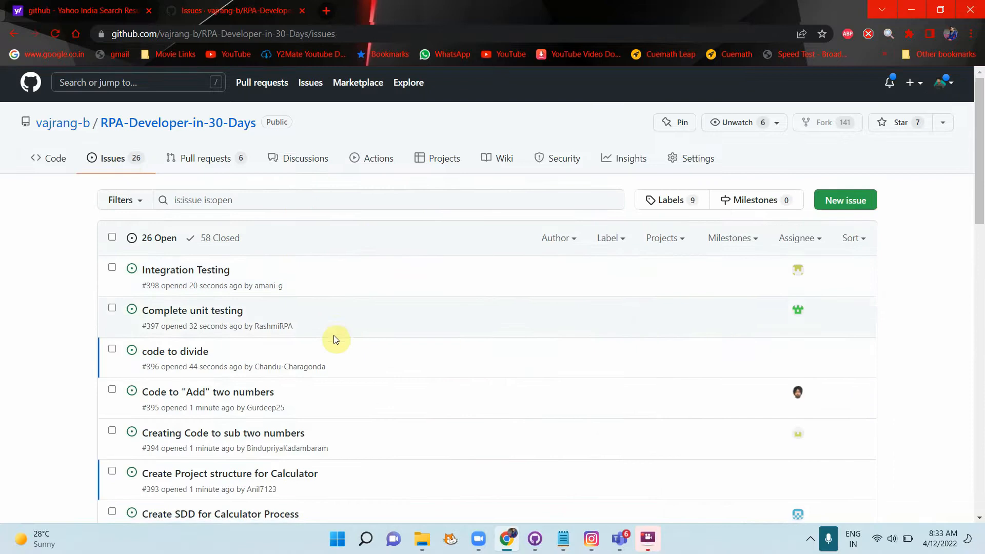
Step: Assign the 'code to divide' issue to the person who opened it
{"action": "scroll", "coordinate": [330, 336], "scroll_direction": "down", "scroll_amount": 2}
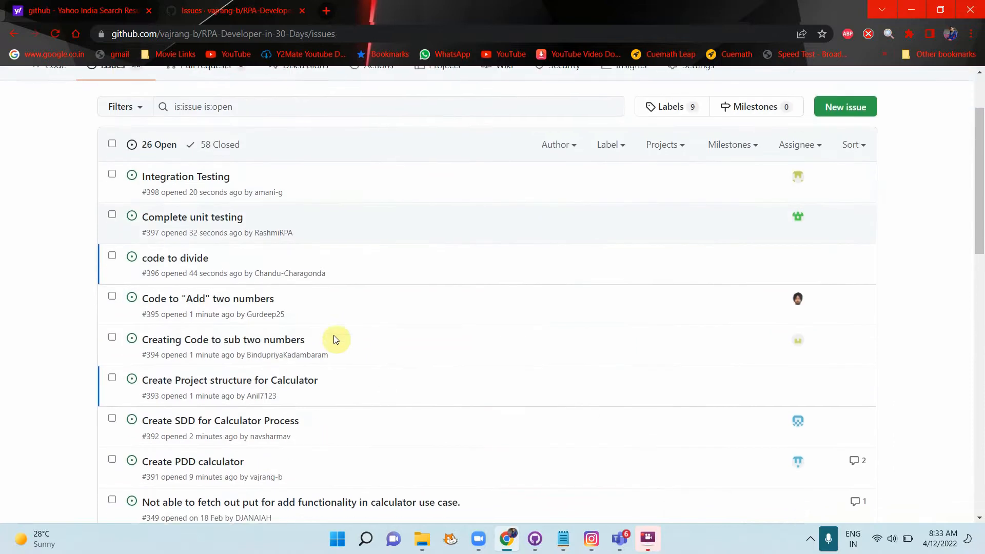
{"action": "left_click", "coordinate": [170, 255]}
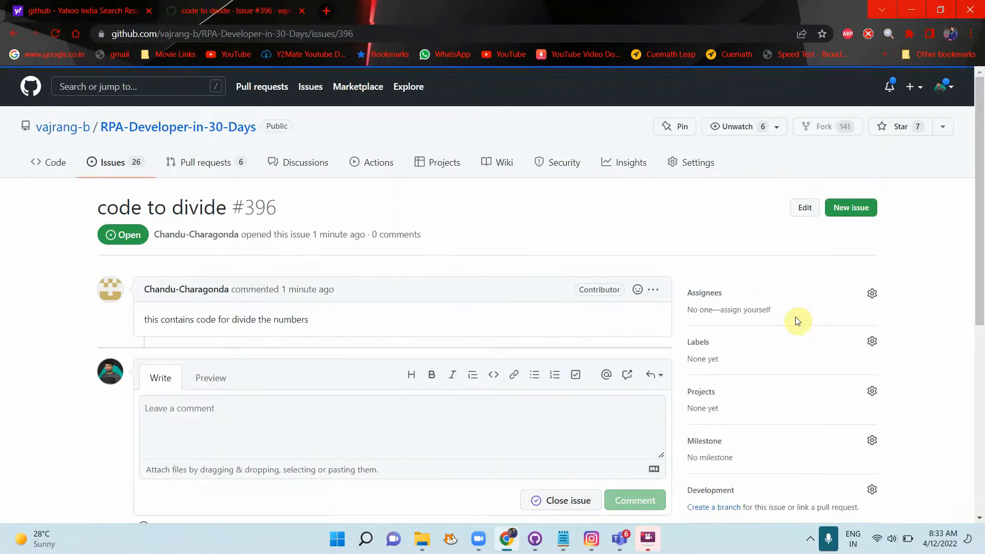
{"action": "left_click", "coordinate": [872, 293]}
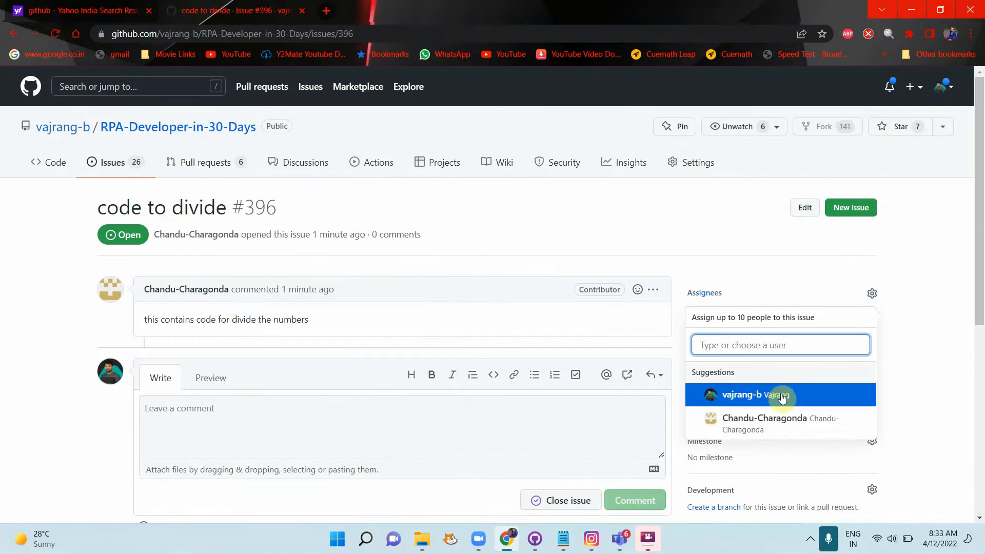
{"action": "left_click", "coordinate": [779, 429]}
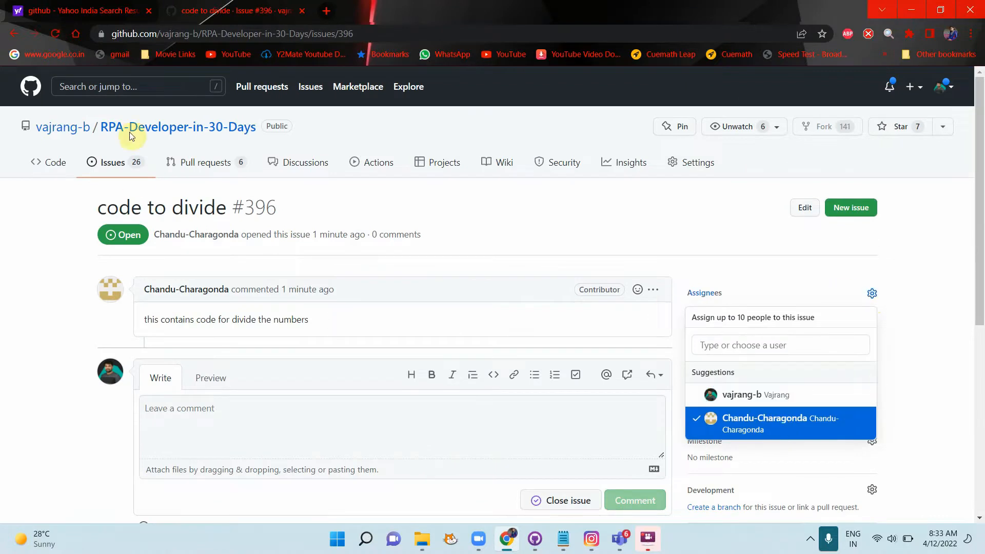
{"action": "left_click", "coordinate": [124, 168]}
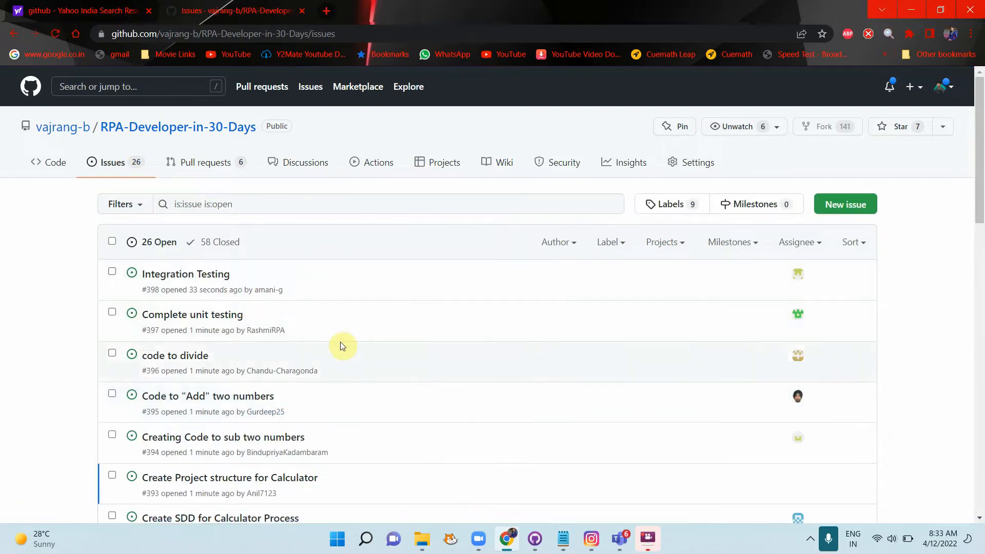
Step: Assign #393 'Create Project structure for Calculator' to its opener and review the issue list
{"action": "scroll", "coordinate": [341, 343], "scroll_direction": "down", "scroll_amount": 2}
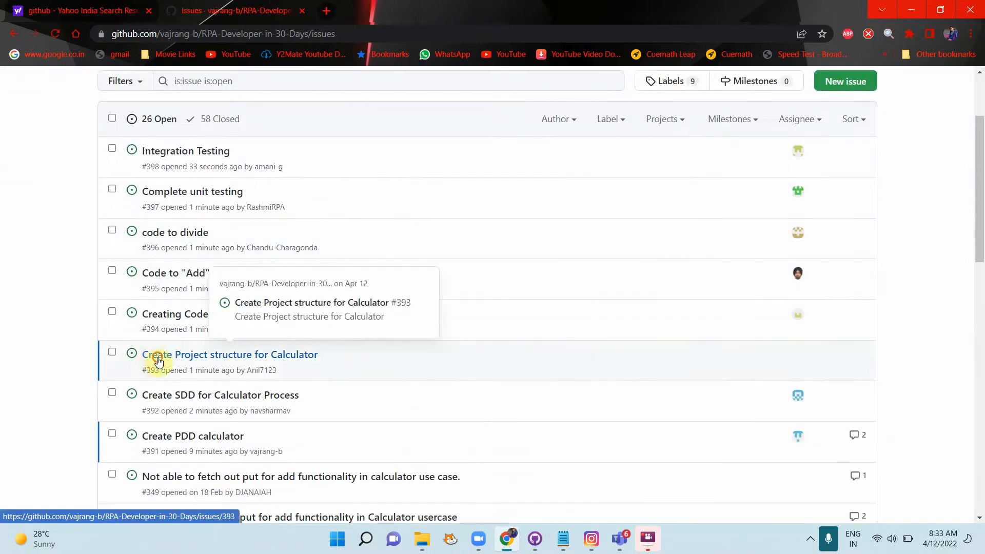
{"action": "left_click", "coordinate": [149, 362]}
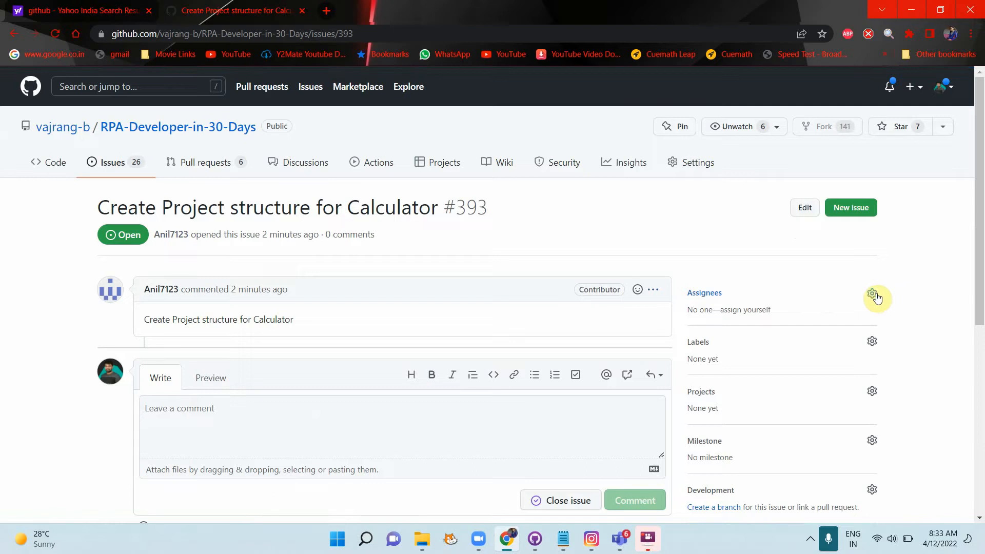
{"action": "left_click", "coordinate": [872, 293]}
{"action": "left_click", "coordinate": [770, 423]}
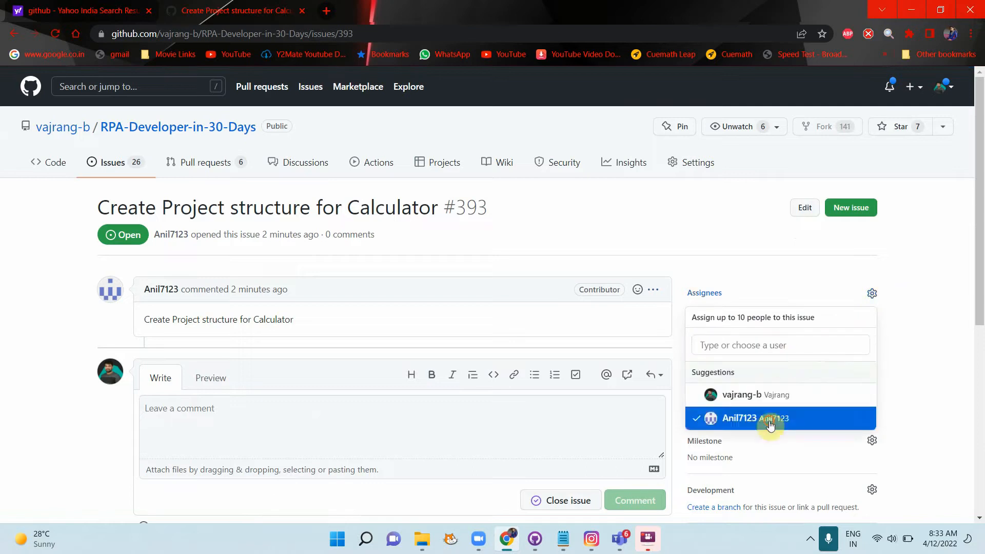
{"action": "left_click", "coordinate": [941, 352]}
{"action": "left_click", "coordinate": [128, 167]}
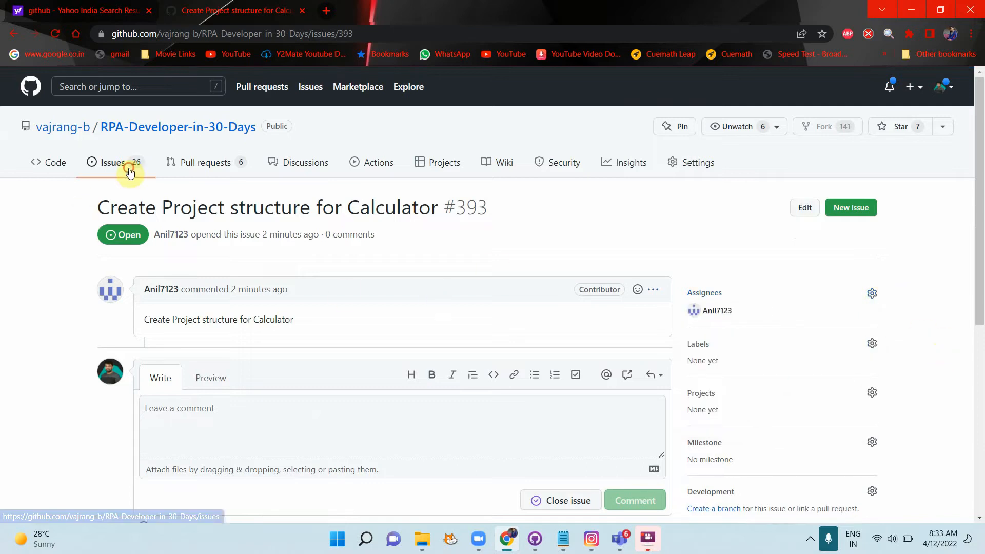
{"action": "scroll", "coordinate": [287, 339], "scroll_direction": "down", "scroll_amount": 2}
{"action": "scroll", "coordinate": [288, 341], "scroll_direction": "down", "scroll_amount": 1}
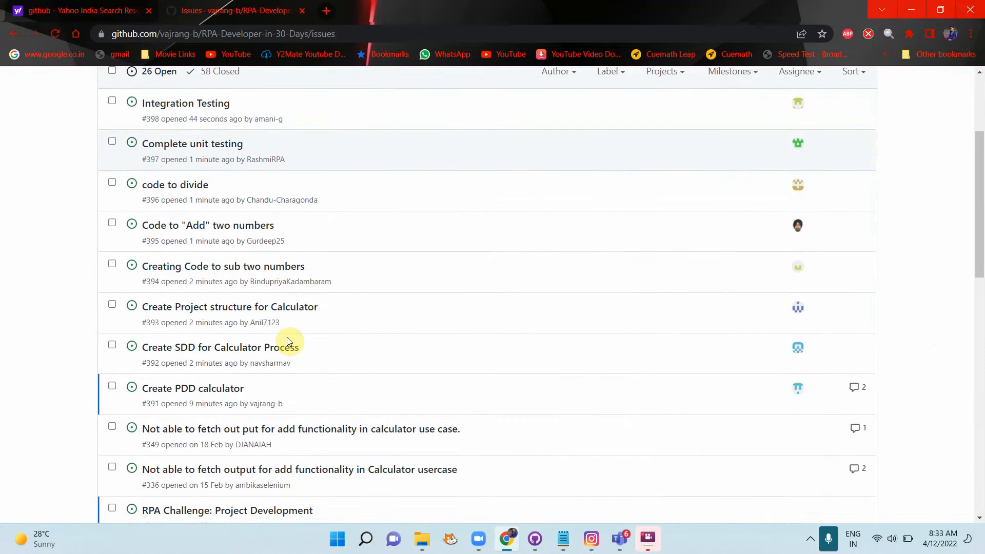
{"action": "scroll", "coordinate": [287, 339], "scroll_direction": "up", "scroll_amount": 3}
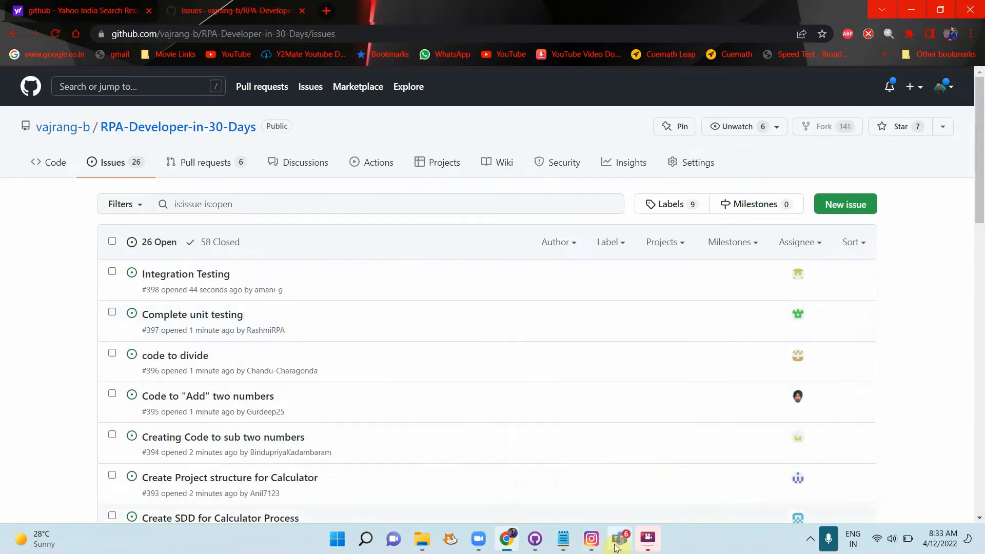
Step: Bring up the team notes and trial-indent the Create PDD and Create SDD tasks
{"action": "mouse_move", "coordinate": [620, 538]}
{"action": "left_click", "coordinate": [515, 448]}
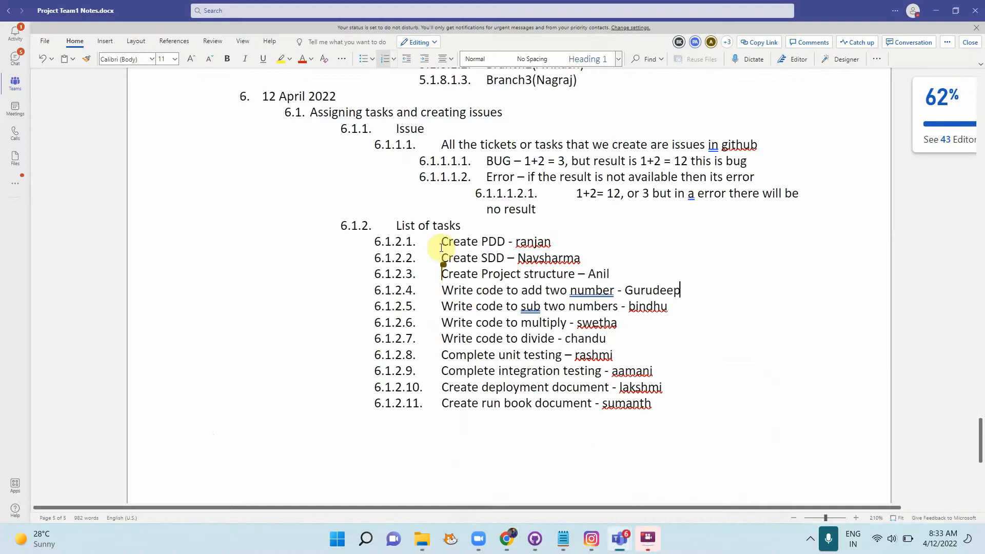
{"action": "left_click_drag", "start_coordinate": [440, 247], "coordinate": [607, 251]}
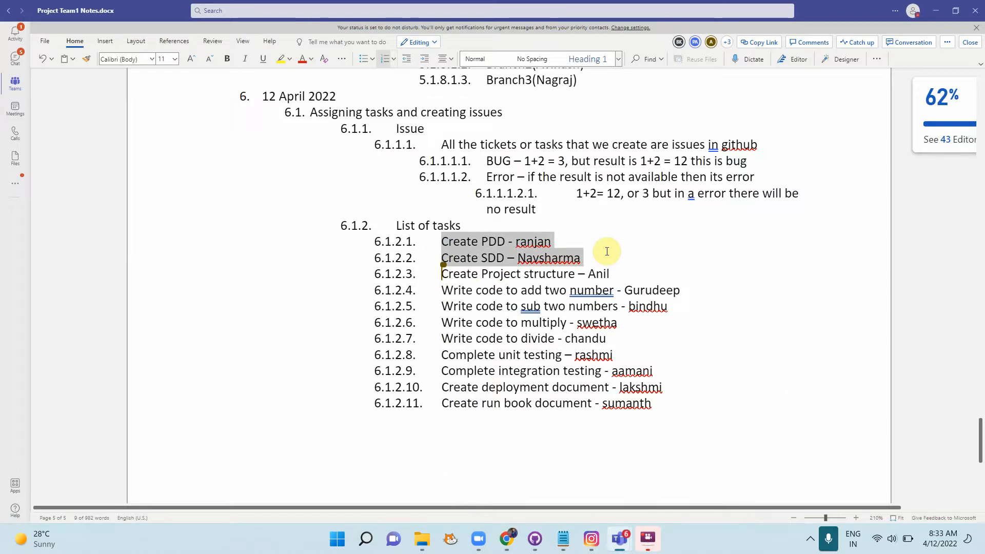
{"action": "key", "text": "Tab"}
{"action": "key", "text": "shift+Tab"}
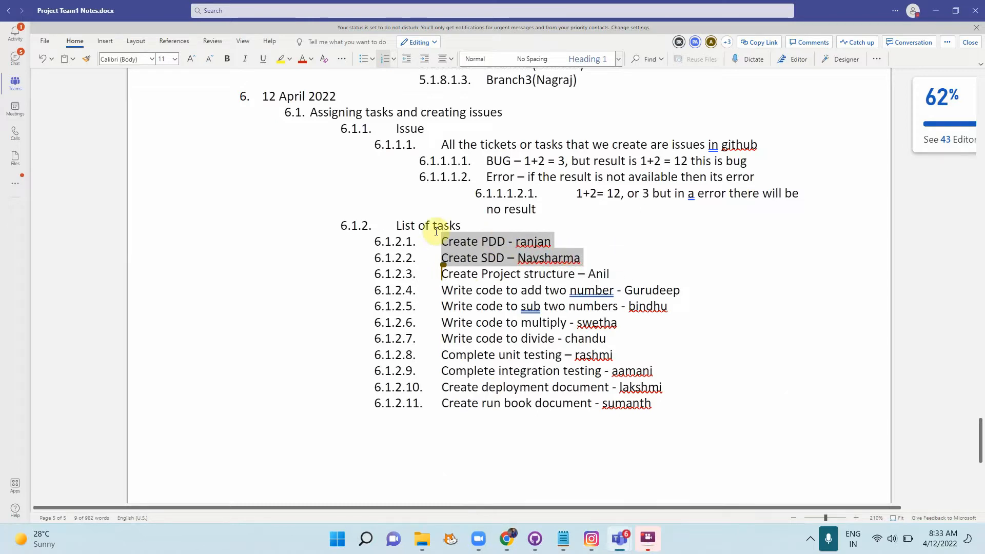
Step: Insert a Create Documentation item above Create PDD; nesting the PDD and SDD tasks accidentally deletes them
{"action": "left_click", "coordinate": [440, 241]}
{"action": "key", "text": "Return"}
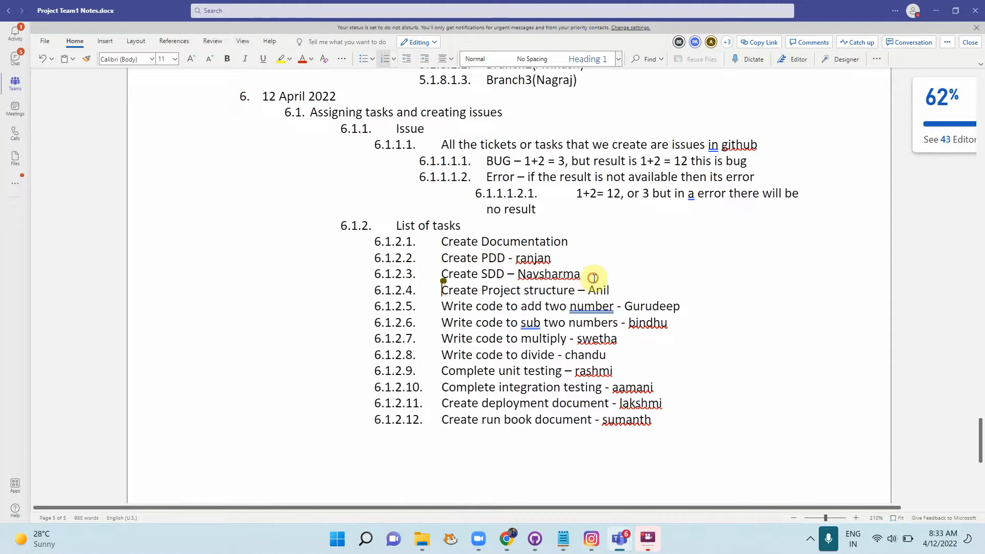
{"action": "left_click_drag", "start_coordinate": [585, 274], "coordinate": [434, 259]}
{"action": "key", "text": "Tab"}
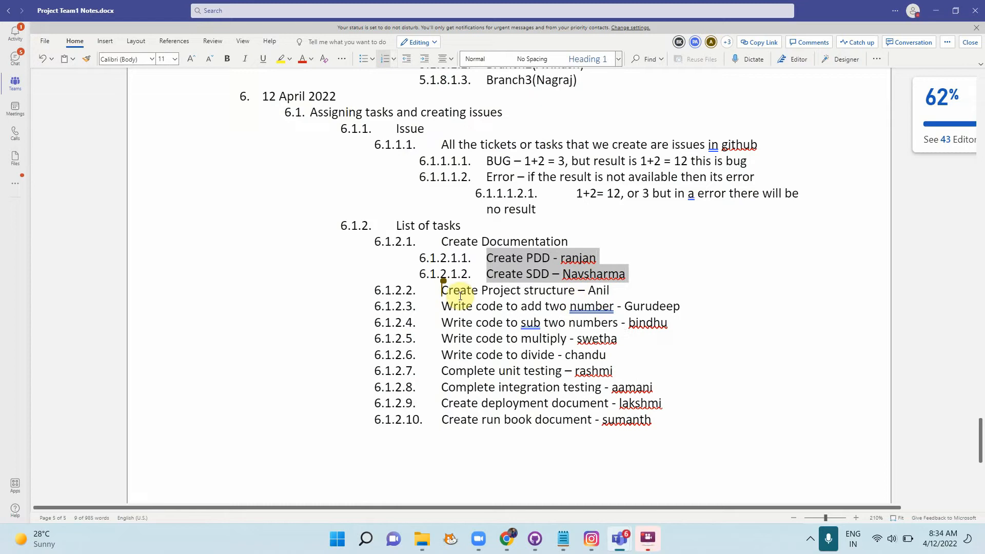
{"action": "key", "text": "BackSpace"}
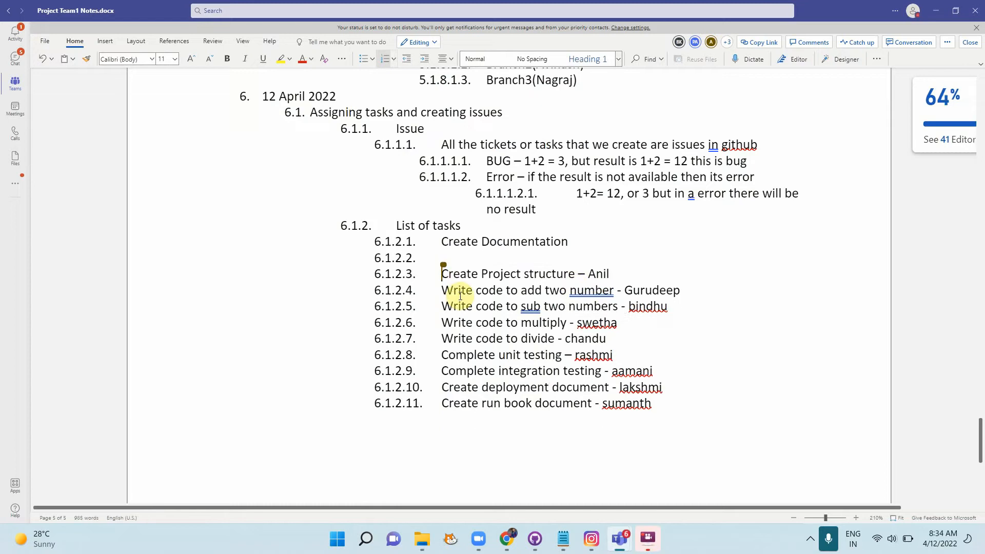
Step: Restore the PDD and SDD tasks, nest five coding tasks under Coding, and add a Testing line
{"action": "key", "text": "ctrl+z"}
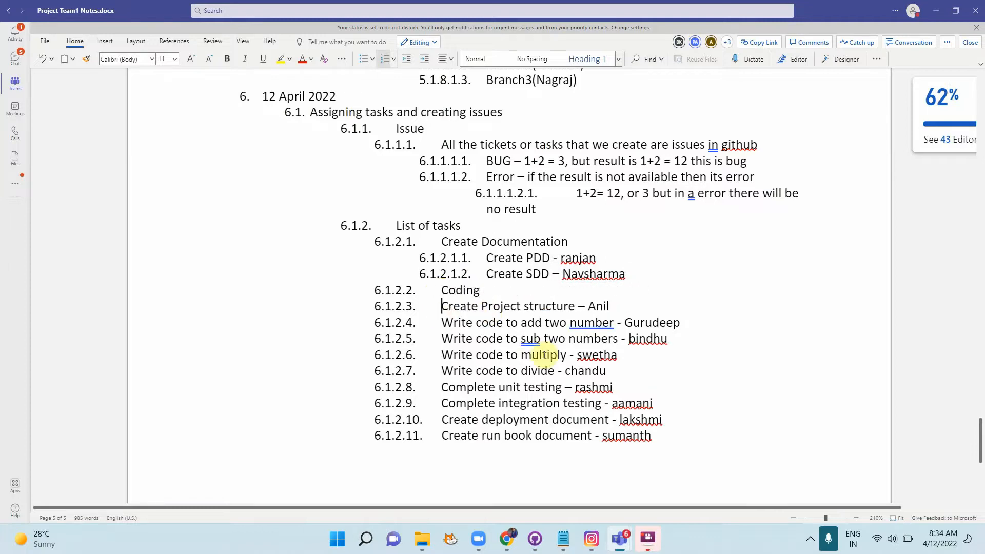
{"action": "left_click", "coordinate": [608, 373], "text": "shift"}
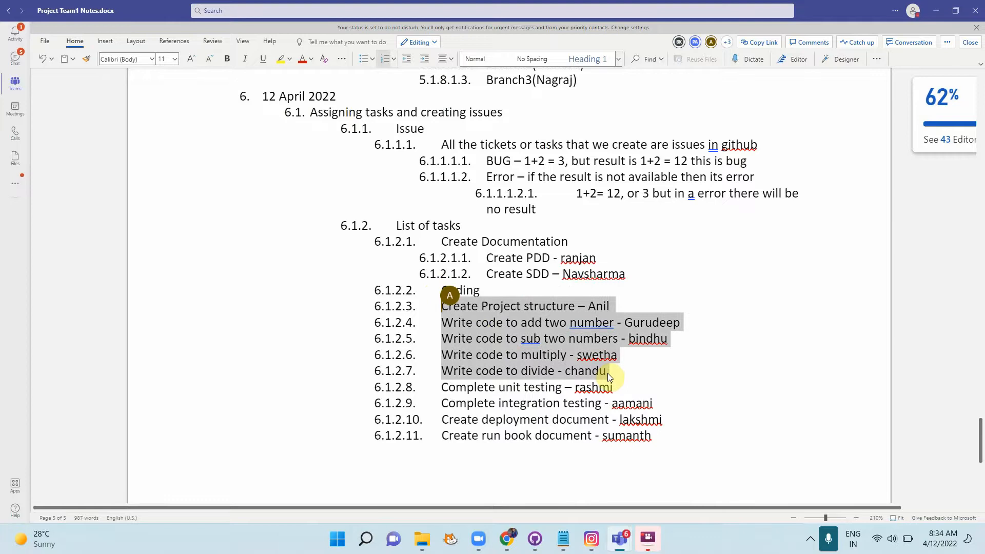
{"action": "key", "text": "Tab"}
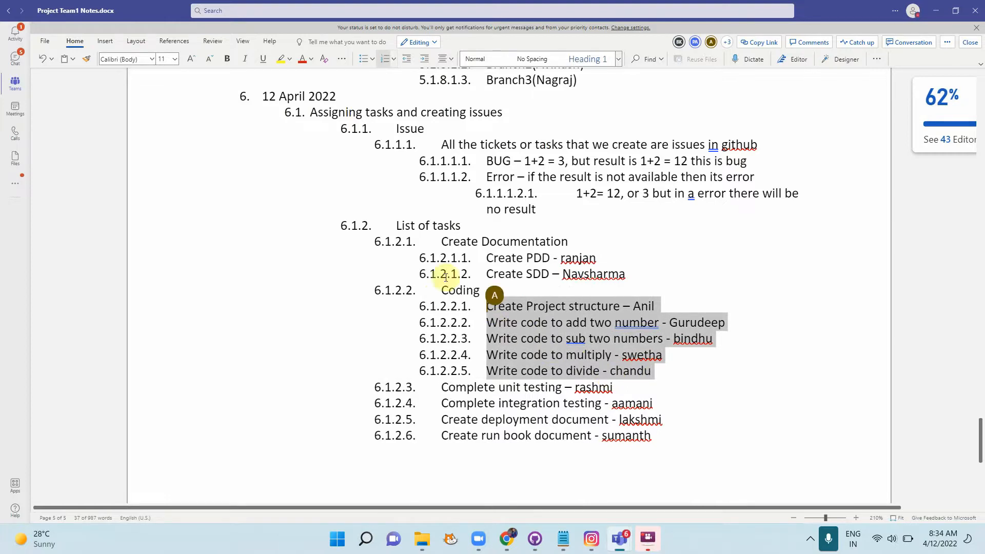
{"action": "left_click", "coordinate": [439, 388]}
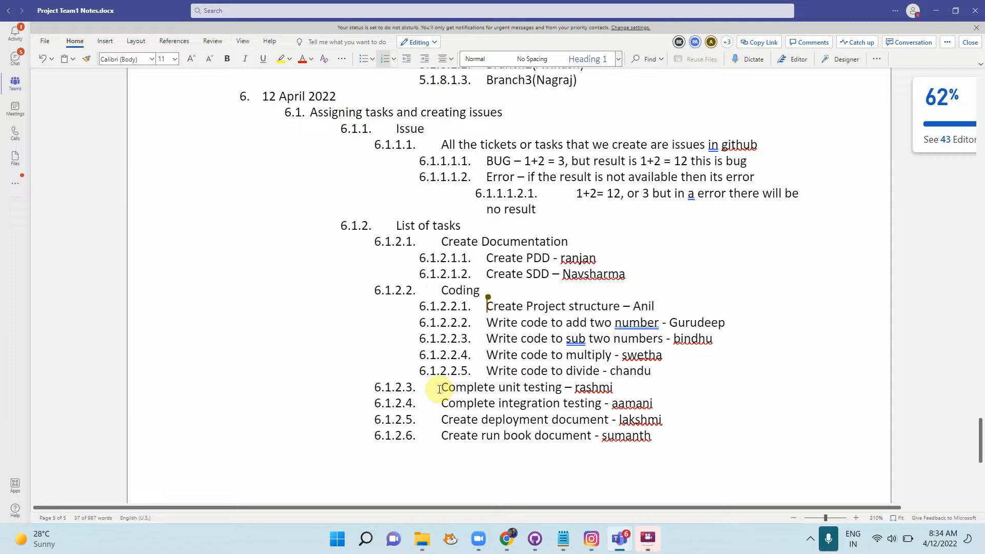
{"action": "key", "text": "Return"}
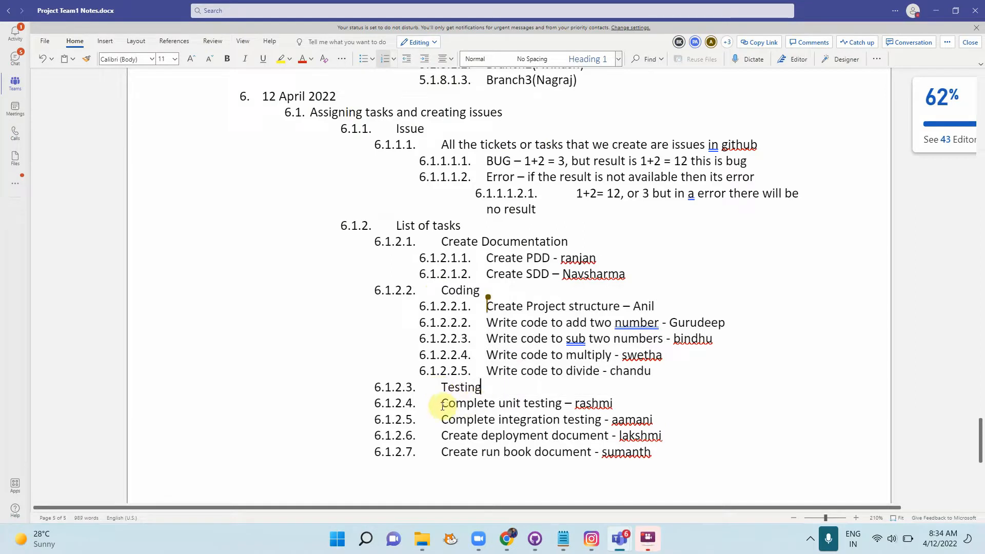
Step: Nest unit and integration testing under Testing and move the deployment and run book tasks below Create SDD
{"action": "left_click_drag", "start_coordinate": [443, 406], "coordinate": [667, 422]}
{"action": "key", "text": "Tab"}
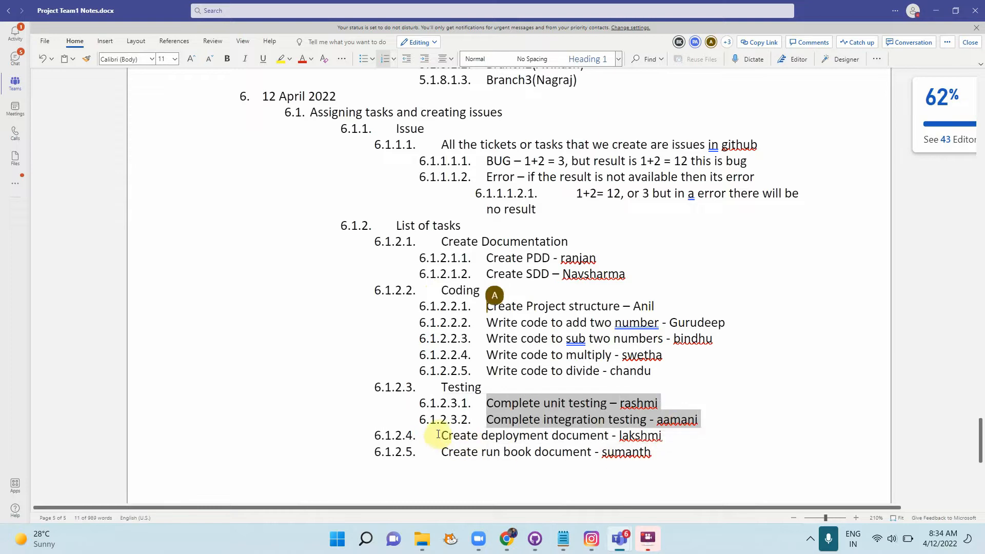
{"action": "left_click_drag", "start_coordinate": [441, 436], "coordinate": [661, 457]}
{"action": "key", "text": "ctrl+c"}
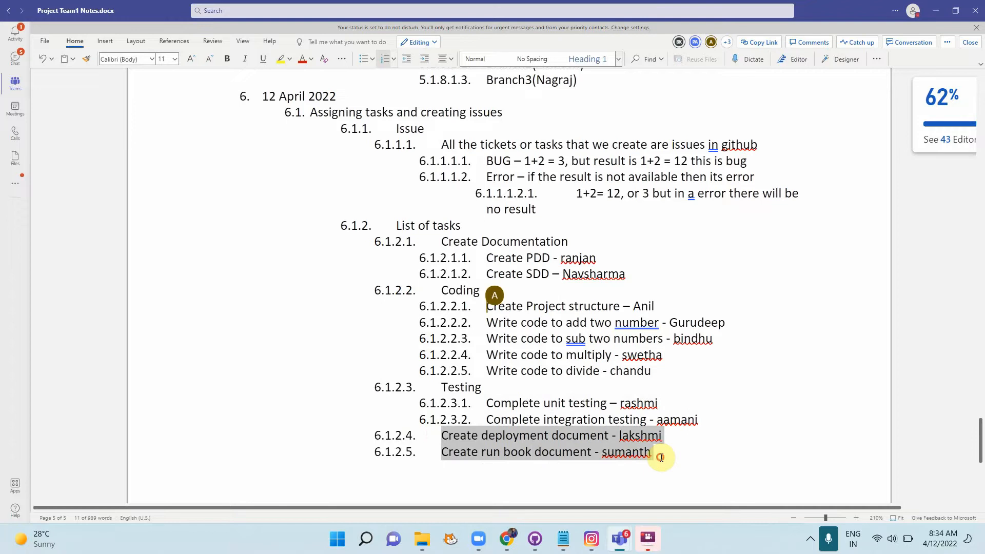
{"action": "key", "text": "Delete"}
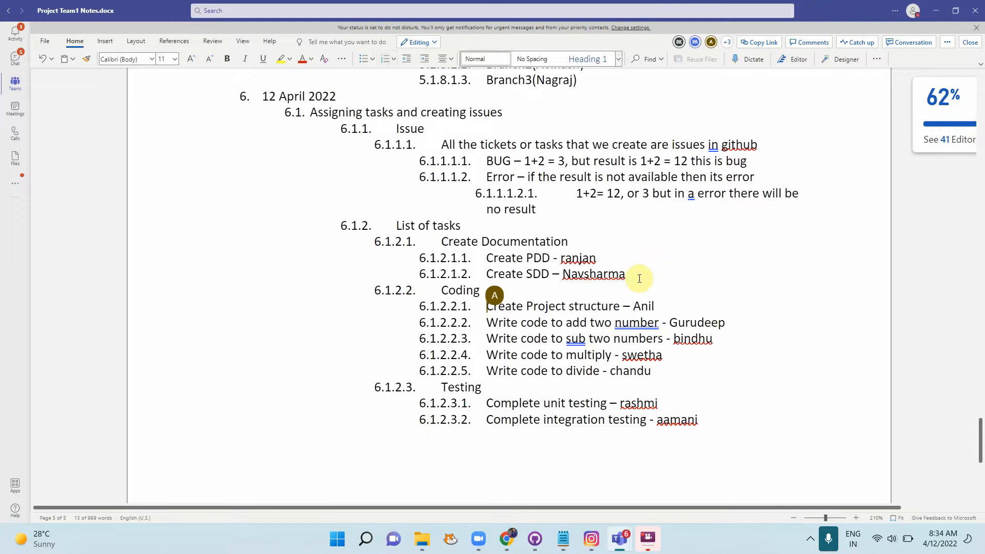
{"action": "right_click", "coordinate": [639, 278]}
{"action": "key", "text": "Escape"}
{"action": "key", "text": "Return"}
{"action": "key", "text": "ctrl+v"}
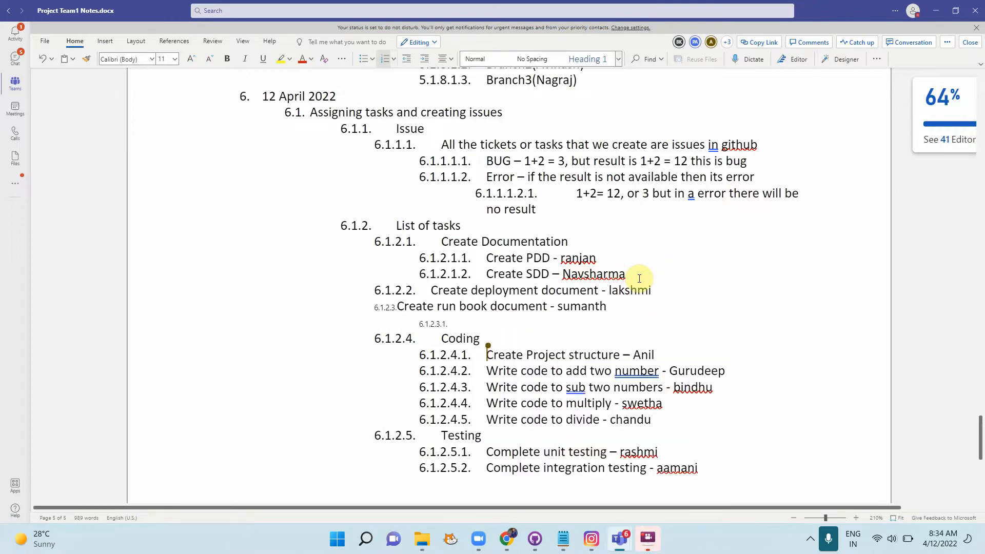
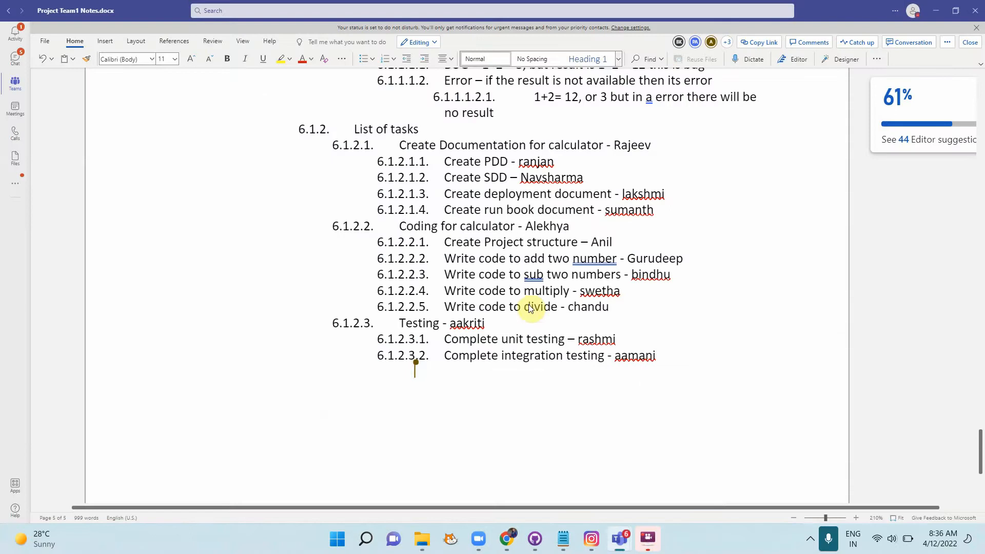
Step: Add a new 6.1.2.3.3 QA testing item after the integration testing task in the Word list
{"action": "left_click", "coordinate": [663, 358]}
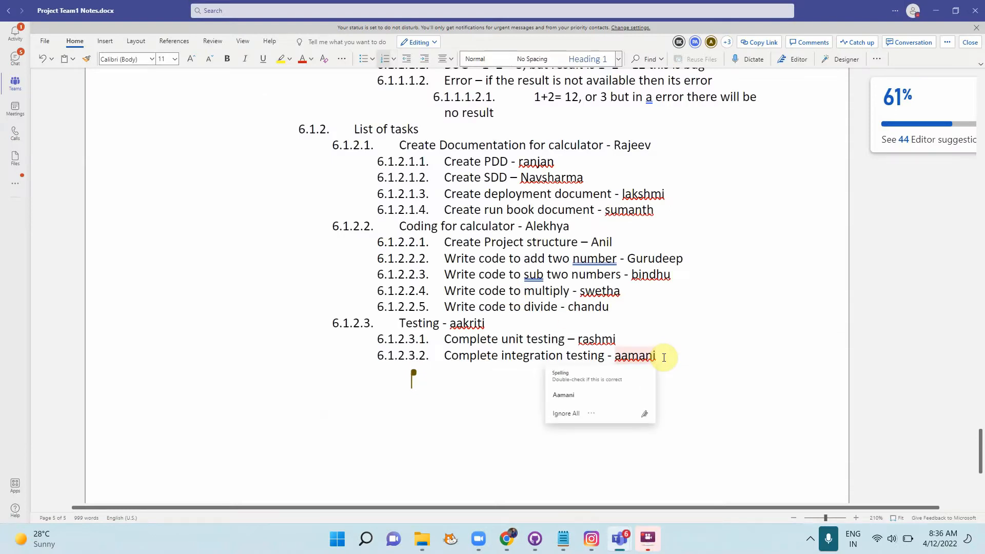
{"action": "key", "text": "Return"}
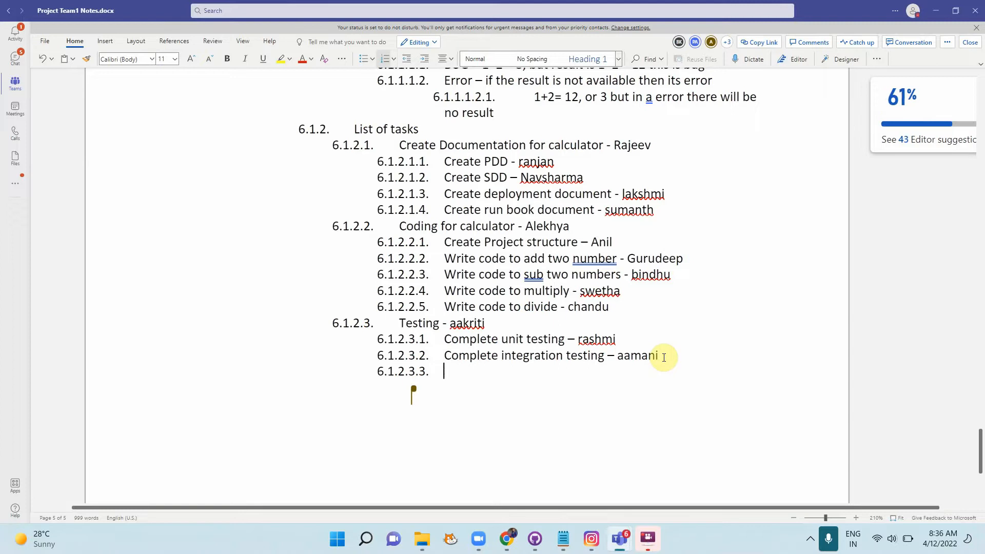
{"action": "type", "text": "QU"}
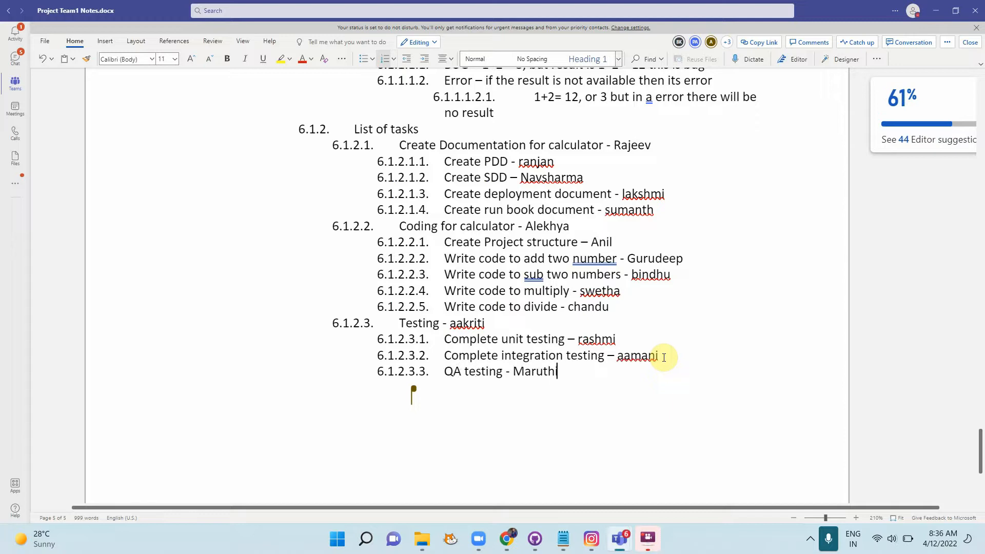
{"action": "key", "text": "alt+Tab"}
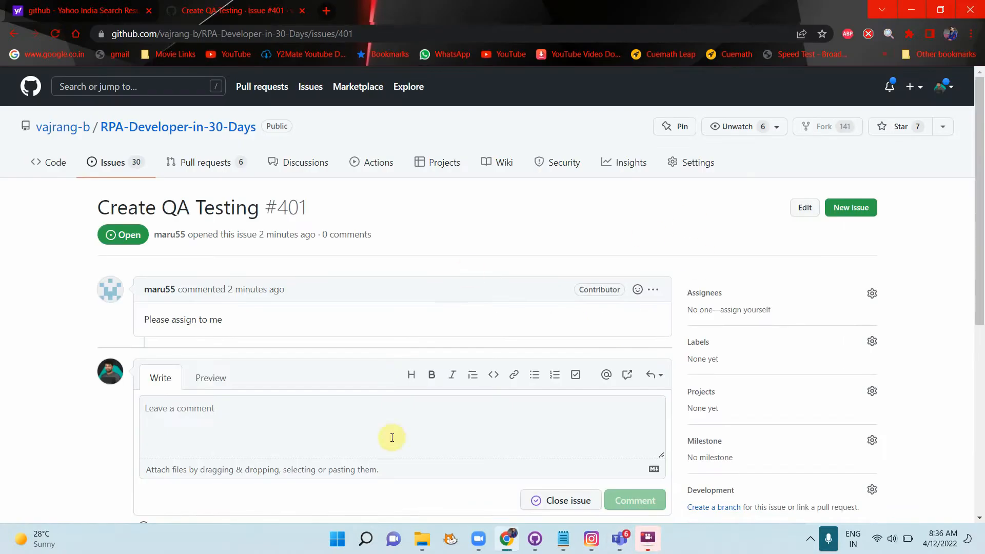
Step: Assign issue #401 Create QA Testing to the contributor who requested it
{"action": "left_click", "coordinate": [868, 302]}
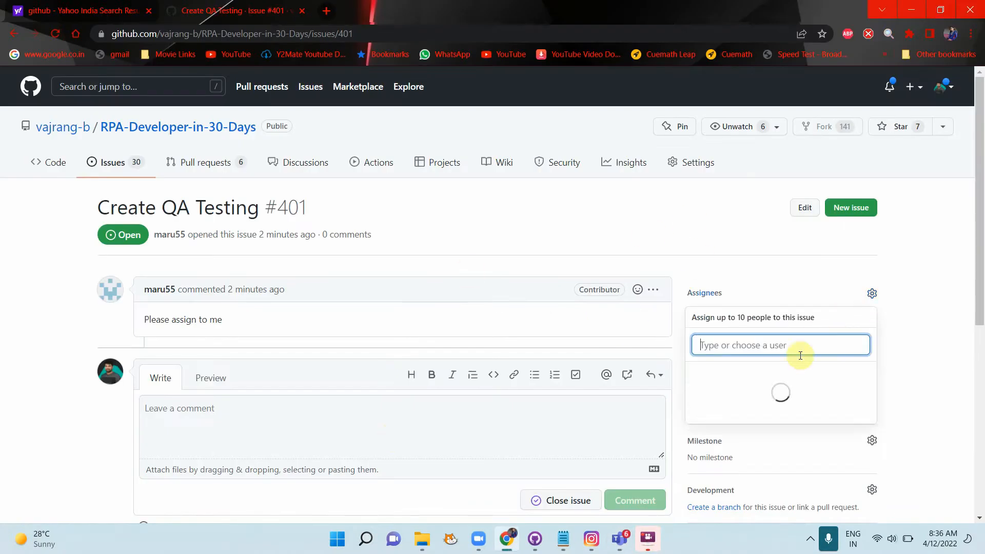
{"action": "left_click", "coordinate": [785, 421]}
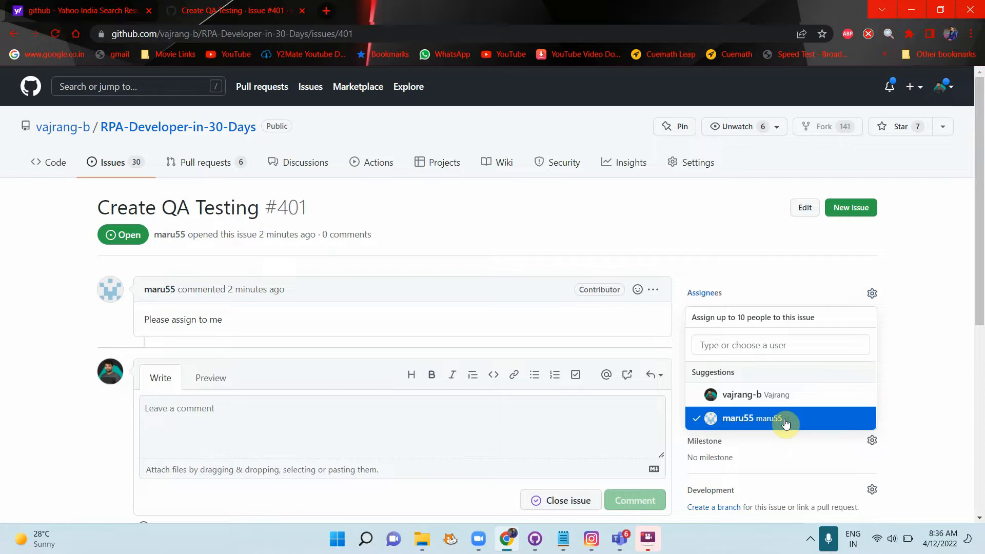
{"action": "left_click", "coordinate": [918, 329]}
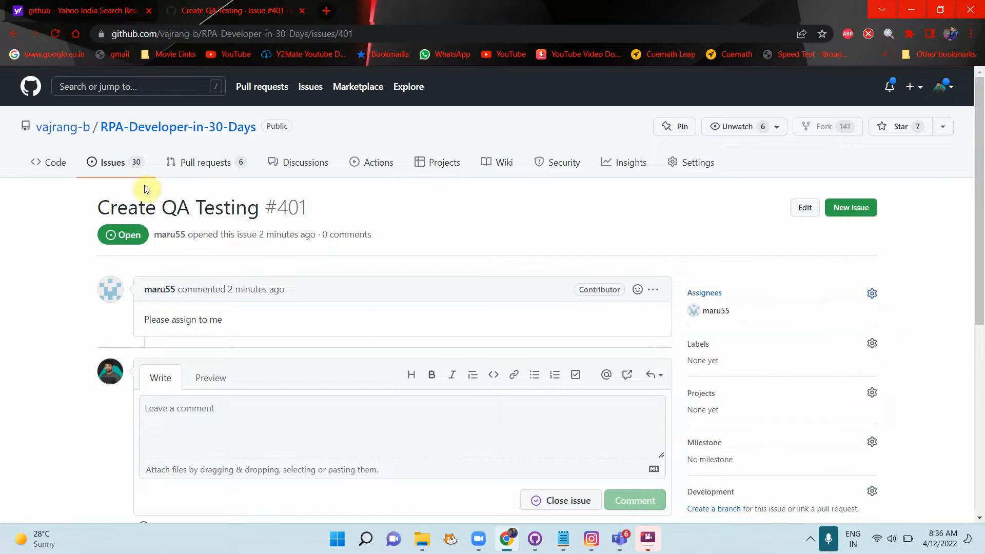
{"action": "left_click", "coordinate": [132, 170]}
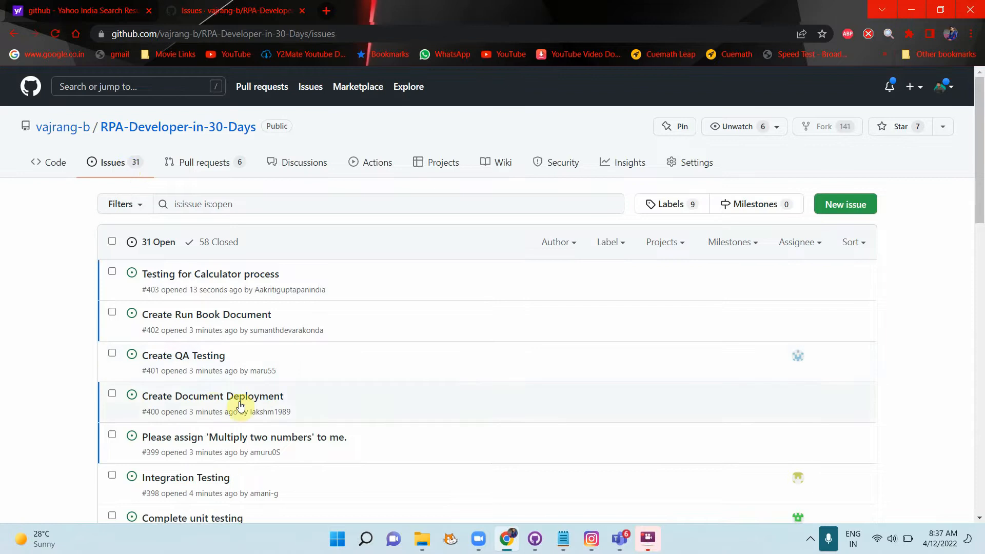
Step: Check the Create Run Book Document issue, then reload the issues list to reveal new issue #403
{"action": "left_click", "coordinate": [204, 316]}
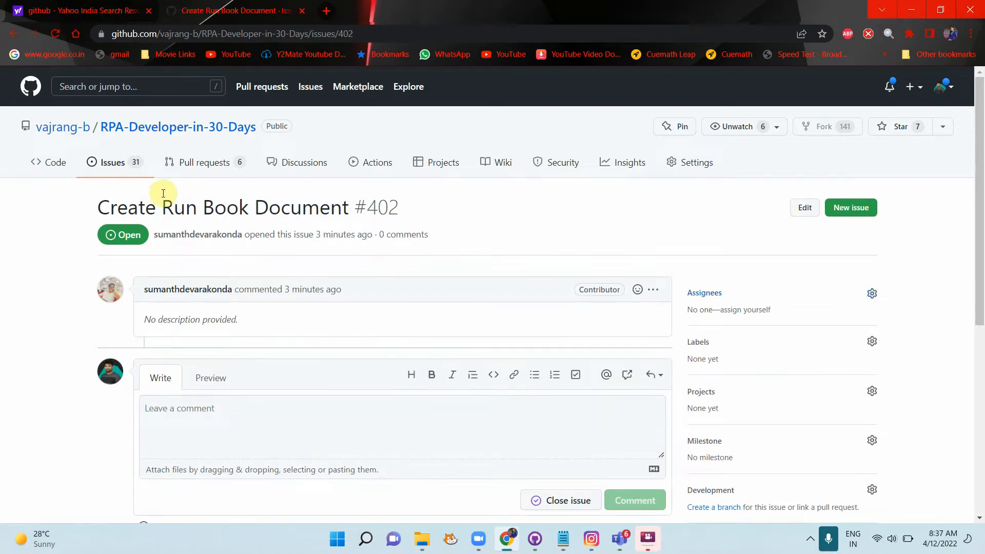
{"action": "left_click", "coordinate": [130, 173]}
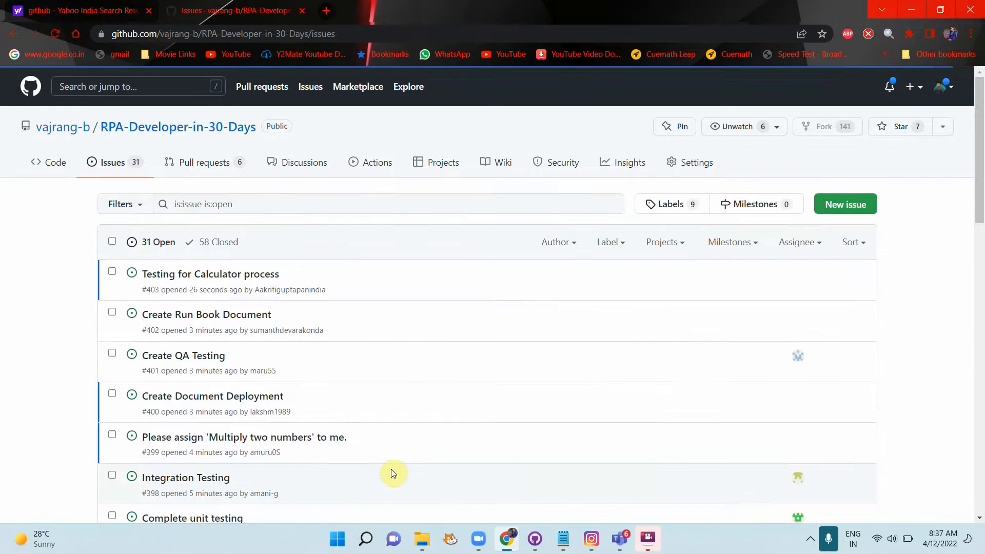
{"action": "mouse_move", "coordinate": [228, 283]}
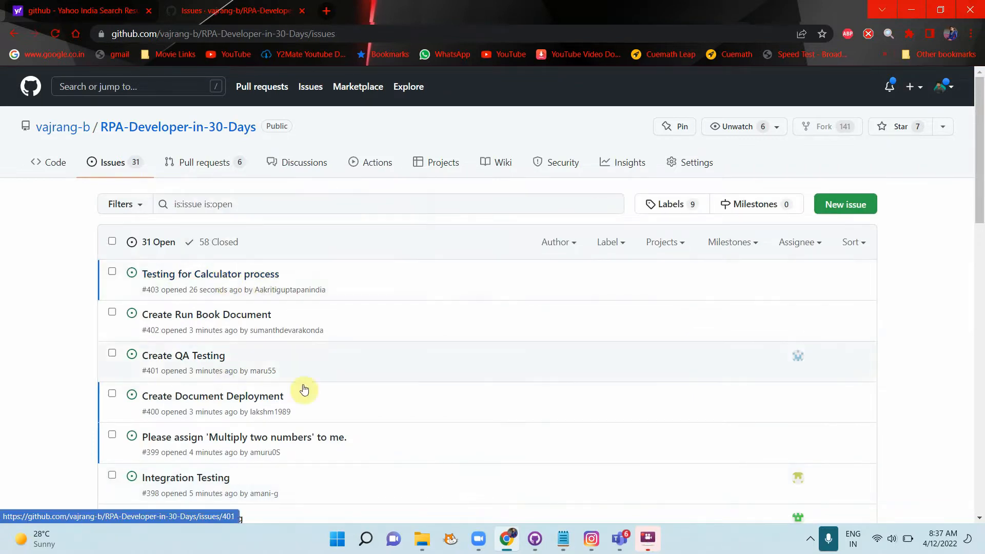
{"action": "scroll", "coordinate": [325, 407], "scroll_direction": "down", "scroll_amount": 1}
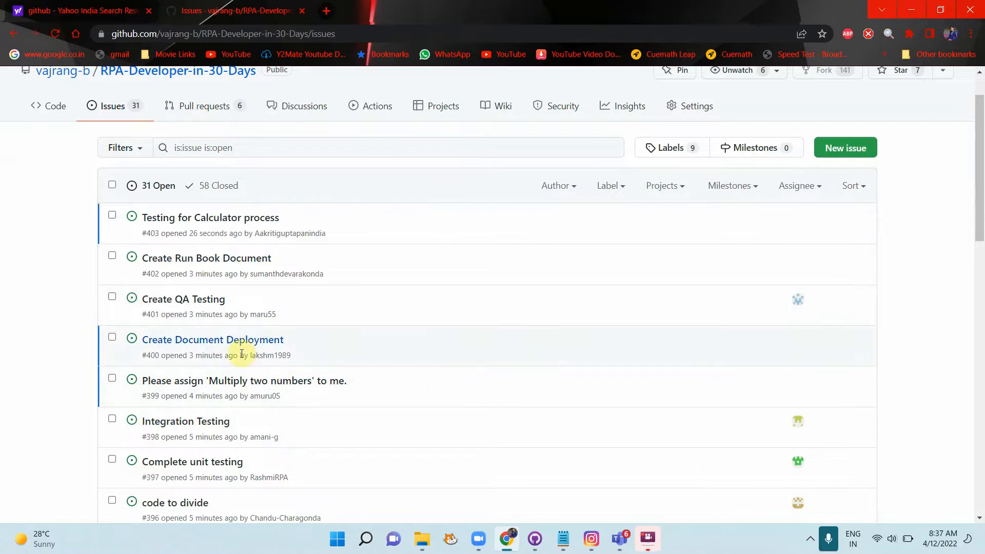
{"action": "left_click", "coordinate": [53, 32]}
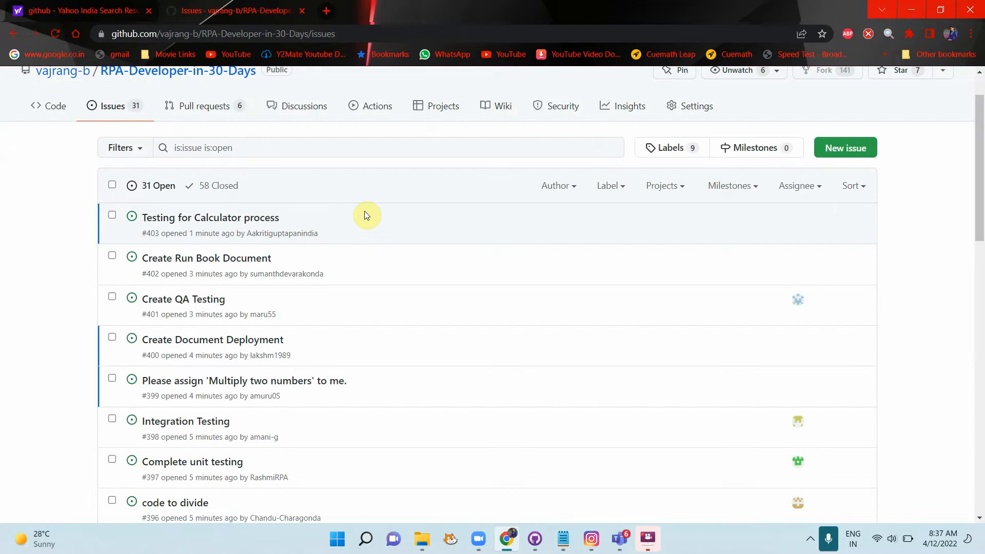
{"action": "scroll", "coordinate": [396, 331], "scroll_direction": "down", "scroll_amount": 3}
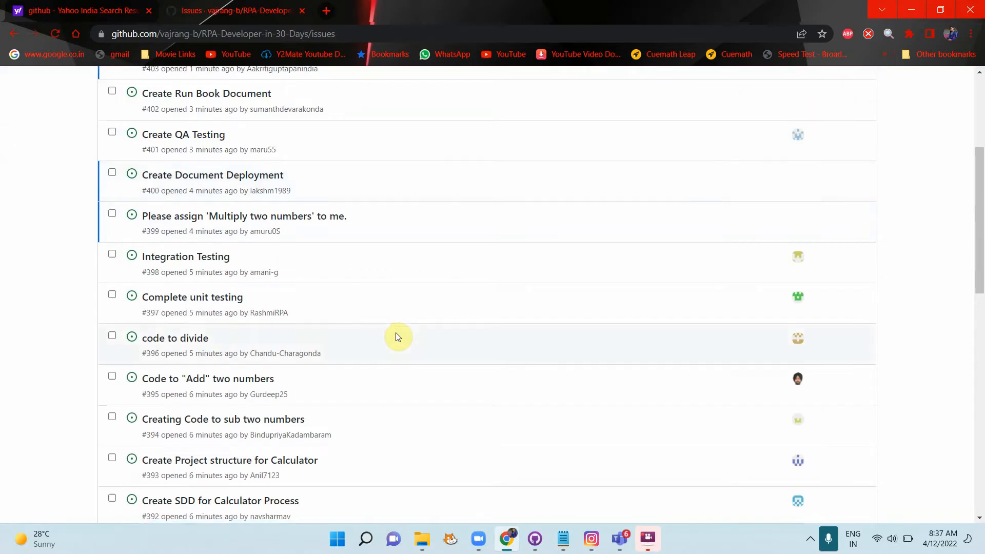
{"action": "scroll", "coordinate": [396, 337], "scroll_direction": "down", "scroll_amount": 5}
{"action": "scroll", "coordinate": [396, 337], "scroll_direction": "up", "scroll_amount": 3}
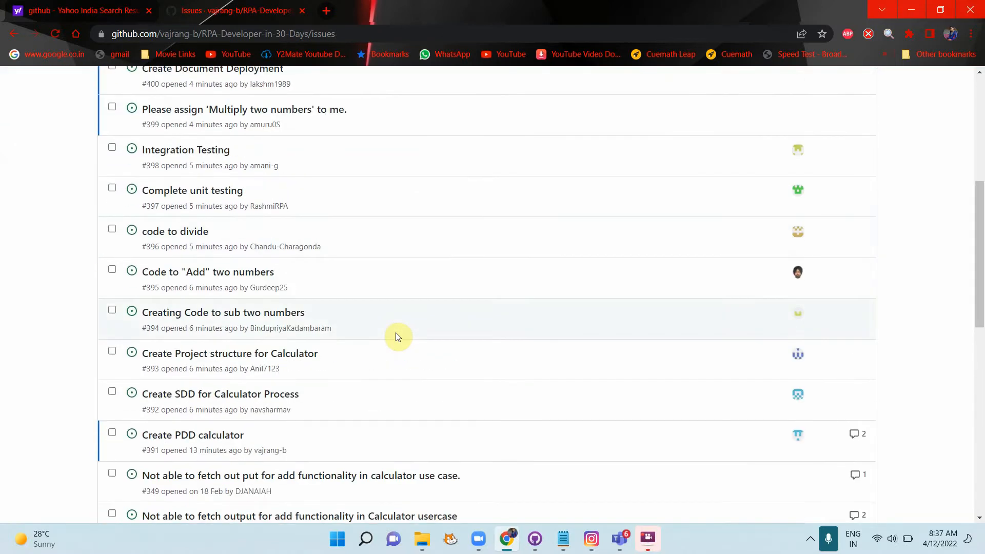
{"action": "scroll", "coordinate": [396, 338], "scroll_direction": "up", "scroll_amount": 6}
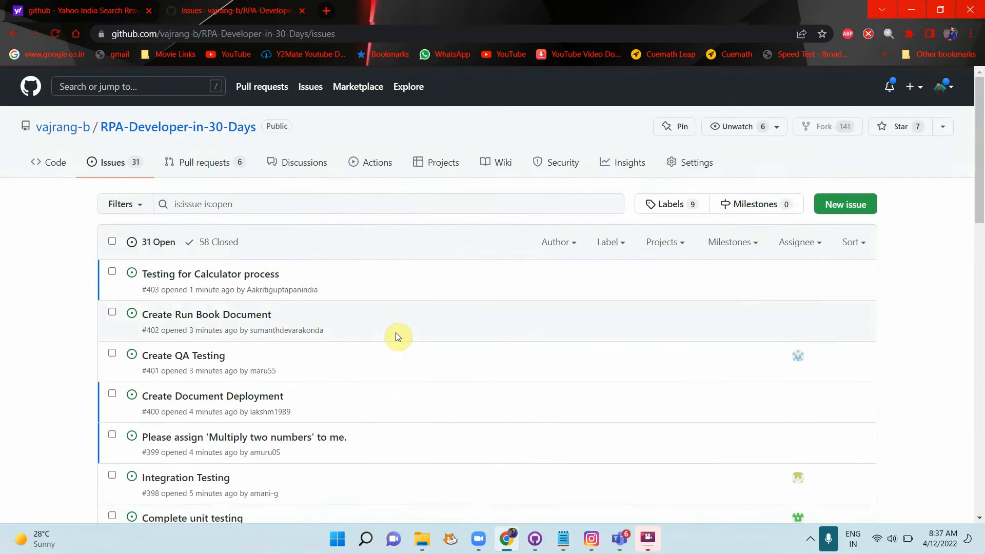
Step: Assign issue #403 Testing for Calculator process to its author
{"action": "left_click", "coordinate": [53, 32]}
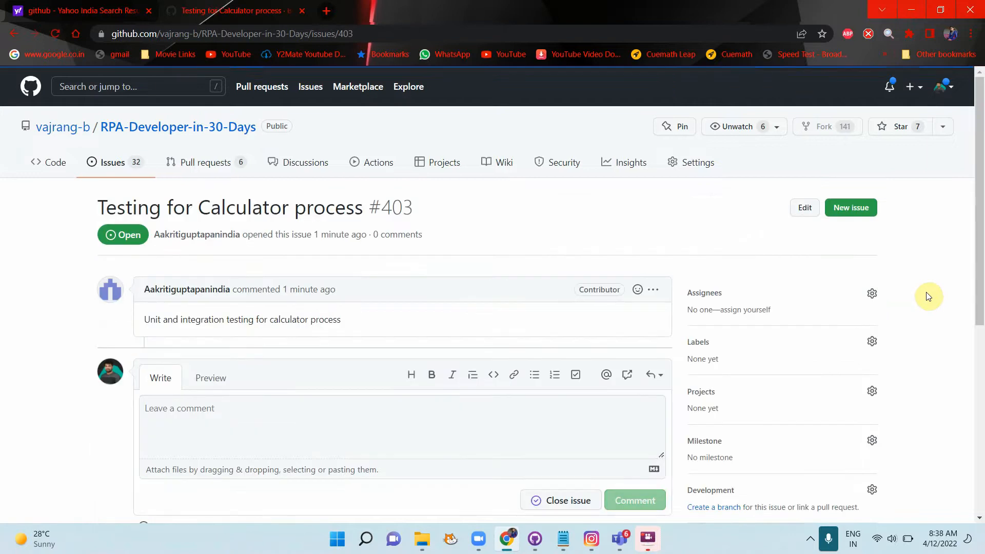
{"action": "left_click", "coordinate": [871, 296]}
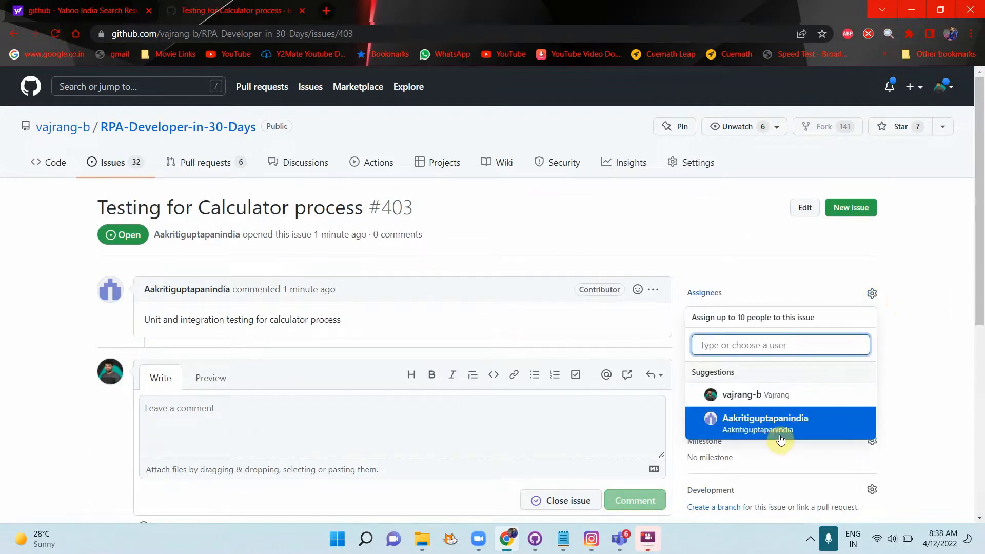
{"action": "left_click", "coordinate": [780, 436]}
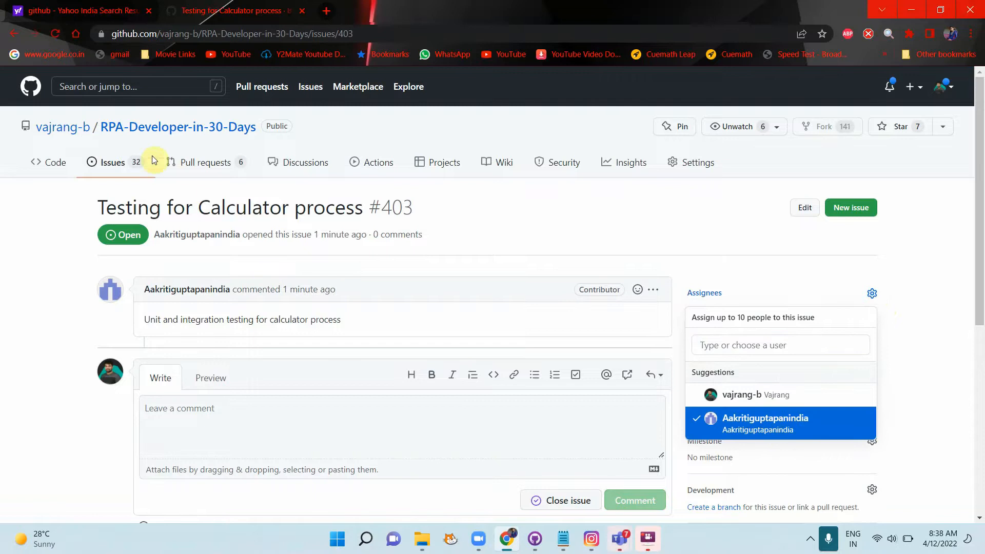
{"action": "left_click", "coordinate": [112, 162]}
{"action": "left_click", "coordinate": [112, 162]}
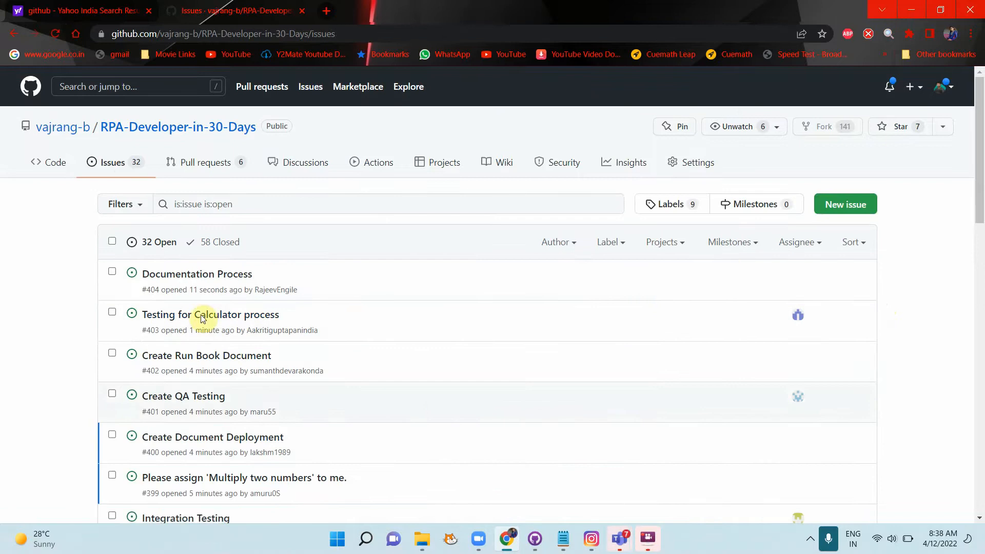
Step: Assign issue #404 Documentation Process to its author and return to the issues list
{"action": "left_click", "coordinate": [189, 275]}
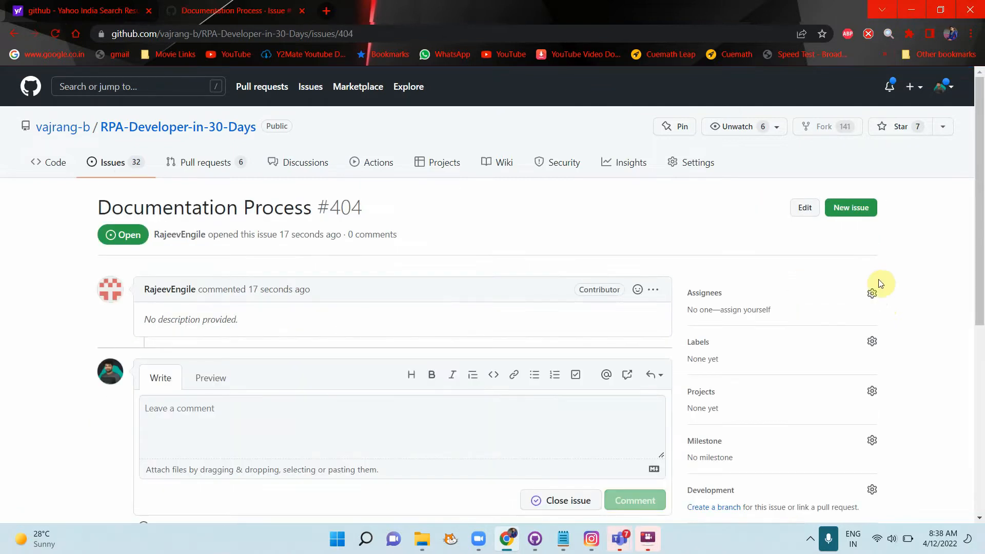
{"action": "left_click", "coordinate": [872, 294]}
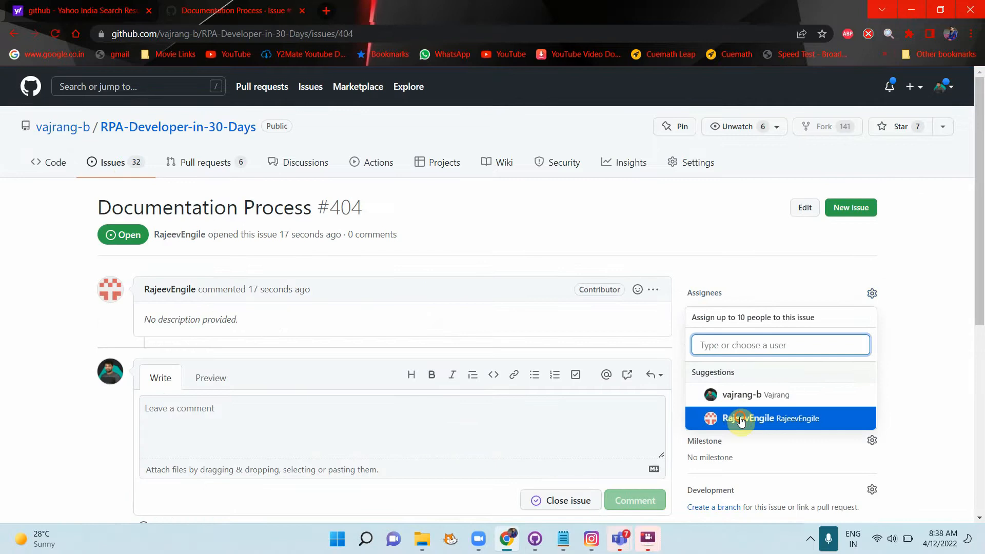
{"action": "left_click", "coordinate": [733, 416]}
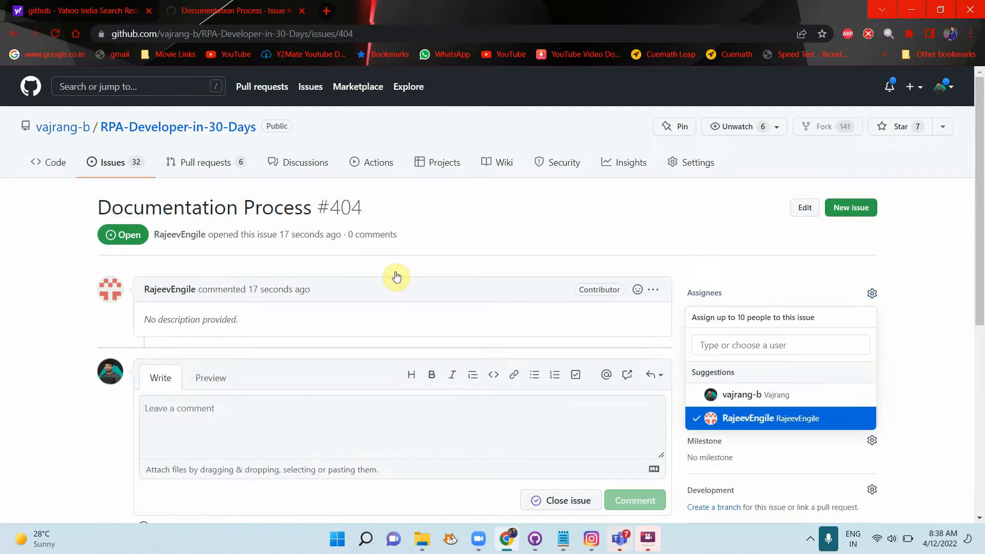
{"action": "left_click", "coordinate": [117, 161]}
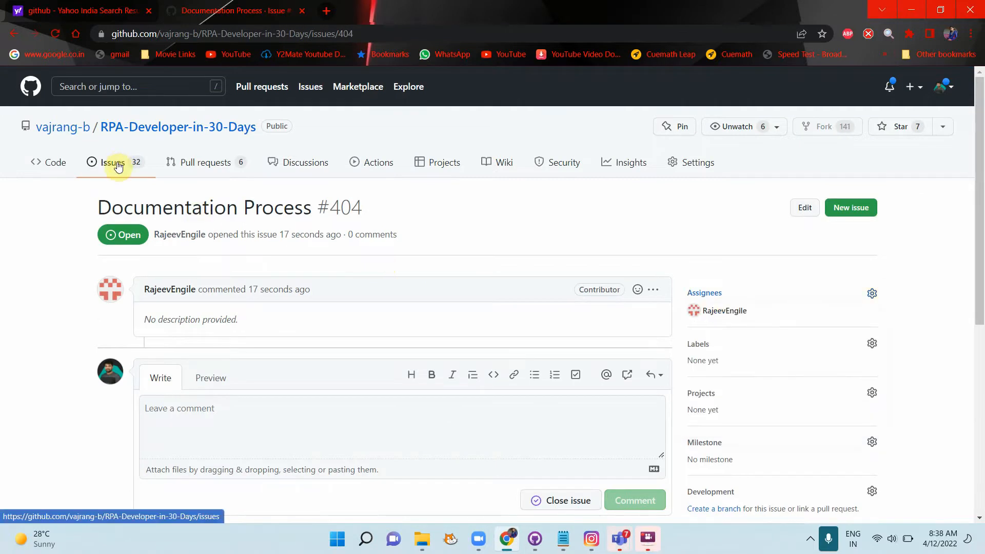
{"action": "left_click", "coordinate": [113, 163]}
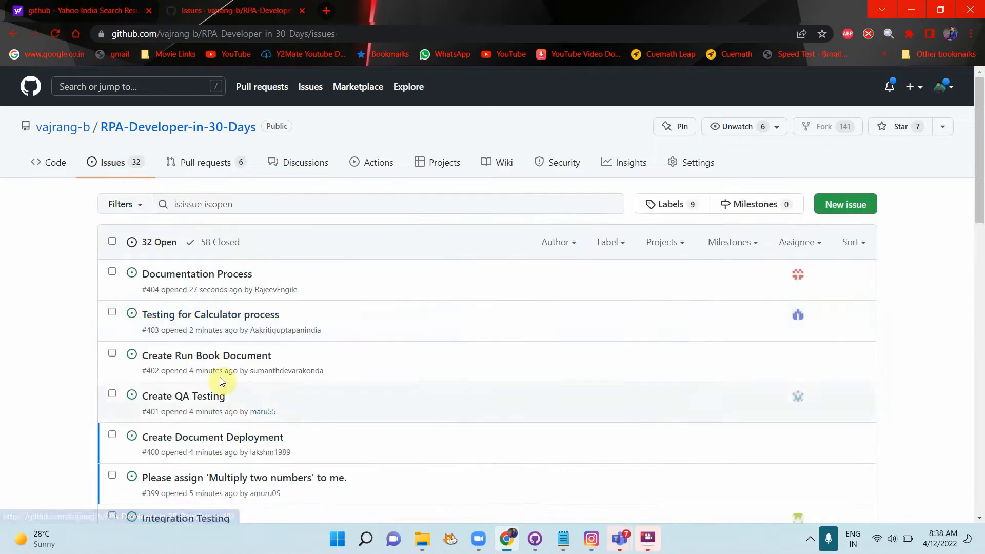
Step: Assign issue #402 Create Run Book Document to its author
{"action": "left_click", "coordinate": [219, 358]}
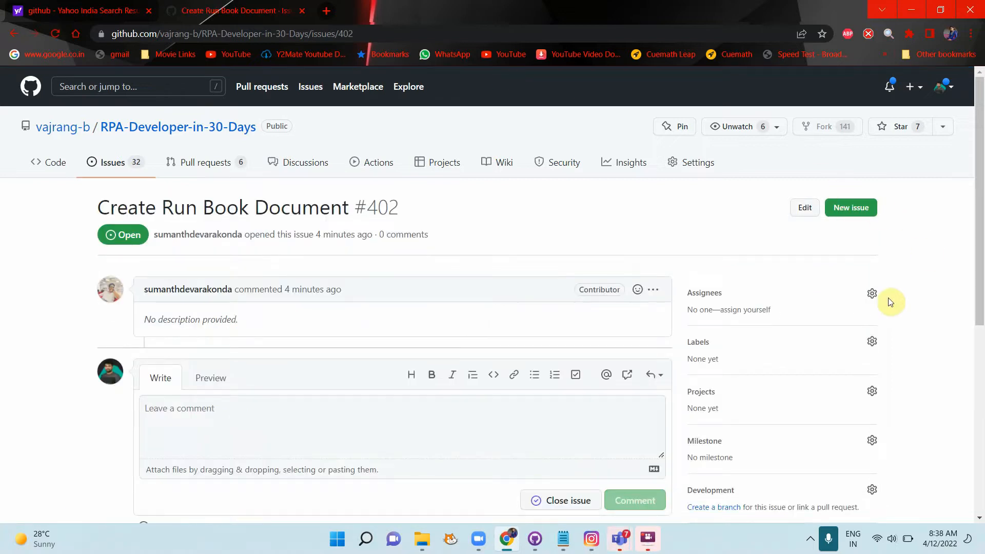
{"action": "left_click", "coordinate": [871, 295]}
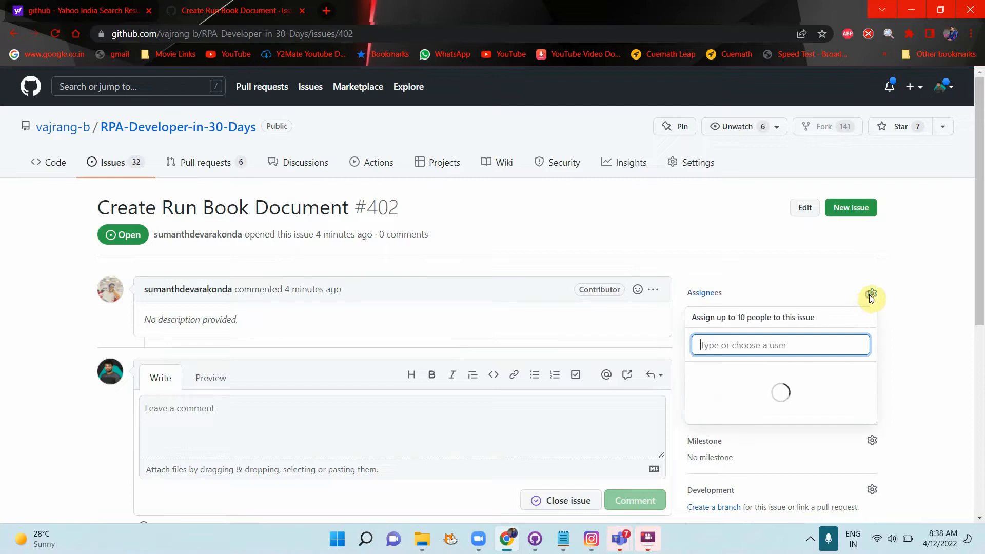
{"action": "left_click", "coordinate": [763, 424]}
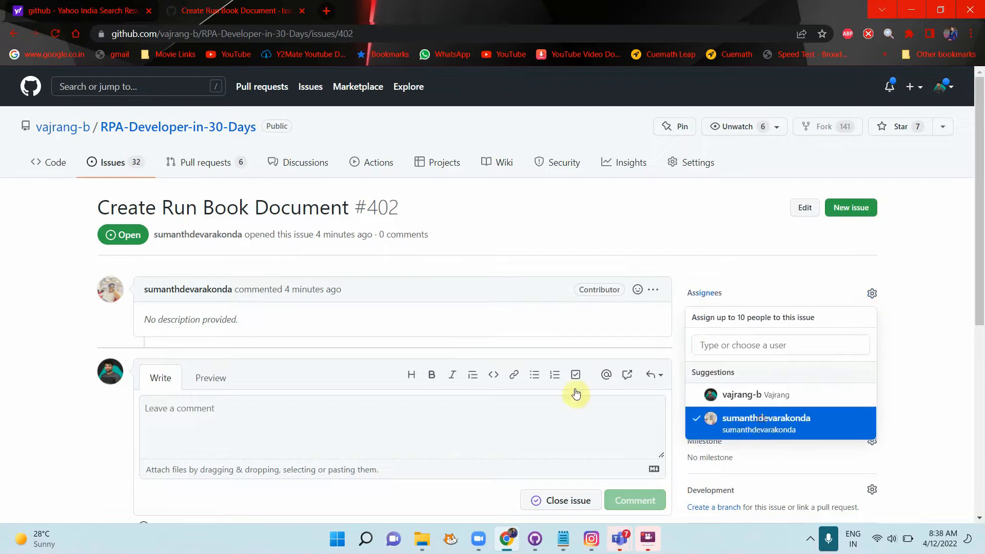
{"action": "left_click", "coordinate": [138, 163]}
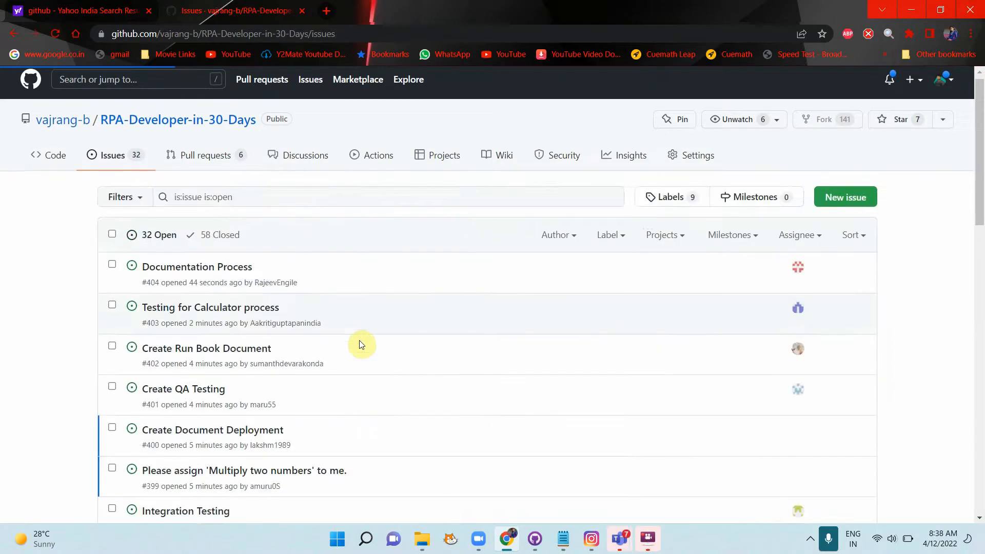
Step: Assign issue #400 Create Document Deployment to its author
{"action": "scroll", "coordinate": [359, 341], "scroll_direction": "down", "scroll_amount": 2}
{"action": "left_click", "coordinate": [225, 305]}
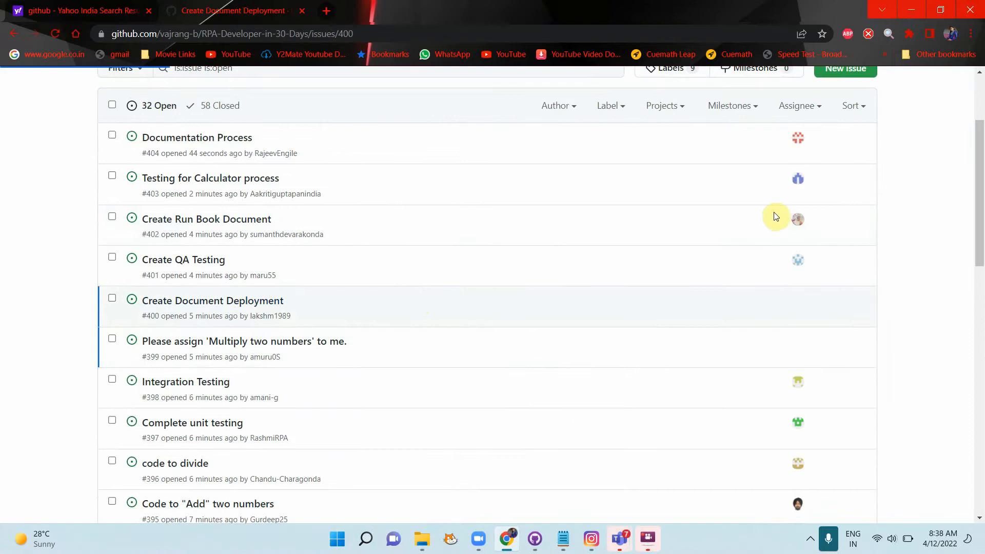
{"action": "left_click", "coordinate": [870, 295]}
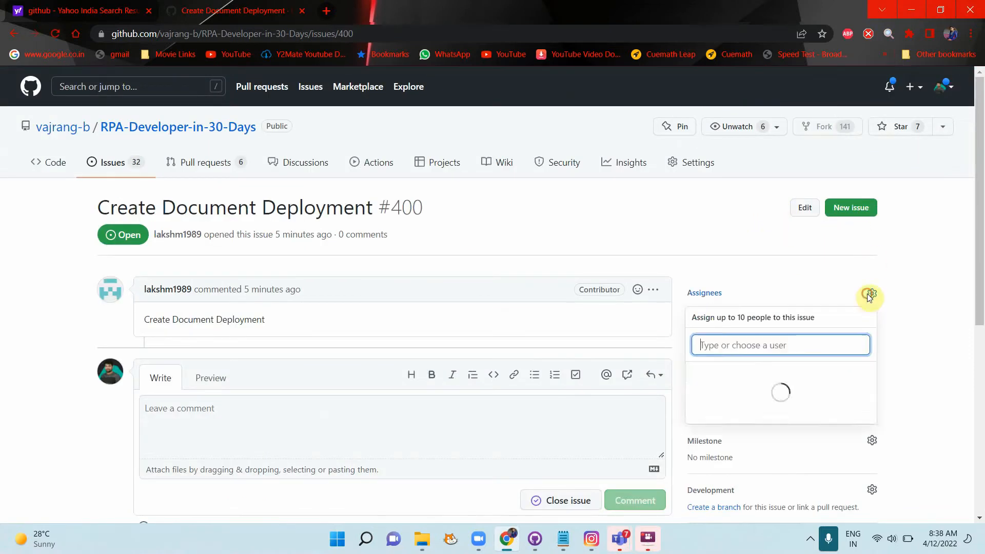
{"action": "left_click", "coordinate": [755, 419]}
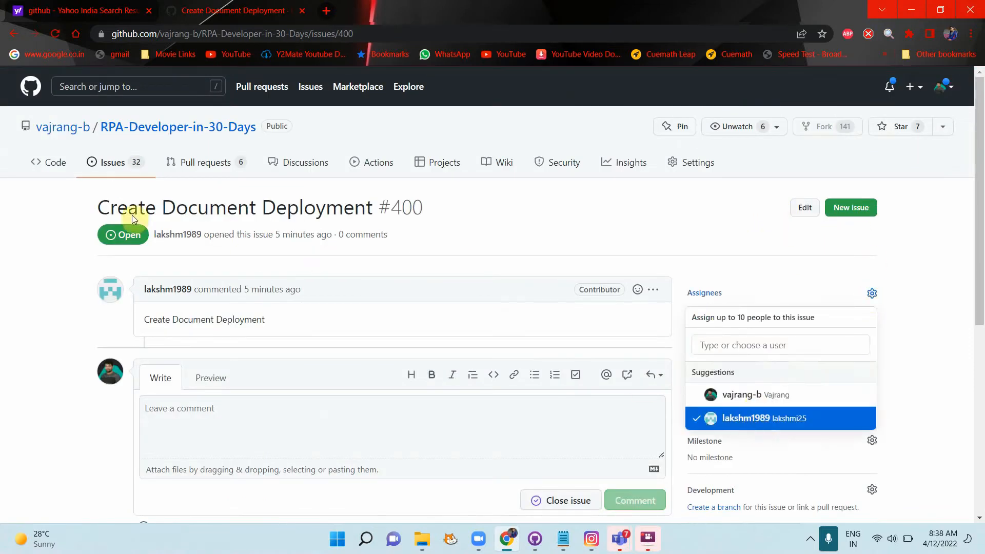
{"action": "left_click", "coordinate": [119, 163]}
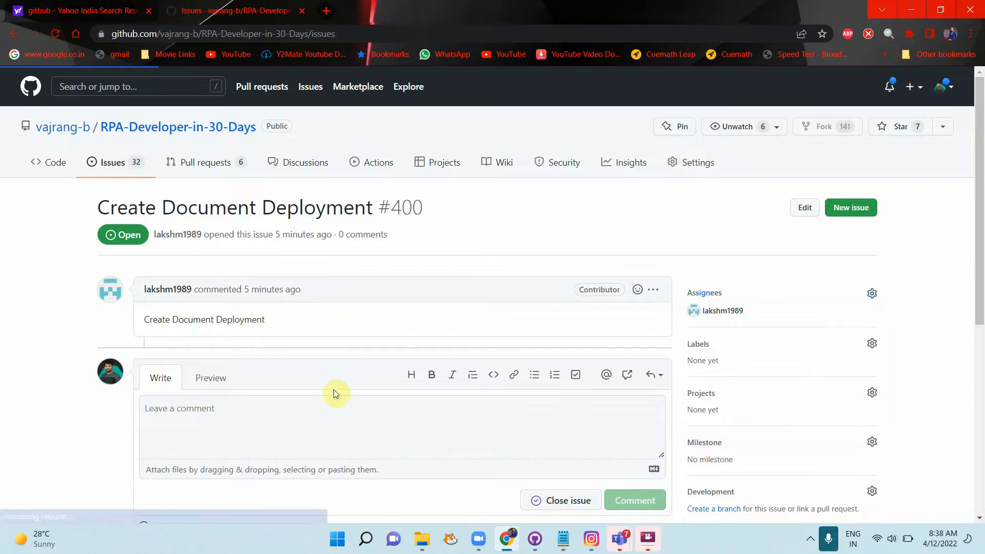
Step: Assign issue #399 Multiply two numbers to its author and go back to the issues list
{"action": "scroll", "coordinate": [362, 420], "scroll_direction": "down", "scroll_amount": 1}
{"action": "scroll", "coordinate": [362, 420], "scroll_direction": "down", "scroll_amount": 2}
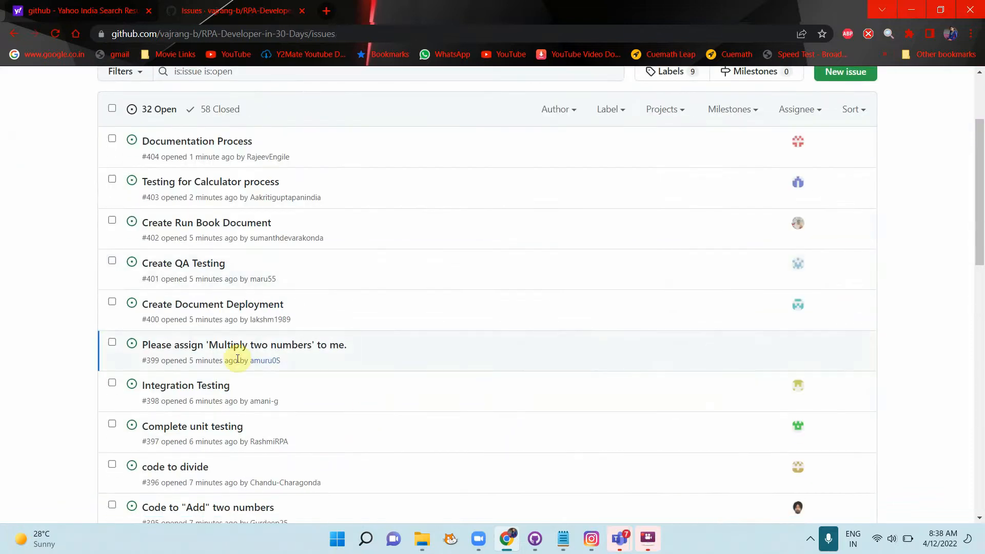
{"action": "left_click", "coordinate": [221, 349]}
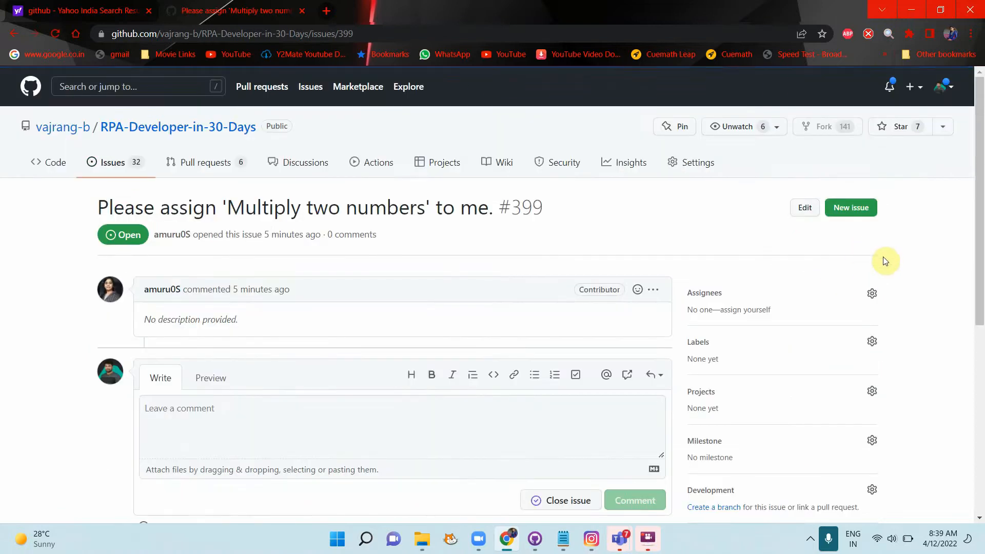
{"action": "left_click", "coordinate": [873, 293]}
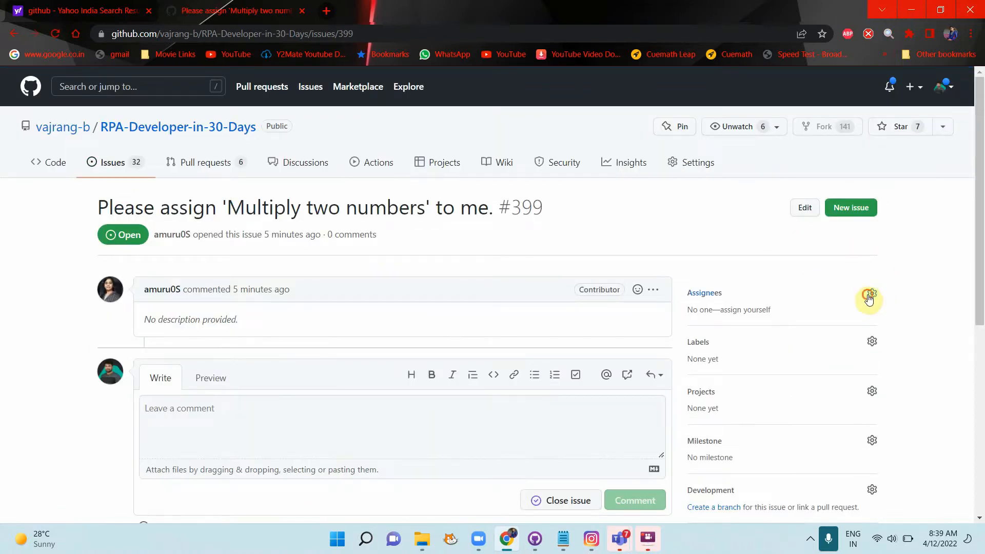
{"action": "left_click", "coordinate": [767, 429]}
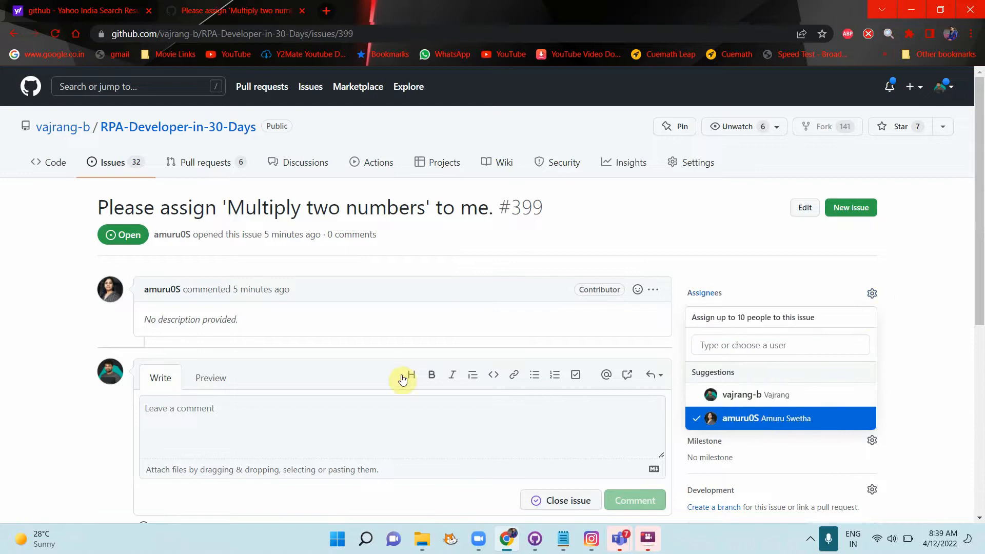
{"action": "left_click", "coordinate": [65, 364]}
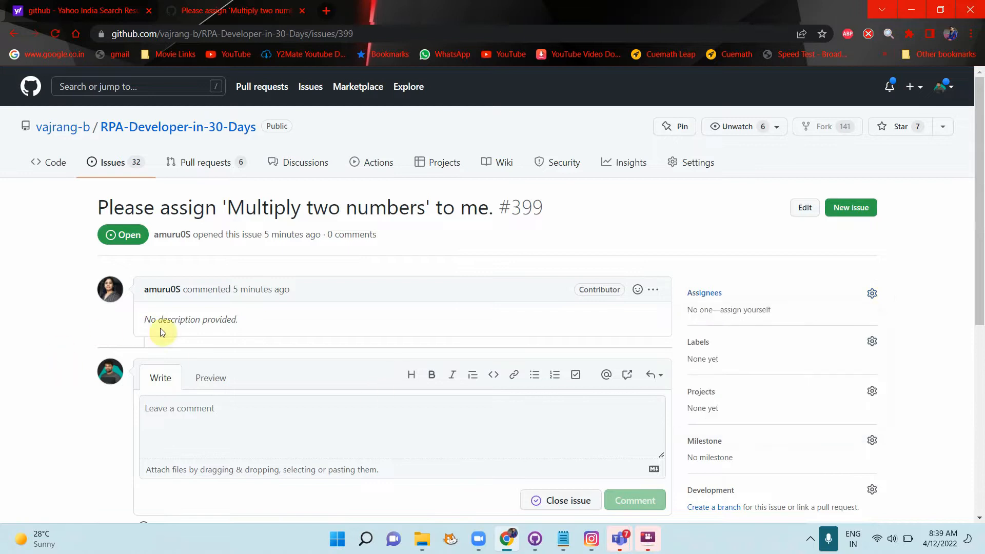
{"action": "left_click", "coordinate": [117, 162]}
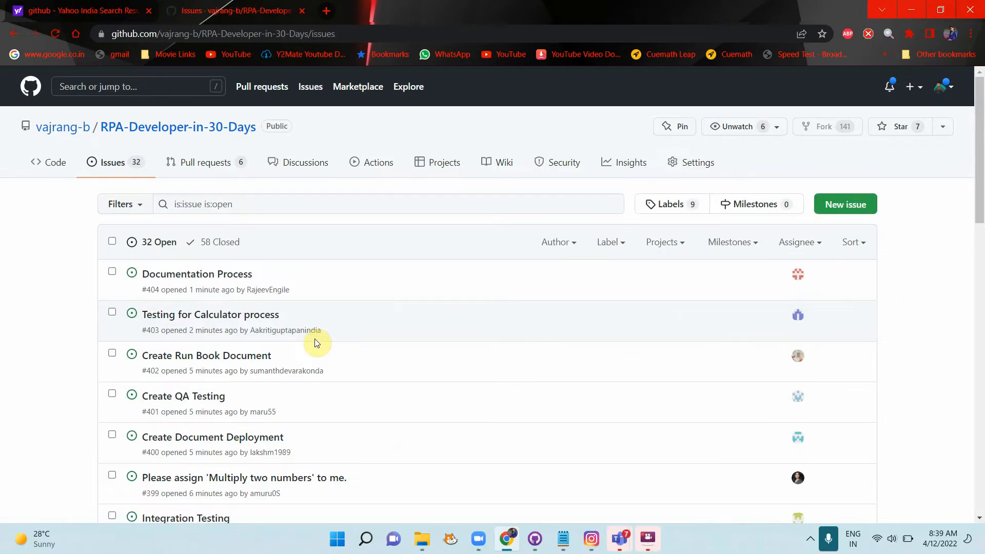
{"action": "scroll", "coordinate": [317, 343], "scroll_direction": "down", "scroll_amount": 10}
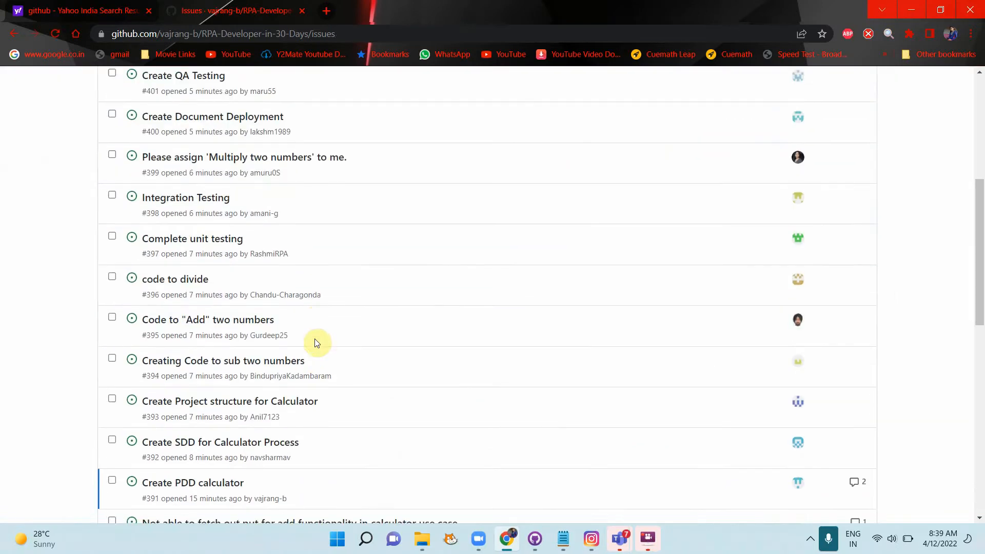
{"action": "scroll", "coordinate": [378, 229], "scroll_direction": "up", "scroll_amount": 10}
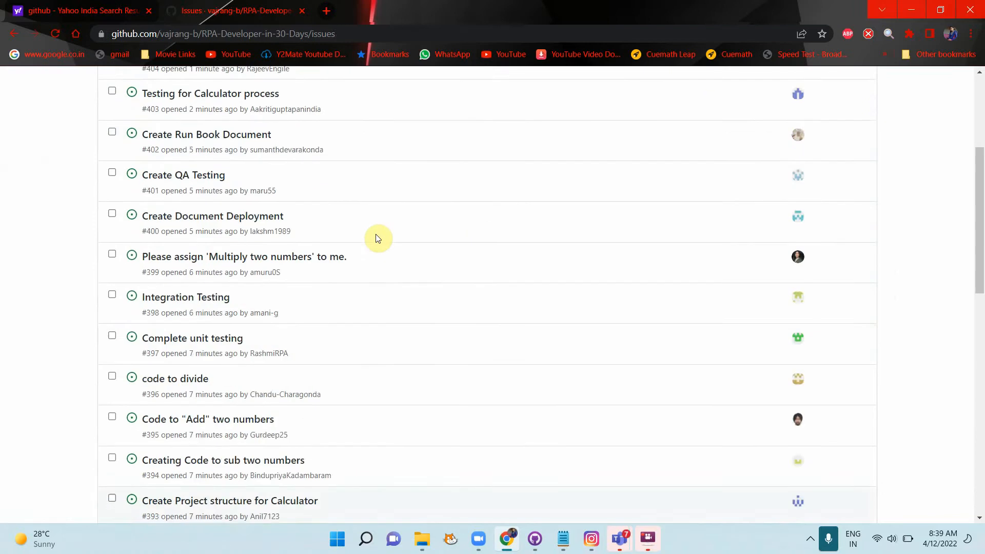
{"action": "scroll", "coordinate": [377, 238], "scroll_direction": "down", "scroll_amount": 5}
{"action": "key", "text": "alt+Tab"}
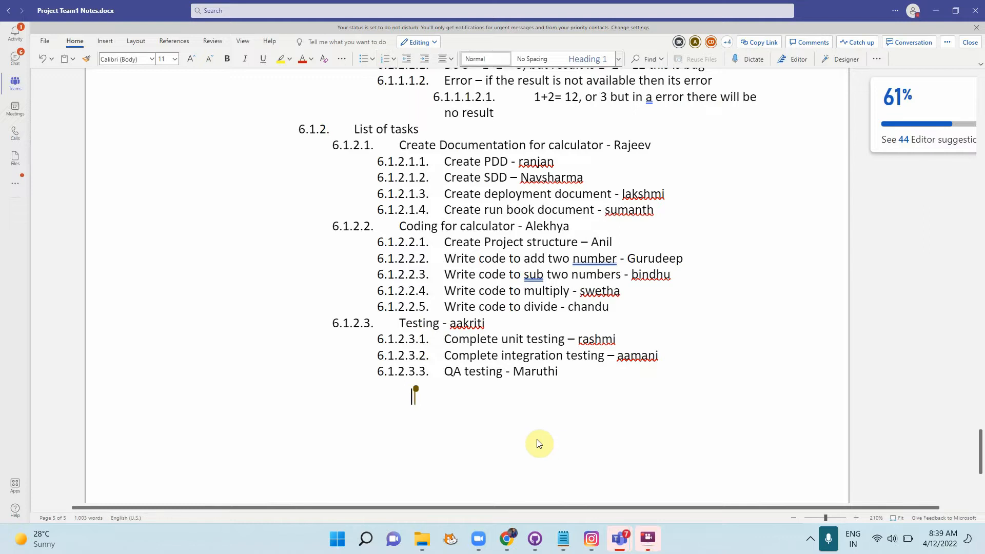
{"action": "key", "text": "alt+Tab"}
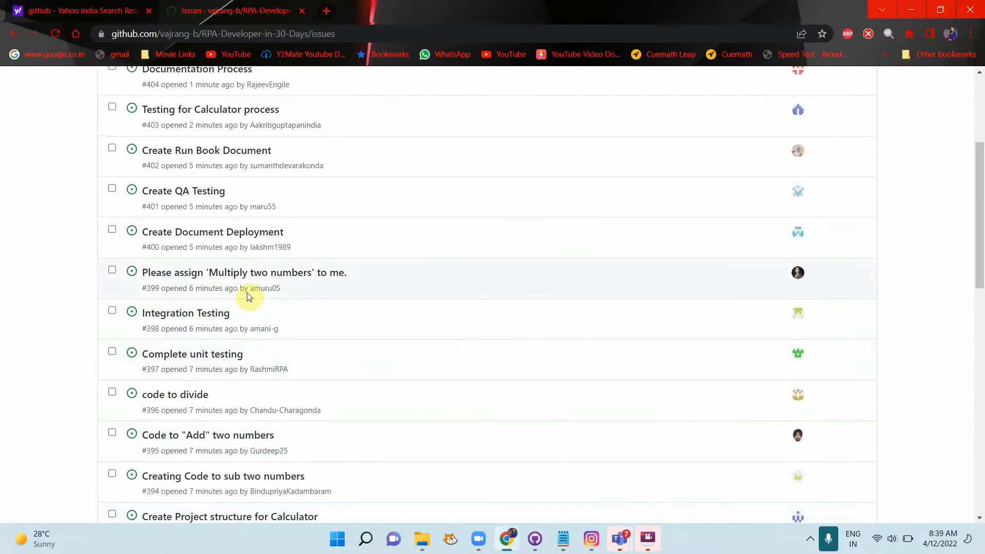
Step: Open issue #403 Testing for Calculator process and choose Edit on its description
{"action": "scroll", "coordinate": [248, 297], "scroll_direction": "up", "scroll_amount": 3}
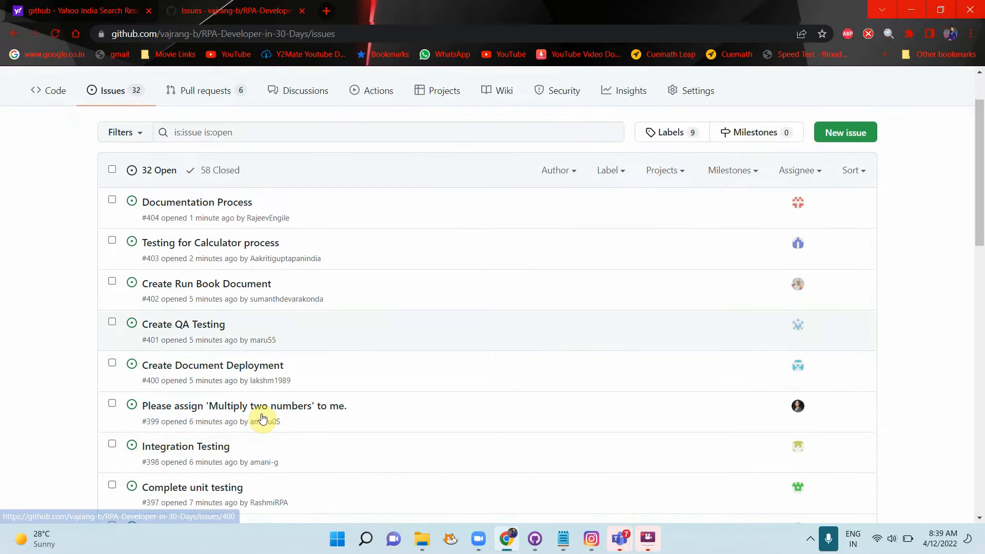
{"action": "scroll", "coordinate": [263, 418], "scroll_direction": "down", "scroll_amount": 2}
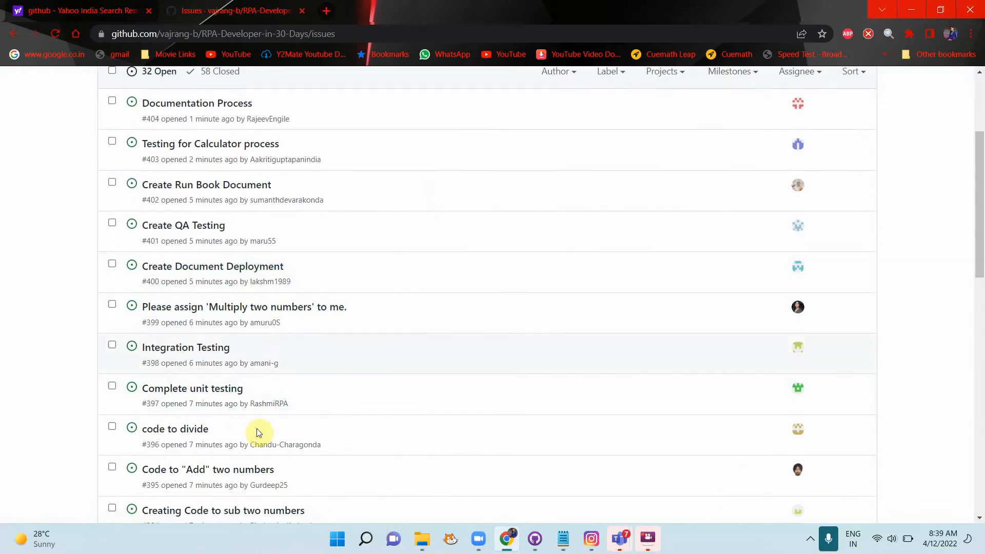
{"action": "scroll", "coordinate": [257, 429], "scroll_direction": "down", "scroll_amount": 1}
{"action": "scroll", "coordinate": [260, 434], "scroll_direction": "up", "scroll_amount": 4}
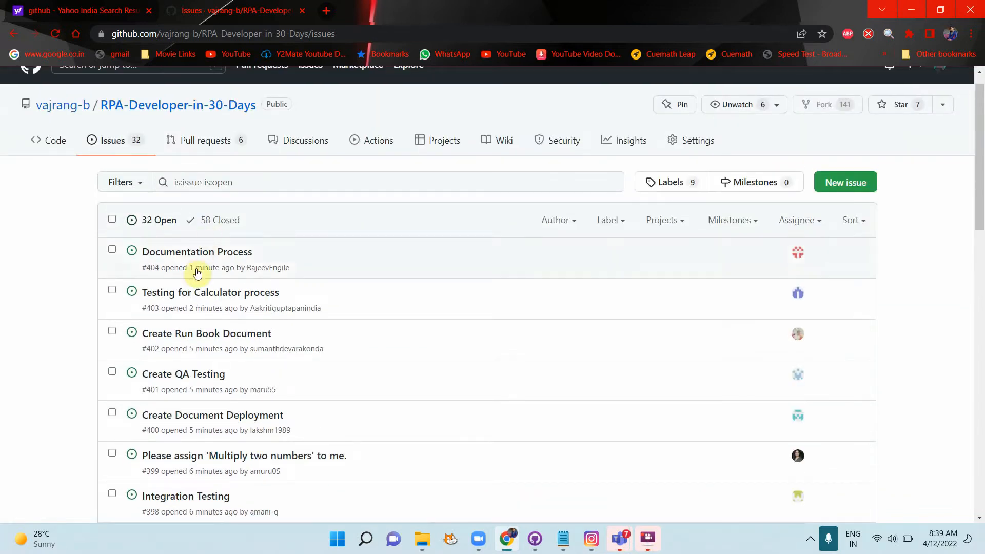
{"action": "scroll", "coordinate": [214, 336], "scroll_direction": "up", "scroll_amount": 1}
{"action": "scroll", "coordinate": [258, 440], "scroll_direction": "down", "scroll_amount": 2}
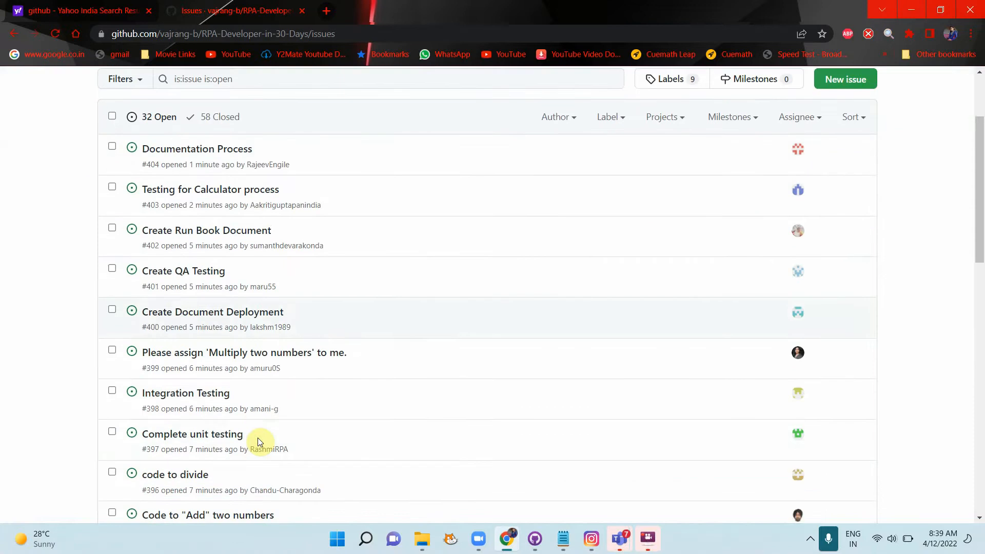
{"action": "scroll", "coordinate": [285, 347], "scroll_direction": "up", "scroll_amount": 2}
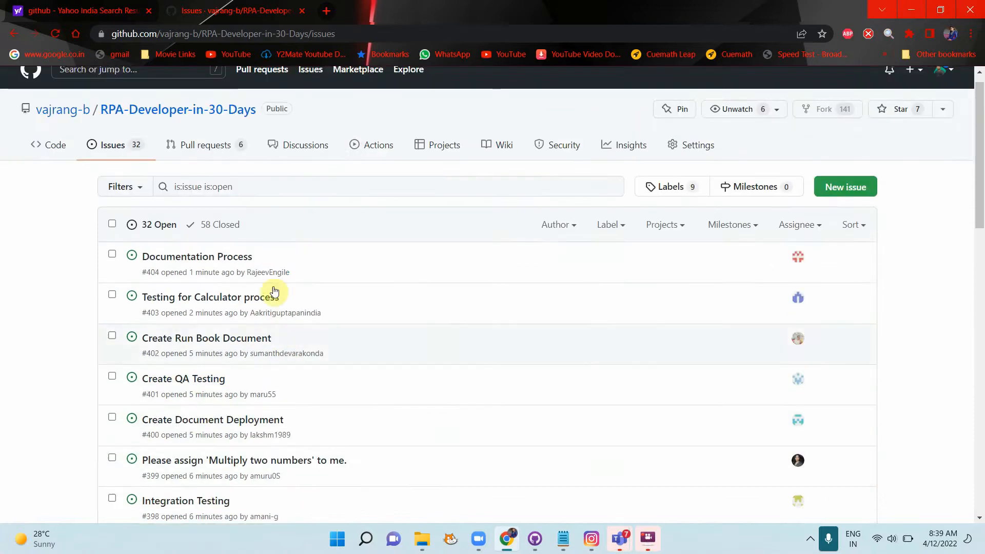
{"action": "left_click", "coordinate": [237, 297]}
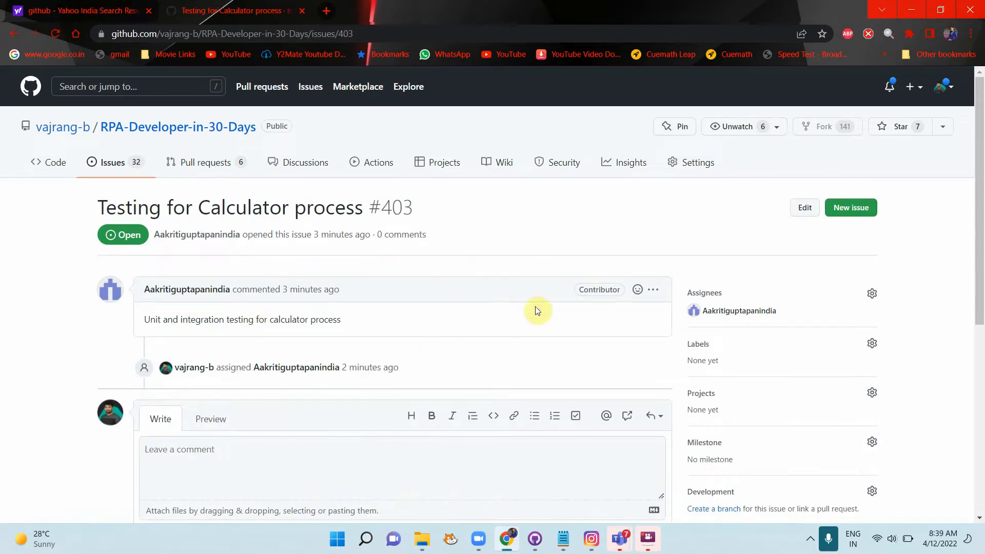
{"action": "left_click", "coordinate": [652, 291]}
{"action": "left_click", "coordinate": [578, 362]}
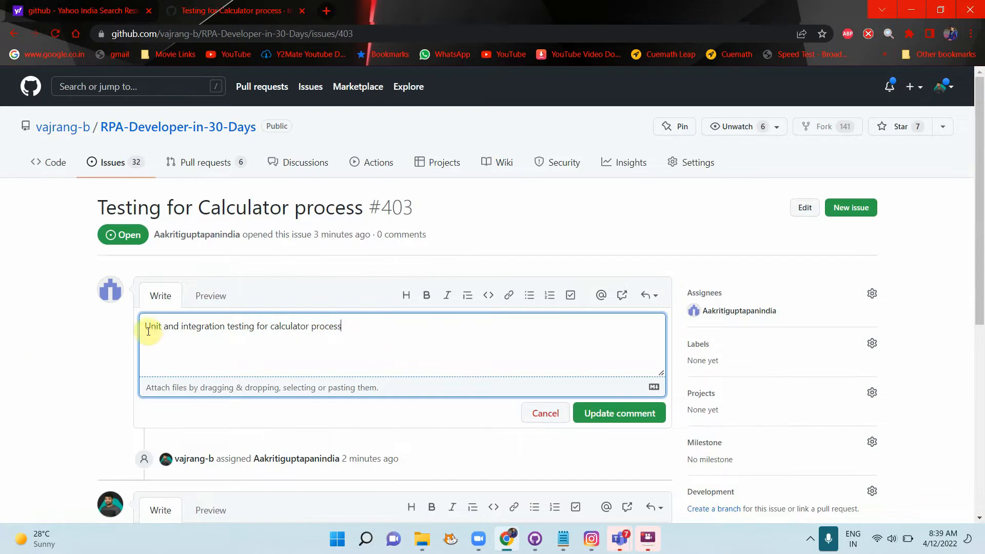
Step: Add a '- [ ] #401' task-list line above the existing description text
{"action": "key", "text": "Return"}
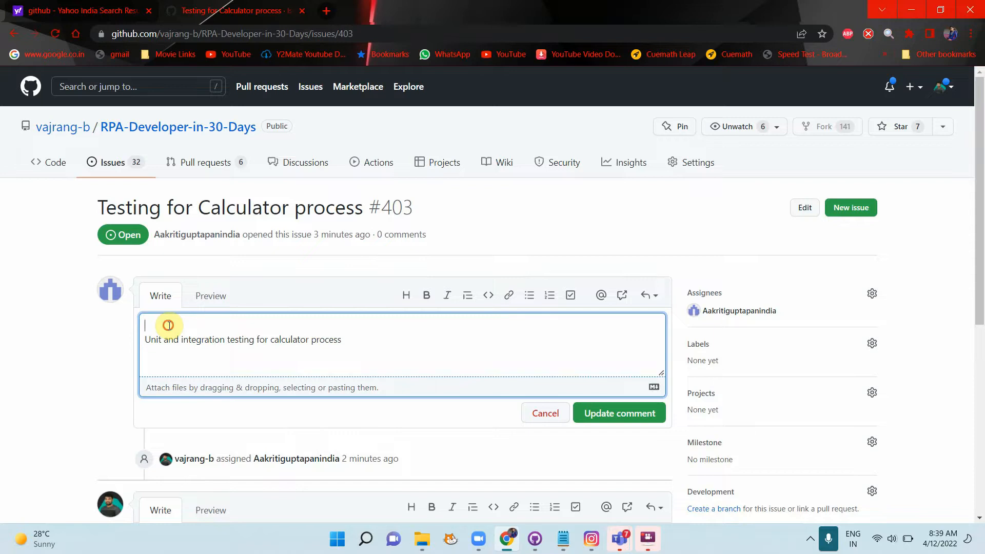
{"action": "left_click", "coordinate": [571, 297]}
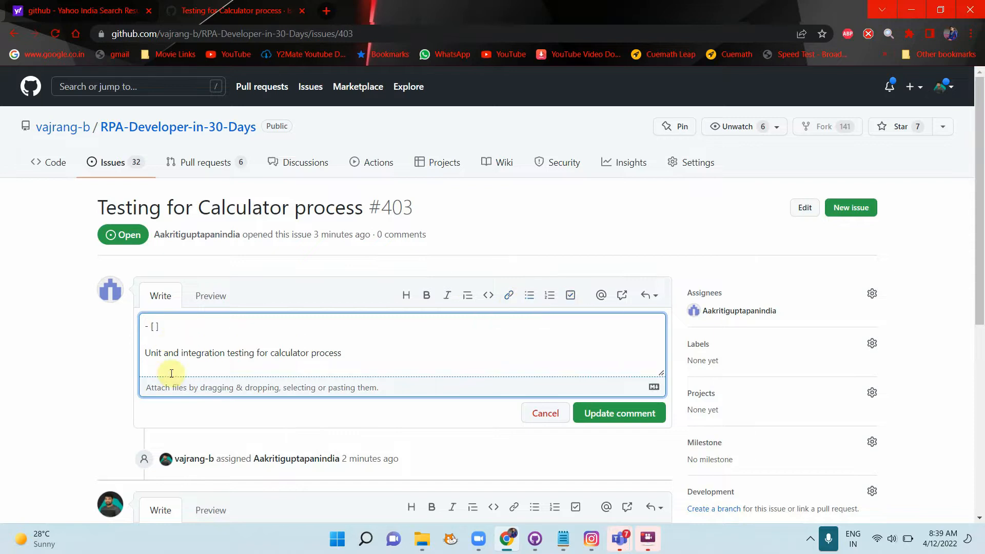
{"action": "type", "text": "#"}
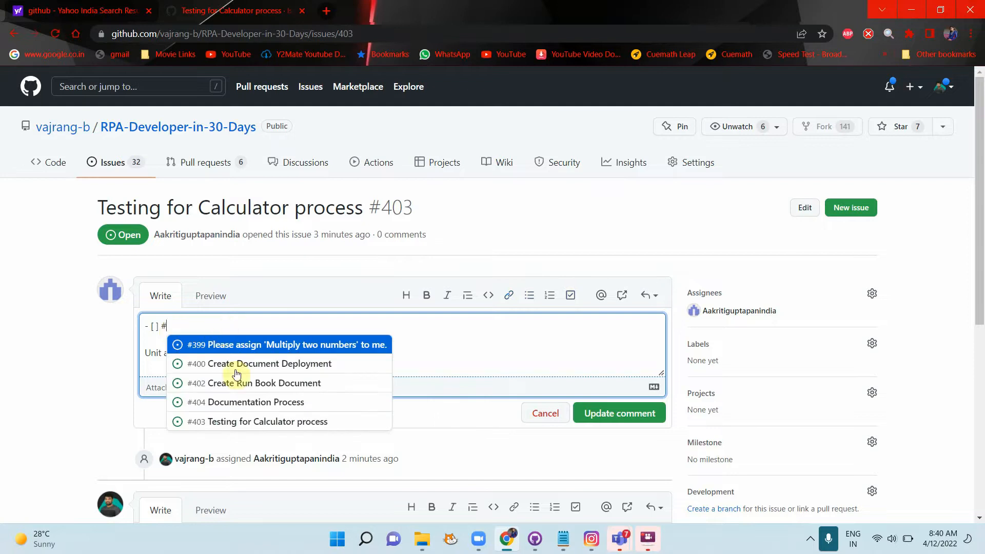
{"action": "scroll", "coordinate": [243, 423], "scroll_direction": "down", "scroll_amount": 1}
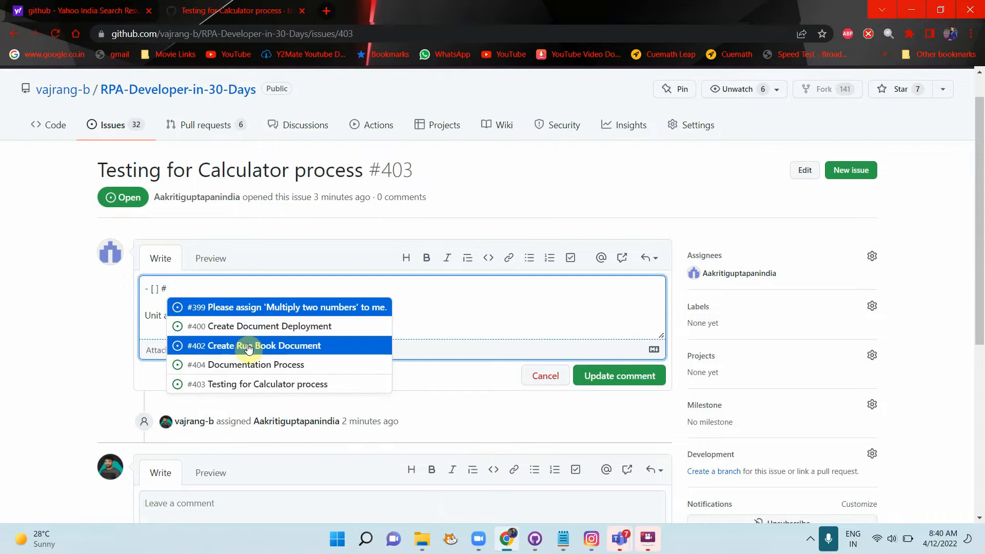
{"action": "type", "text": "testing"}
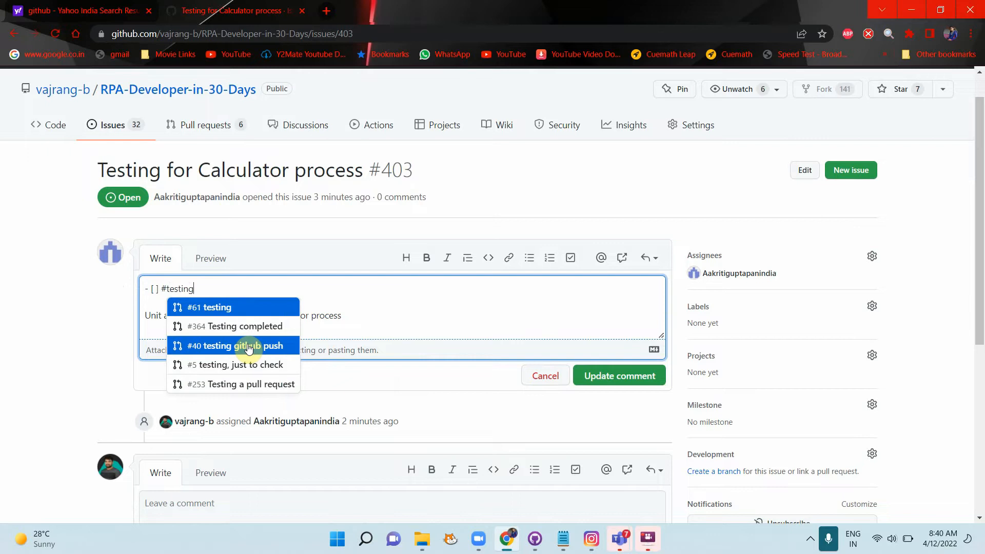
{"action": "key", "text": "BackSpace"}
{"action": "key", "text": "BackSpace"}
{"action": "key", "text": "BackSpace"}
{"action": "key", "text": "BackSpace"}
{"action": "key", "text": "BackSpace"}
{"action": "key", "text": "BackSpace"}
{"action": "key", "text": "BackSpace"}
{"action": "key", "text": "BackSpace"}
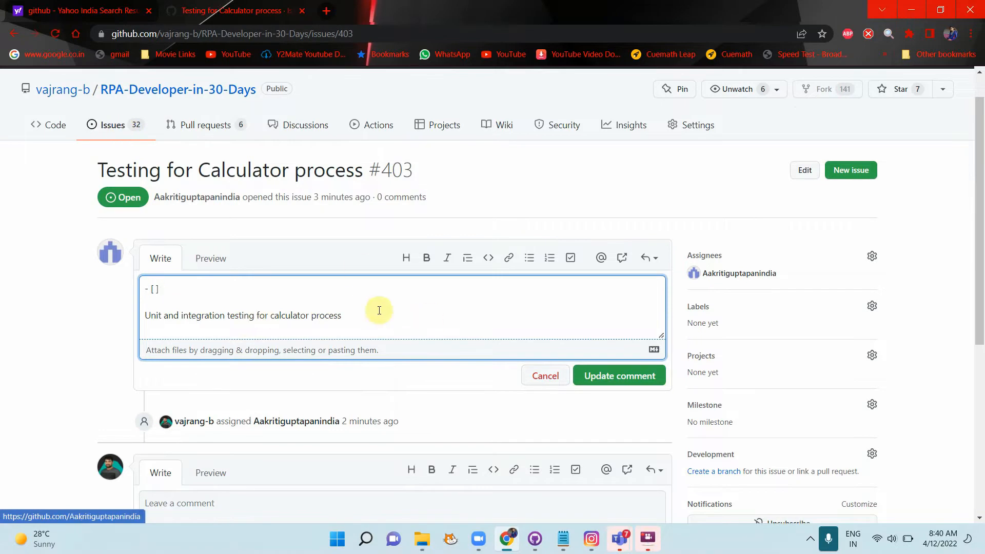
{"action": "key", "text": "alt+Tab"}
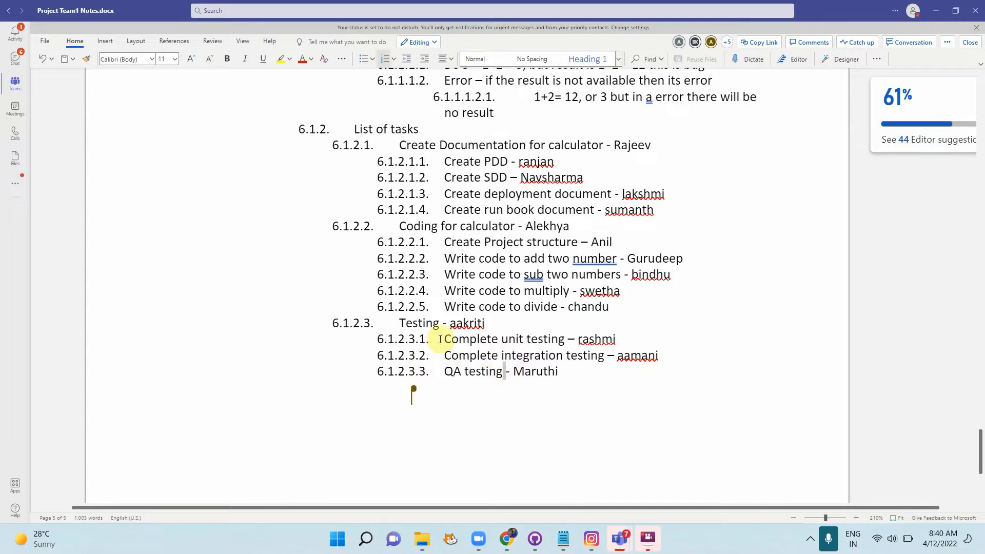
{"action": "key", "text": "alt+Tab"}
{"action": "left_click", "coordinate": [172, 289]}
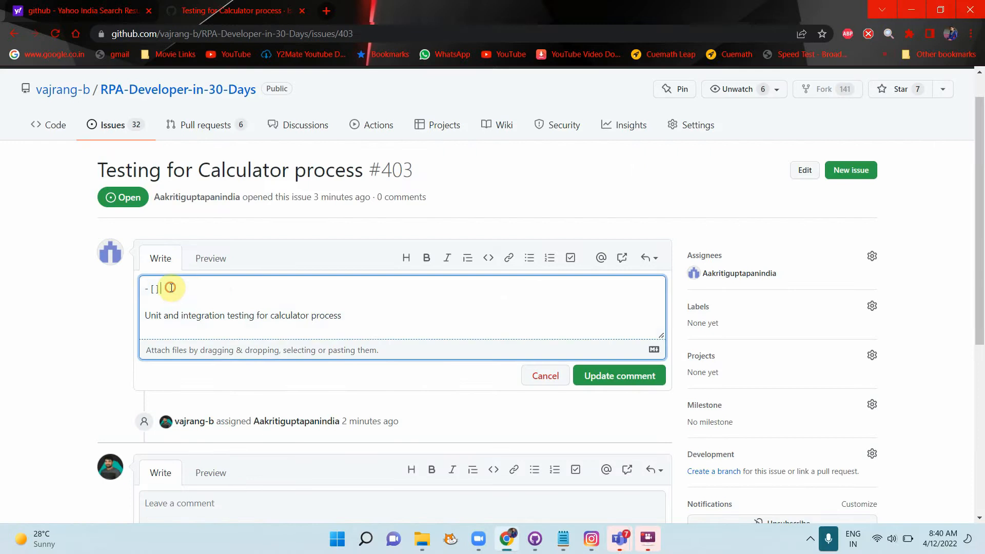
{"action": "type", "text": "#"}
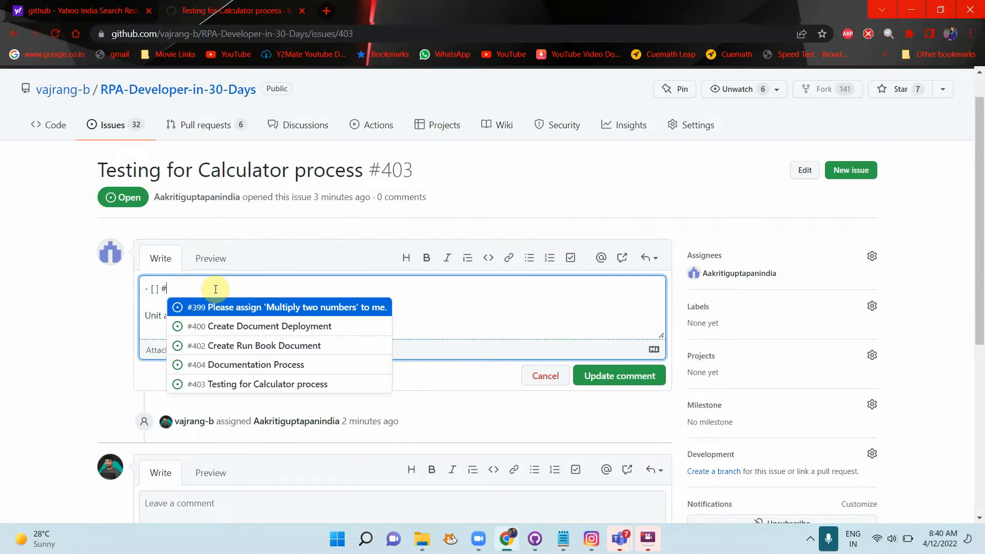
{"action": "type", "text": "401"}
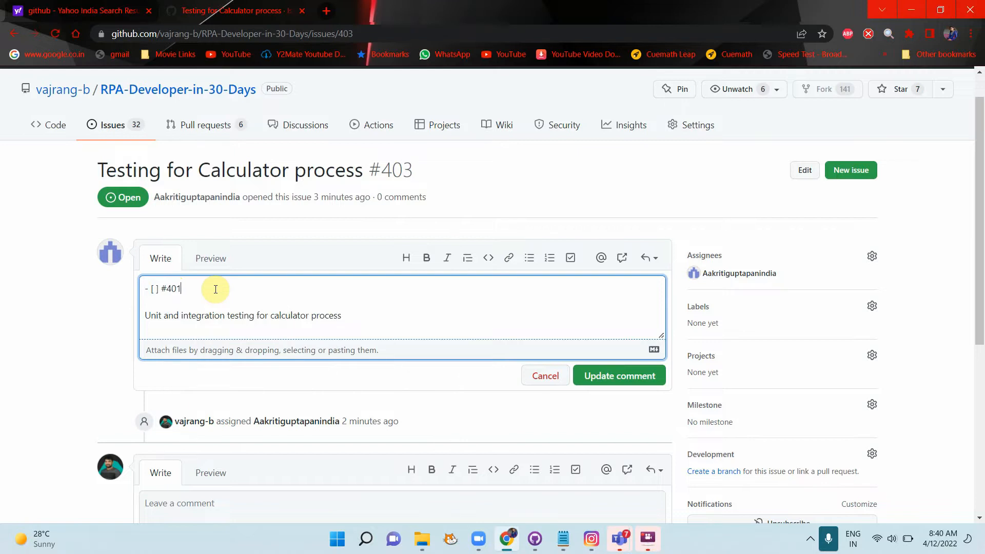
Step: Add a second task item linking #398 Integration Testing below #401
{"action": "key", "text": "Return"}
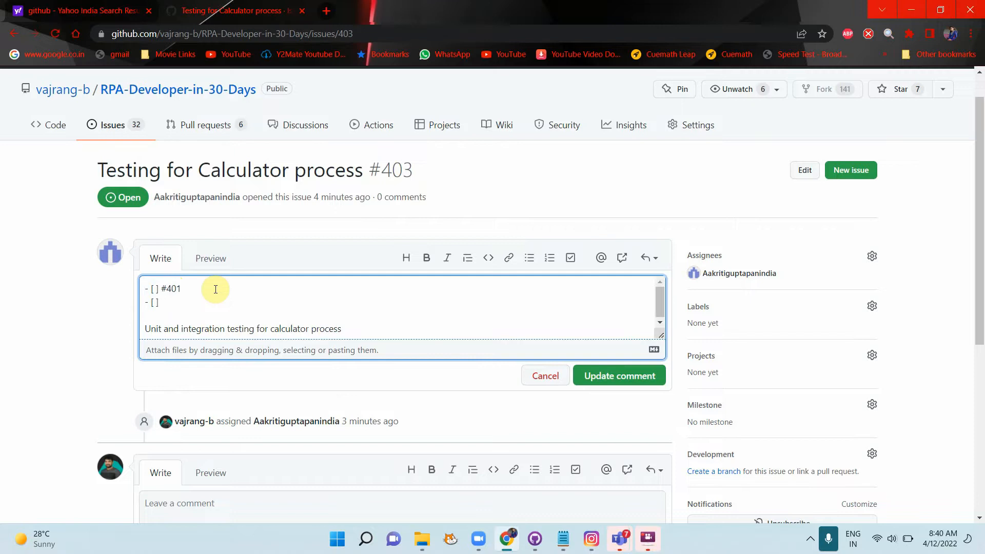
{"action": "type", "text": "#"}
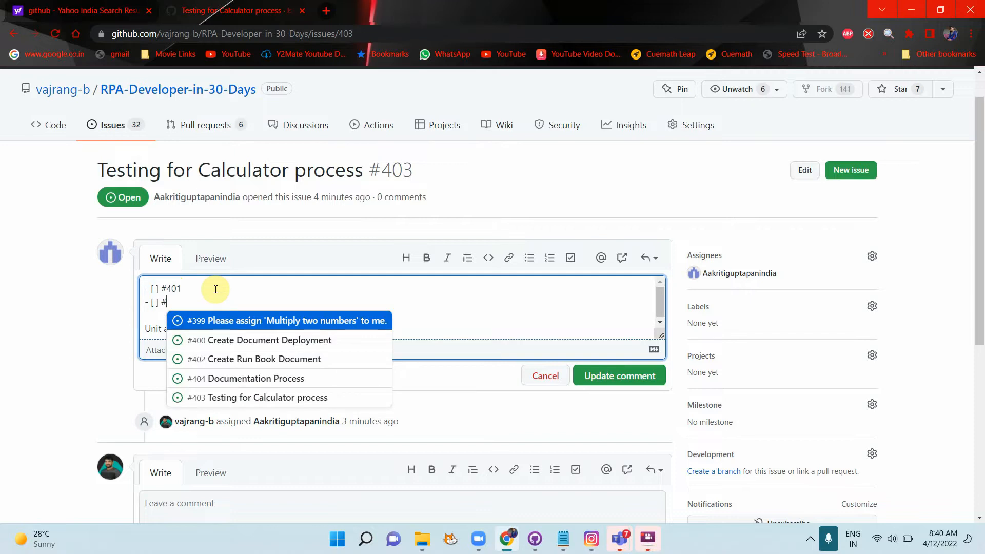
{"action": "type", "text": "398"}
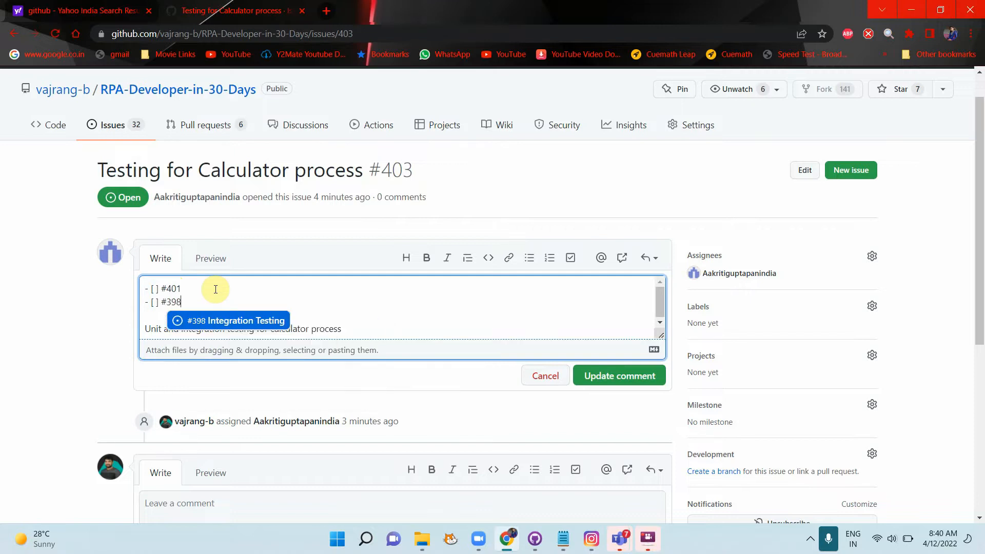
{"action": "key", "text": "Return"}
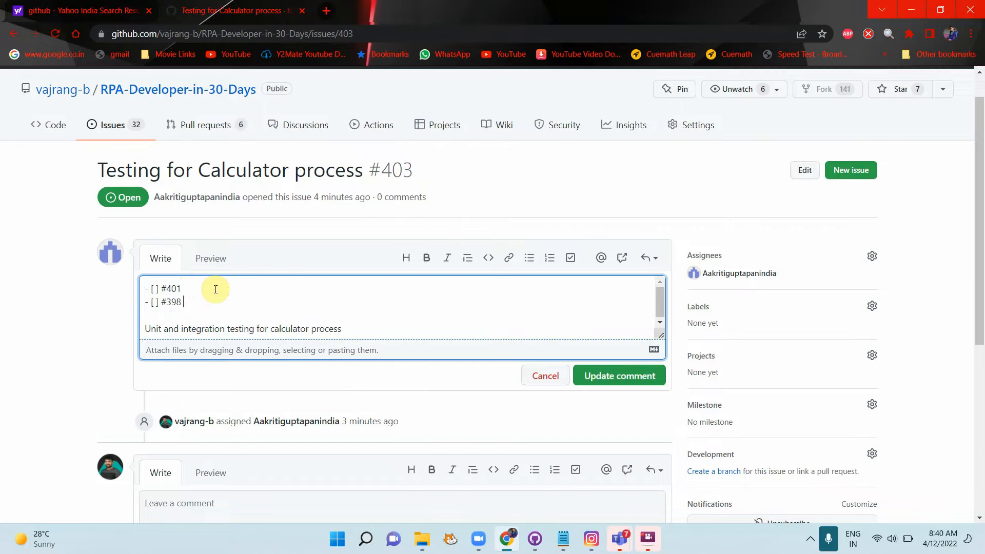
{"action": "key", "text": "Return"}
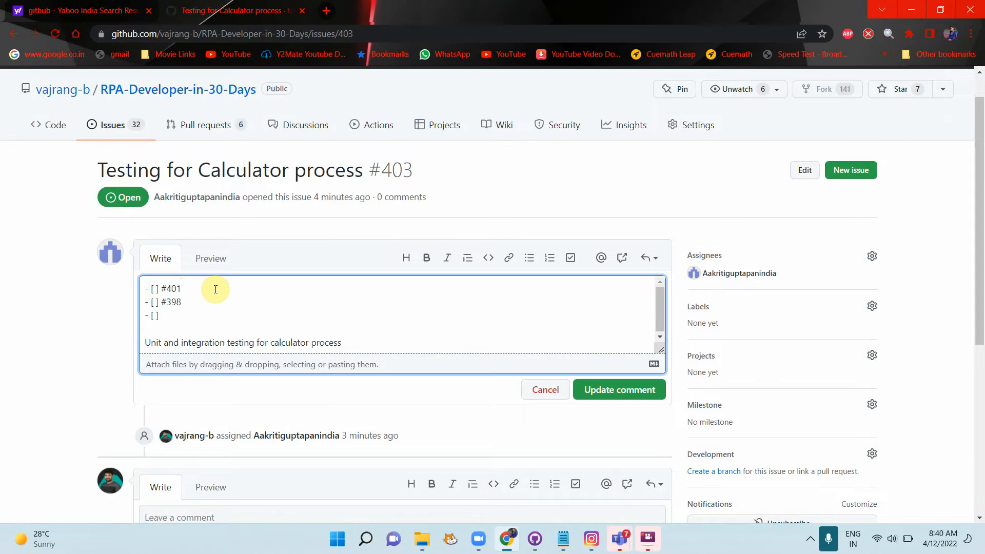
{"action": "left_click", "coordinate": [182, 289]}
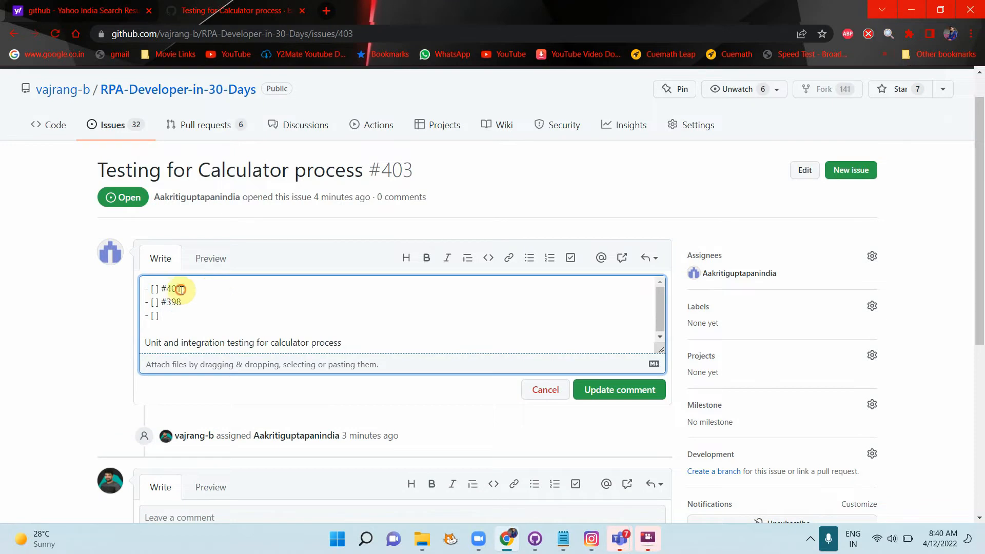
{"action": "type", "text": "1"}
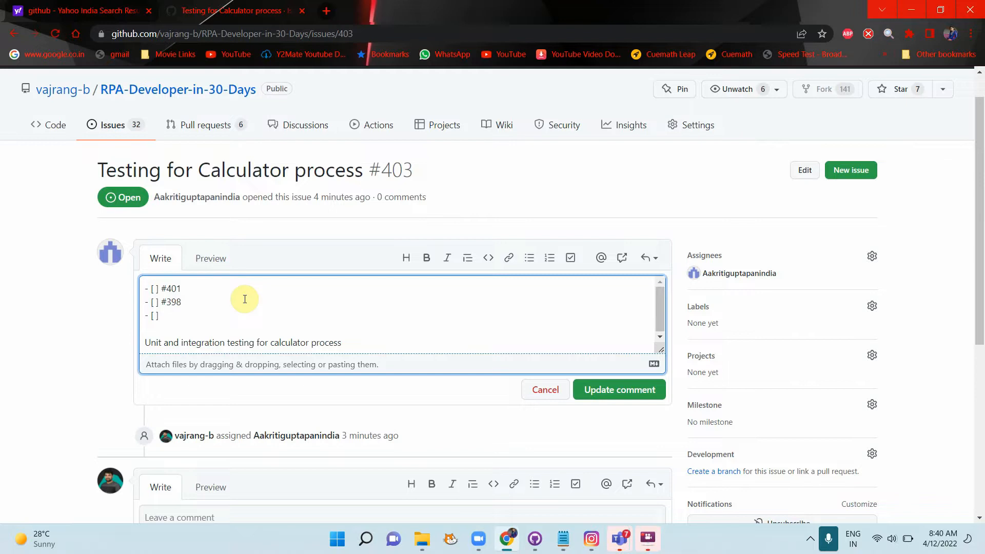
{"action": "key", "text": "Tab"}
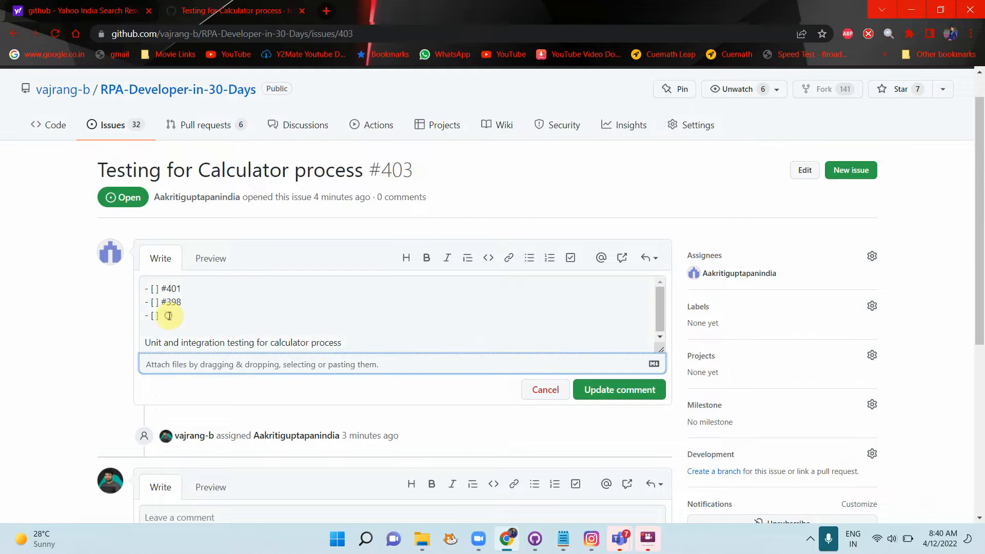
{"action": "left_click", "coordinate": [169, 315]}
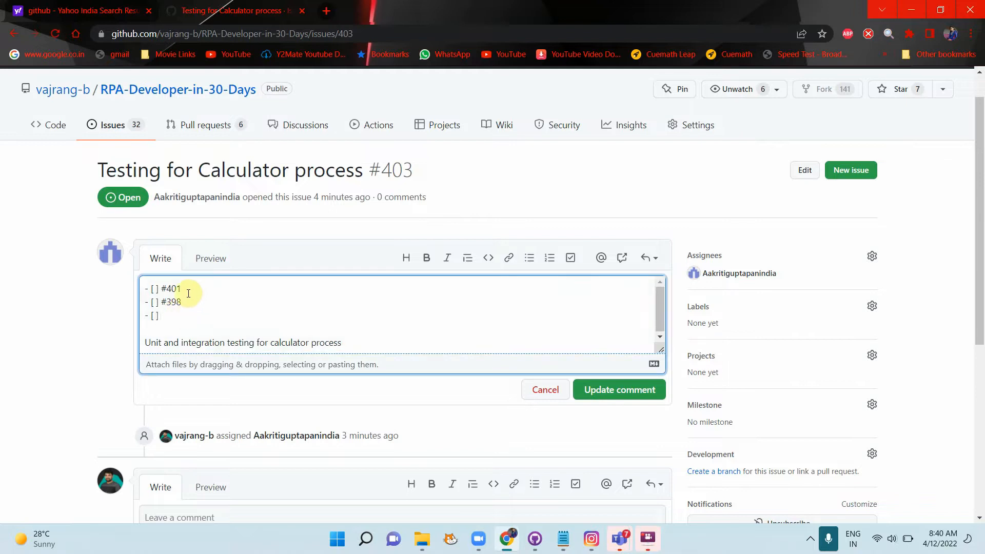
{"action": "left_click", "coordinate": [187, 302]}
{"action": "left_click", "coordinate": [172, 314]}
{"action": "key", "text": "Tab"}
Step: Add a third task item linking #397 Complete unit testing and save the comment
{"action": "key", "text": "alt+Tab"}
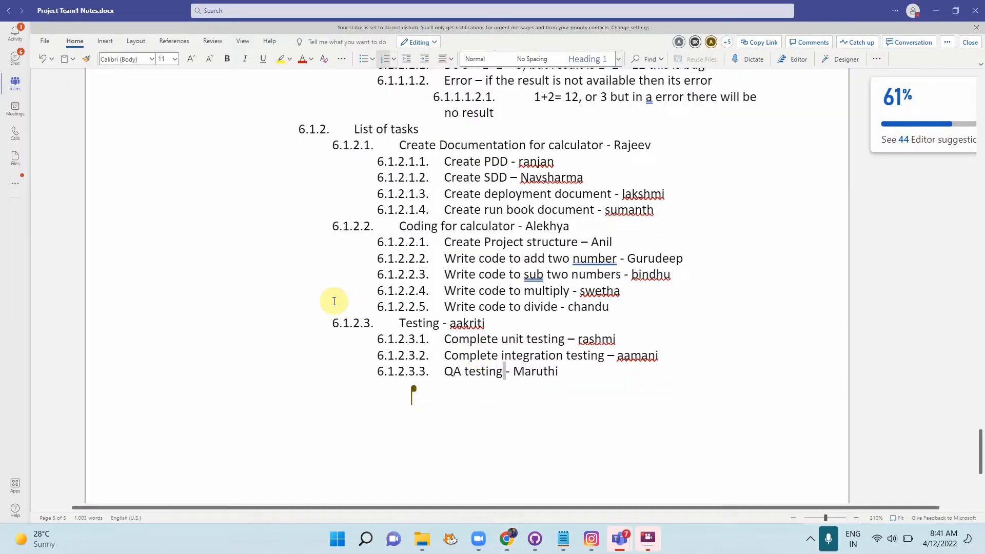
{"action": "key", "text": "alt+Tab"}
{"action": "left_click", "coordinate": [172, 316]}
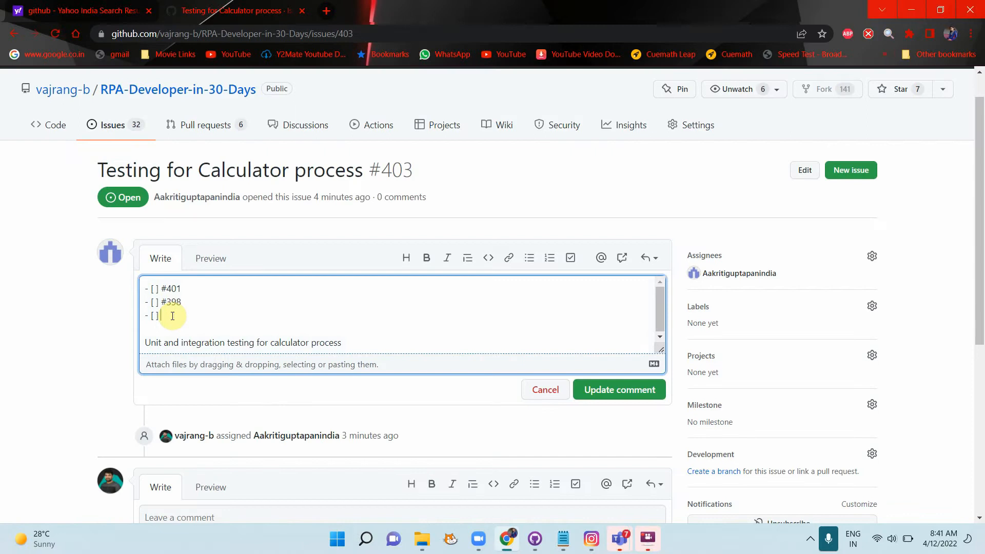
{"action": "type", "text": "#"}
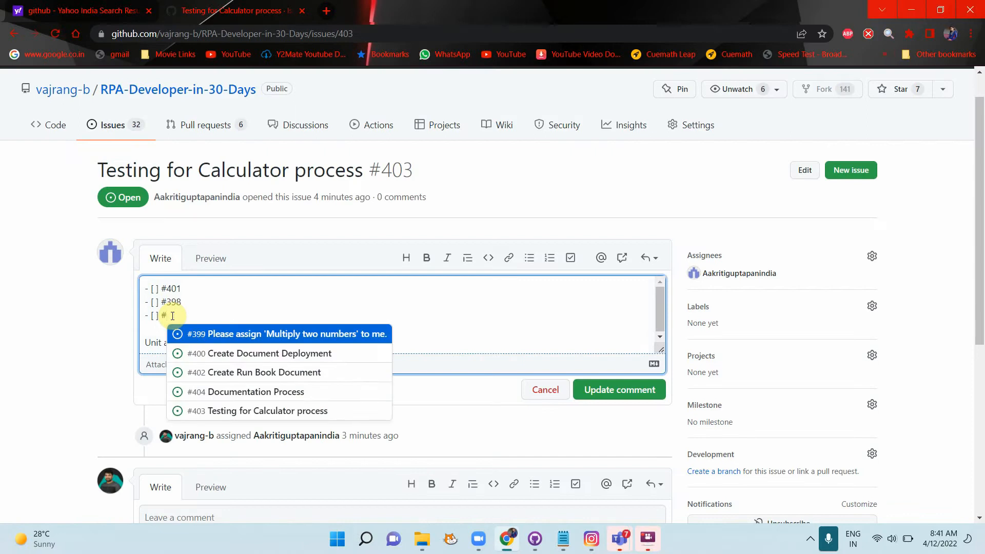
{"action": "type", "text": "397"}
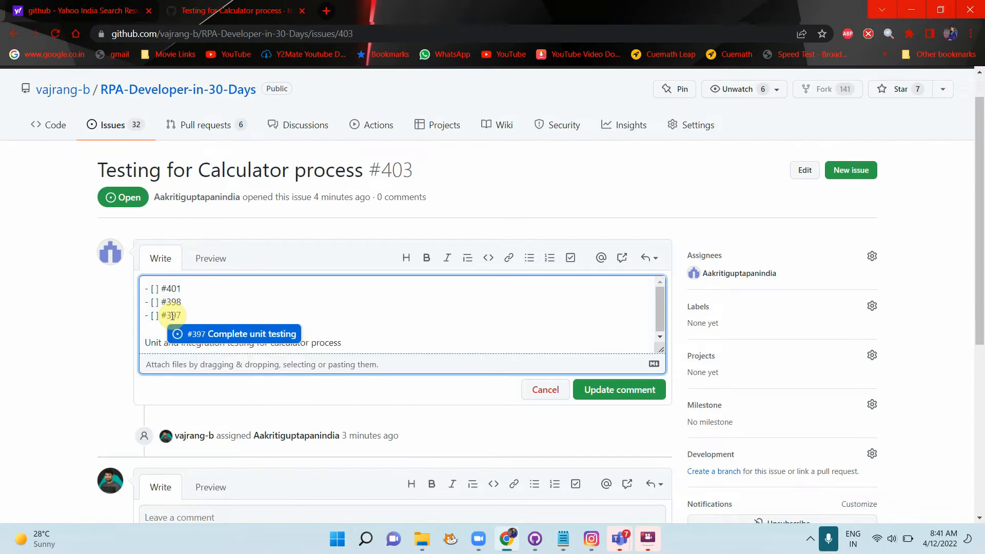
{"action": "key", "text": "Return"}
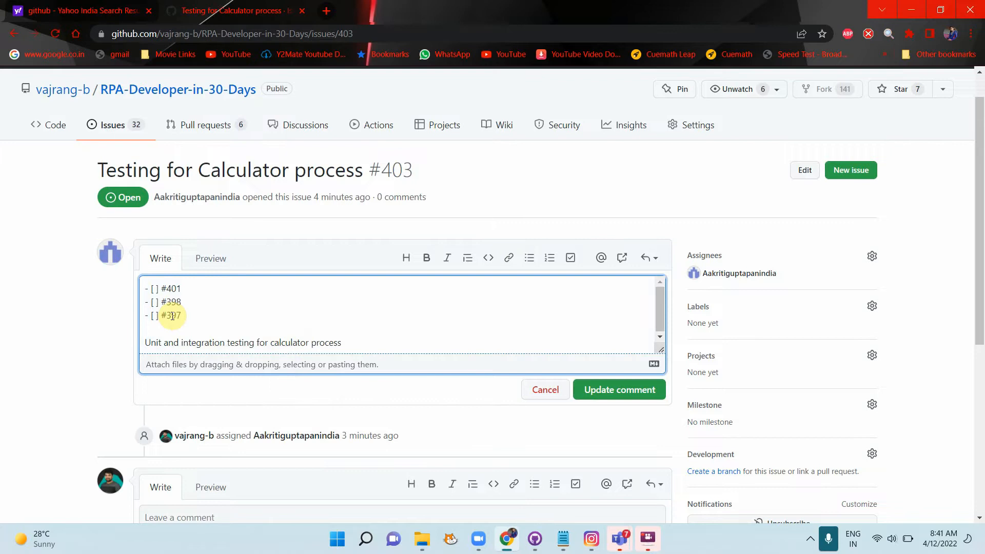
{"action": "left_click", "coordinate": [590, 395]}
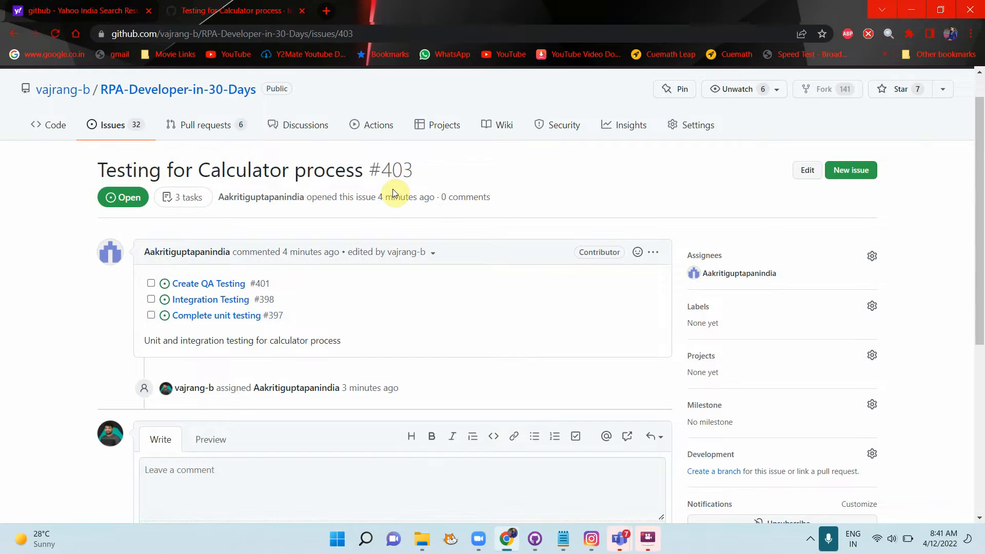
Step: Apply the bug label to issue #403 and go back to the open issues list
{"action": "left_click_drag", "start_coordinate": [318, 280], "coordinate": [260, 358]}
{"action": "left_click", "coordinate": [81, 352]}
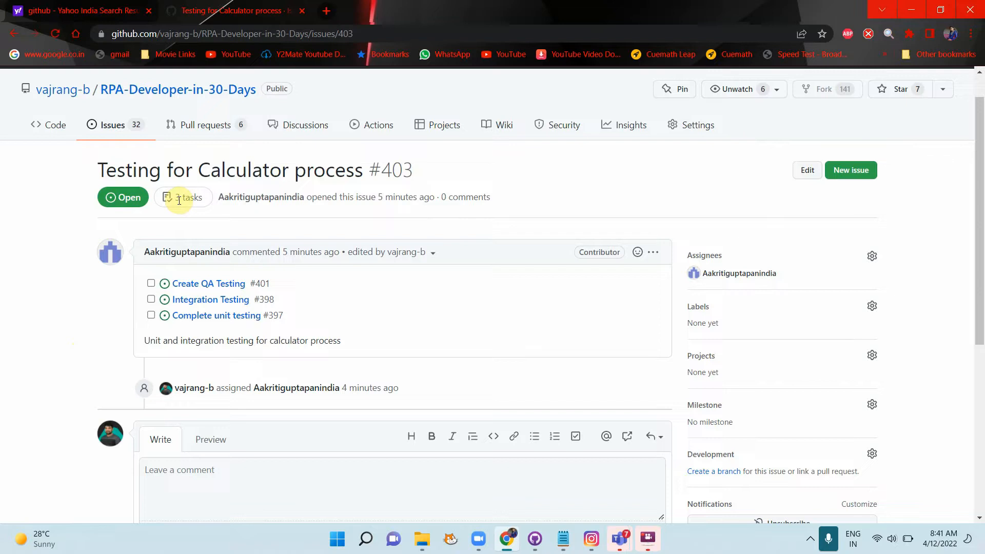
{"action": "left_click", "coordinate": [873, 308]}
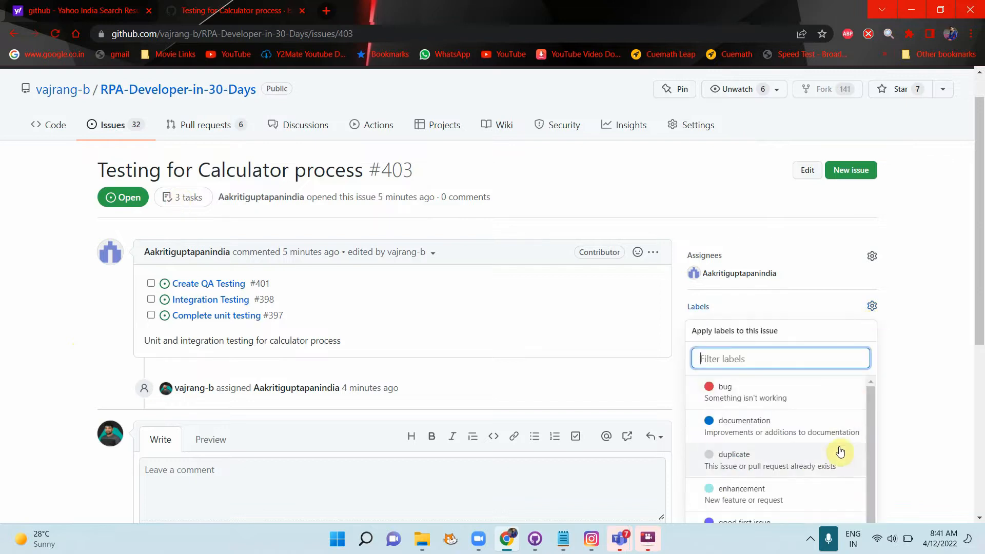
{"action": "scroll", "coordinate": [840, 451], "scroll_direction": "down", "scroll_amount": 1}
{"action": "scroll", "coordinate": [840, 451], "scroll_direction": "up", "scroll_amount": 1}
{"action": "left_click", "coordinate": [779, 393]}
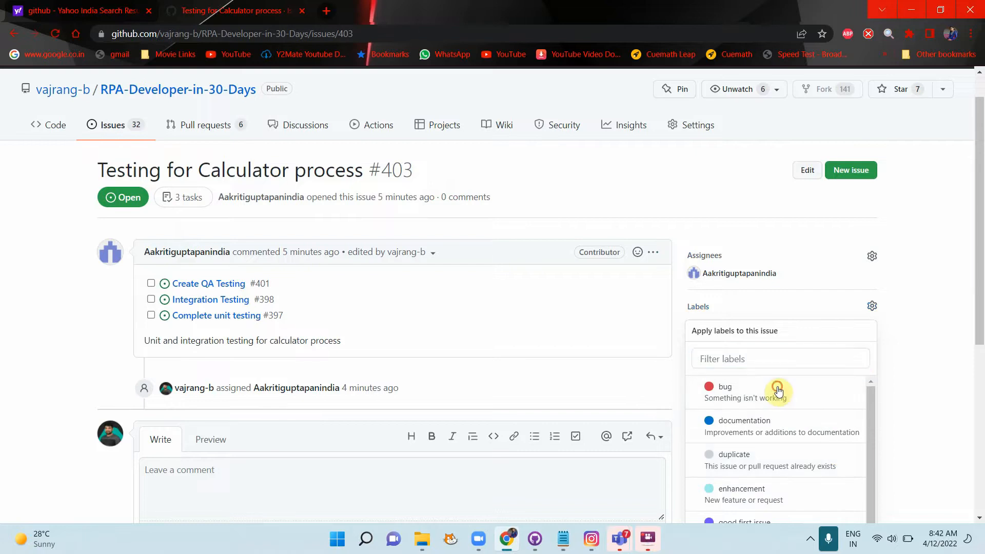
{"action": "left_click", "coordinate": [902, 400]}
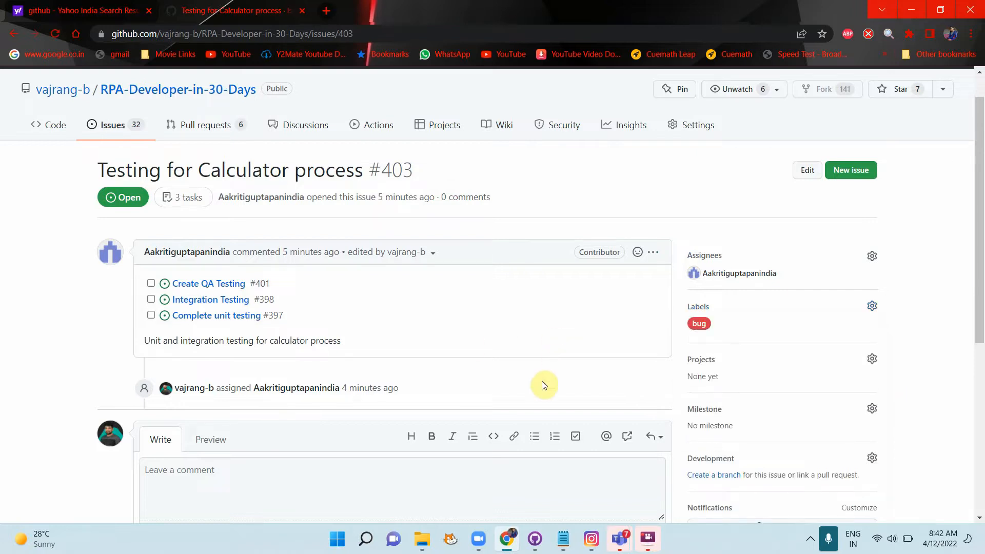
{"action": "left_click", "coordinate": [126, 124]}
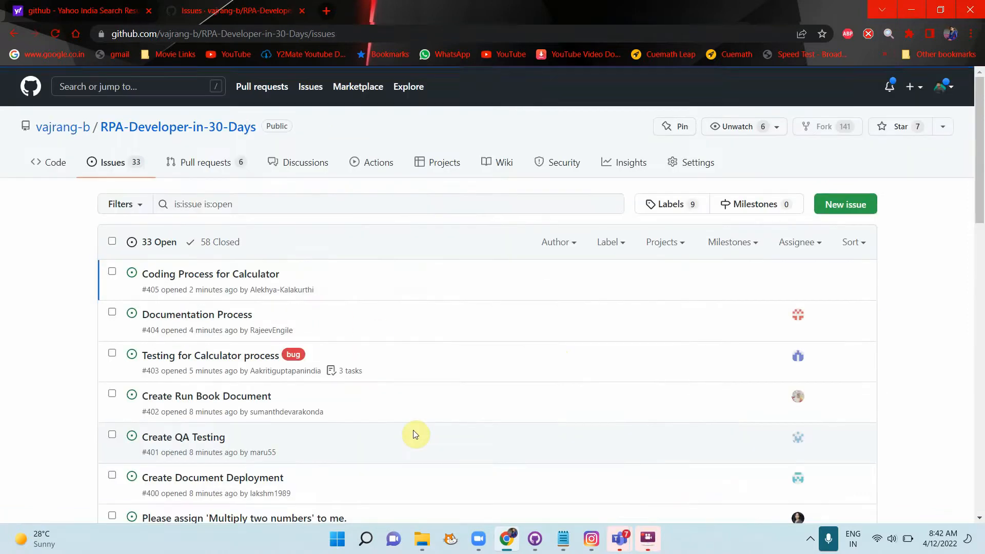
Step: Open issue #405 Coding Process for Calculator and highlight the coding sub-tasks in the notes
{"action": "key", "text": "alt+Tab"}
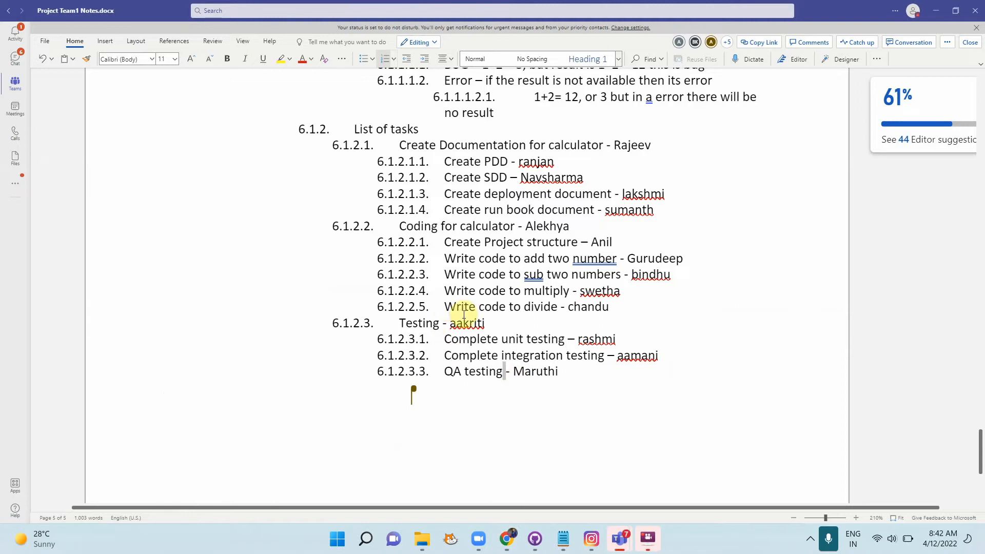
{"action": "scroll", "coordinate": [464, 314], "scroll_direction": "up", "scroll_amount": 2}
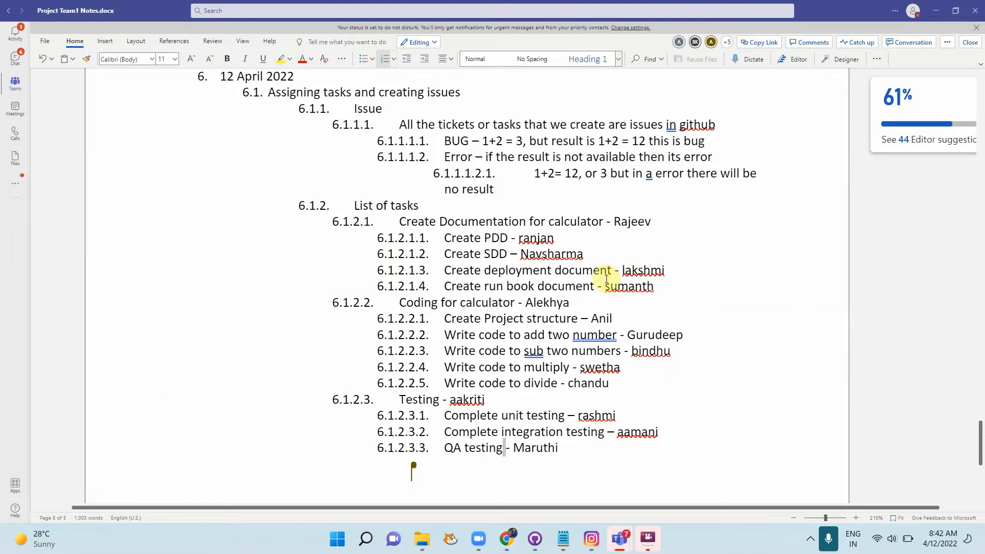
{"action": "key", "text": "alt+Tab"}
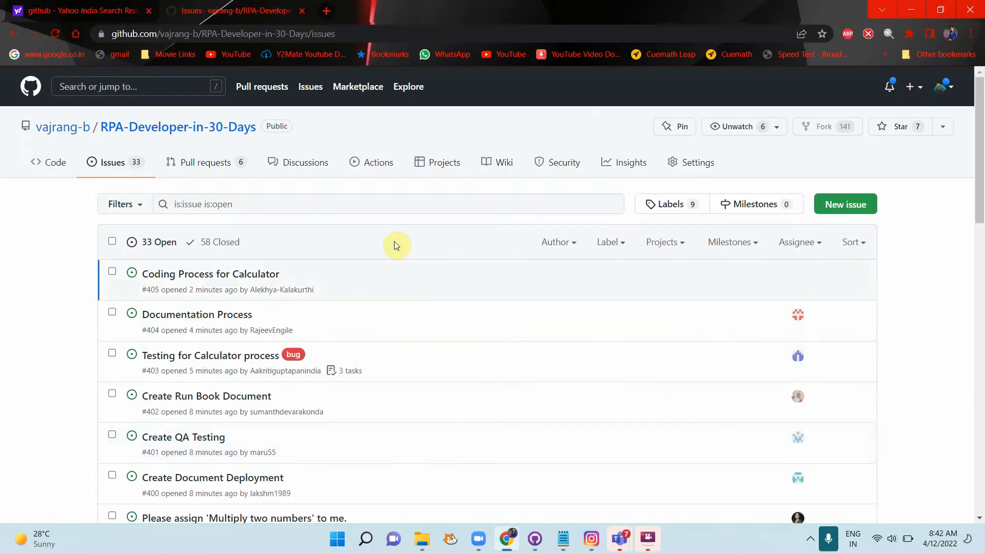
{"action": "left_click", "coordinate": [238, 273]}
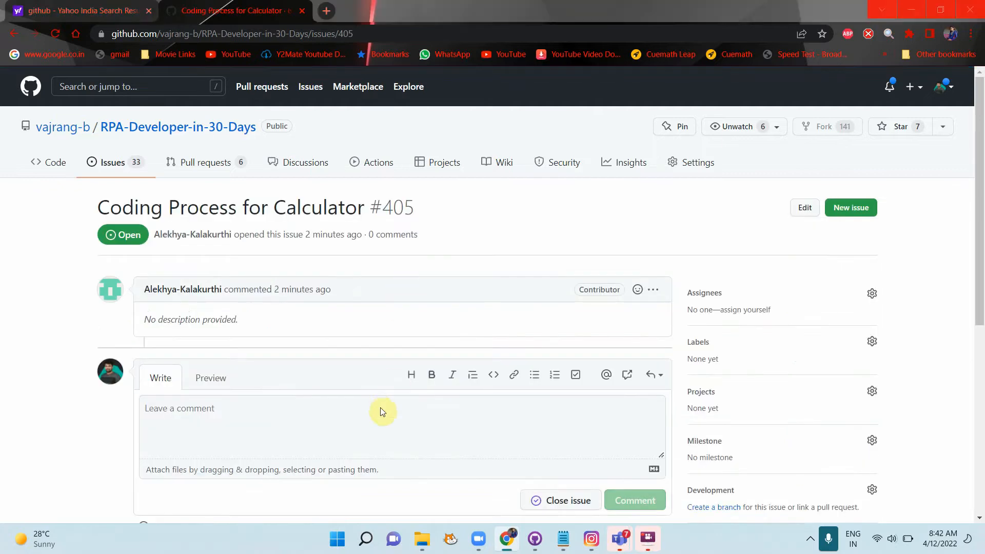
{"action": "key", "text": "alt+Tab"}
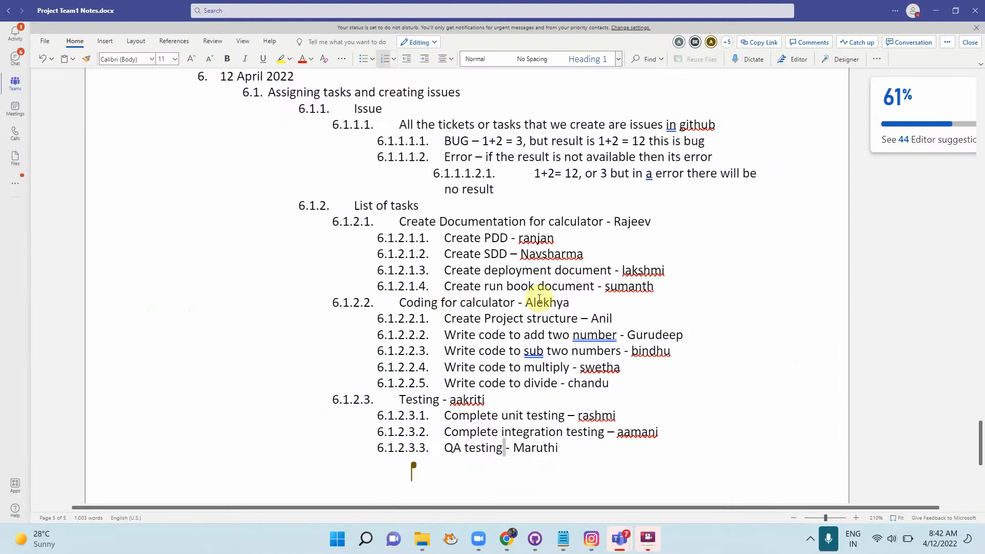
{"action": "left_click_drag", "start_coordinate": [440, 320], "coordinate": [612, 385]}
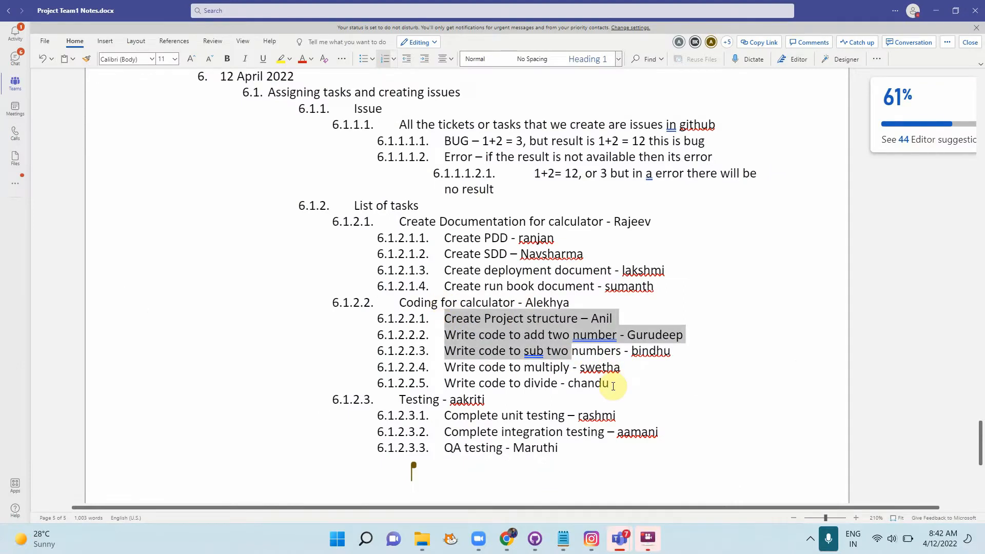
Step: Return to issue #405, still reading 'No description provided', and reload the page
{"action": "key", "text": "alt+Tab"}
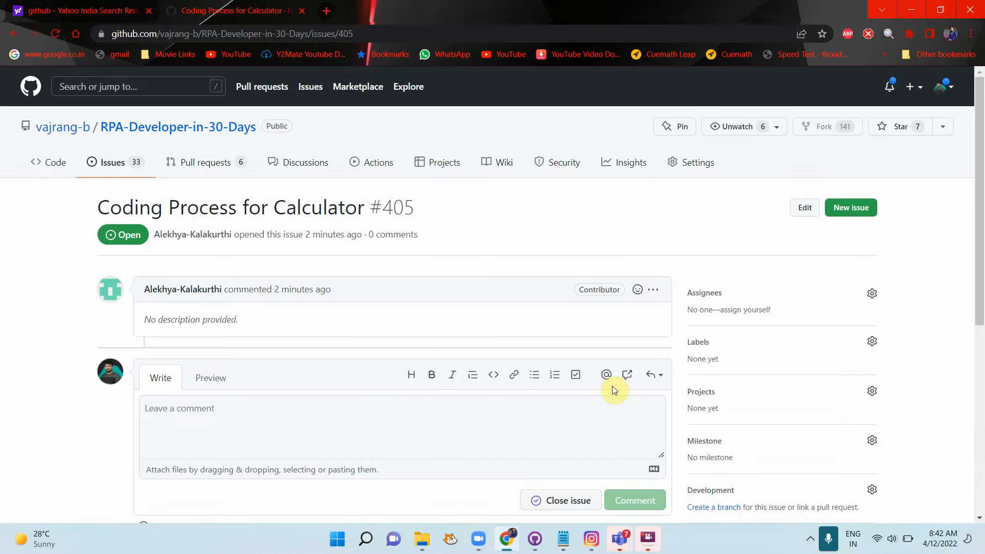
{"action": "key", "text": "alt+Tab"}
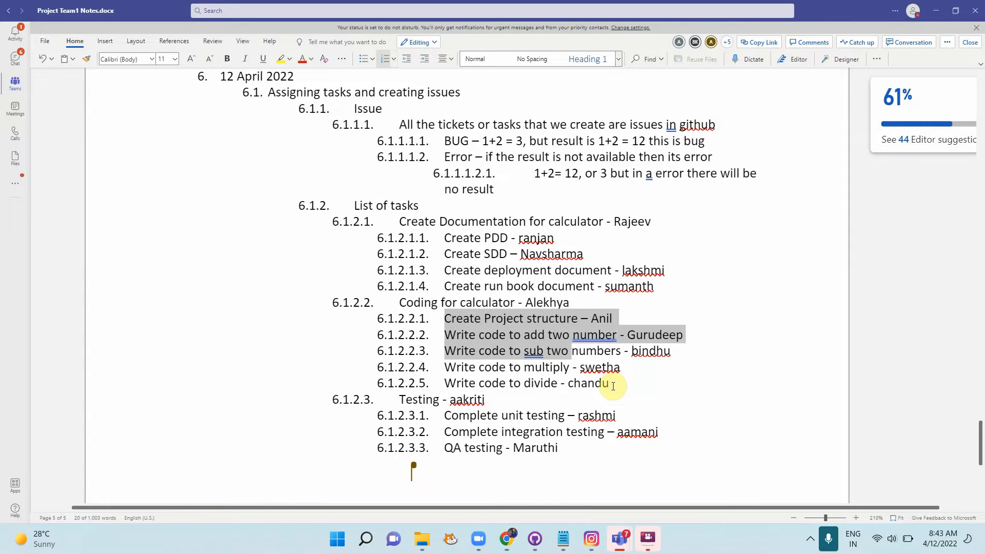
{"action": "key", "text": "alt+Tab"}
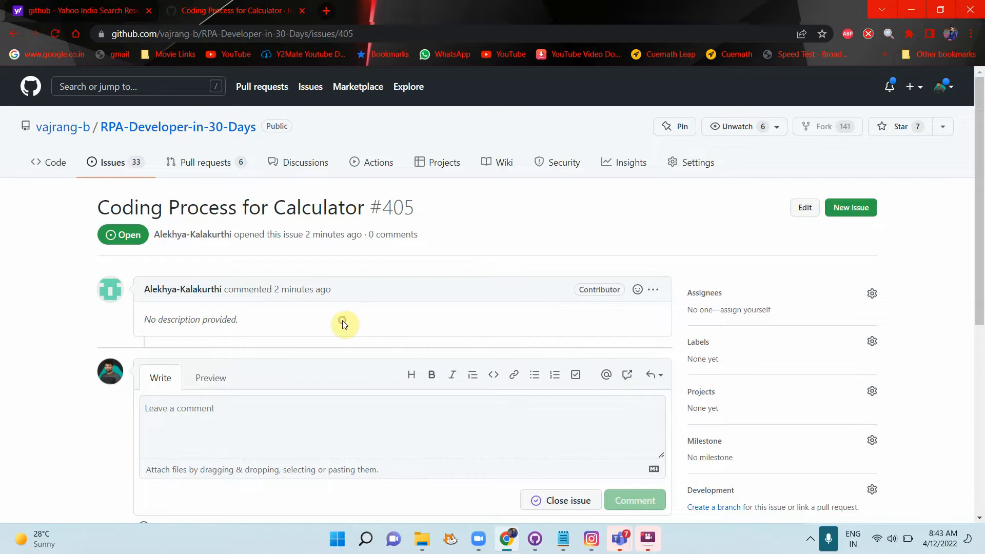
{"action": "triple_click", "coordinate": [218, 319]}
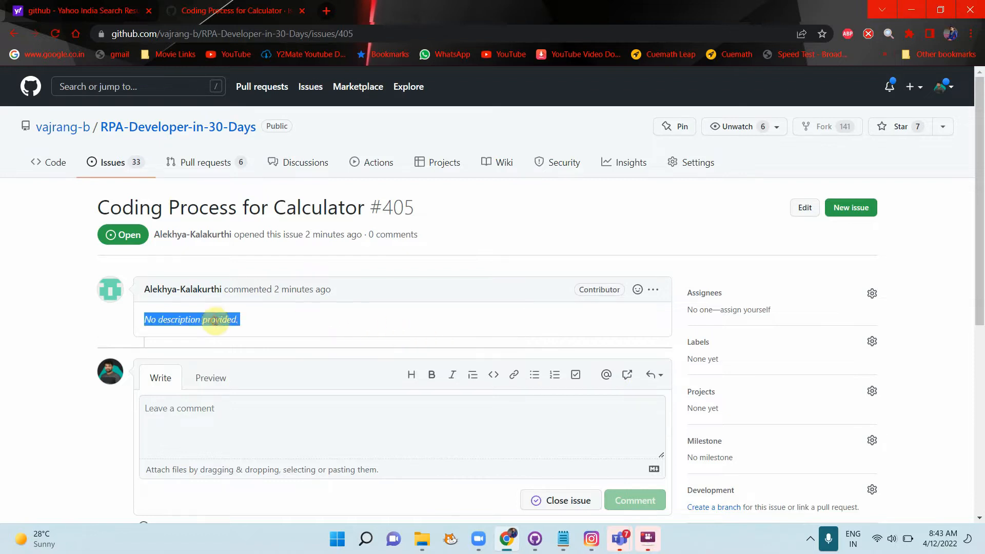
{"action": "left_click", "coordinate": [291, 328]}
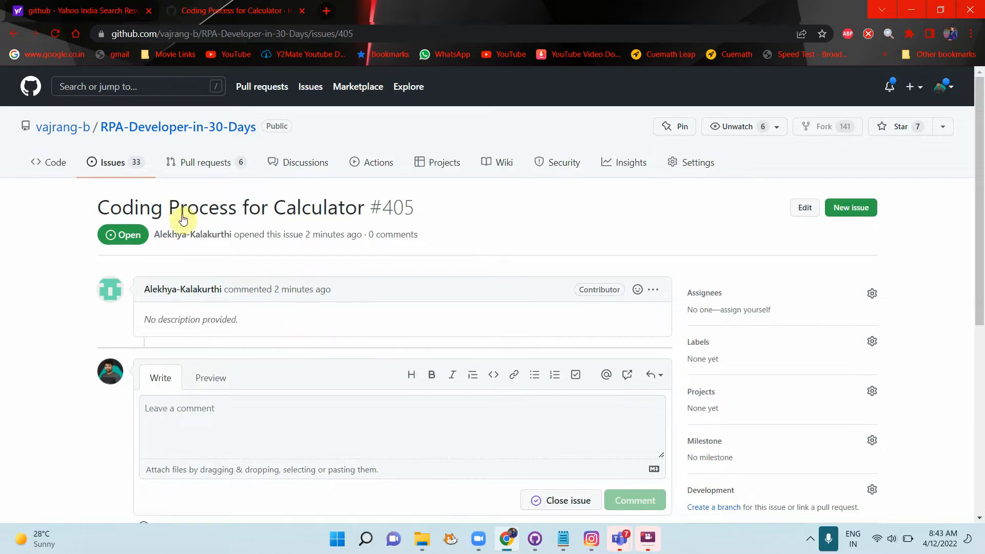
{"action": "left_click", "coordinate": [56, 35]}
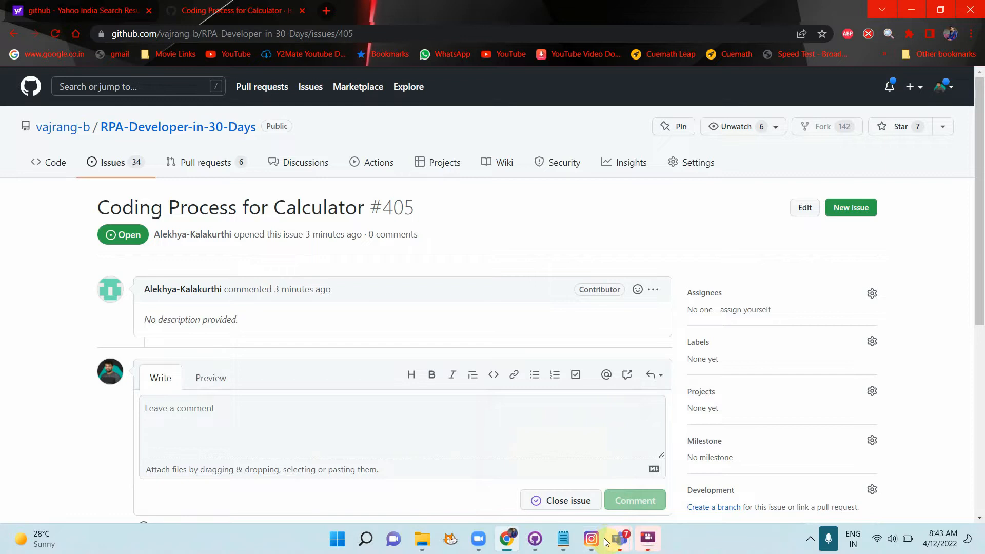
Step: Bring the Rpa project team1 meeting window forward and raise system volume to 100
{"action": "mouse_move", "coordinate": [619, 540]}
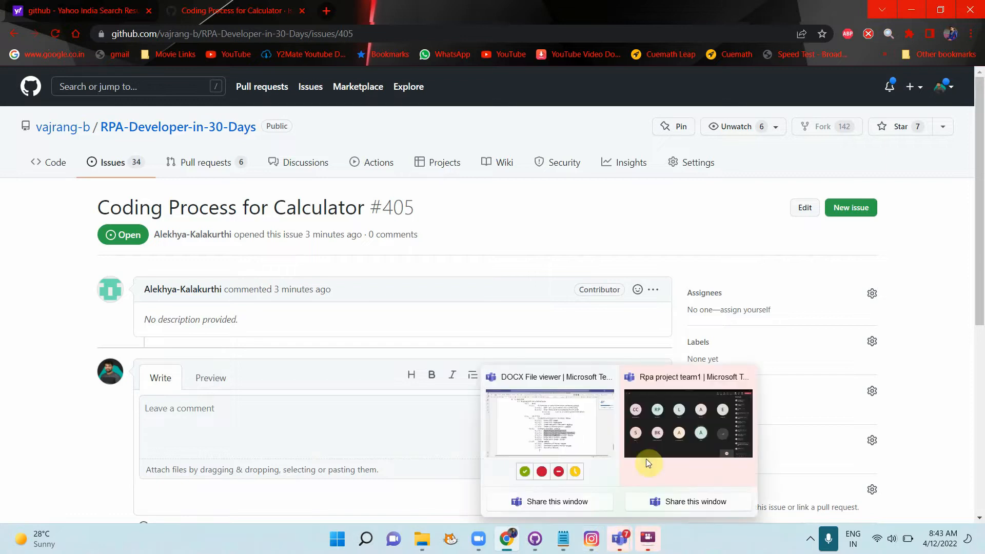
{"action": "left_click", "coordinate": [652, 436]}
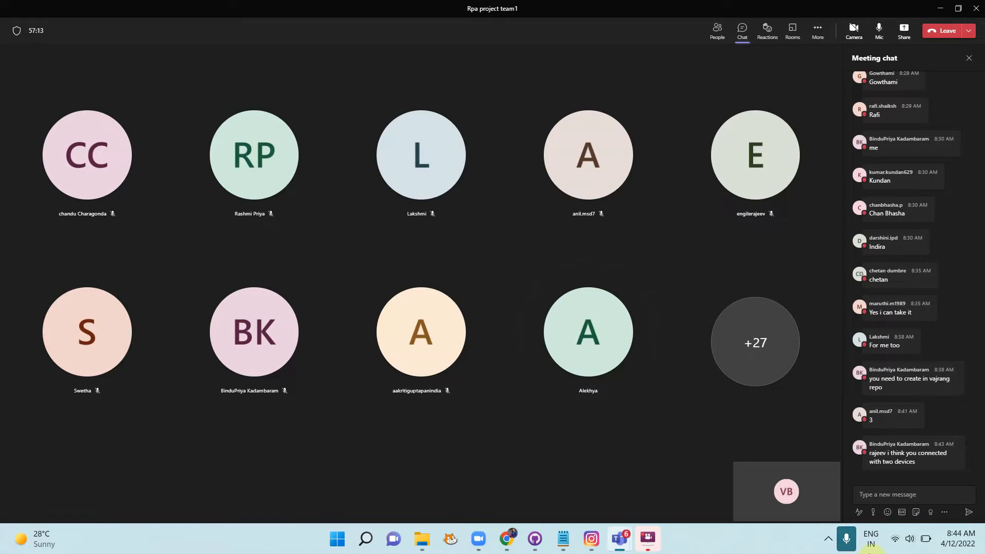
{"action": "left_click", "coordinate": [911, 542]}
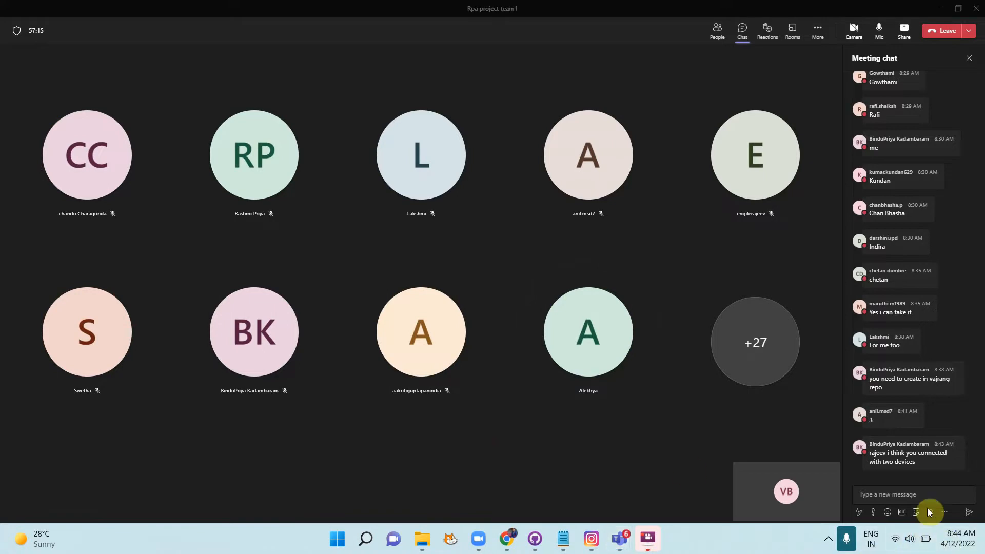
{"action": "left_click_drag", "start_coordinate": [921, 455], "coordinate": [944, 459]}
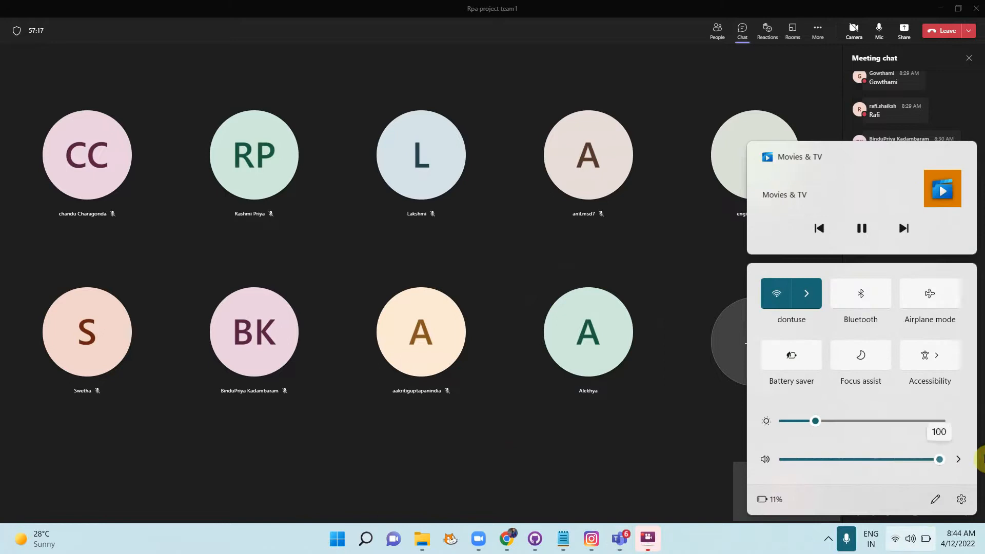
{"action": "left_click", "coordinate": [585, 430]}
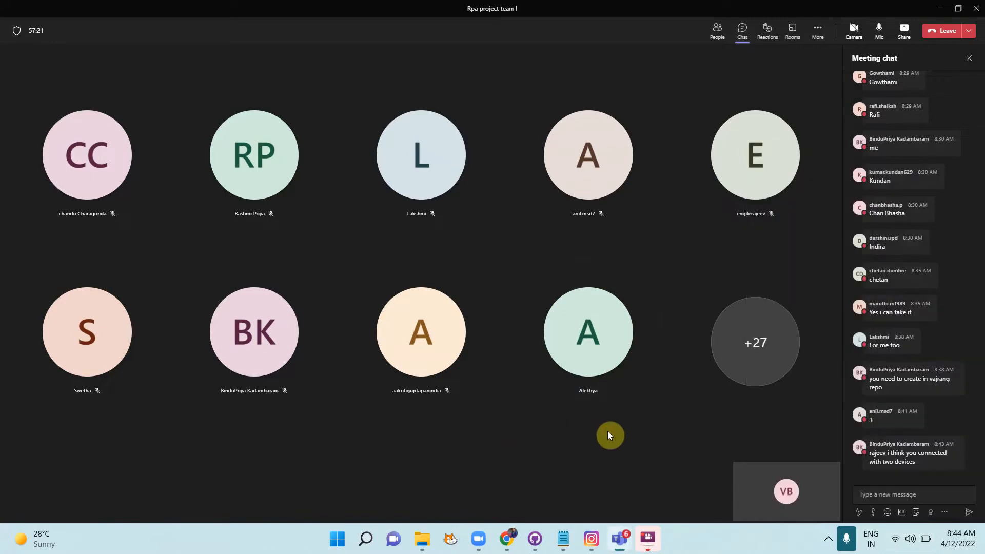
{"action": "key", "text": "ctrl+a"}
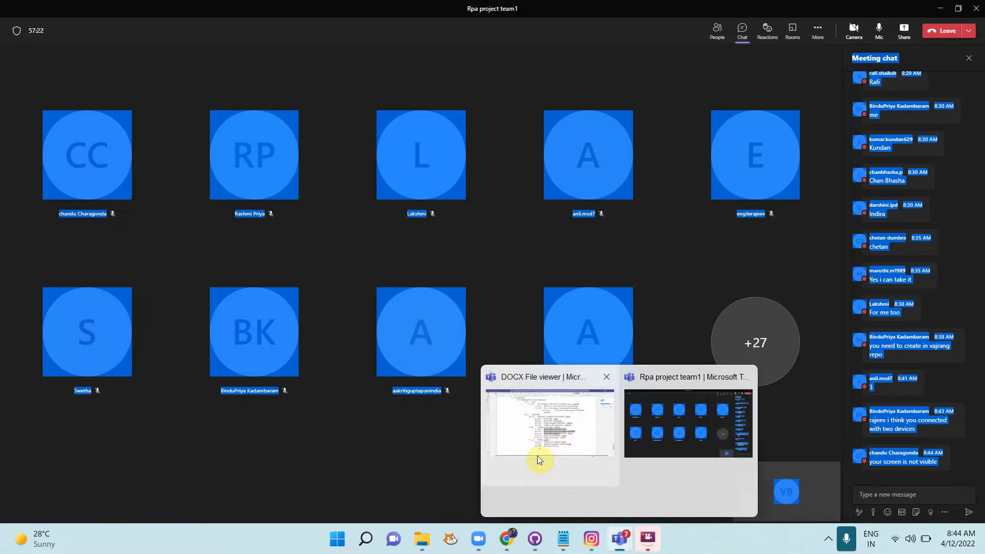
{"action": "left_click", "coordinate": [403, 452]}
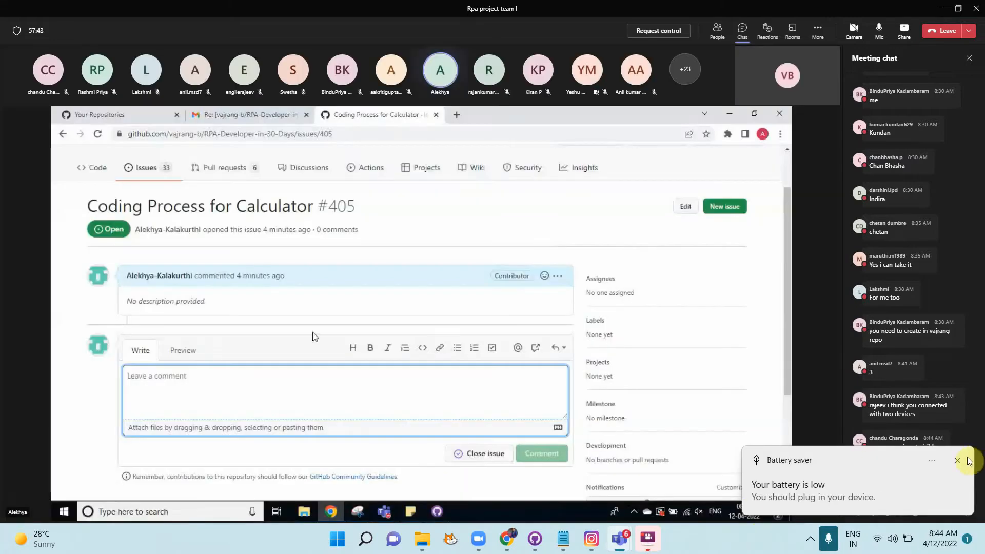
Step: Dismiss the low-battery notification and open the issue's first comment for editing
{"action": "left_click", "coordinate": [958, 461]}
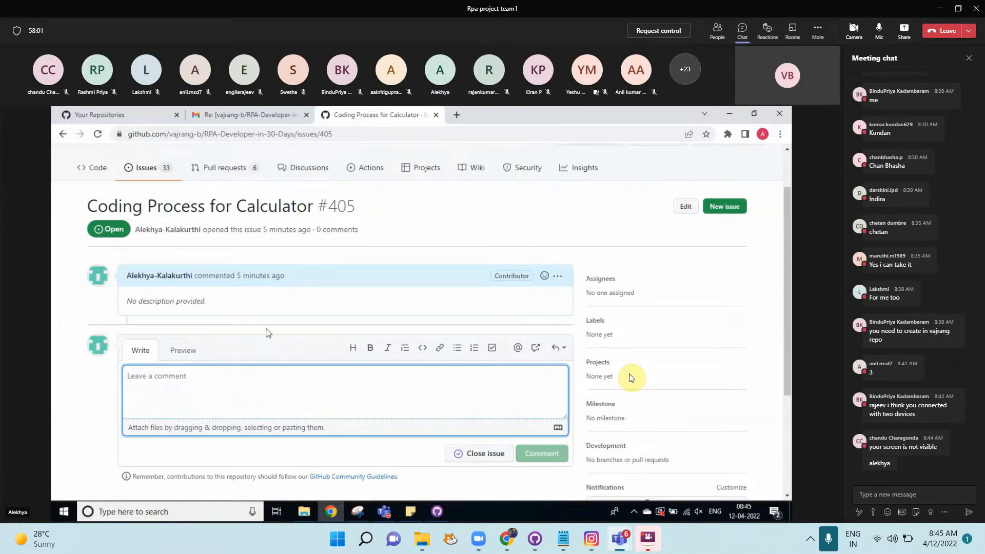
{"action": "left_click", "coordinate": [559, 277]}
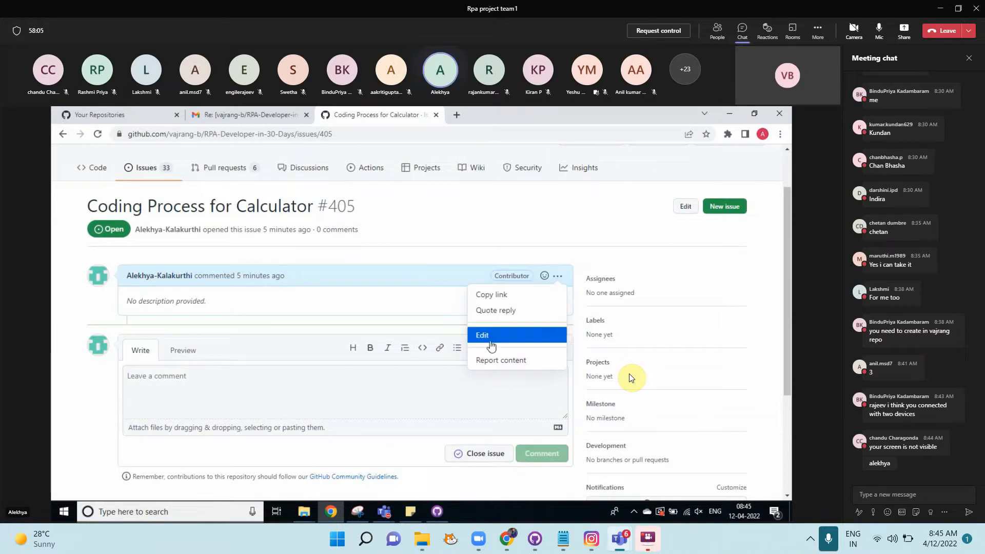
{"action": "left_click", "coordinate": [485, 335]}
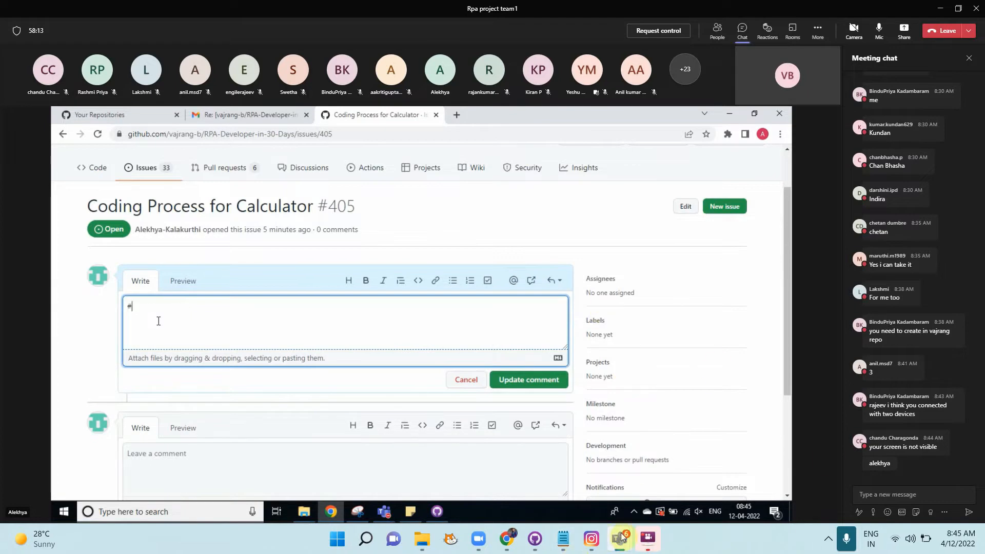
Step: List #393, #396 and #399 on separate lines, add an empty task item, and correct #39 to #399
{"action": "mouse_move", "coordinate": [624, 548]}
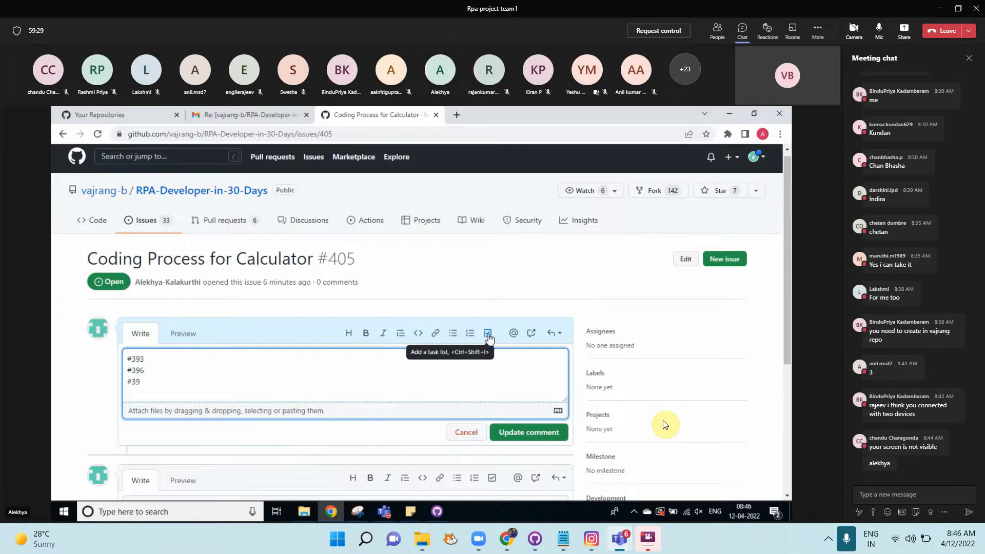
{"action": "left_click", "coordinate": [488, 337]}
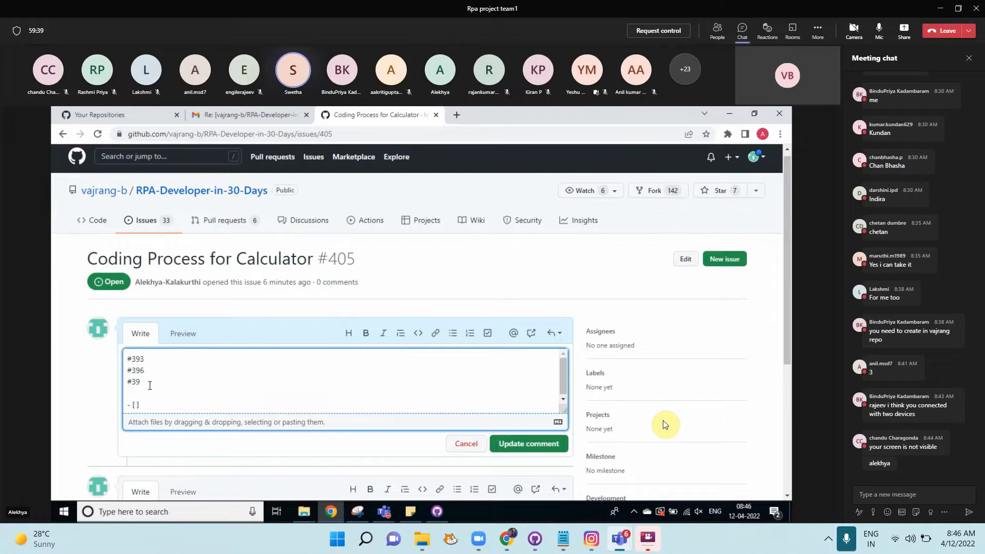
{"action": "left_click", "coordinate": [145, 385]}
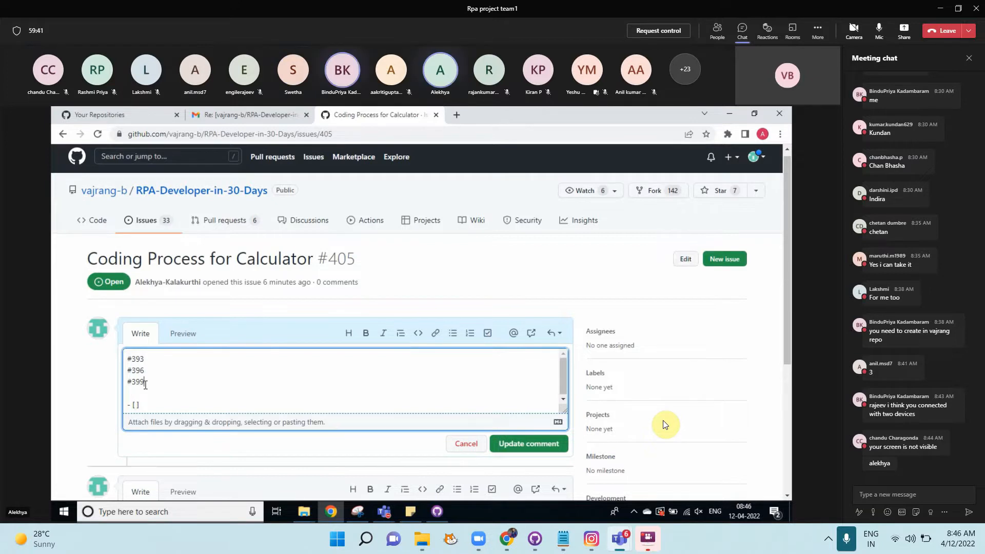
{"action": "type", "text": "9"}
{"action": "key", "text": "Return"}
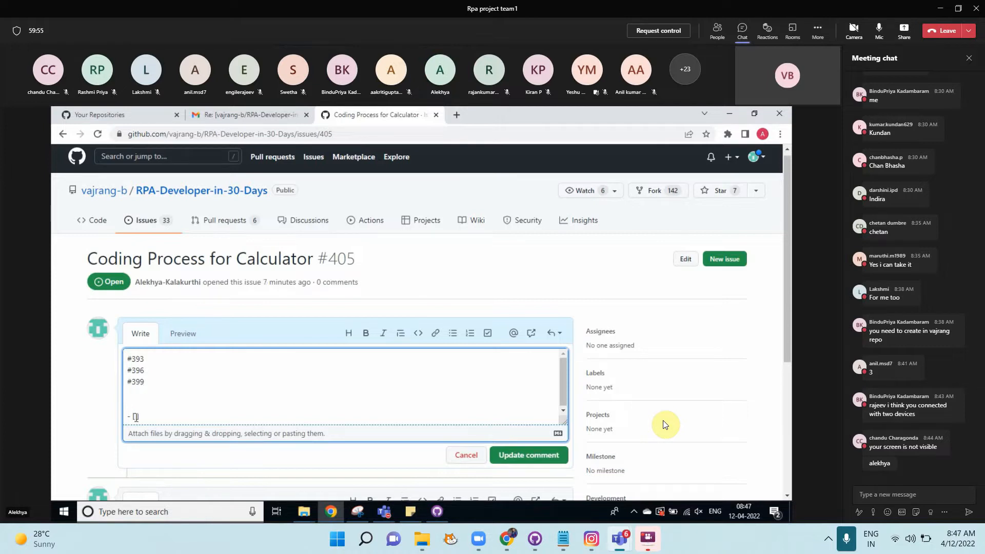
Step: Fill the empty task item with issue #393 from autocomplete, then start another empty task line below
{"action": "left_click", "coordinate": [135, 417]}
{"action": "type", "text": "#"}
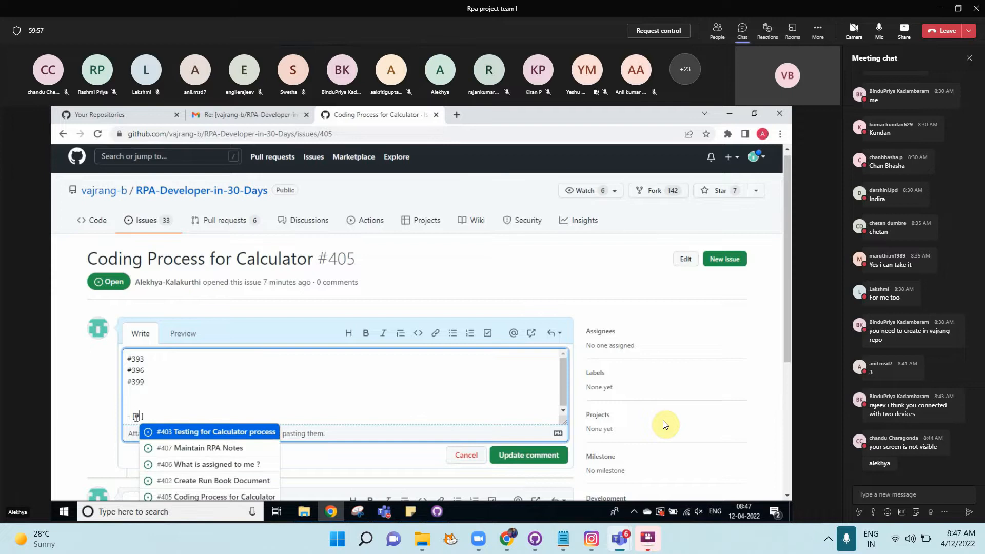
{"action": "type", "text": "3"}
{"action": "type", "text": "93"}
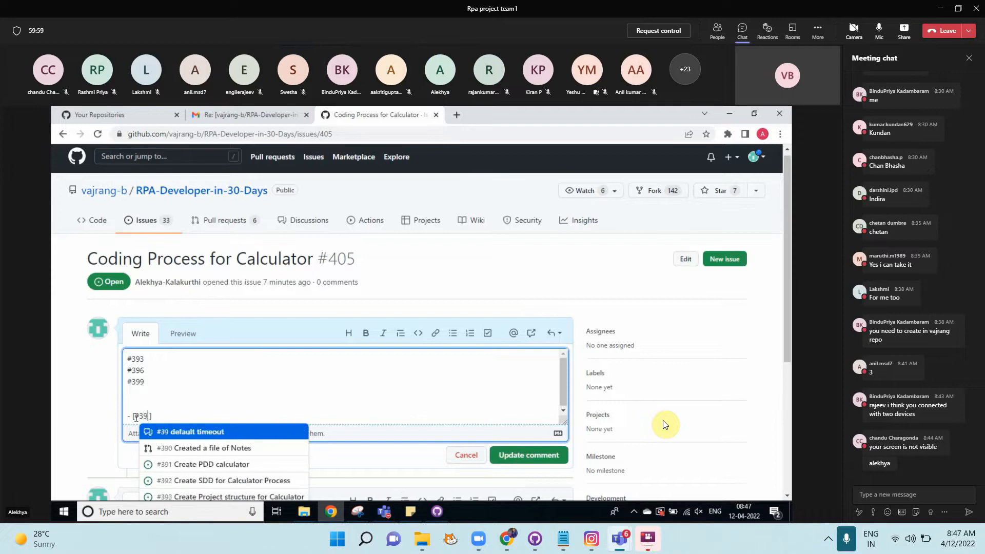
{"action": "left_click", "coordinate": [183, 436]}
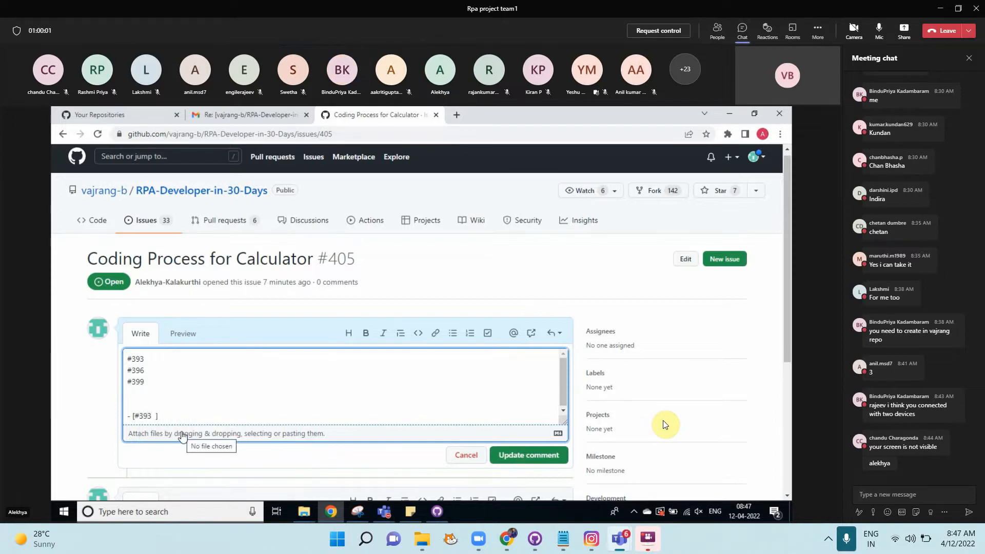
{"action": "key", "text": "Return"}
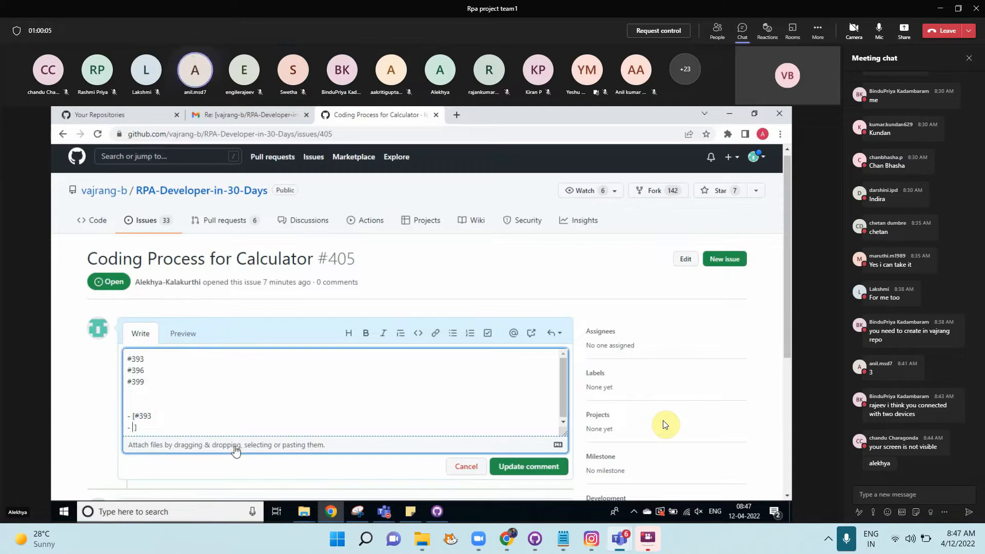
{"action": "key", "text": "BackSpace"}
{"action": "key", "text": "BackSpace"}
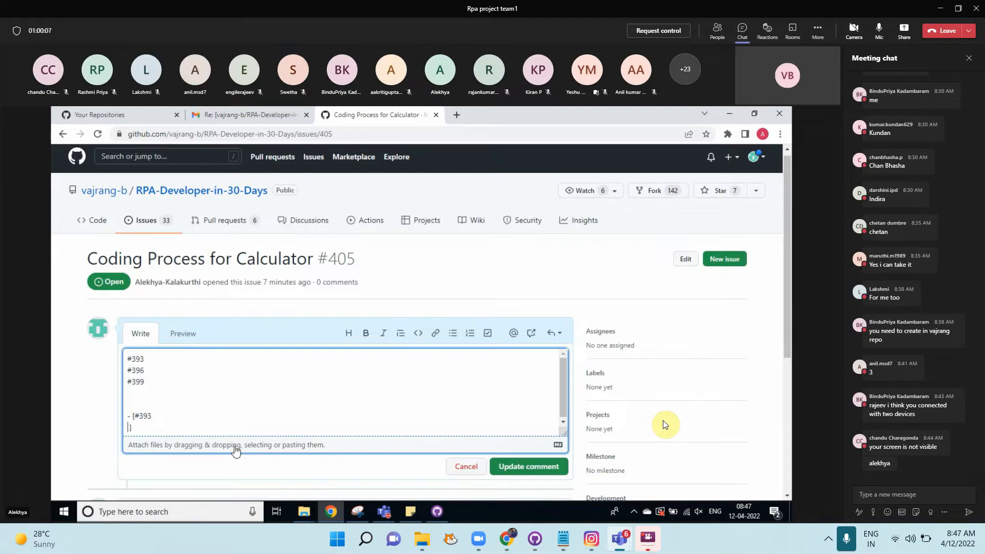
{"action": "key", "text": "BackSpace"}
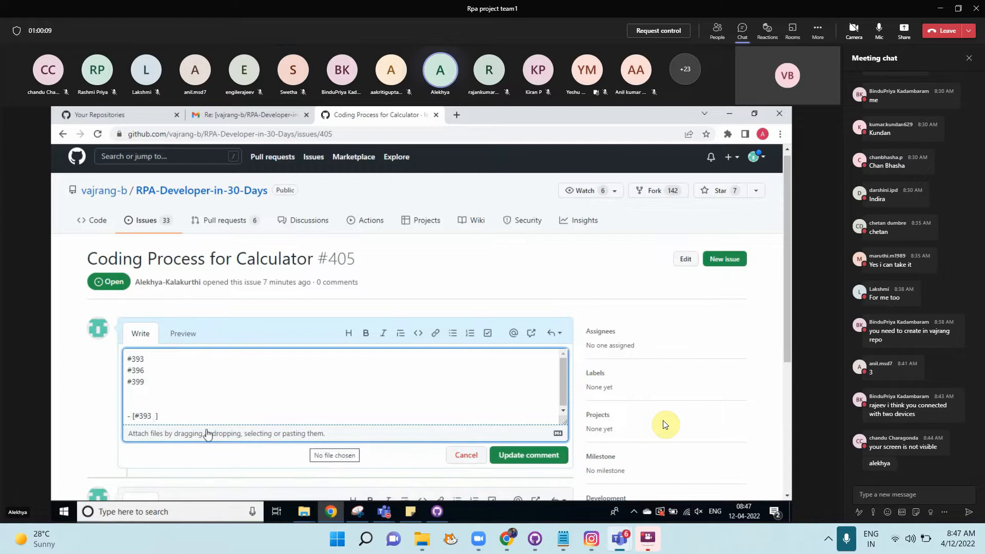
{"action": "left_click", "coordinate": [182, 415]}
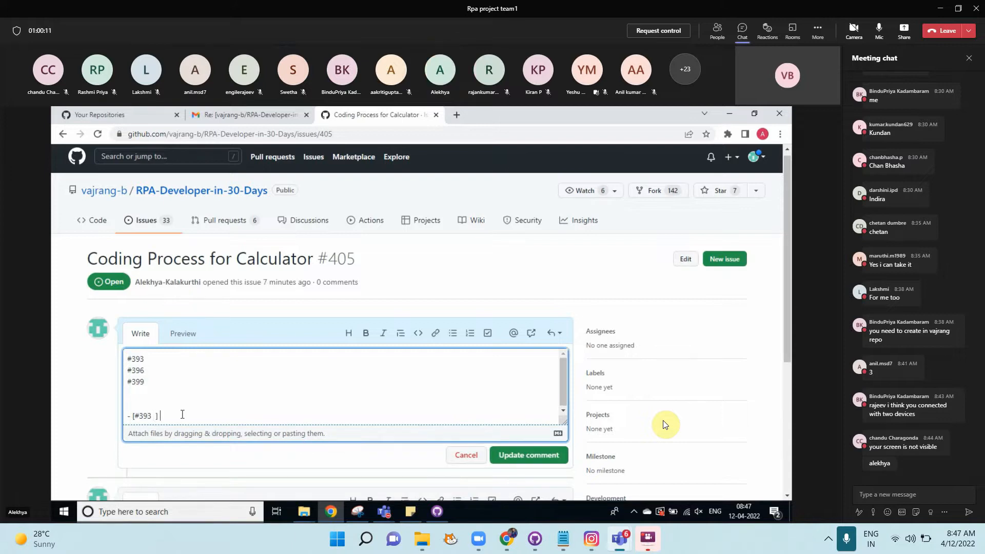
{"action": "key", "text": "Return"}
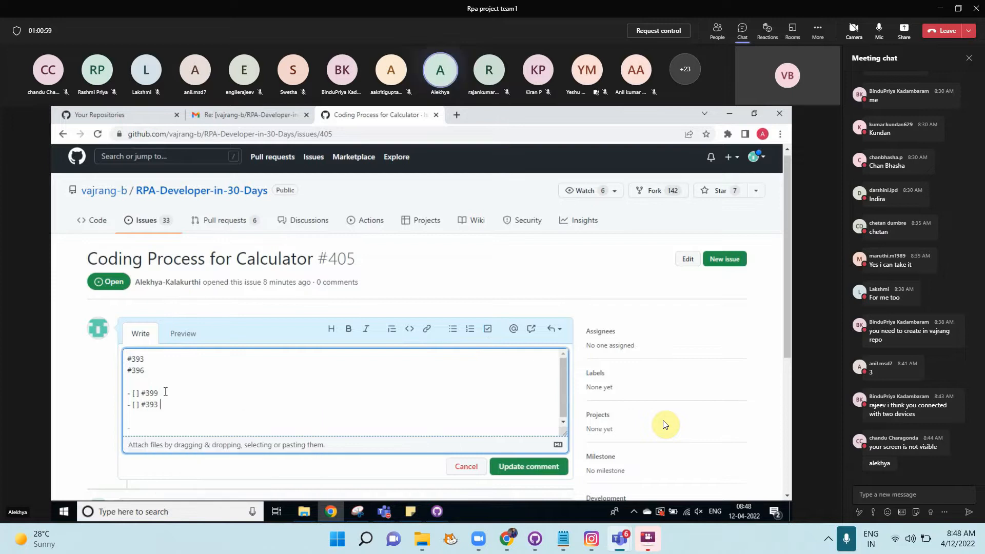
{"action": "mouse_move", "coordinate": [624, 542]}
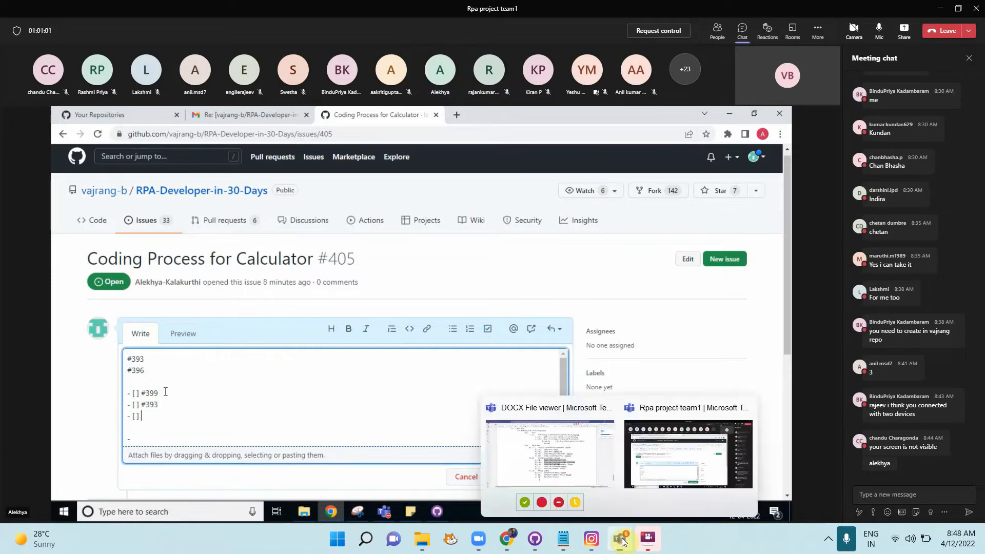
{"action": "left_click", "coordinate": [550, 454]}
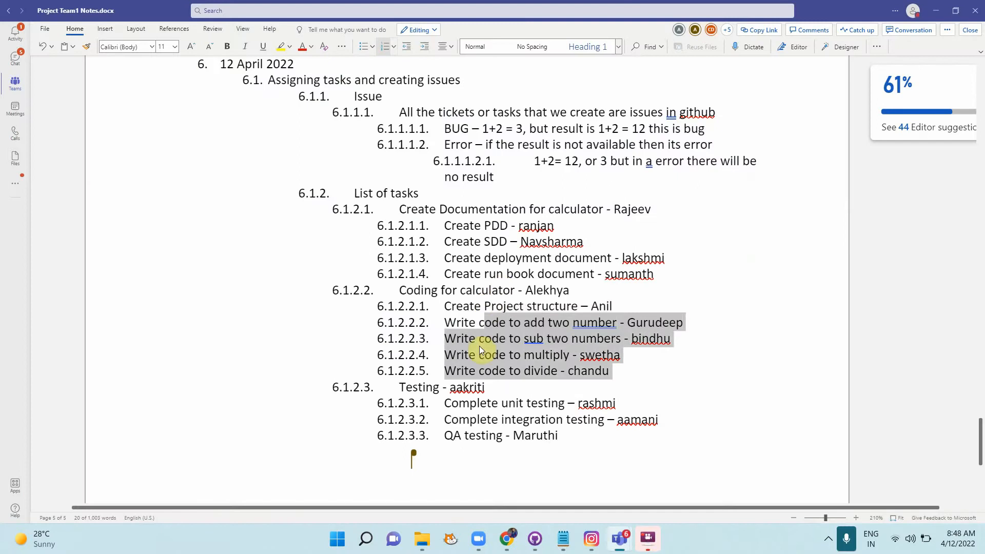
{"action": "left_click_drag", "start_coordinate": [479, 347], "coordinate": [647, 385]}
{"action": "left_click", "coordinate": [647, 385]}
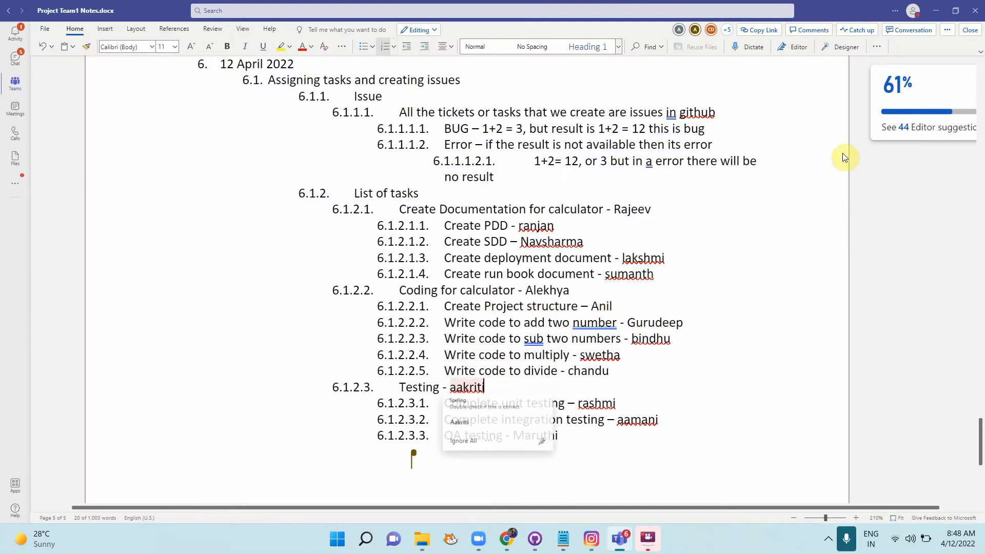
{"action": "left_click", "coordinate": [936, 10]}
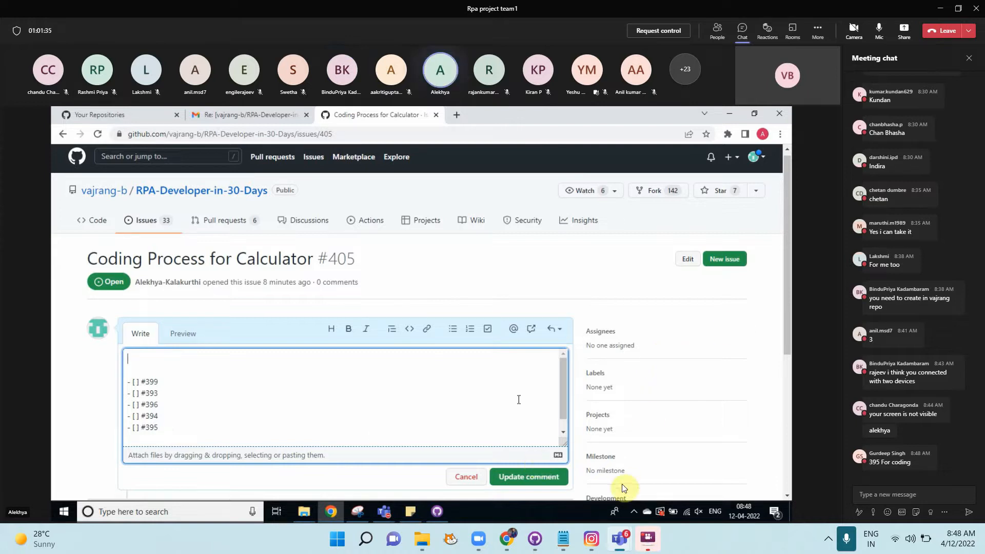
Step: Add task lines for #396, #394 and #395 and remove the plain #393 and #396 lines
{"action": "mouse_move", "coordinate": [510, 534]}
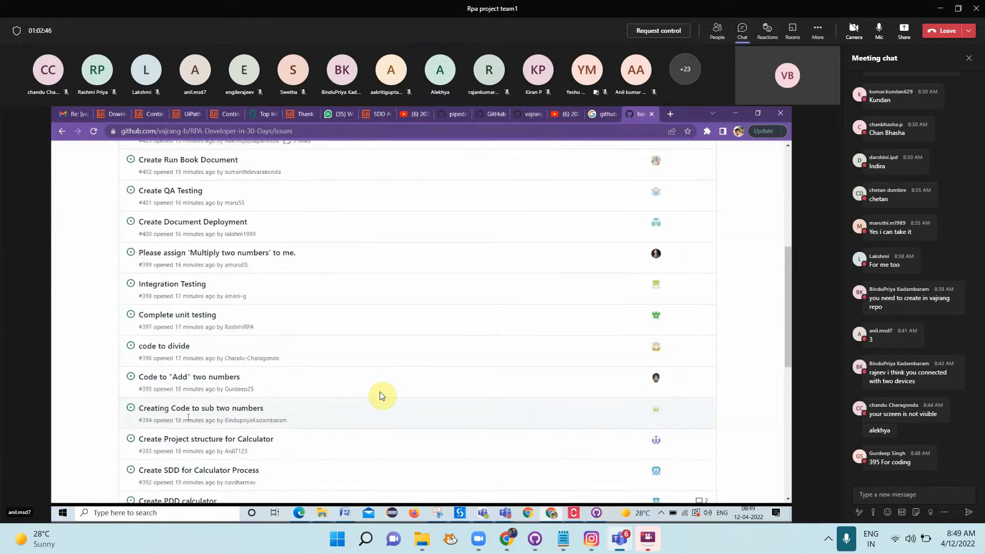
Step: Scroll the issues list down to find the Coding Process for Calculator issue (#405)
{"action": "scroll", "coordinate": [380, 395], "scroll_direction": "down", "scroll_amount": 1}
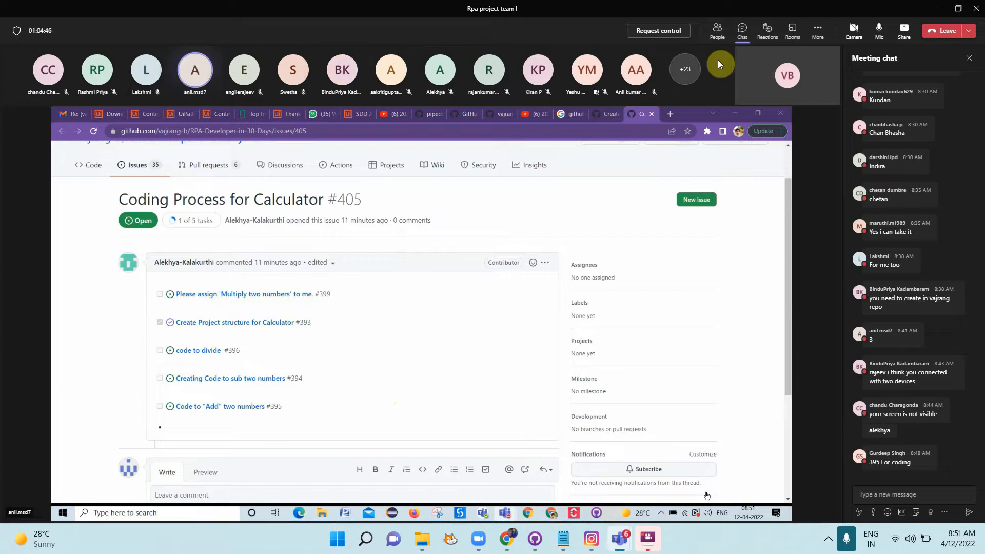
Step: Bring up the Teams meeting's Share options while issue #405 is displayed
{"action": "left_click", "coordinate": [904, 31]}
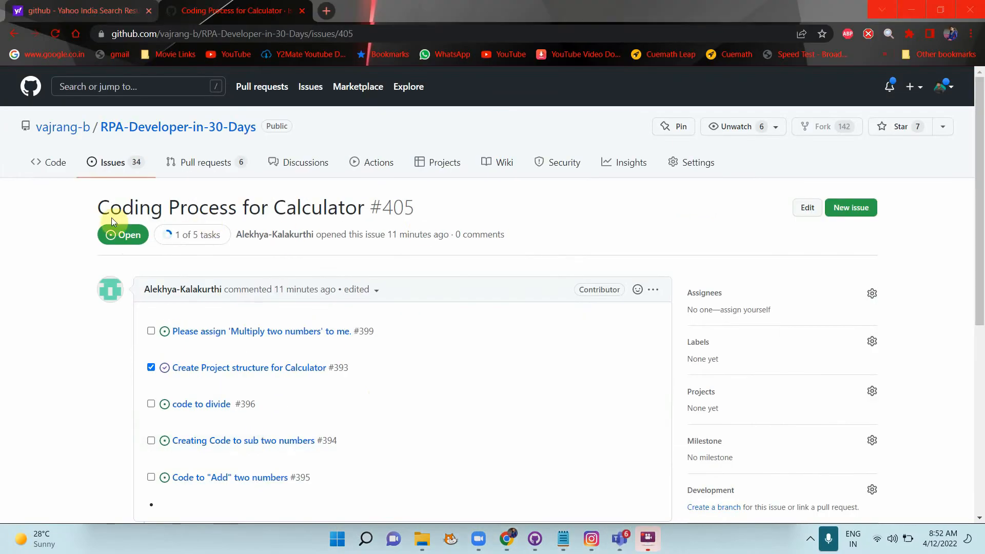
Step: Reload issue #405 and tick the Create Project structure for Calculator (#393) task
{"action": "left_click", "coordinate": [55, 33]}
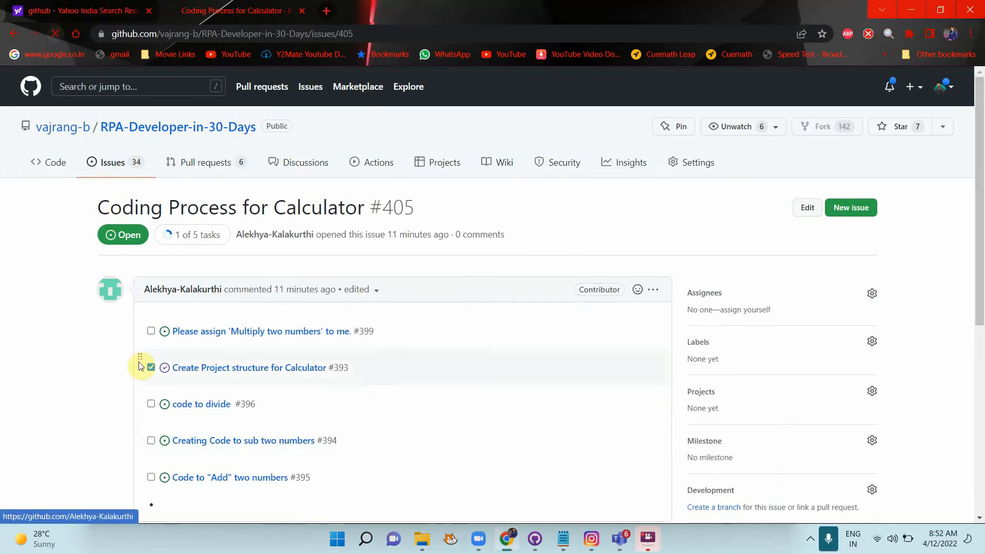
{"action": "scroll", "coordinate": [447, 398], "scroll_direction": "down", "scroll_amount": 1}
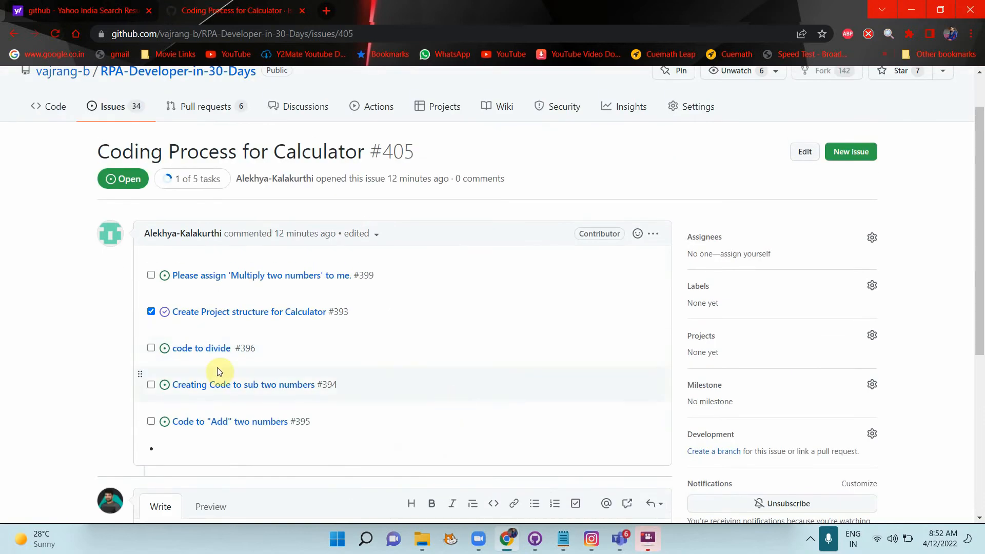
{"action": "left_click", "coordinate": [151, 312]}
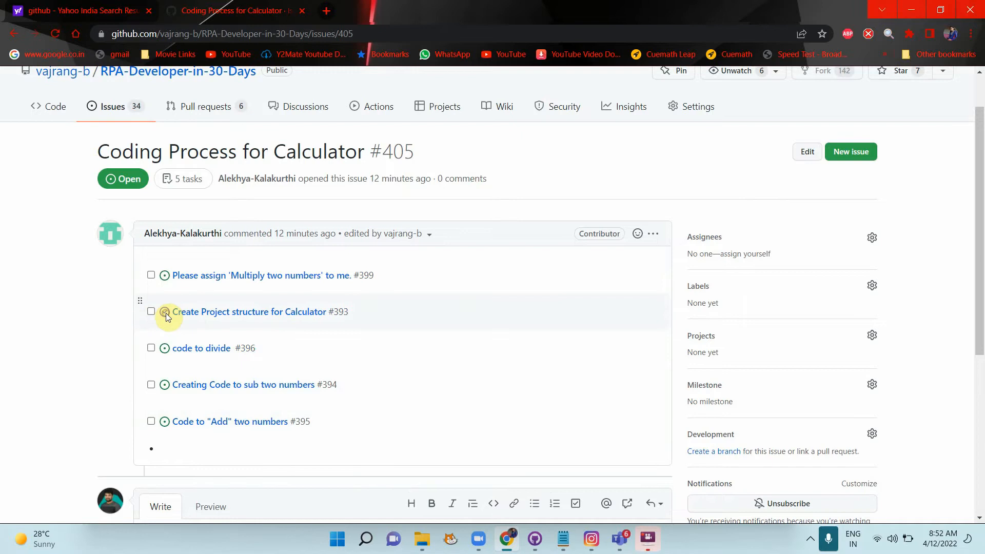
{"action": "mouse_move", "coordinate": [218, 313]}
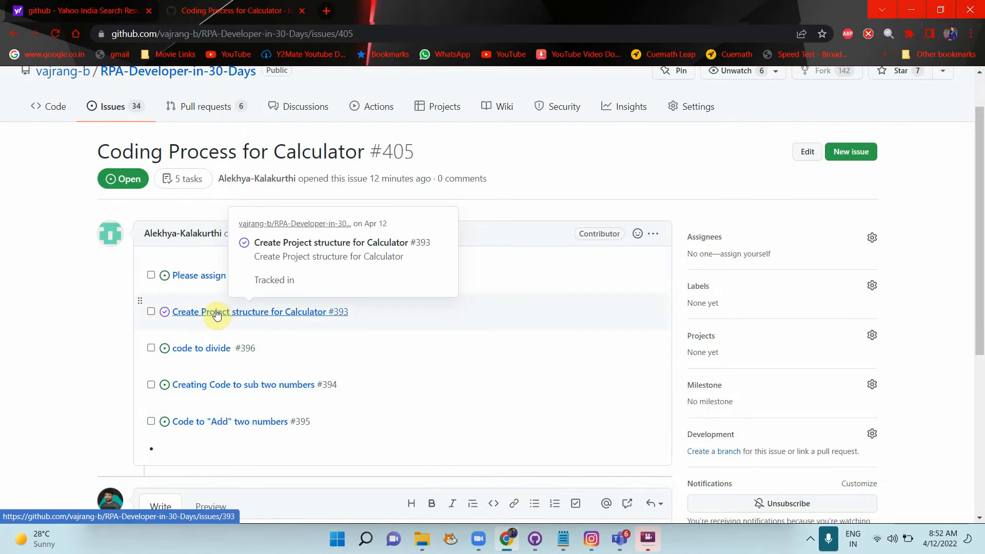
{"action": "left_click", "coordinate": [151, 311]}
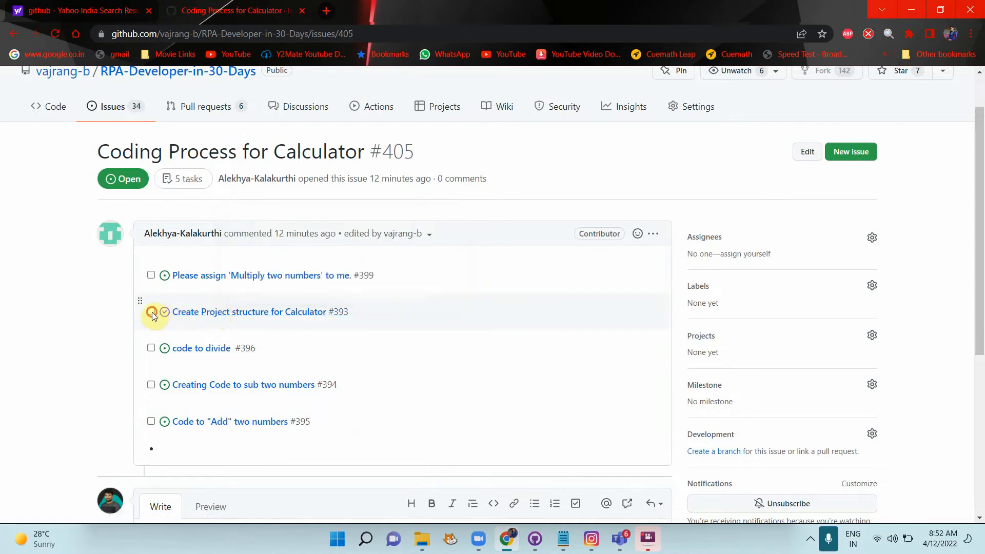
Step: View issue #393, return to the repository's issues list, then bring up the Teams meeting
{"action": "left_click", "coordinate": [204, 312]}
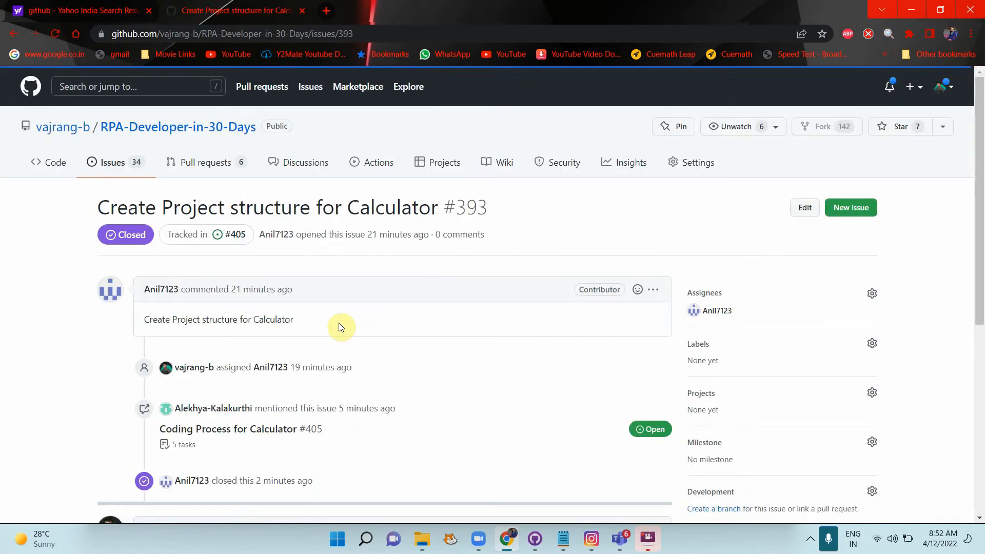
{"action": "scroll", "coordinate": [341, 327], "scroll_direction": "down", "scroll_amount": 5}
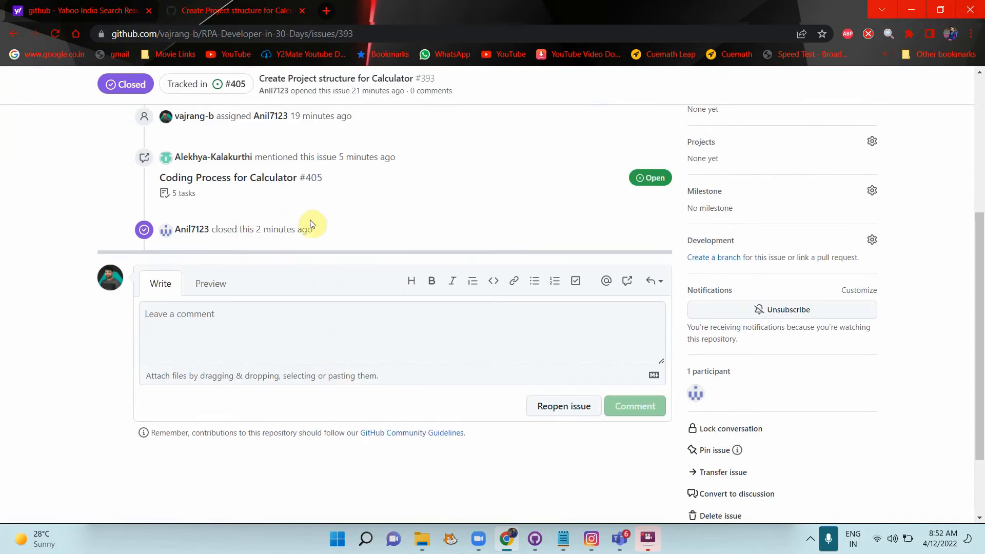
{"action": "scroll", "coordinate": [378, 231], "scroll_direction": "up", "scroll_amount": 5}
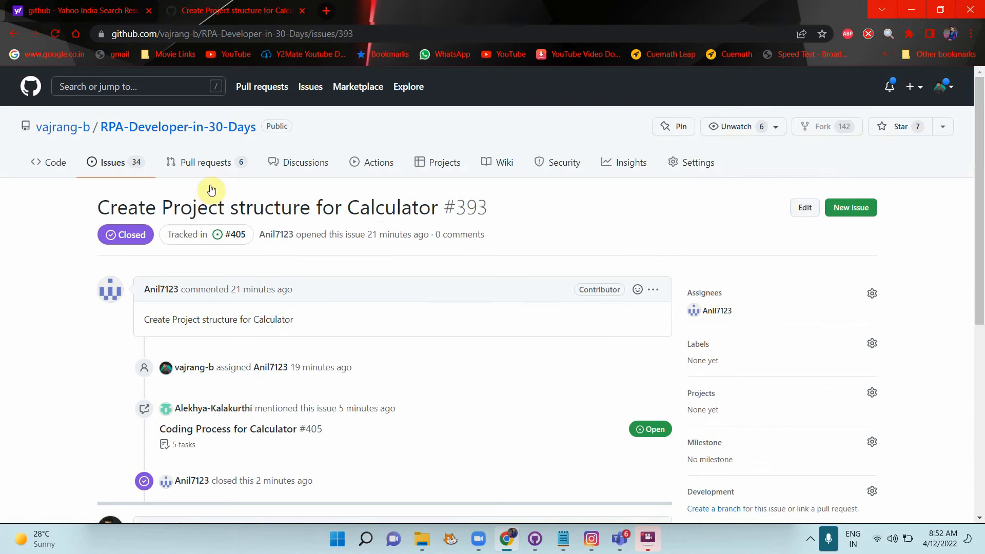
{"action": "left_click", "coordinate": [123, 162]}
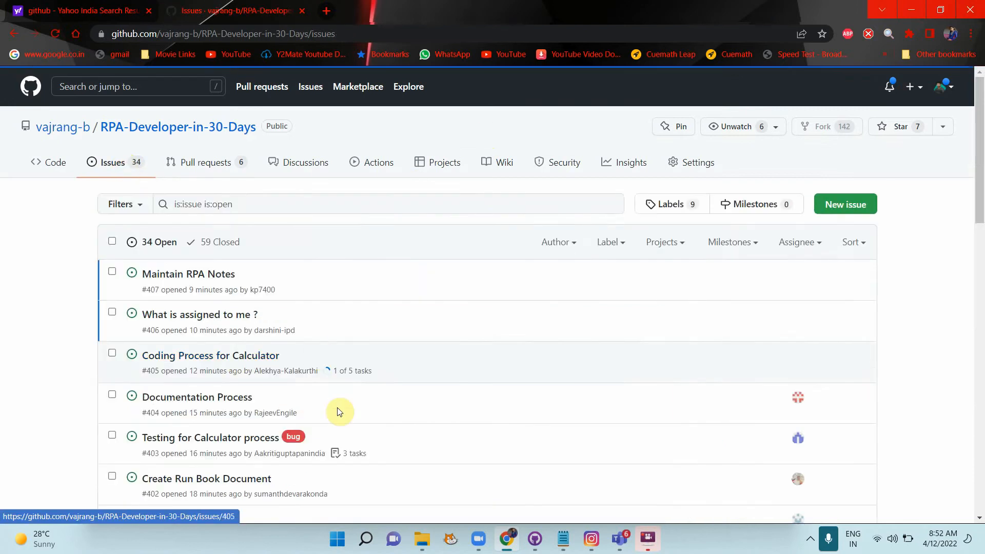
{"action": "scroll", "coordinate": [338, 411], "scroll_direction": "down", "scroll_amount": 8}
{"action": "scroll", "coordinate": [338, 412], "scroll_direction": "up", "scroll_amount": 6}
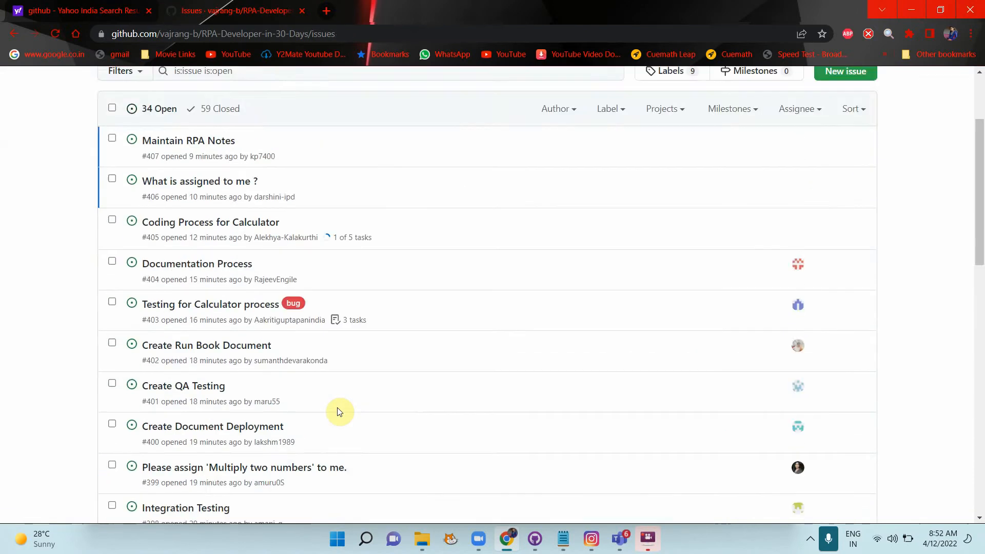
{"action": "scroll", "coordinate": [338, 412], "scroll_direction": "down", "scroll_amount": 10}
{"action": "scroll", "coordinate": [339, 411], "scroll_direction": "up", "scroll_amount": 12}
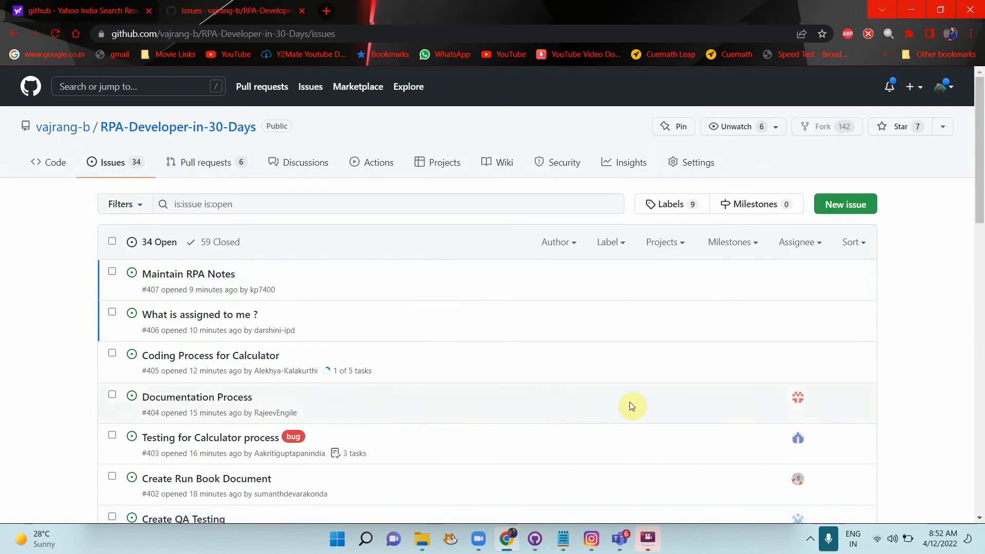
{"action": "left_click", "coordinate": [886, 461]}
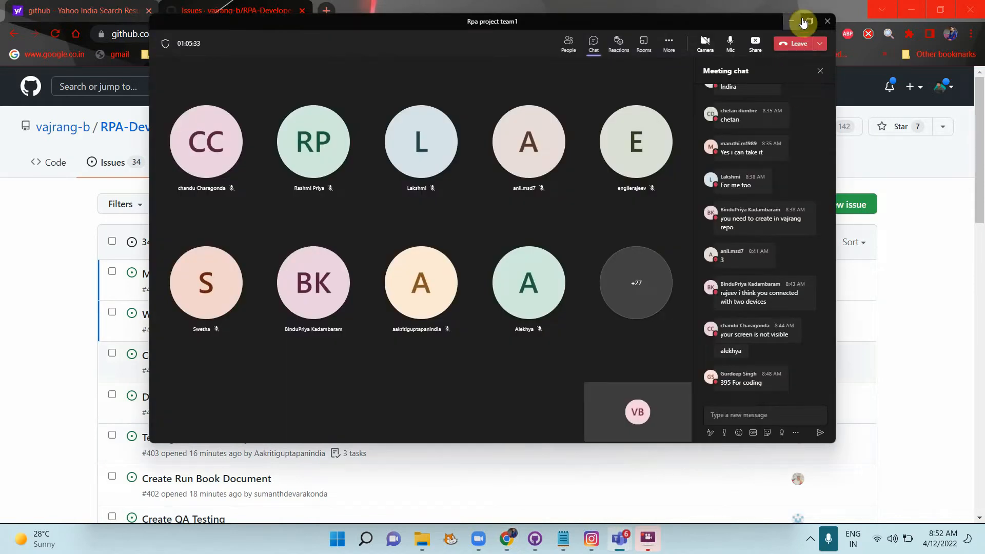
Step: Maximize the Teams meeting, show its Participants list, then minimize the meeting window
{"action": "left_click", "coordinate": [803, 22]}
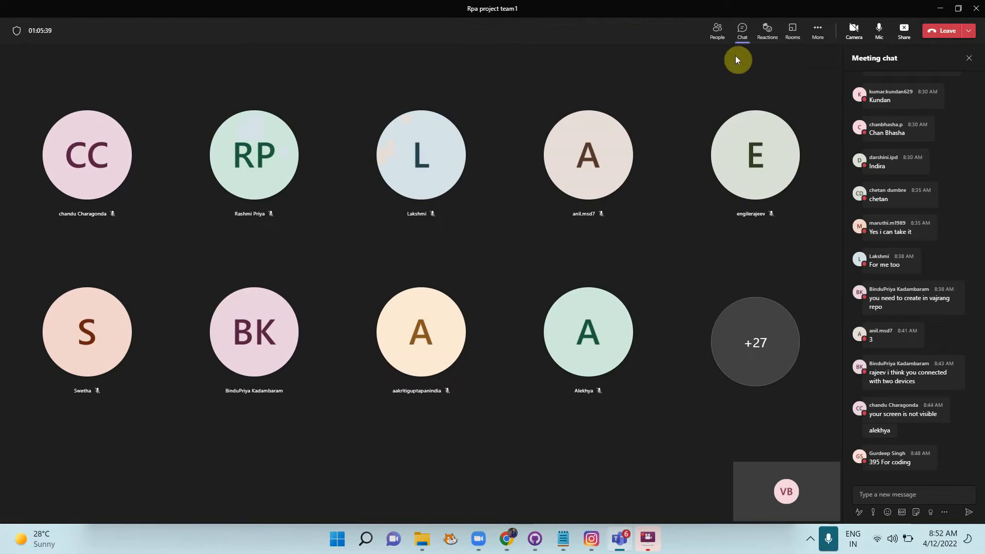
{"action": "left_click", "coordinate": [717, 32]}
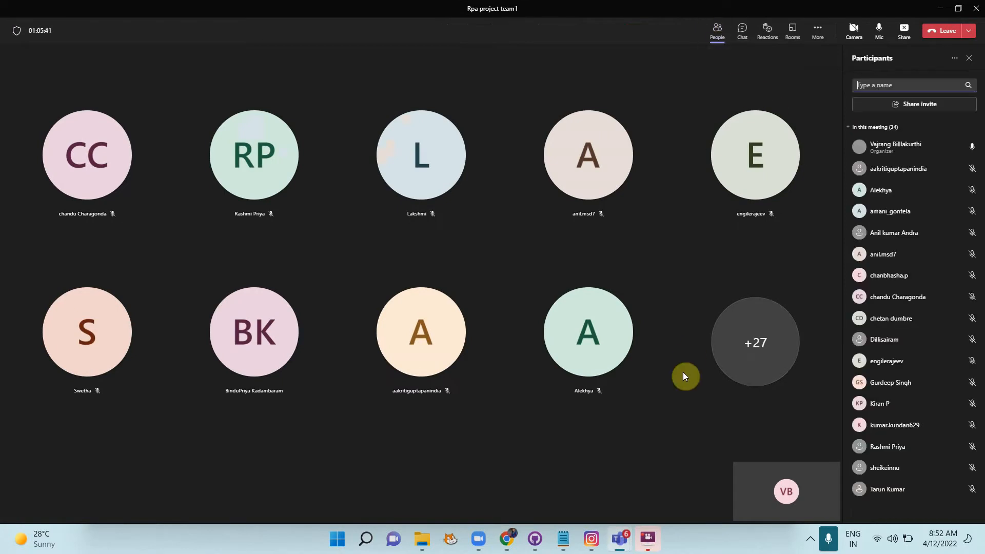
{"action": "left_click", "coordinate": [505, 445]}
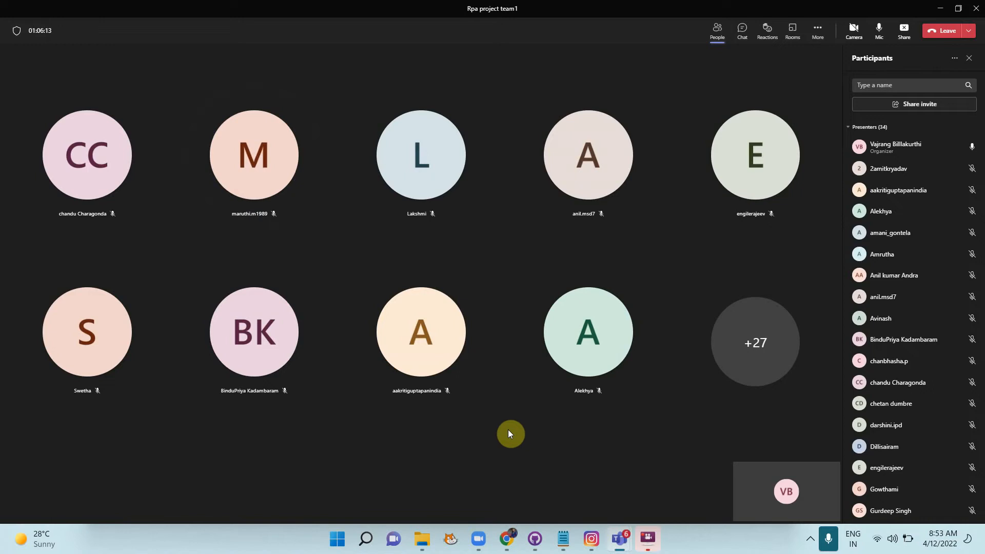
{"action": "left_click", "coordinate": [938, 13]}
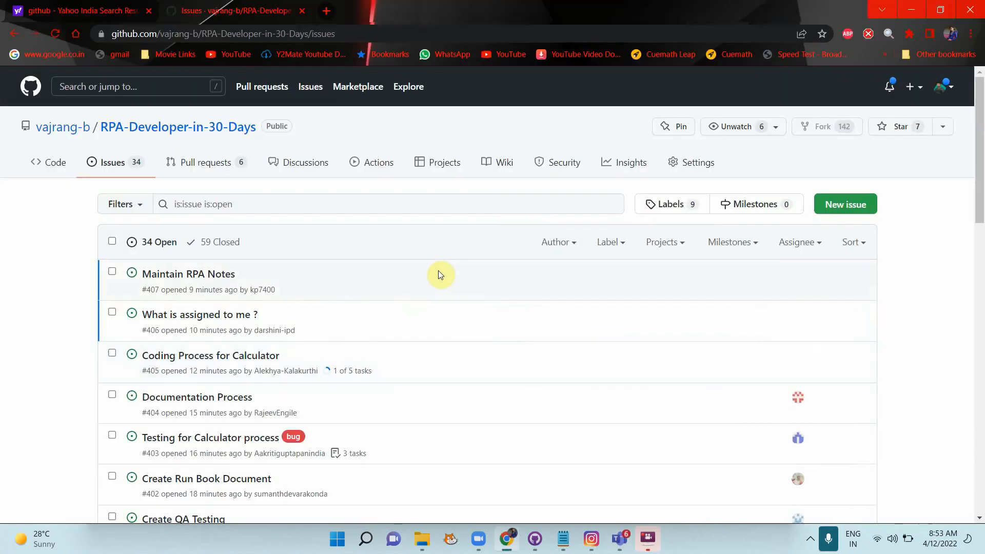
{"action": "scroll", "coordinate": [276, 377], "scroll_direction": "down", "scroll_amount": 7}
{"action": "scroll", "coordinate": [275, 377], "scroll_direction": "down", "scroll_amount": 10}
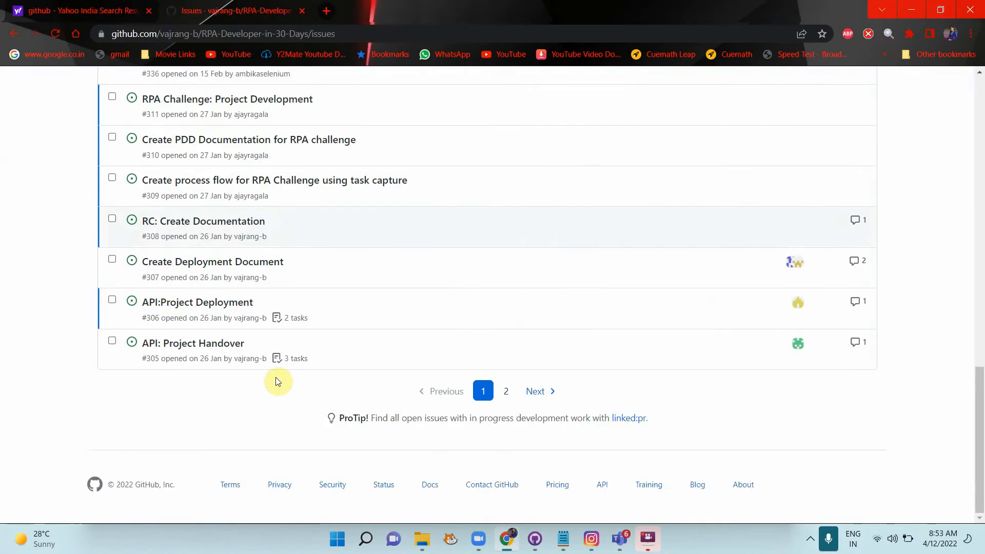
{"action": "scroll", "coordinate": [276, 379], "scroll_direction": "up", "scroll_amount": 15}
{"action": "scroll", "coordinate": [276, 380], "scroll_direction": "down", "scroll_amount": 10}
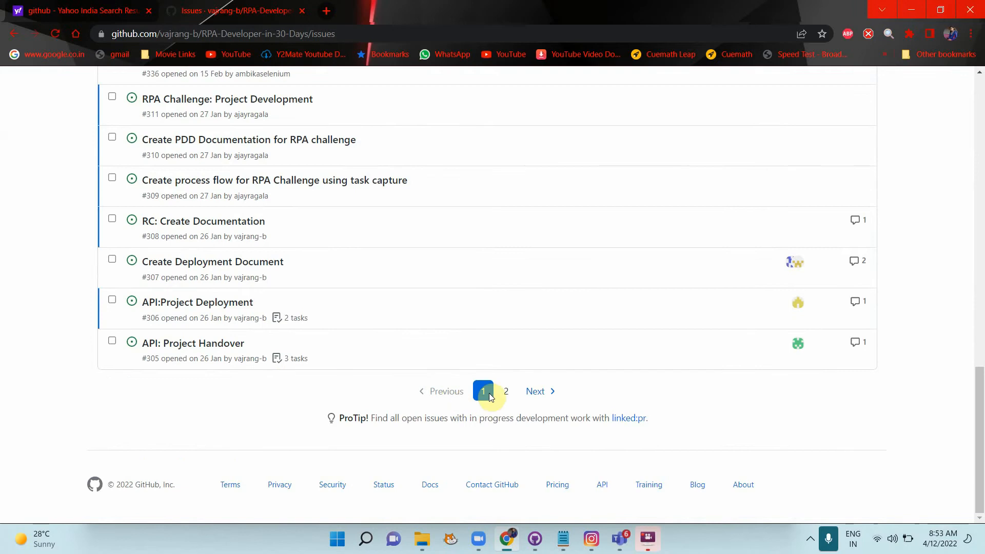
{"action": "left_click", "coordinate": [506, 391]}
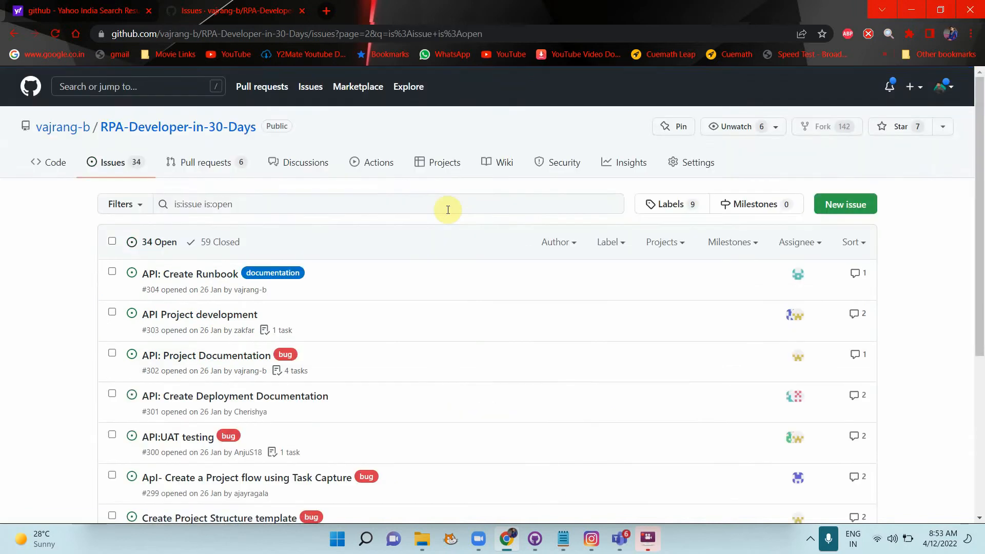
{"action": "scroll", "coordinate": [446, 208], "scroll_direction": "down", "scroll_amount": 5}
{"action": "scroll", "coordinate": [426, 223], "scroll_direction": "up", "scroll_amount": 10}
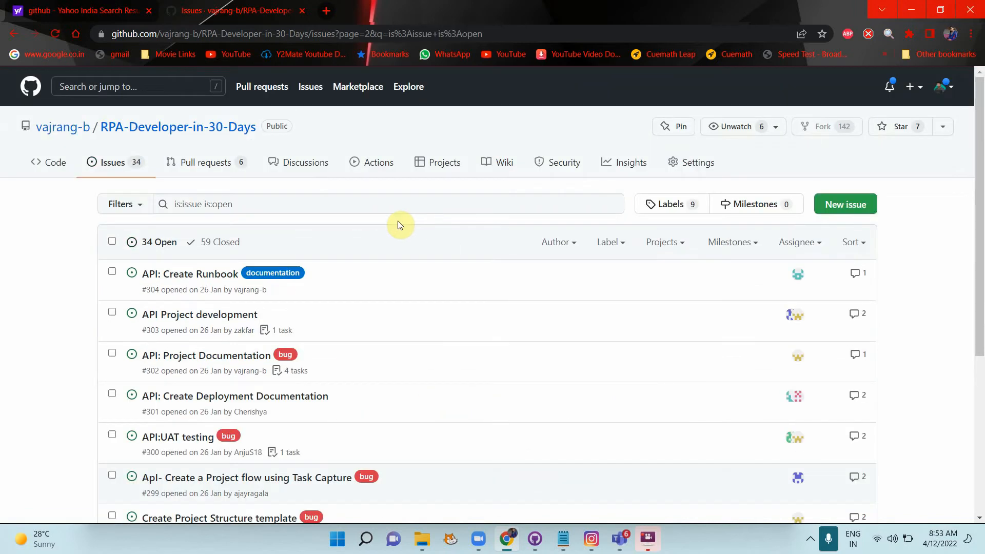
{"action": "scroll", "coordinate": [300, 280], "scroll_direction": "down", "scroll_amount": 10}
{"action": "scroll", "coordinate": [308, 280], "scroll_direction": "up", "scroll_amount": 10}
{"action": "scroll", "coordinate": [402, 363], "scroll_direction": "down", "scroll_amount": 10}
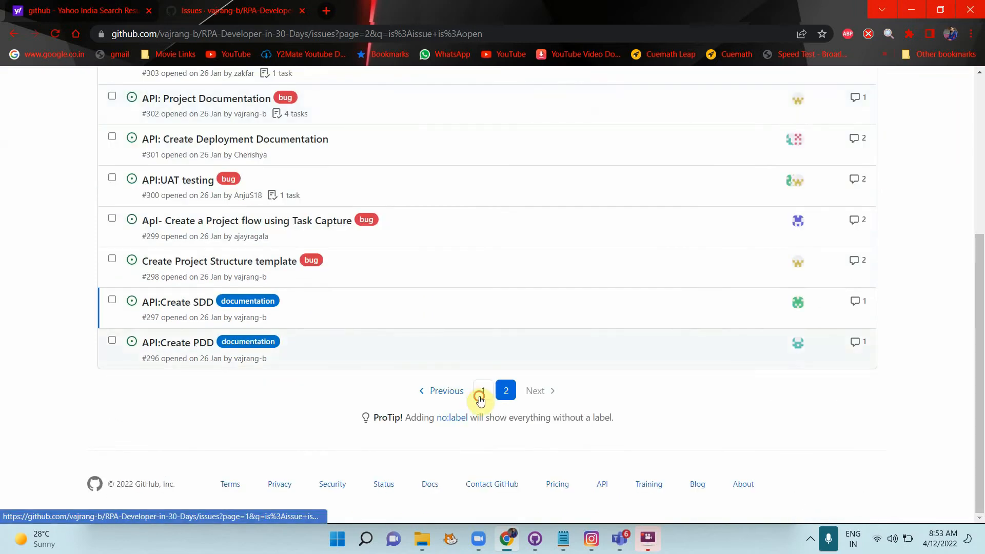
{"action": "left_click", "coordinate": [483, 392]}
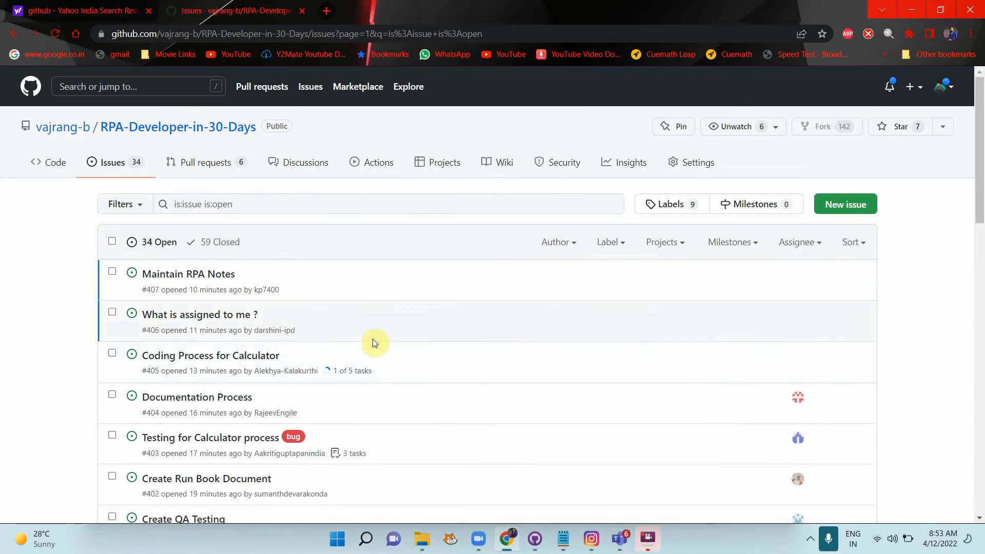
{"action": "scroll", "coordinate": [373, 343], "scroll_direction": "down", "scroll_amount": 1}
{"action": "scroll", "coordinate": [373, 343], "scroll_direction": "down", "scroll_amount": 1}
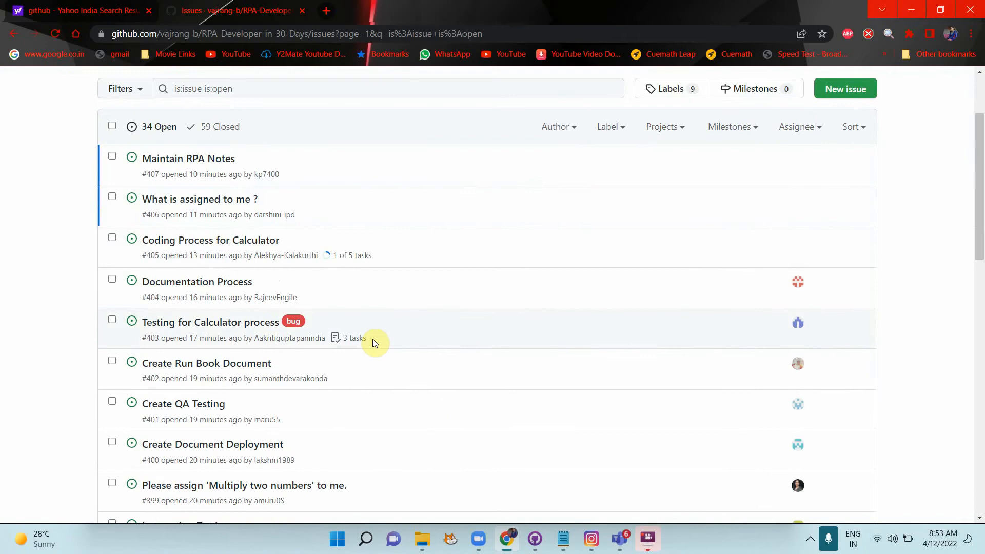
{"action": "scroll", "coordinate": [373, 342], "scroll_direction": "up", "scroll_amount": 2}
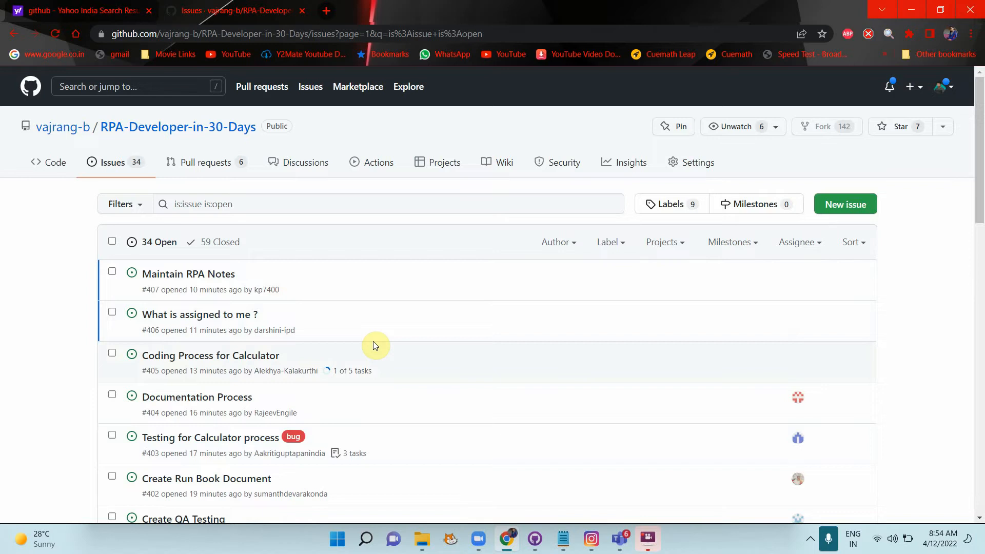
Step: Start a classic project 'Calculator project dashboard', described 'All the project activities for dashboard', with Automated kanban
{"action": "left_click", "coordinate": [439, 167]}
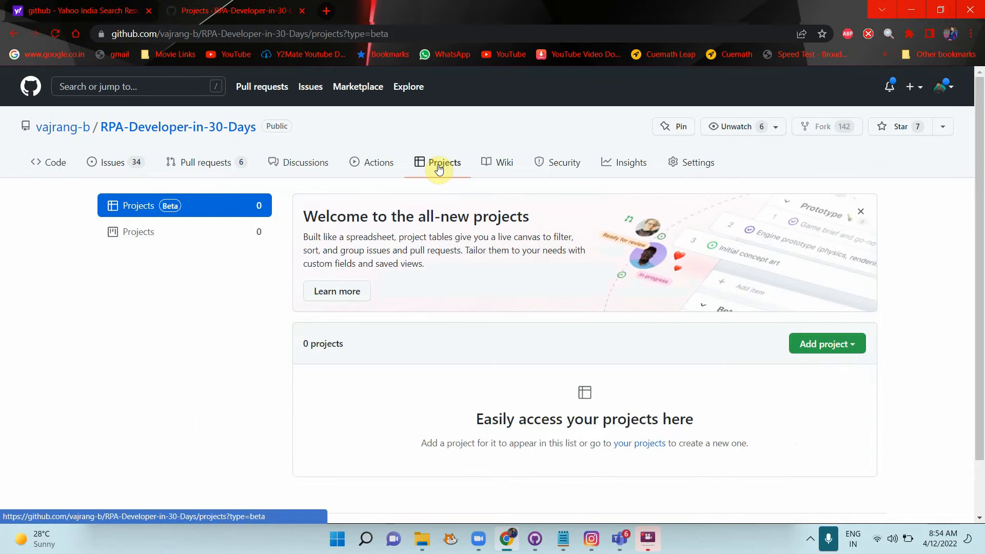
{"action": "left_click", "coordinate": [152, 233]}
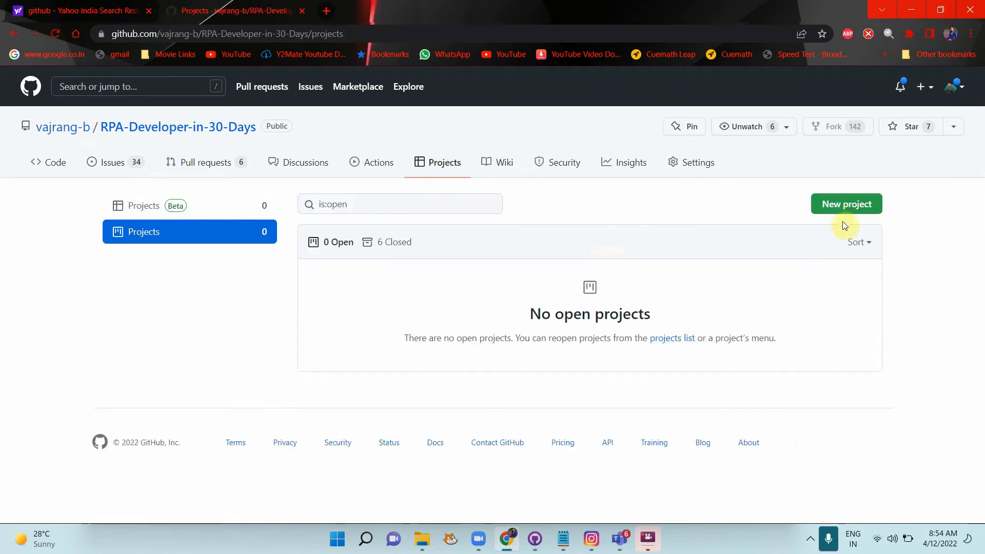
{"action": "left_click", "coordinate": [852, 203]}
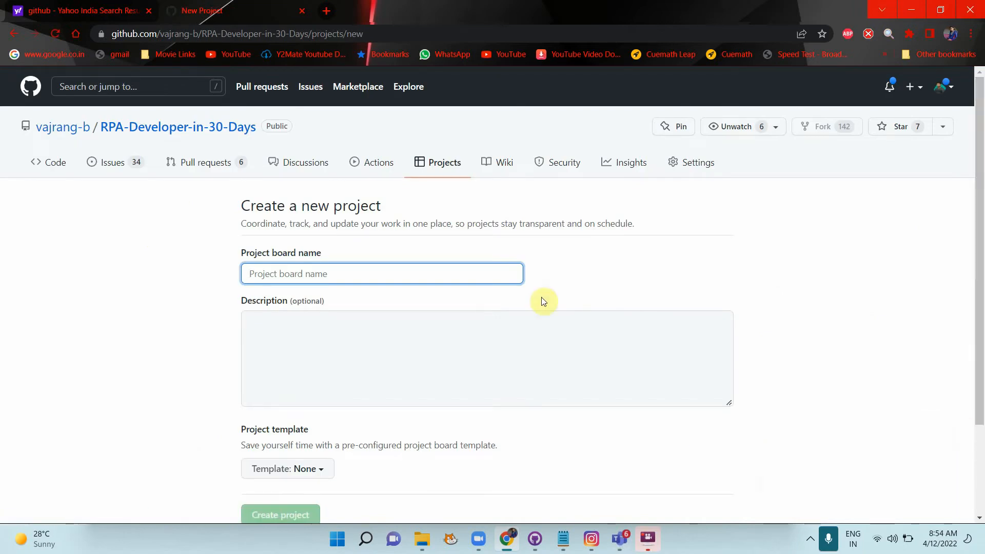
{"action": "type", "text": "Calcula"}
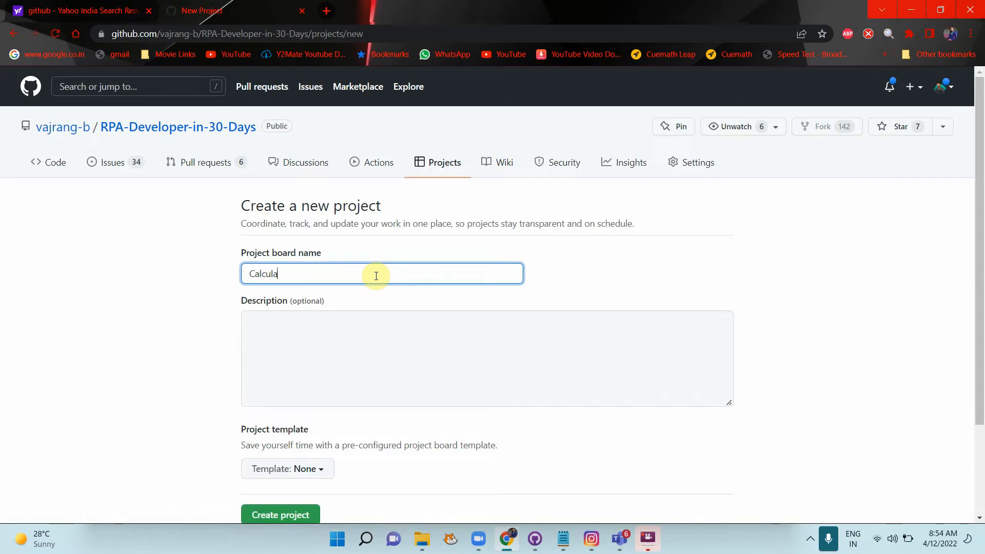
{"action": "type", "text": "tor project dashboard"}
{"action": "left_click", "coordinate": [345, 322]}
{"action": "type", "text": "All"}
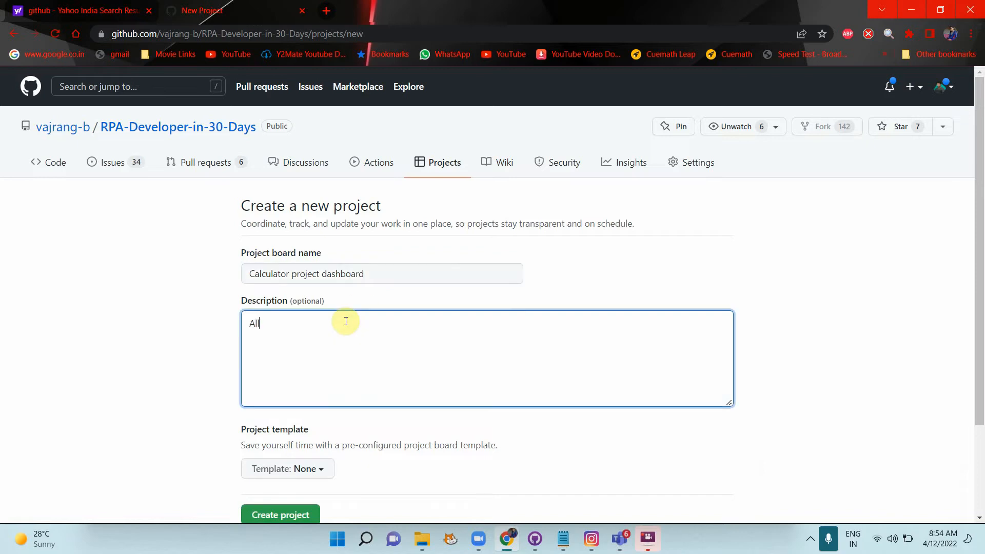
{"action": "type", "text": " the project at"}
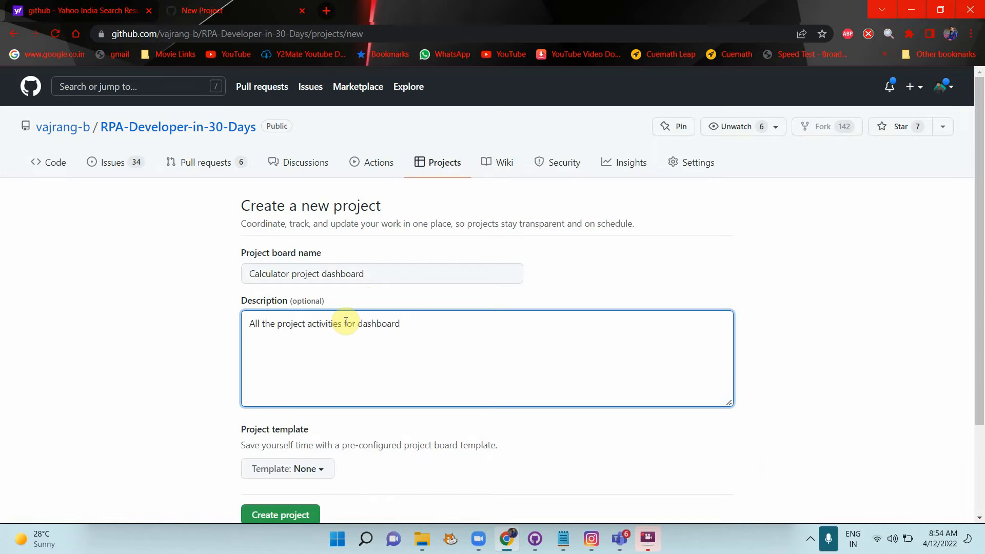
{"action": "left_click", "coordinate": [292, 464]}
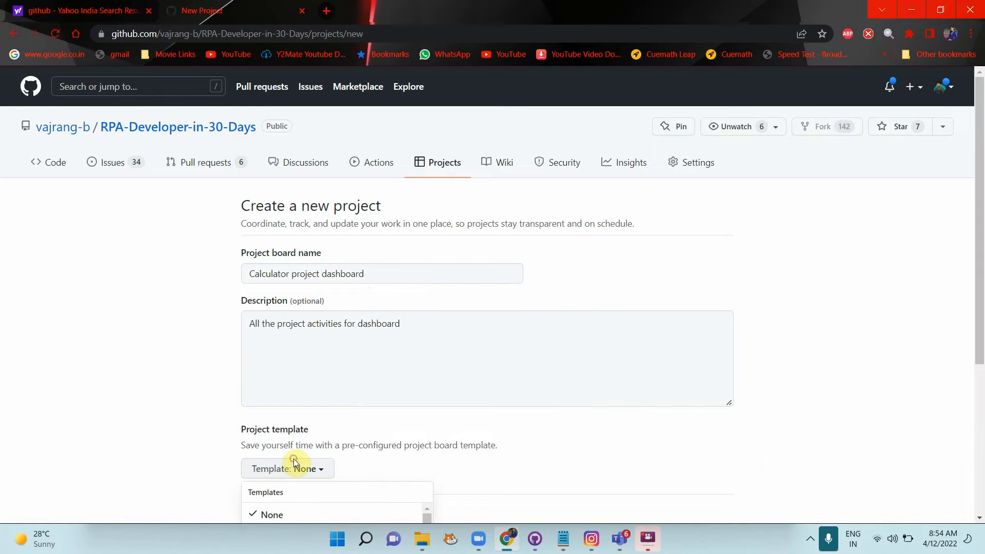
{"action": "scroll", "coordinate": [431, 382], "scroll_direction": "down", "scroll_amount": 5}
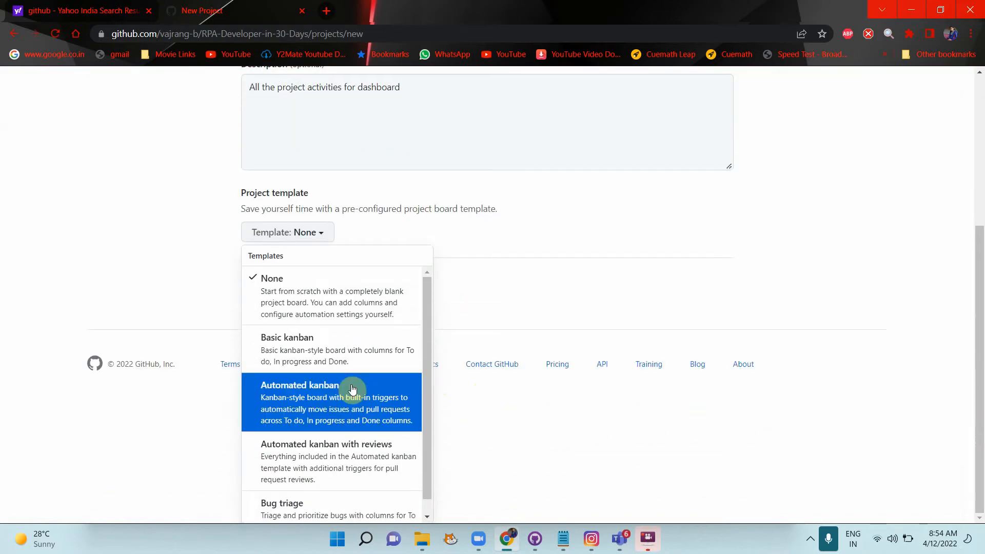
{"action": "left_click", "coordinate": [312, 395]}
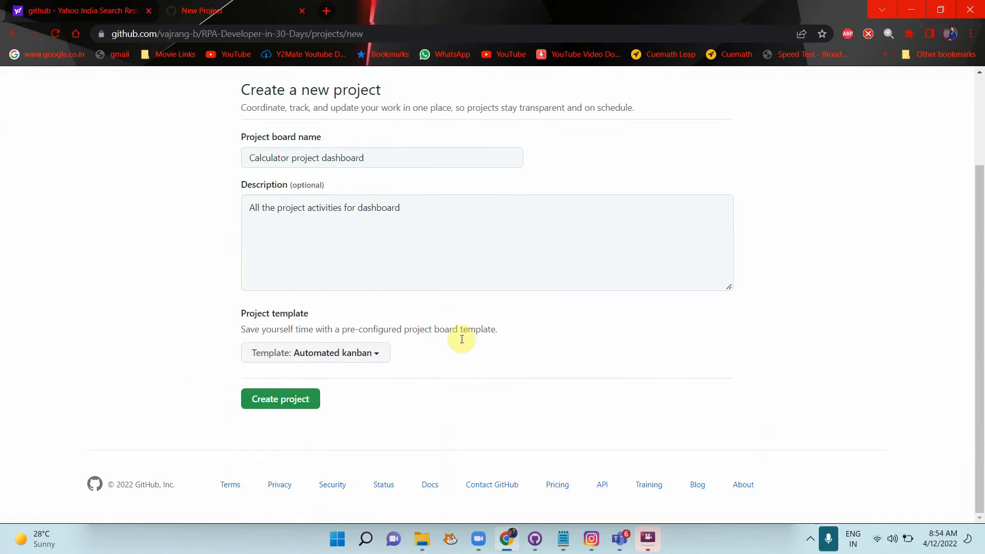
Step: Create the Calculator project dashboard board and open the Issues list in a new browser tab
{"action": "left_click", "coordinate": [287, 406]}
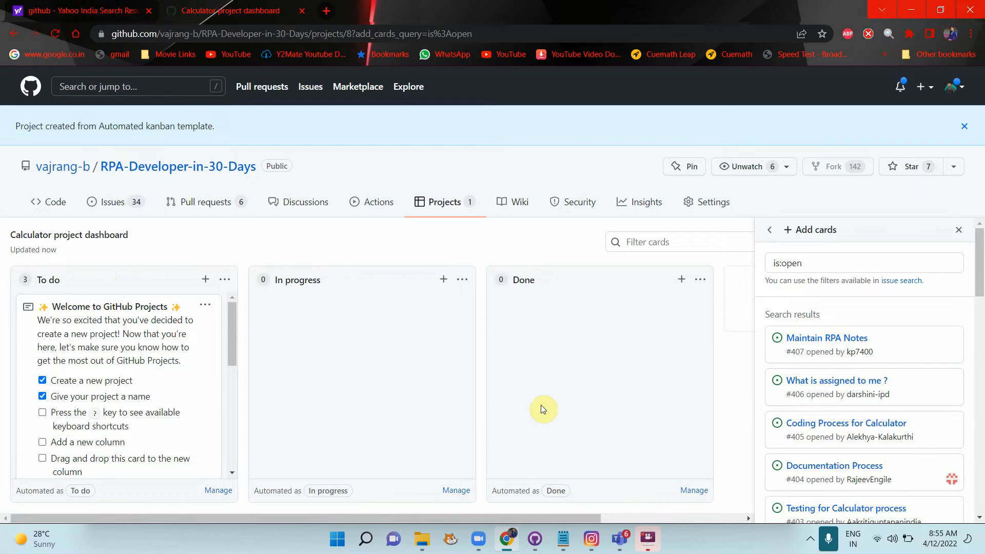
{"action": "right_click", "coordinate": [135, 203]}
{"action": "left_click", "coordinate": [154, 211]}
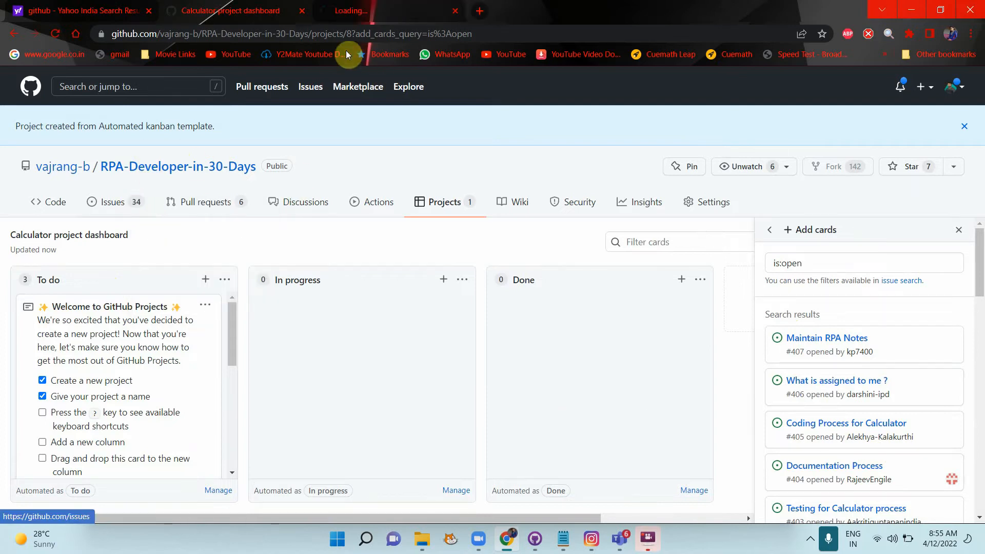
{"action": "left_click", "coordinate": [374, 12]}
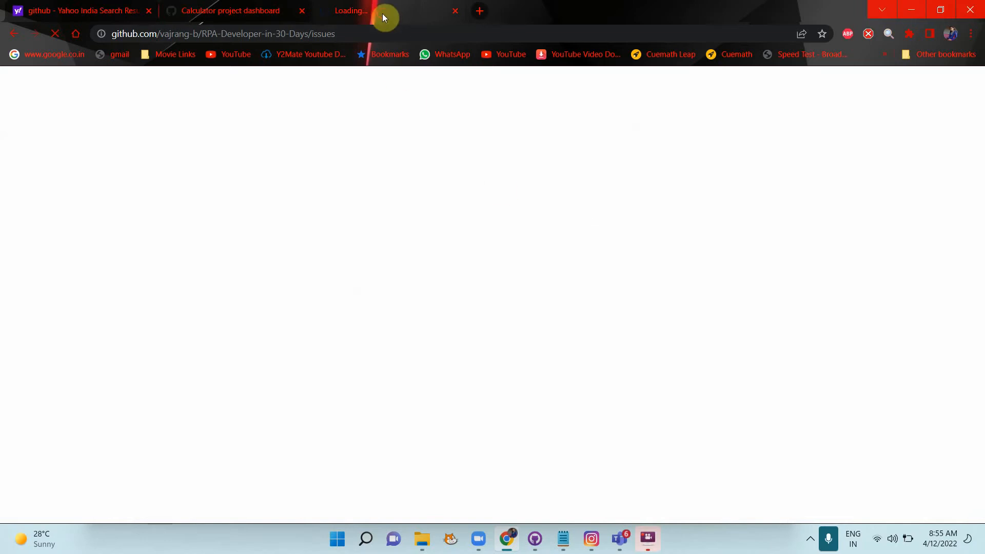
{"action": "left_click", "coordinate": [238, 16]}
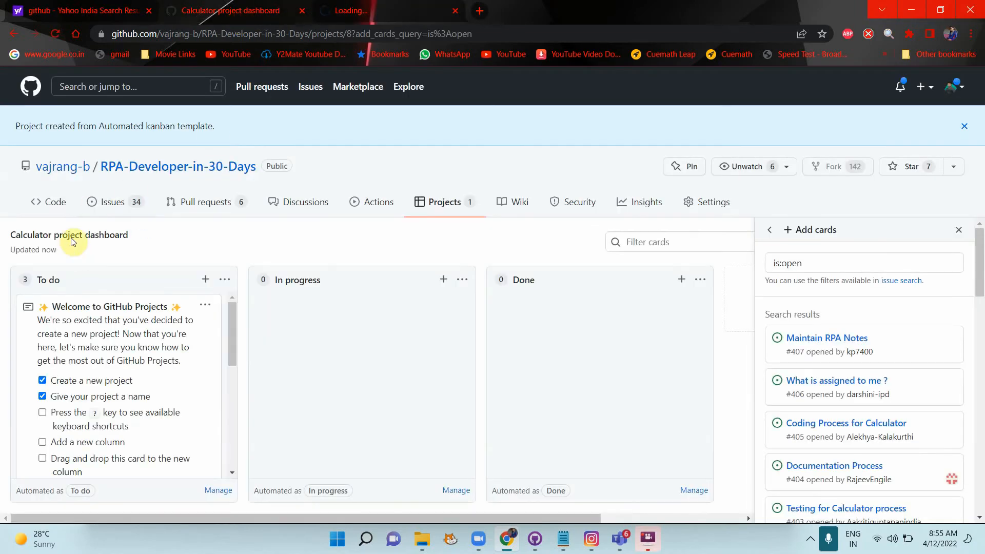
{"action": "left_click", "coordinate": [411, 13]}
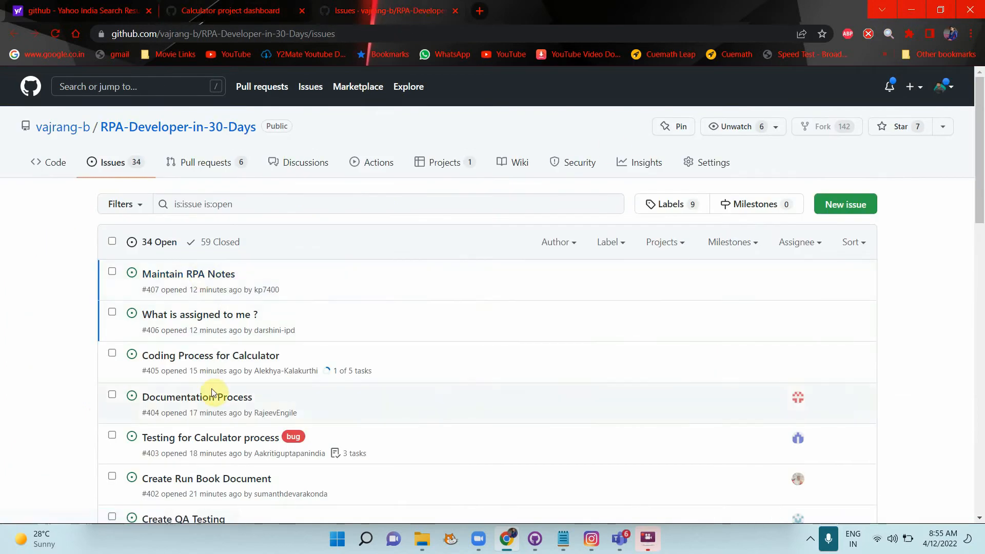
Step: Open issue #407 'Maintain RPA Notes', check its Projects, and return to the Calculator project dashboard
{"action": "left_click", "coordinate": [181, 276]}
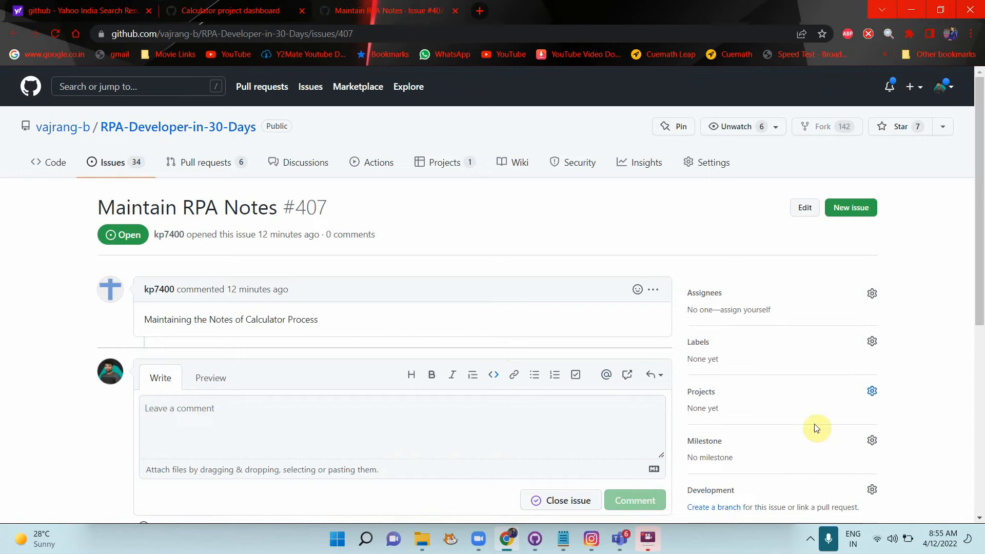
{"action": "scroll", "coordinate": [919, 441], "scroll_direction": "down", "scroll_amount": 1}
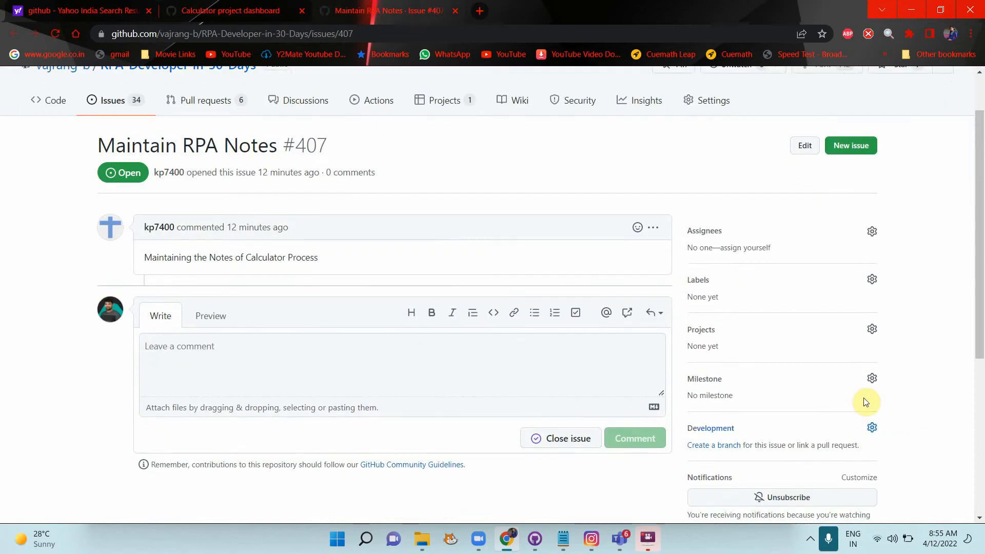
{"action": "scroll", "coordinate": [891, 452], "scroll_direction": "down", "scroll_amount": 2}
{"action": "scroll", "coordinate": [891, 452], "scroll_direction": "up", "scroll_amount": 1}
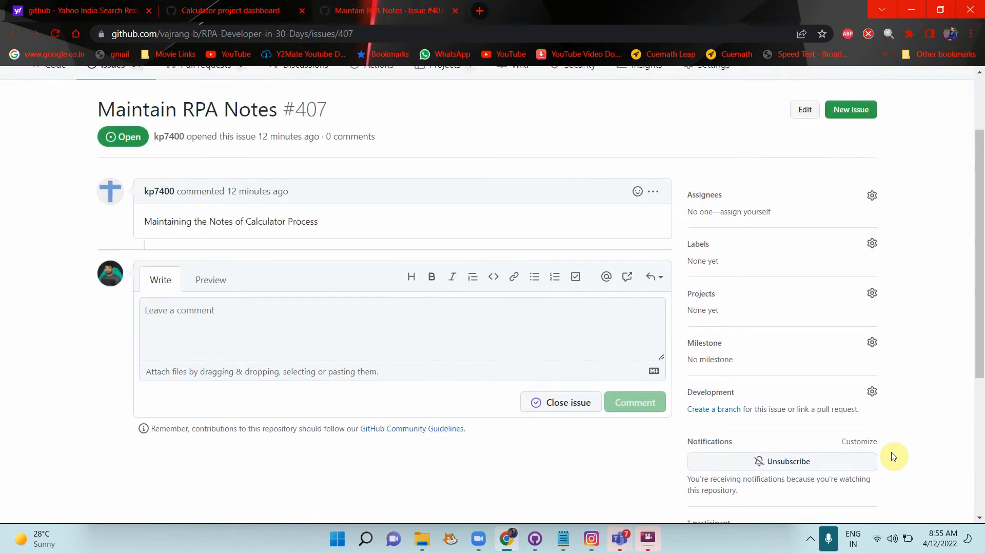
{"action": "scroll", "coordinate": [893, 456], "scroll_direction": "down", "scroll_amount": 4}
{"action": "scroll", "coordinate": [893, 456], "scroll_direction": "up", "scroll_amount": 4}
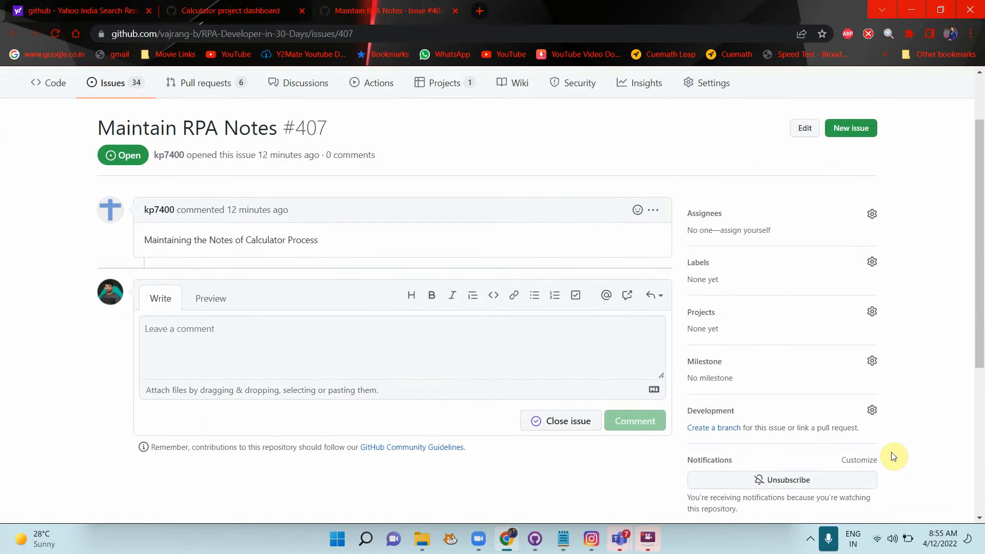
{"action": "left_click", "coordinate": [872, 313]}
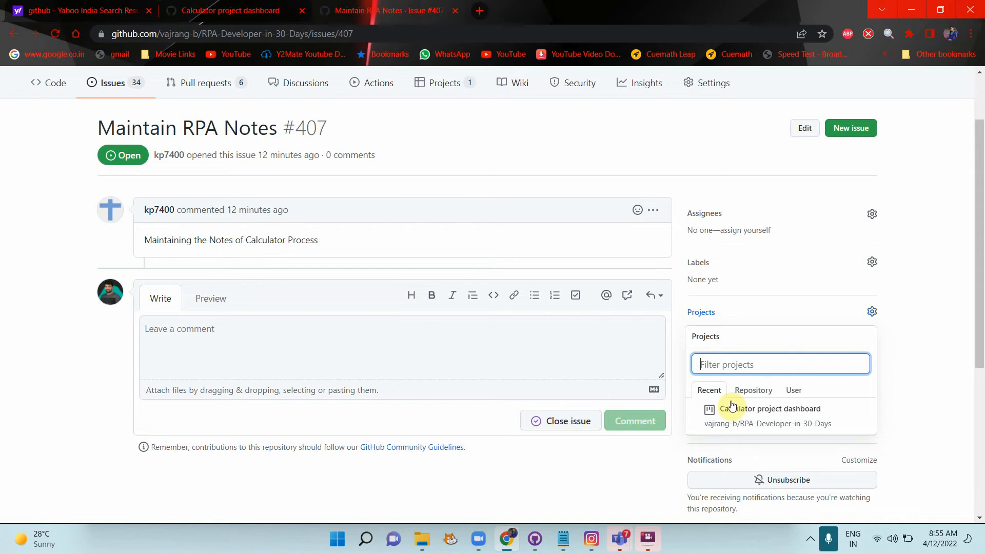
{"action": "left_click", "coordinate": [233, 17]}
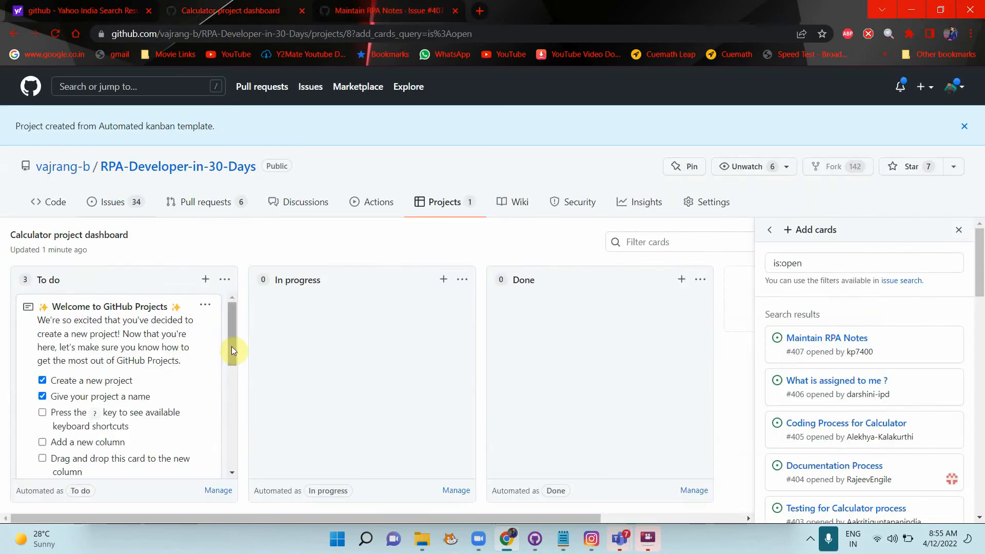
Step: Try dragging issues into To do and glance at the help article on automating card moves
{"action": "left_click_drag", "start_coordinate": [232, 346], "coordinate": [233, 414]}
{"action": "scroll", "coordinate": [226, 389], "scroll_direction": "up", "scroll_amount": 4}
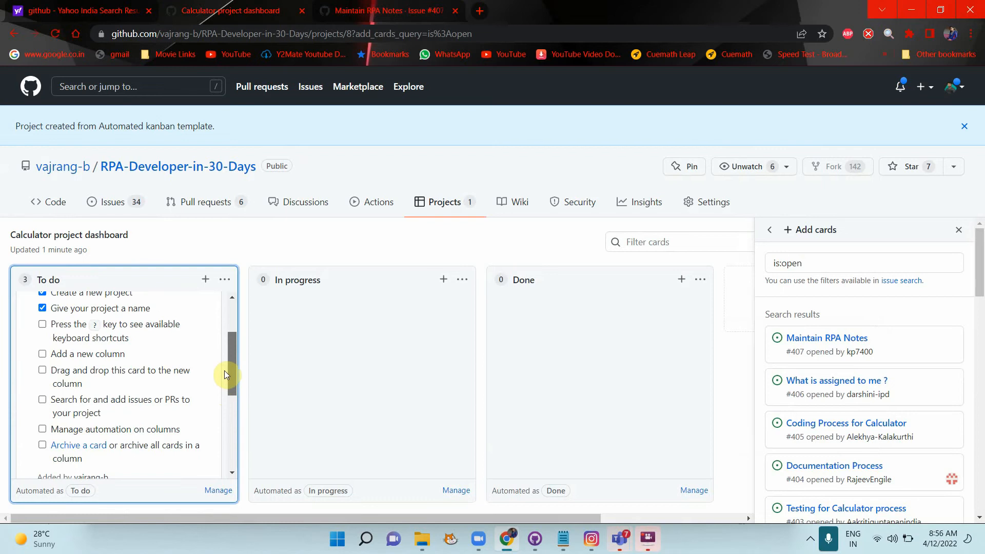
{"action": "left_click_drag", "start_coordinate": [224, 355], "coordinate": [222, 457]}
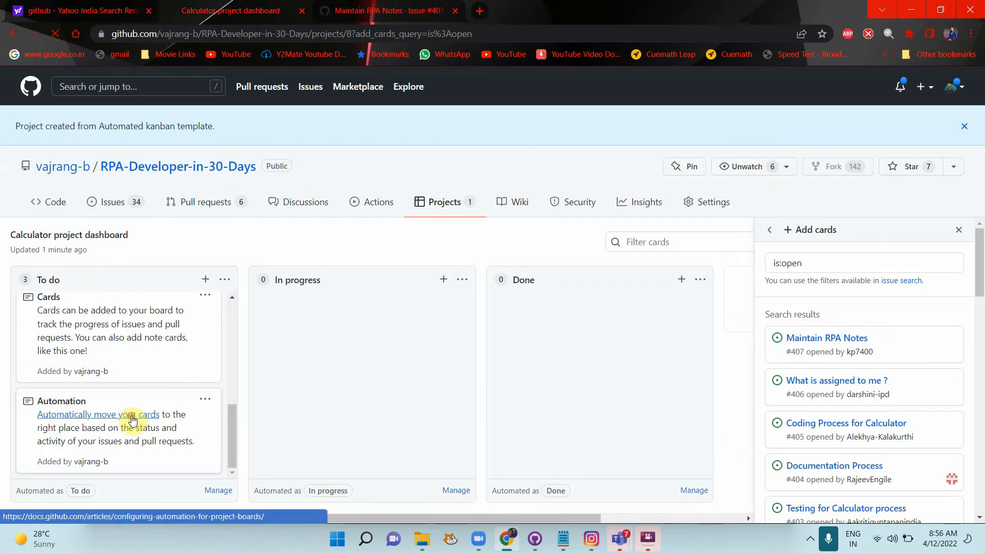
{"action": "left_click", "coordinate": [172, 413]}
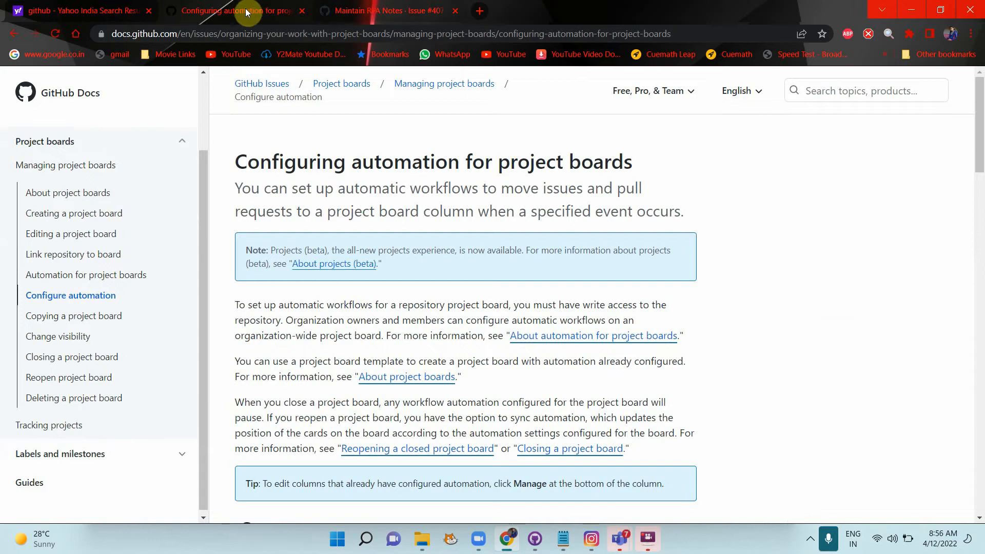
{"action": "left_click", "coordinate": [13, 34]}
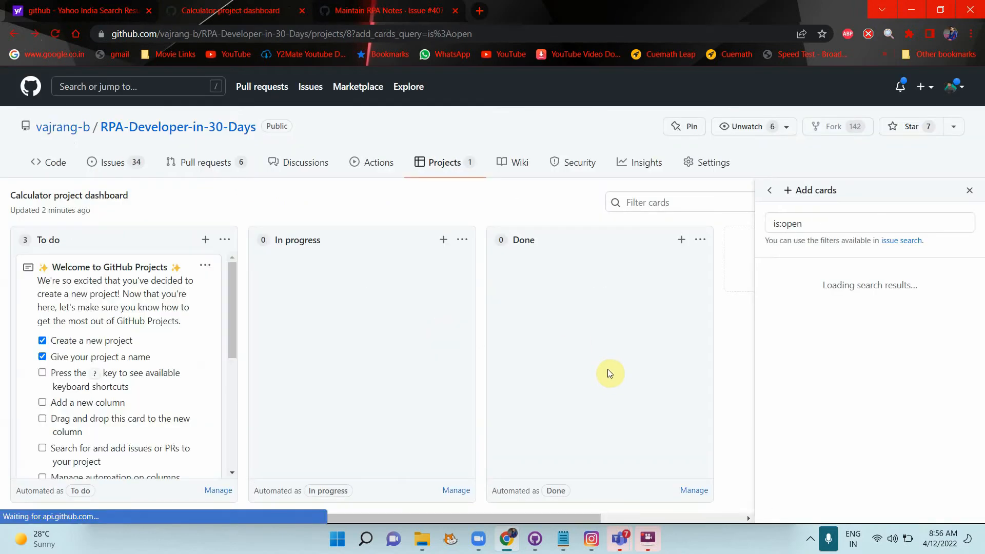
{"action": "scroll", "coordinate": [168, 402], "scroll_direction": "down", "scroll_amount": 10}
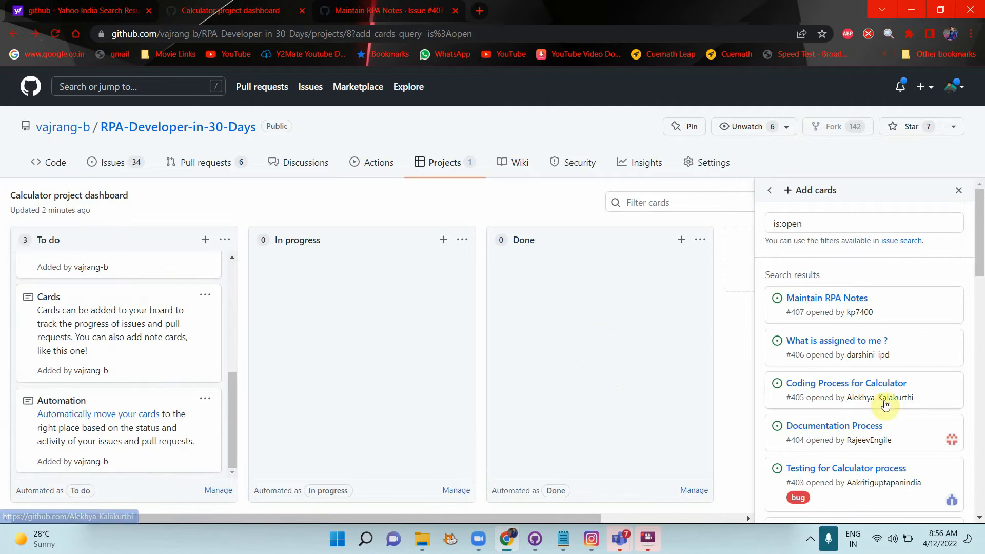
Step: Add Testing for Calculator process and Coding Process for Calculator as To do cards
{"action": "left_click_drag", "start_coordinate": [852, 470], "coordinate": [204, 478]}
{"action": "left_click_drag", "start_coordinate": [190, 470], "coordinate": [207, 457]}
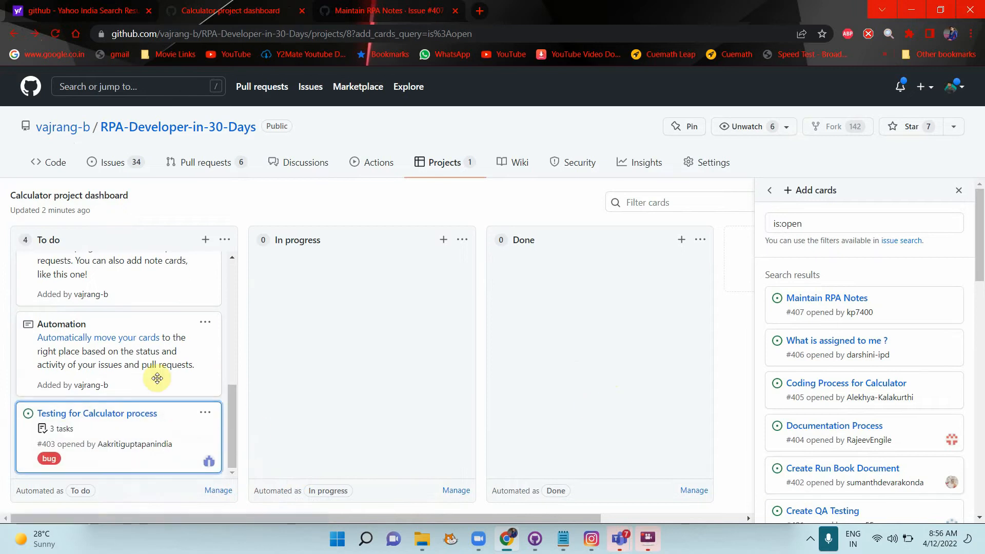
{"action": "left_click_drag", "start_coordinate": [867, 386], "coordinate": [138, 454]}
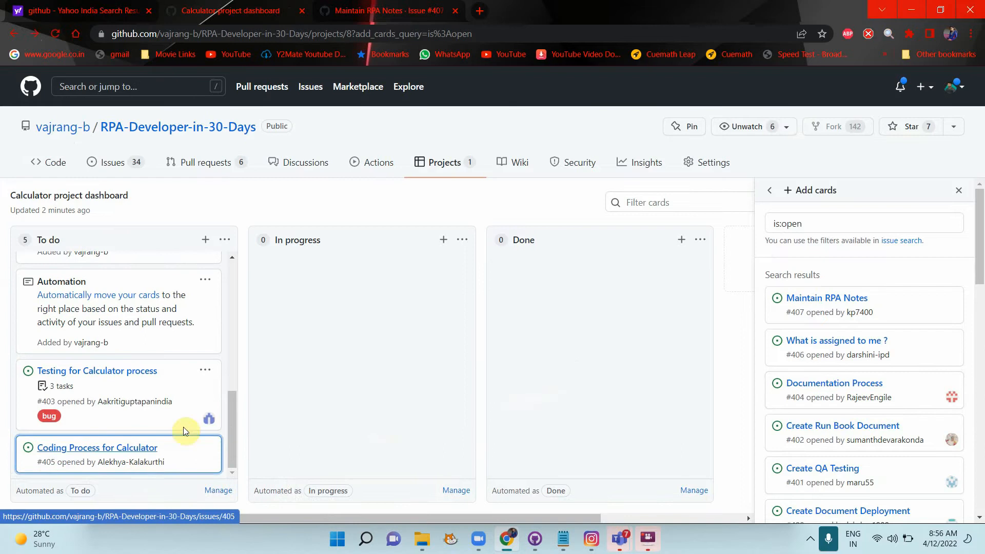
Step: Add Documentation Process to the To do column and load more issues into the search results
{"action": "scroll", "coordinate": [854, 400], "scroll_direction": "down", "scroll_amount": 5}
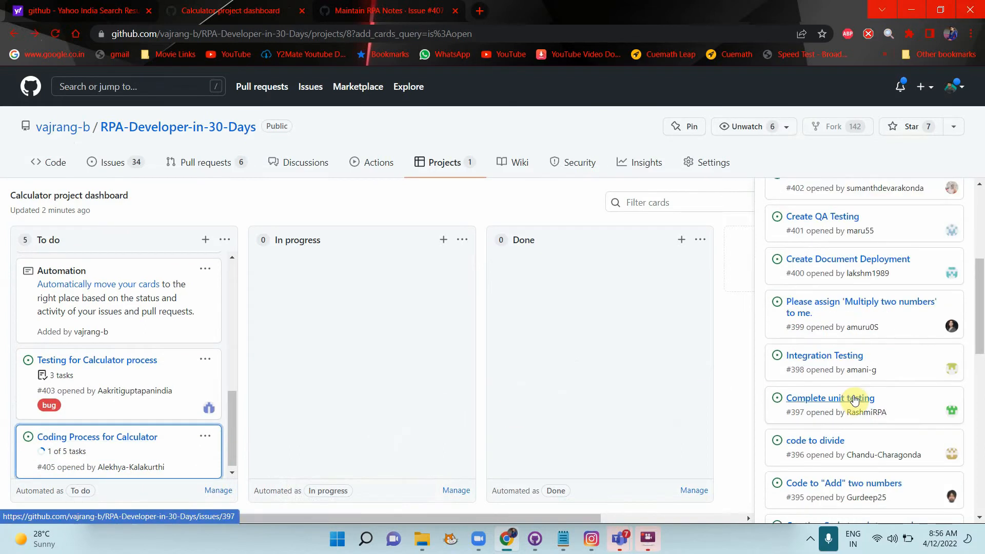
{"action": "scroll", "coordinate": [846, 362], "scroll_direction": "up", "scroll_amount": 2}
{"action": "scroll", "coordinate": [845, 361], "scroll_direction": "up", "scroll_amount": 3}
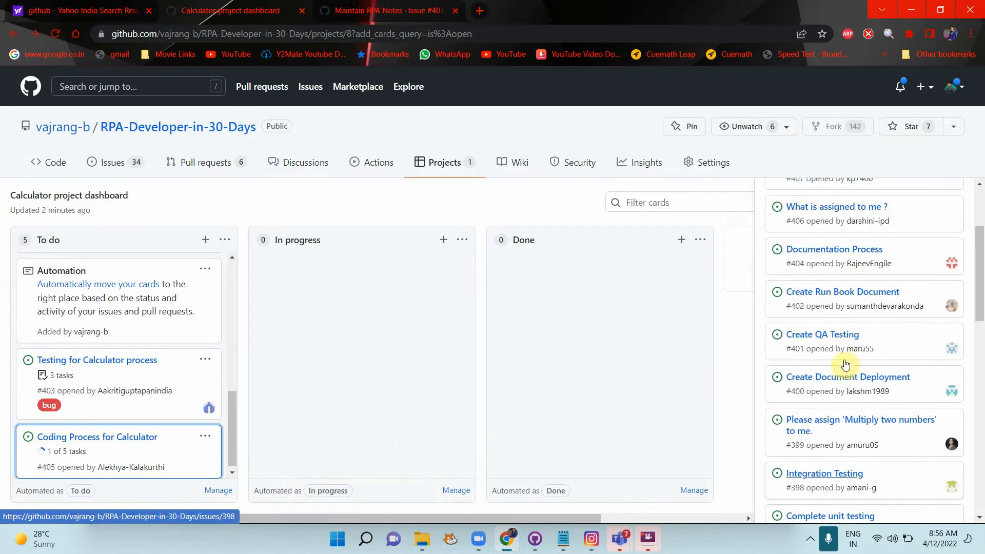
{"action": "scroll", "coordinate": [844, 359], "scroll_direction": "up", "scroll_amount": 2}
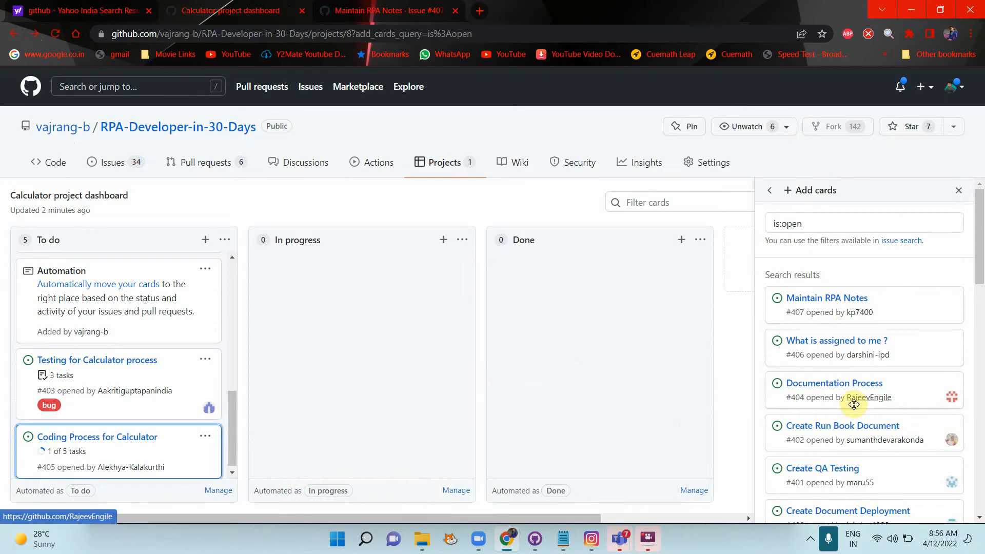
{"action": "scroll", "coordinate": [853, 398], "scroll_direction": "down", "scroll_amount": 1}
{"action": "left_click_drag", "start_coordinate": [828, 324], "coordinate": [194, 411]}
{"action": "scroll", "coordinate": [193, 409], "scroll_direction": "down", "scroll_amount": 1}
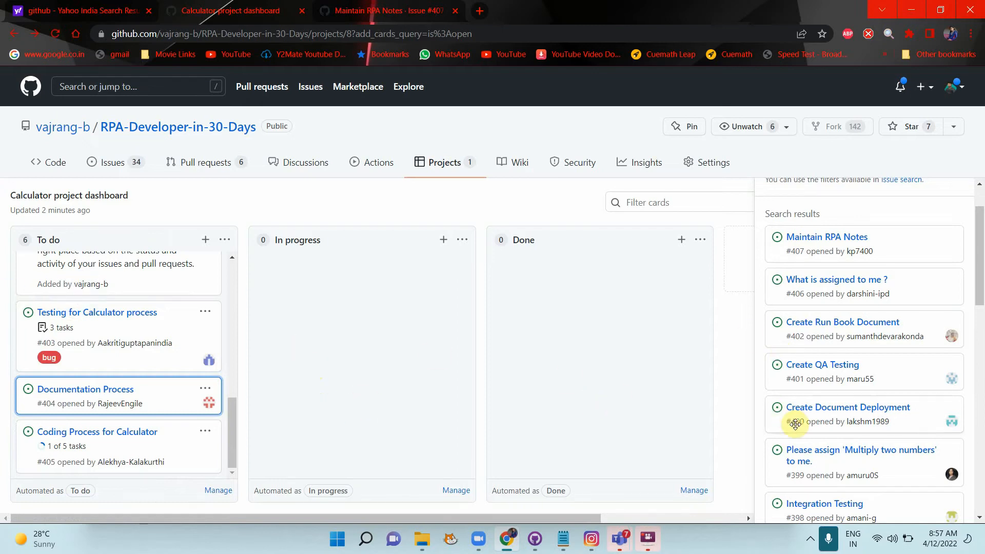
{"action": "scroll", "coordinate": [799, 446], "scroll_direction": "down", "scroll_amount": 7}
{"action": "scroll", "coordinate": [800, 443], "scroll_direction": "down", "scroll_amount": 6}
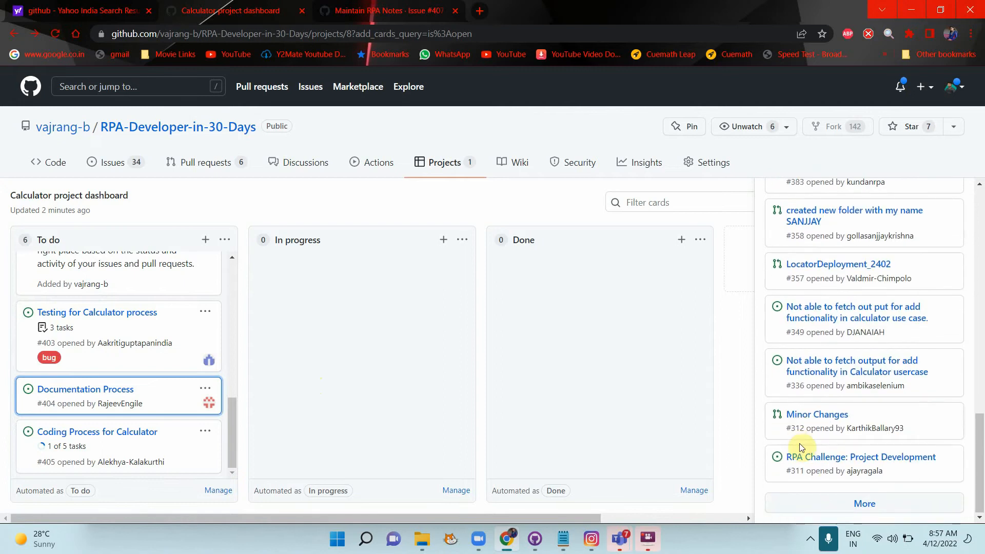
{"action": "left_click", "coordinate": [866, 505]}
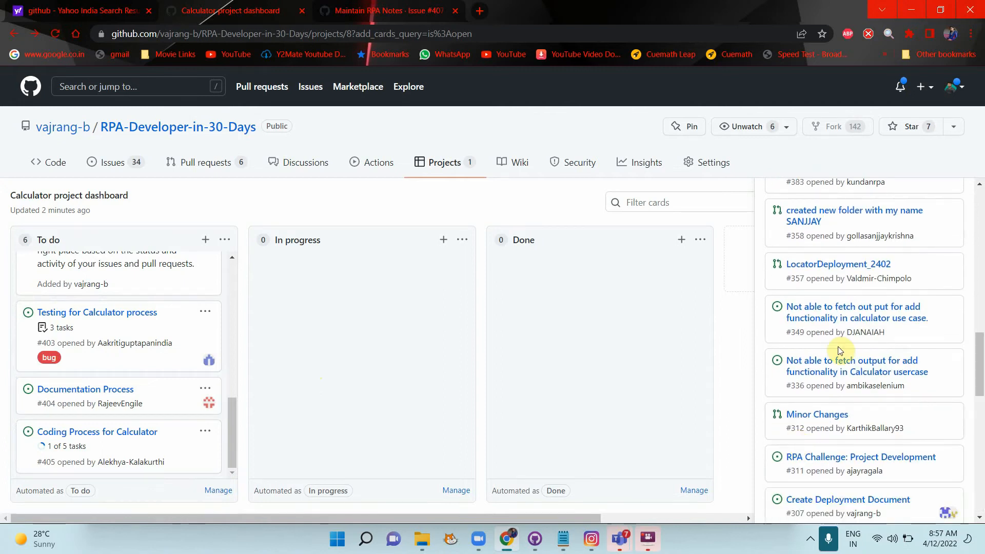
{"action": "scroll", "coordinate": [839, 351], "scroll_direction": "down", "scroll_amount": 7}
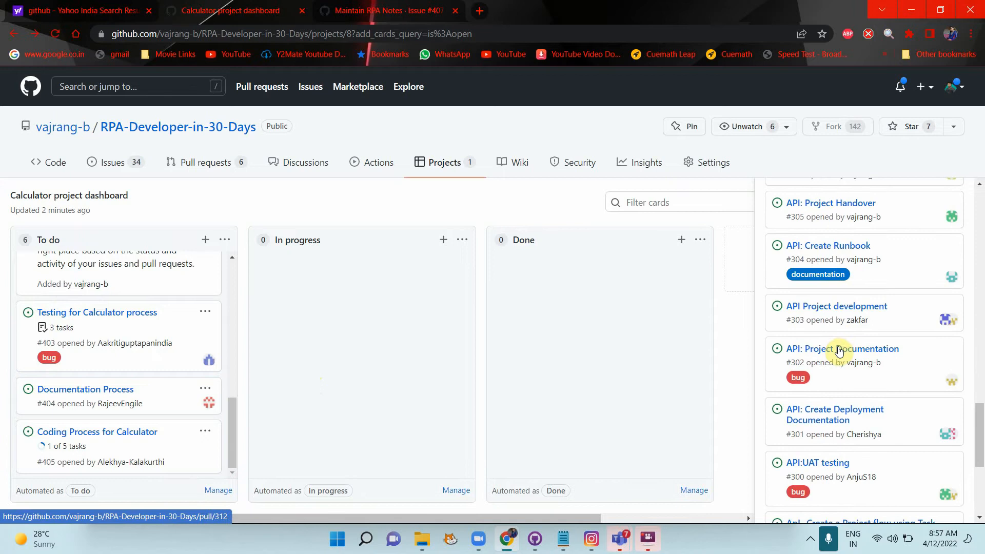
{"action": "scroll", "coordinate": [839, 351], "scroll_direction": "up", "scroll_amount": 1}
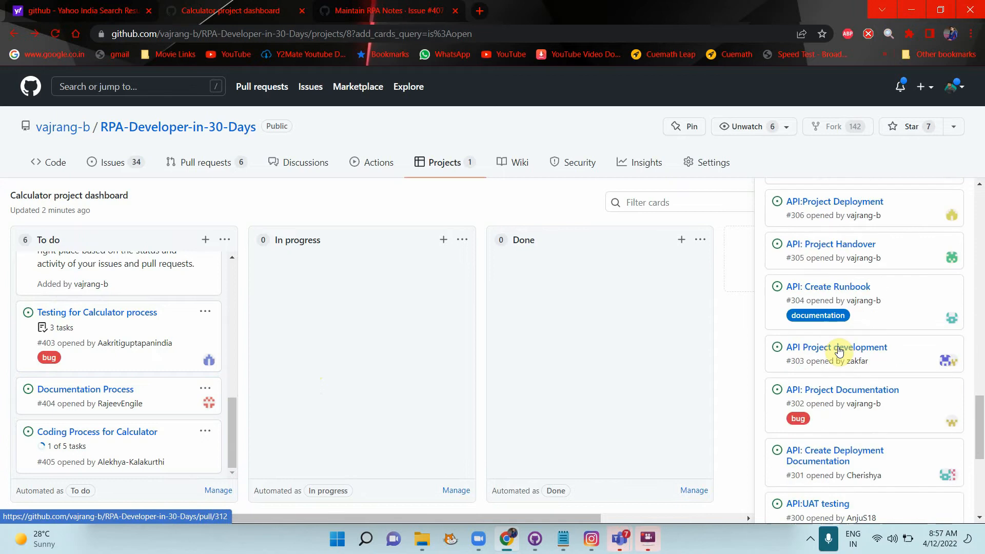
Step: View Documentation Process #404's card and full issue page, then return to the board with the panel closed
{"action": "left_click", "coordinate": [95, 390]}
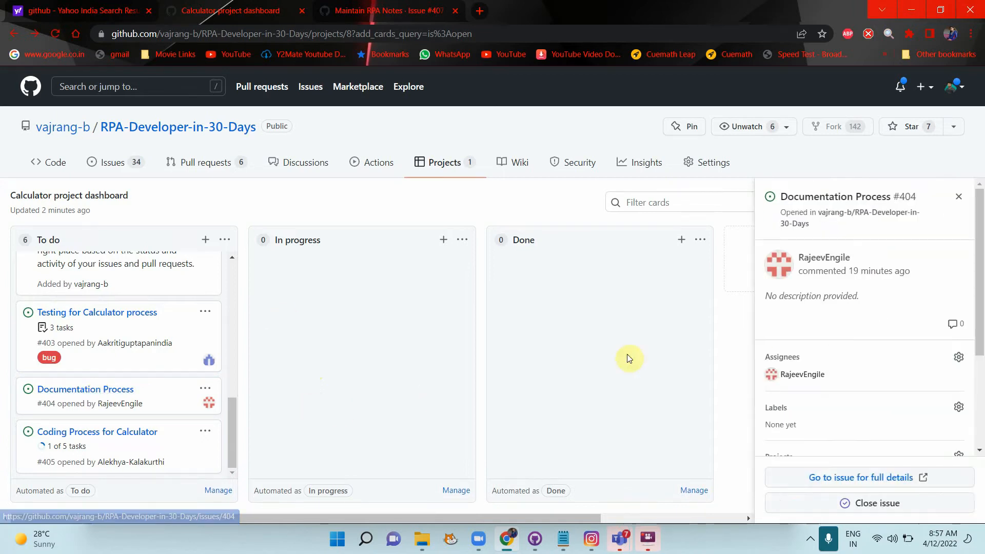
{"action": "left_click", "coordinate": [873, 478]}
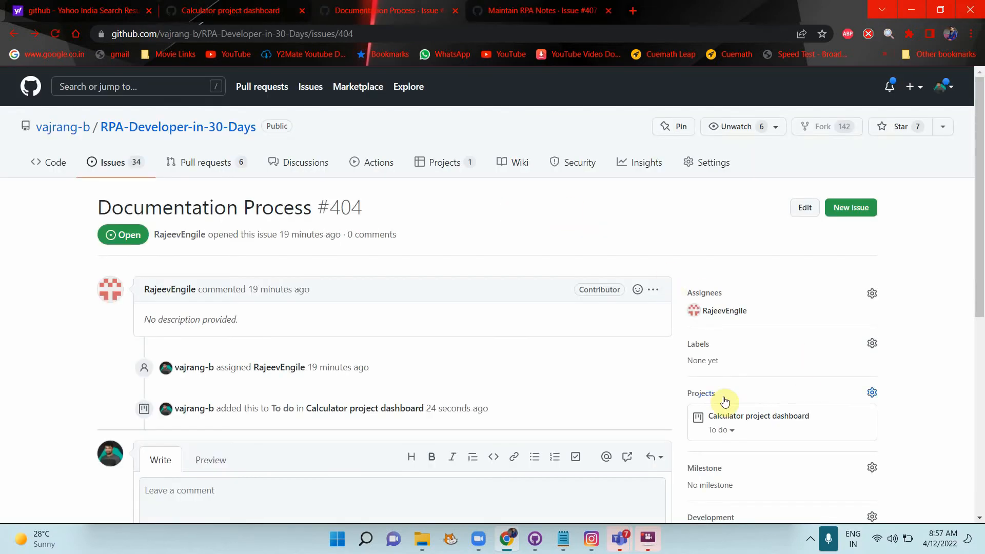
{"action": "mouse_move", "coordinate": [731, 424]}
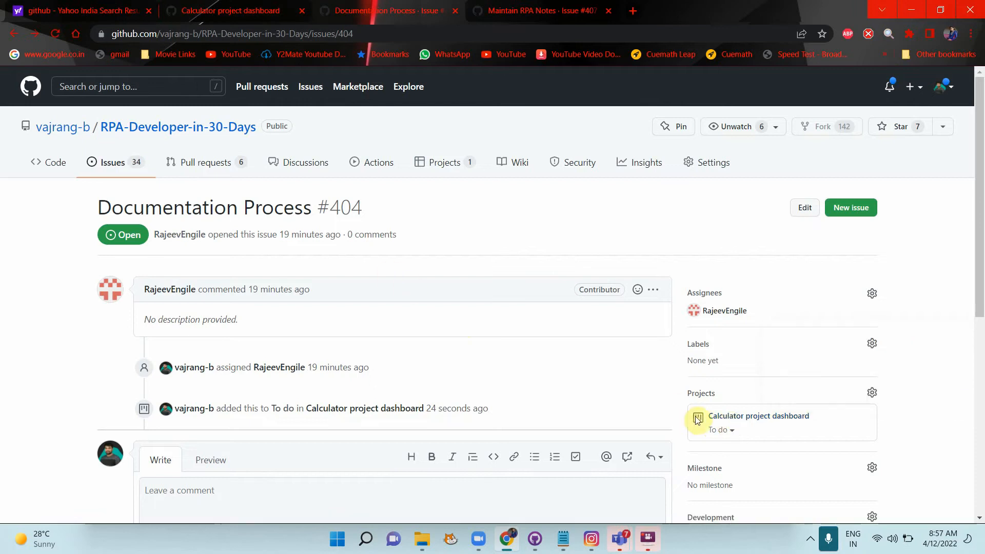
{"action": "left_click", "coordinate": [749, 420]}
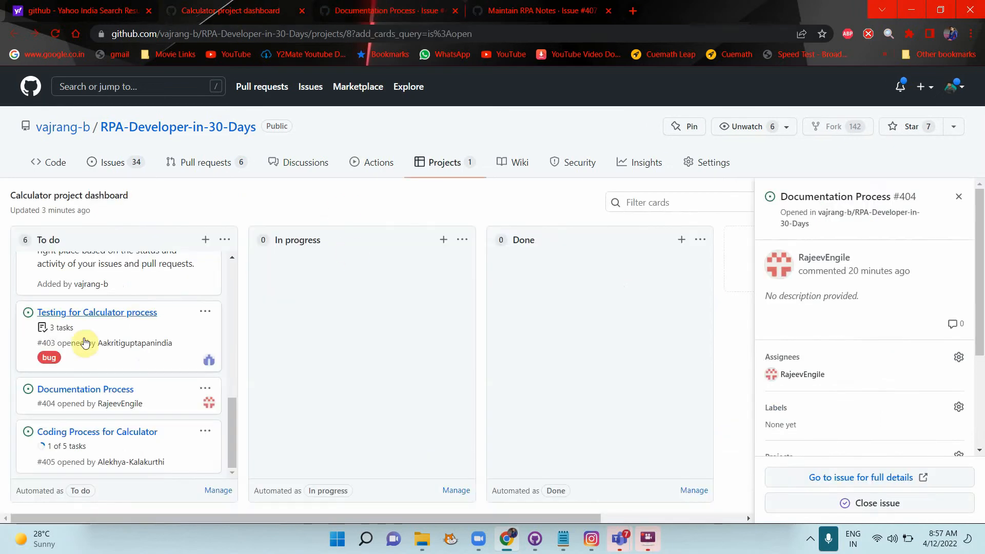
{"action": "left_click", "coordinate": [959, 197]}
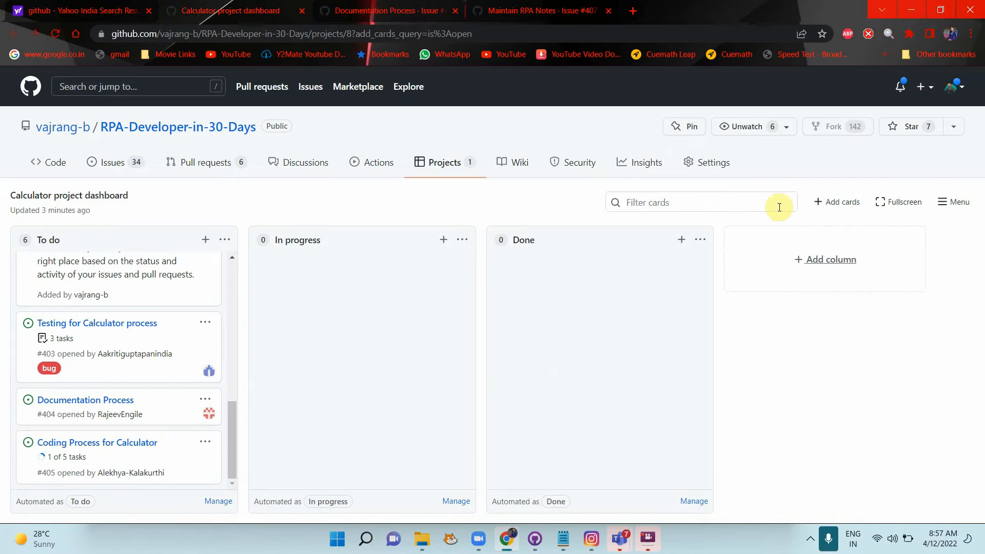
Step: Dismiss the new note box and column options, then drag Documentation Process #404 into In progress
{"action": "left_click", "coordinate": [206, 240]}
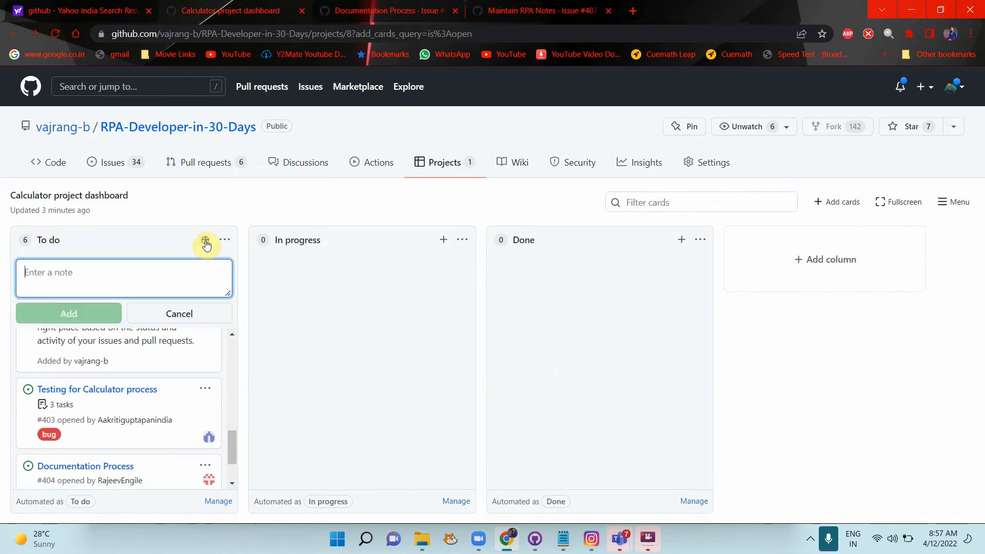
{"action": "left_click", "coordinate": [177, 314]}
{"action": "left_click", "coordinate": [225, 239]}
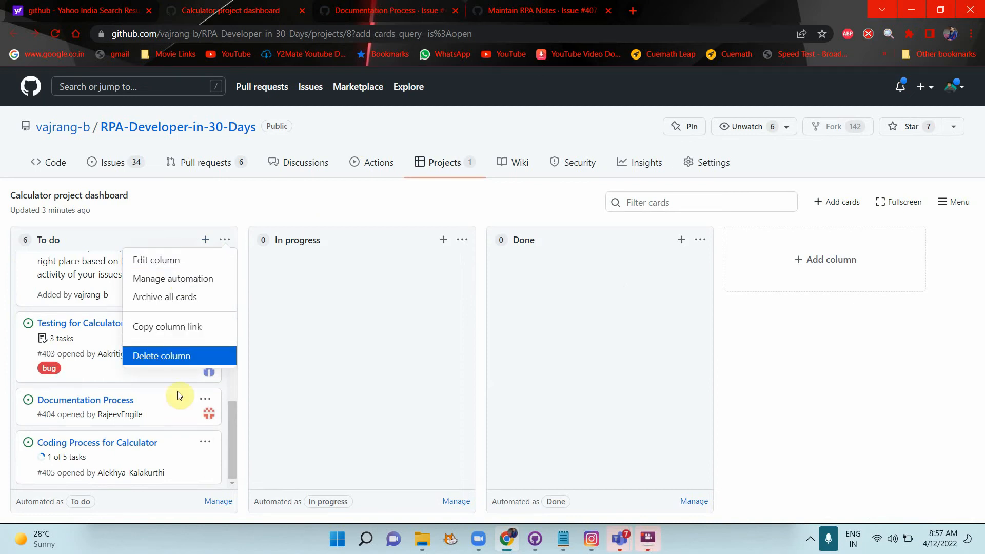
{"action": "left_click", "coordinate": [145, 496]}
{"action": "left_click", "coordinate": [88, 449]}
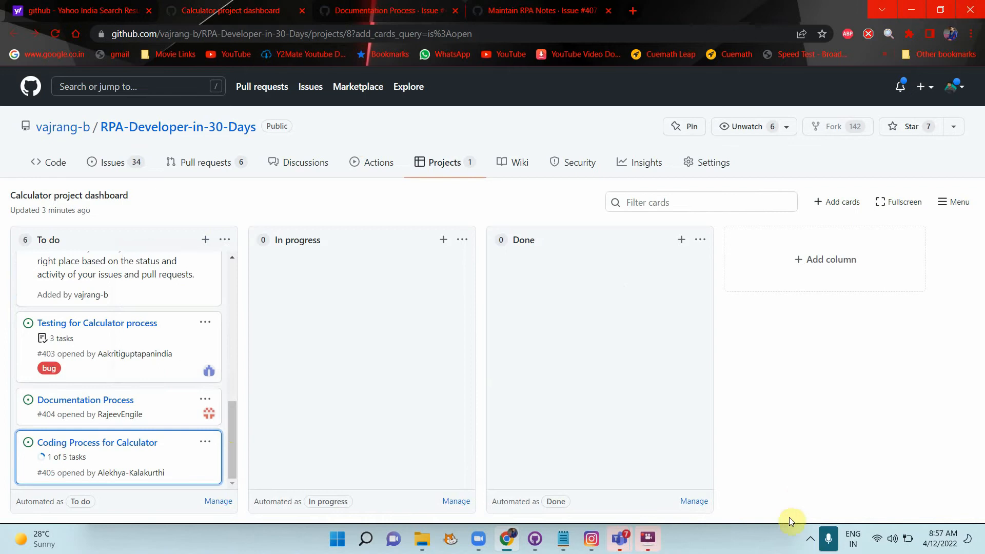
{"action": "left_click", "coordinate": [760, 401]}
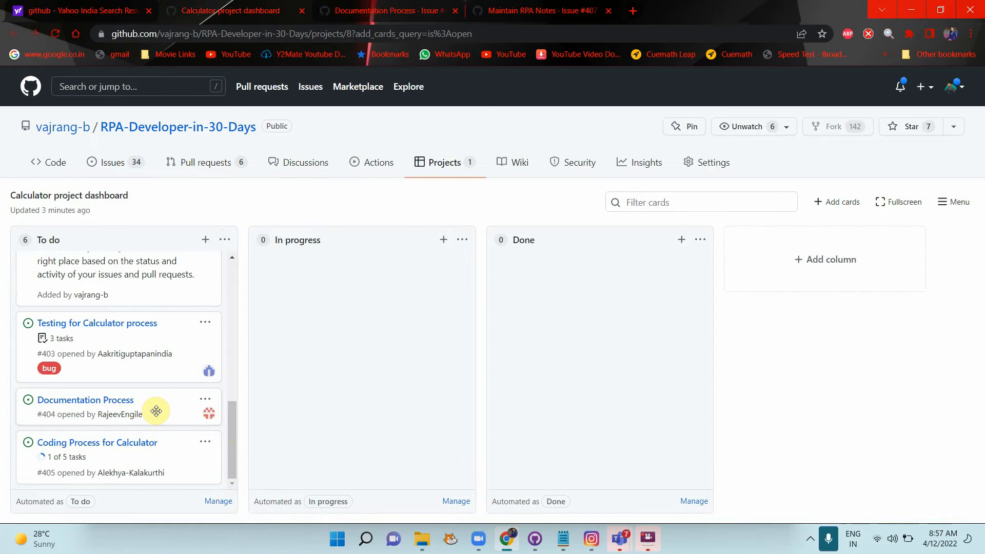
{"action": "left_click_drag", "start_coordinate": [156, 411], "coordinate": [340, 368]}
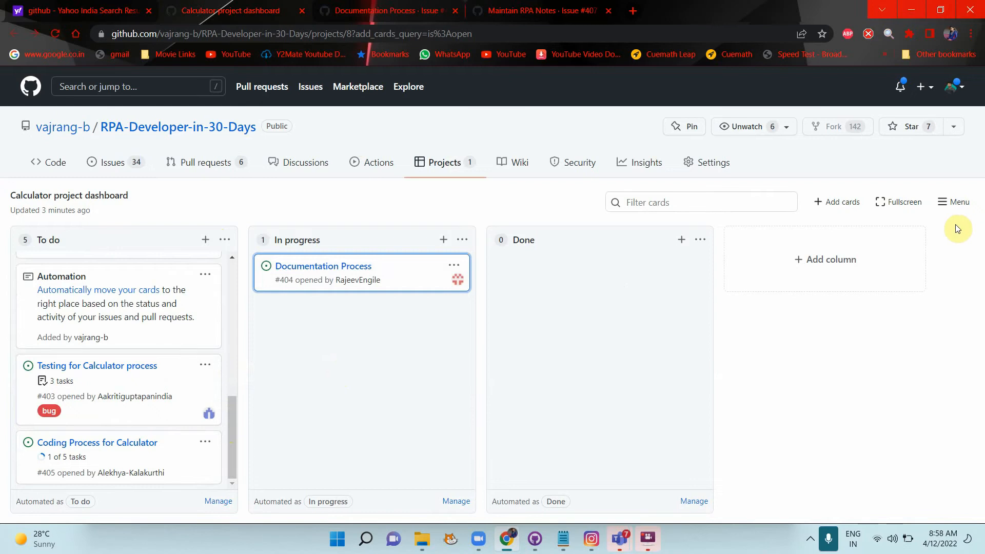
Step: Show the board full screen and delete the 'Welcome to GitHub Projects' note from To do
{"action": "left_click", "coordinate": [895, 197]}
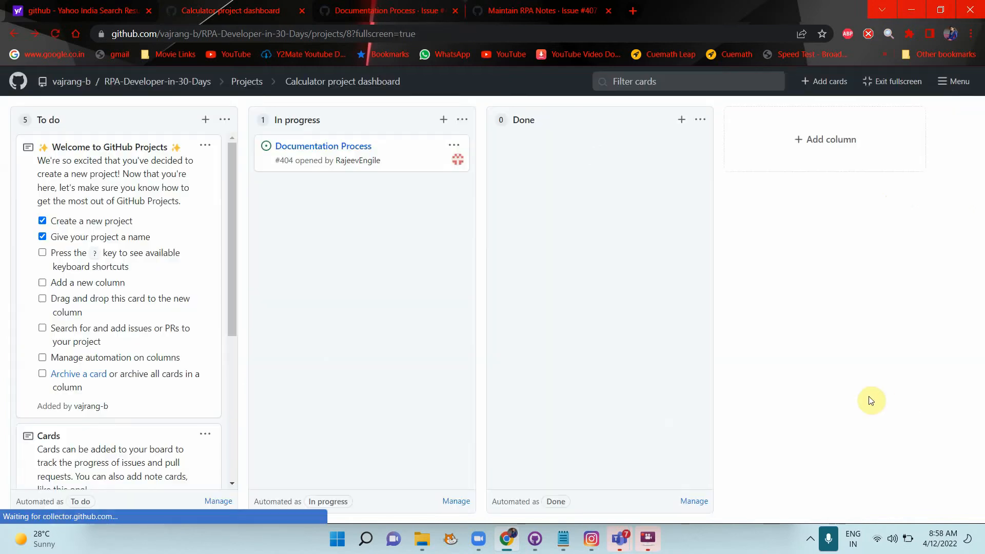
{"action": "triple_click", "coordinate": [870, 401]}
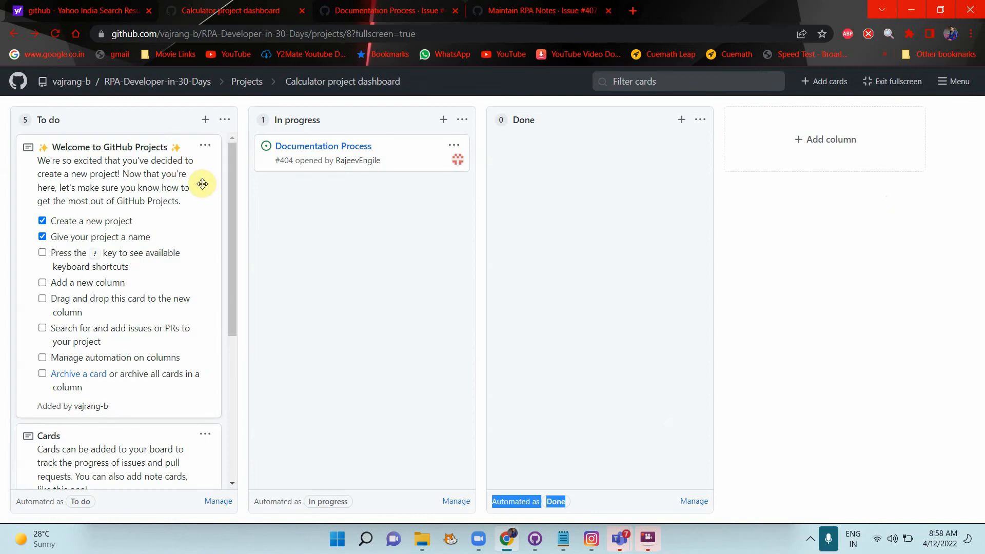
{"action": "left_click", "coordinate": [205, 151]}
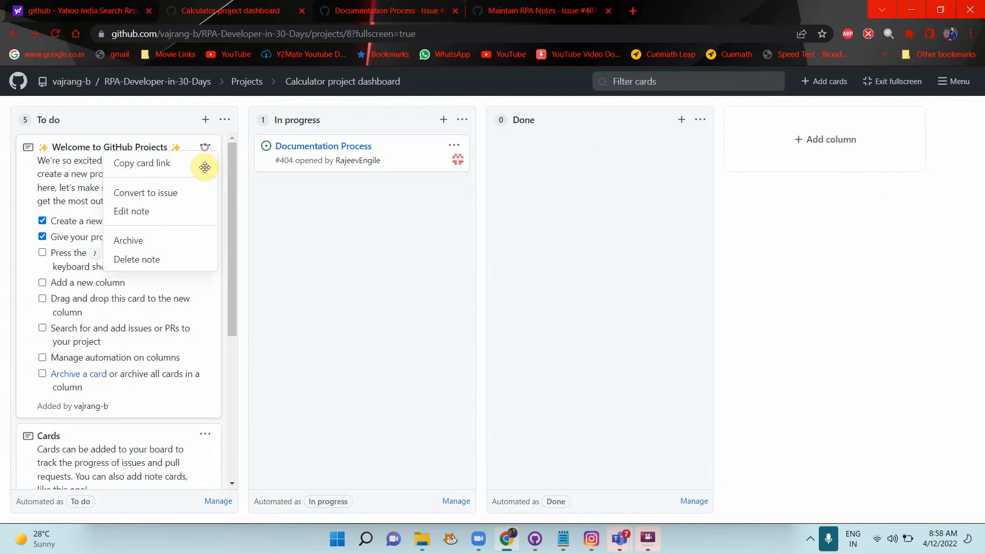
{"action": "left_click", "coordinate": [177, 260]}
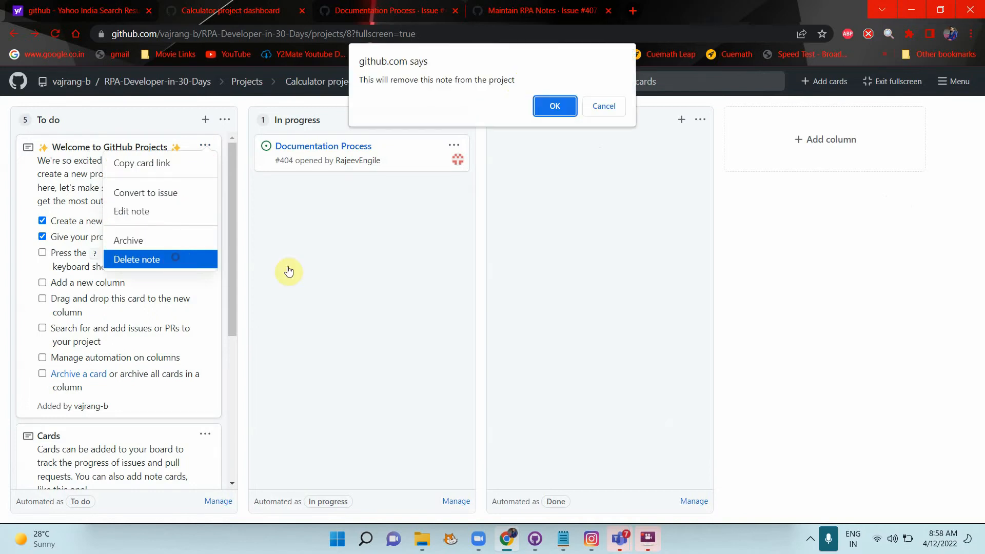
{"action": "left_click", "coordinate": [550, 105]}
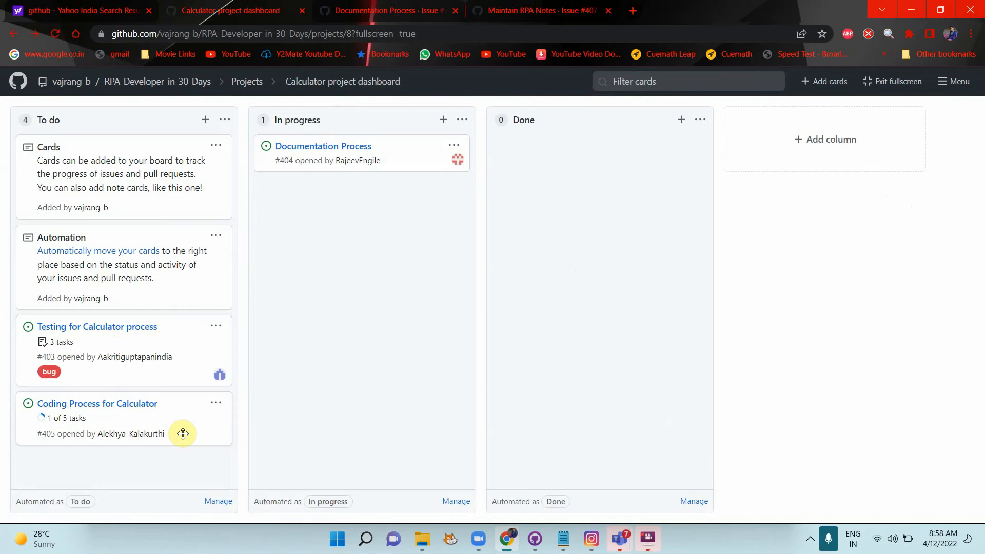
Step: Move Coding Process for Calculator #405 via In progress into Done, then review its full issue page
{"action": "left_click_drag", "start_coordinate": [183, 434], "coordinate": [433, 303]}
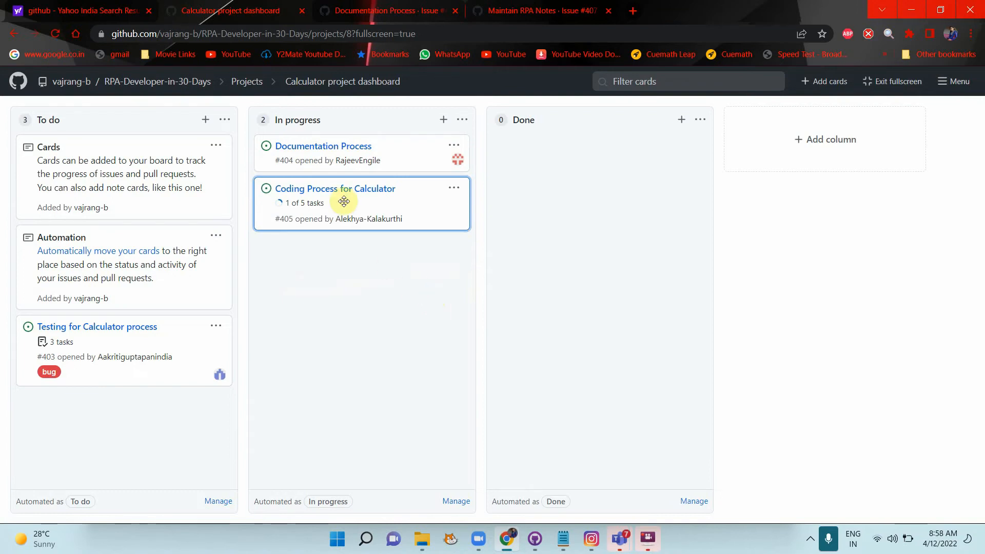
{"action": "left_click_drag", "start_coordinate": [385, 202], "coordinate": [574, 199]}
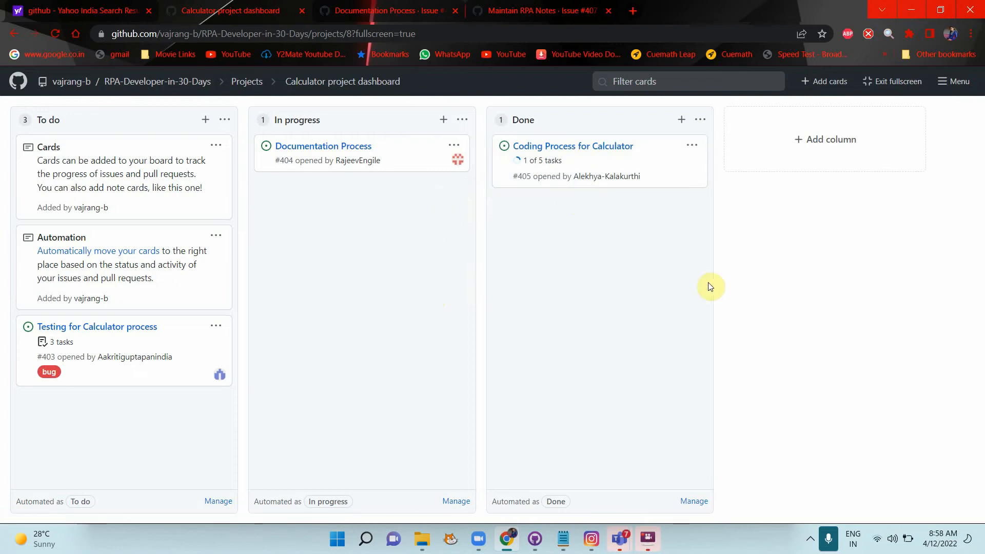
{"action": "left_click", "coordinate": [573, 149]}
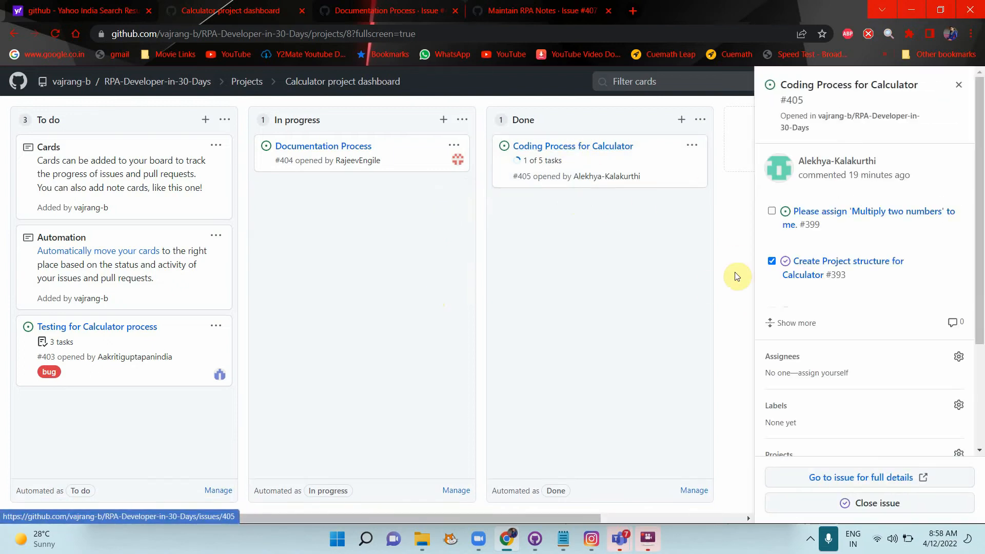
{"action": "left_click", "coordinate": [871, 477]}
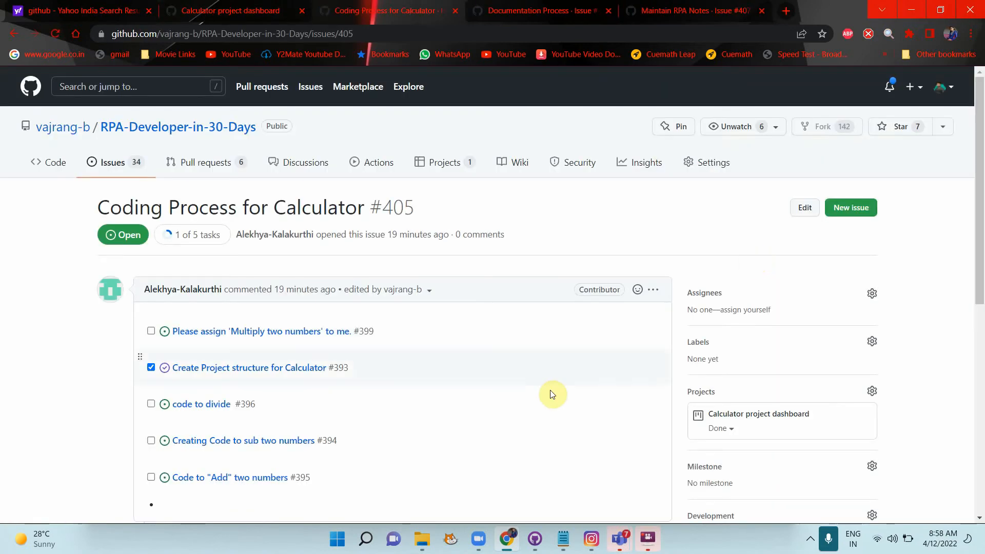
{"action": "scroll", "coordinate": [550, 392], "scroll_direction": "down", "scroll_amount": 10}
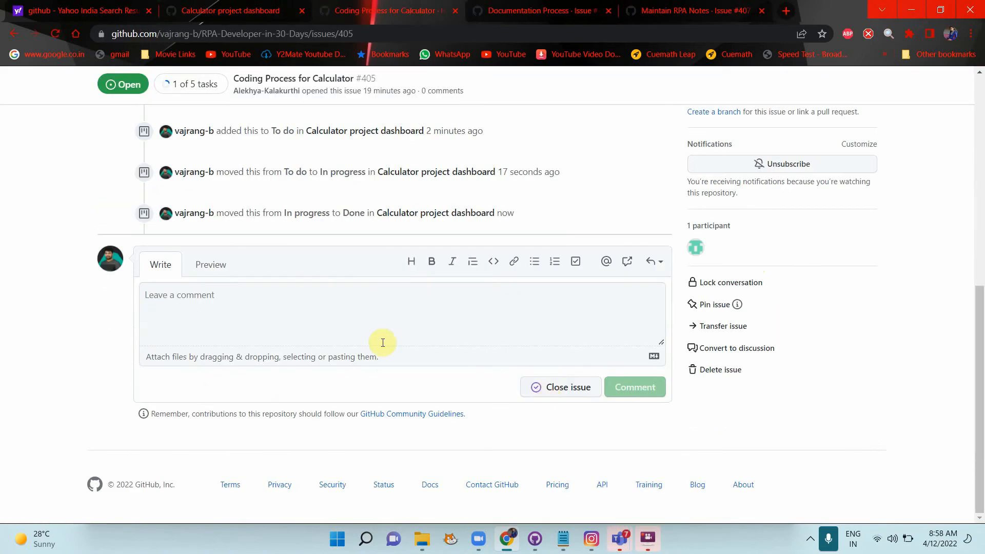
{"action": "scroll", "coordinate": [381, 343], "scroll_direction": "up", "scroll_amount": 5}
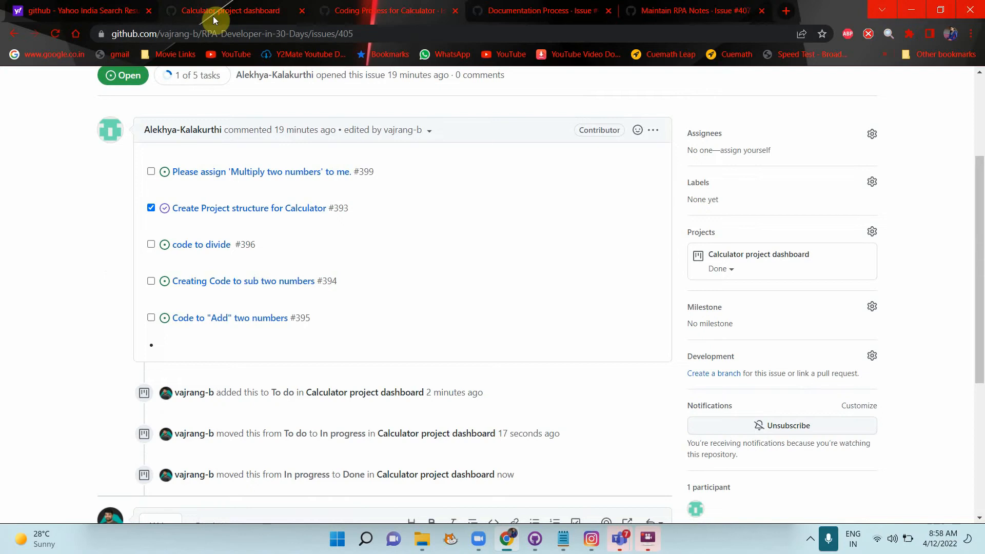
{"action": "left_click", "coordinate": [213, 15]}
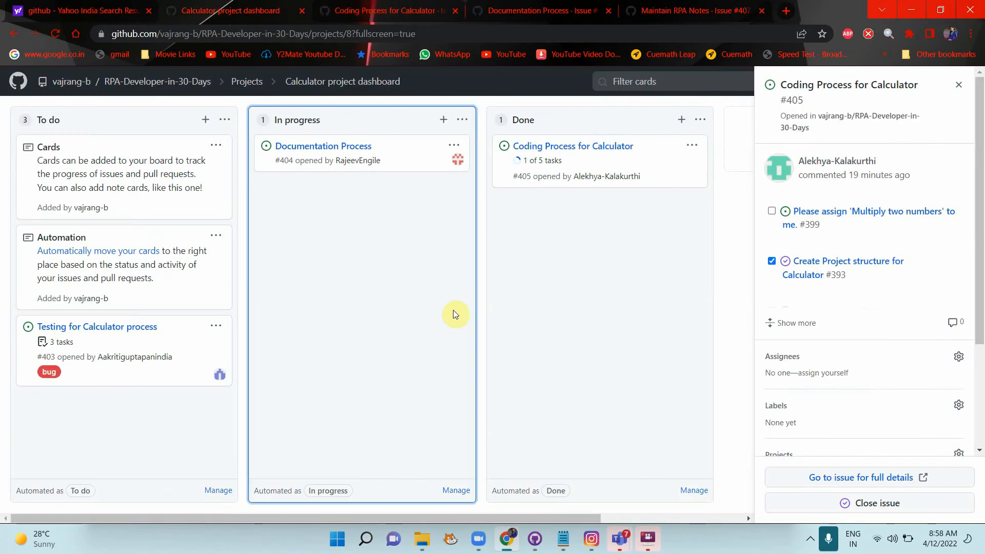
{"action": "left_click", "coordinate": [561, 369]}
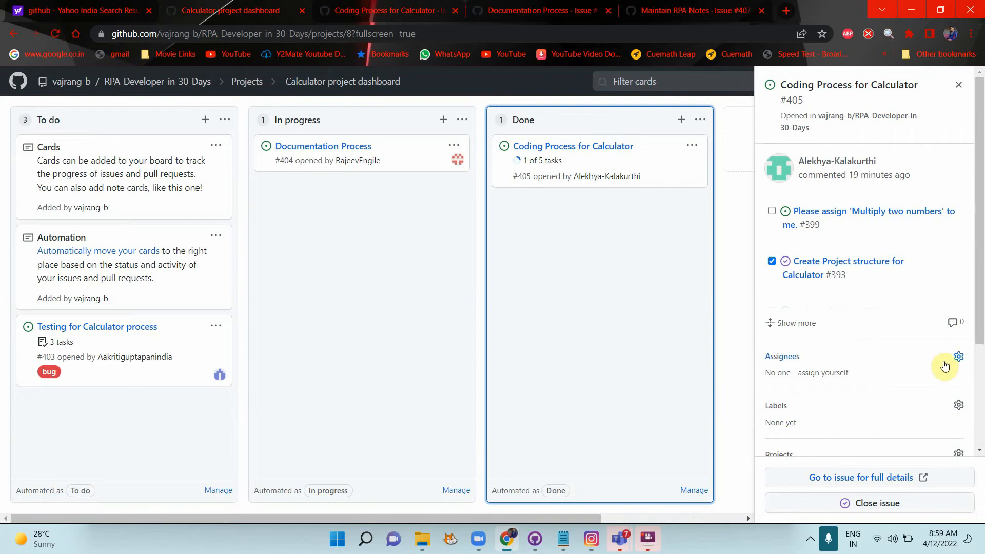
Step: Assign issue #405 Coding Process for Calculator to its author from the Assignees suggestions
{"action": "left_click", "coordinate": [960, 359]}
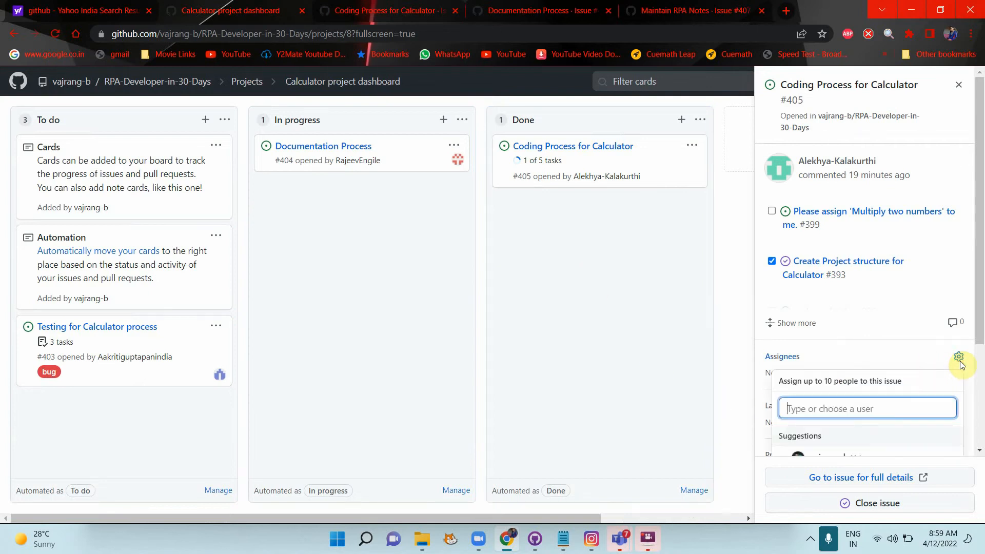
{"action": "scroll", "coordinate": [862, 410], "scroll_direction": "down", "scroll_amount": 3}
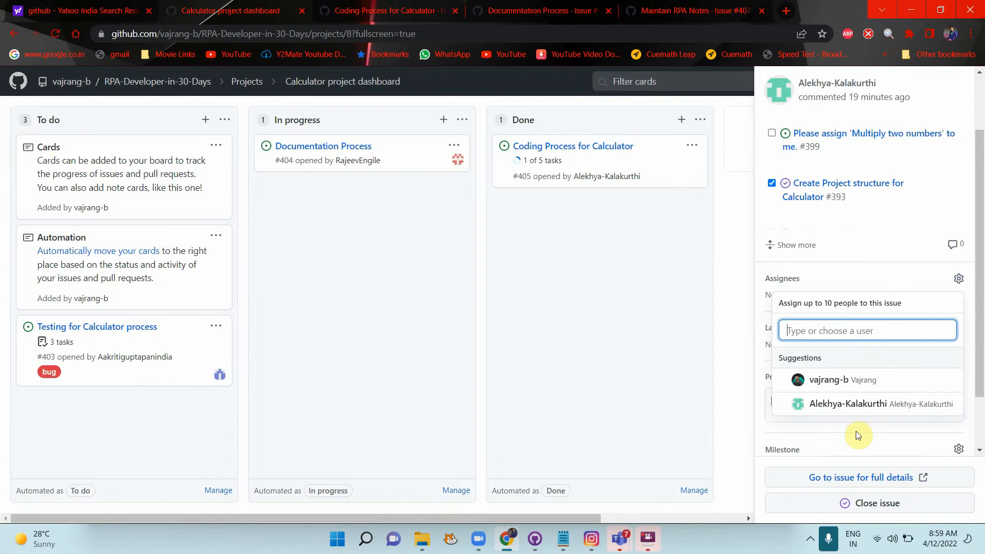
{"action": "left_click", "coordinate": [843, 346]}
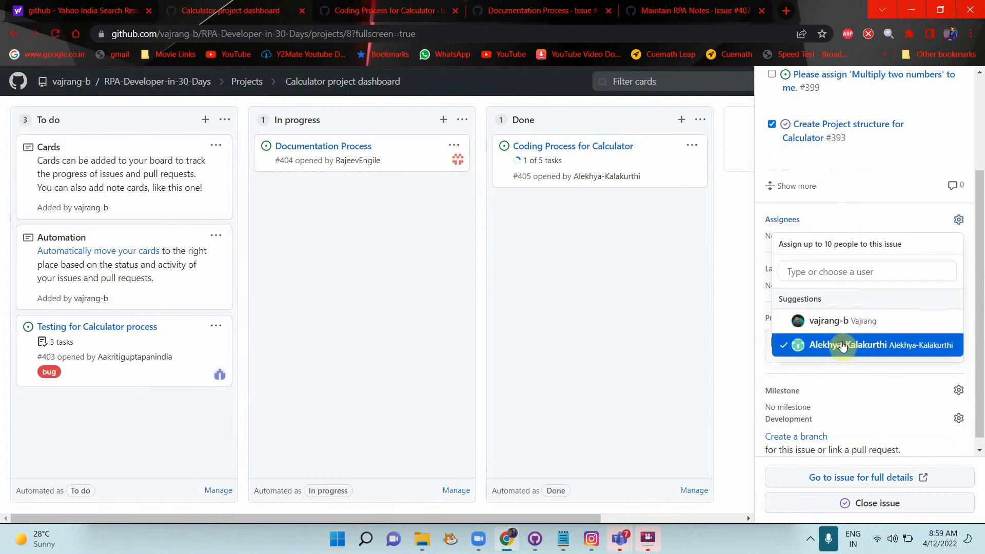
{"action": "left_click", "coordinate": [640, 389]}
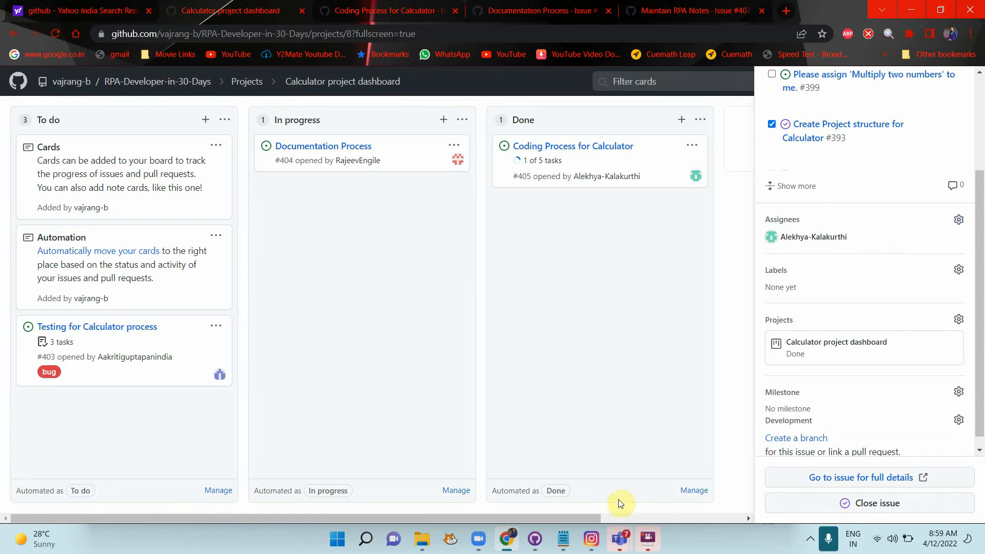
Step: Bring up Project Team1 Notes.docx and highlight the assignees on the documentation, project structure and Testing tasks
{"action": "mouse_move", "coordinate": [620, 537]}
{"action": "left_click", "coordinate": [505, 469]}
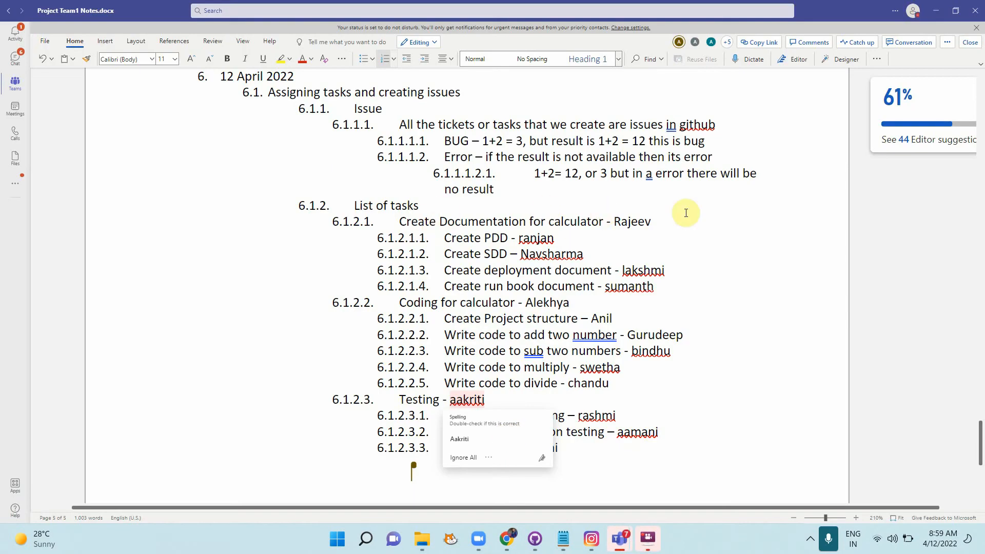
{"action": "left_click_drag", "start_coordinate": [645, 221], "coordinate": [606, 225]}
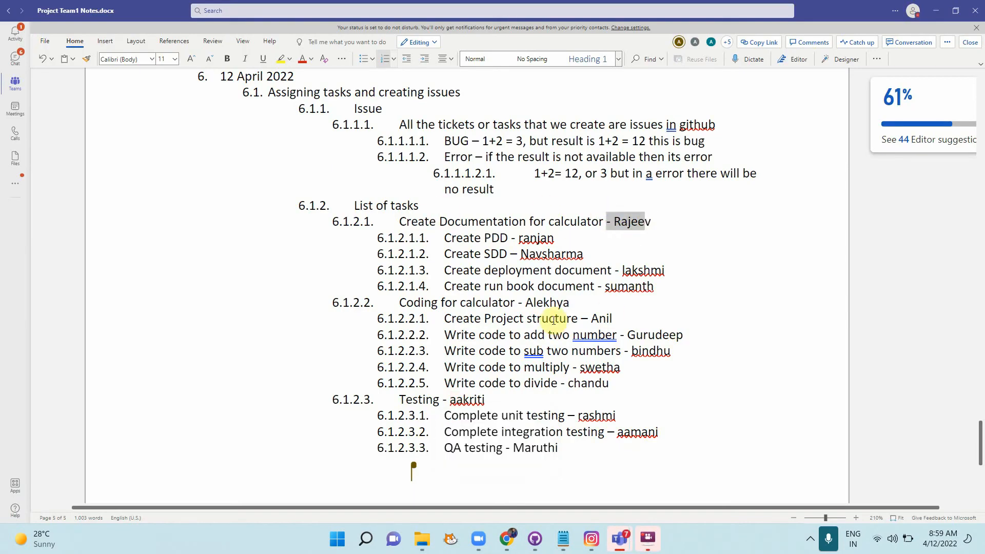
{"action": "left_click_drag", "start_coordinate": [569, 303], "coordinate": [539, 311]}
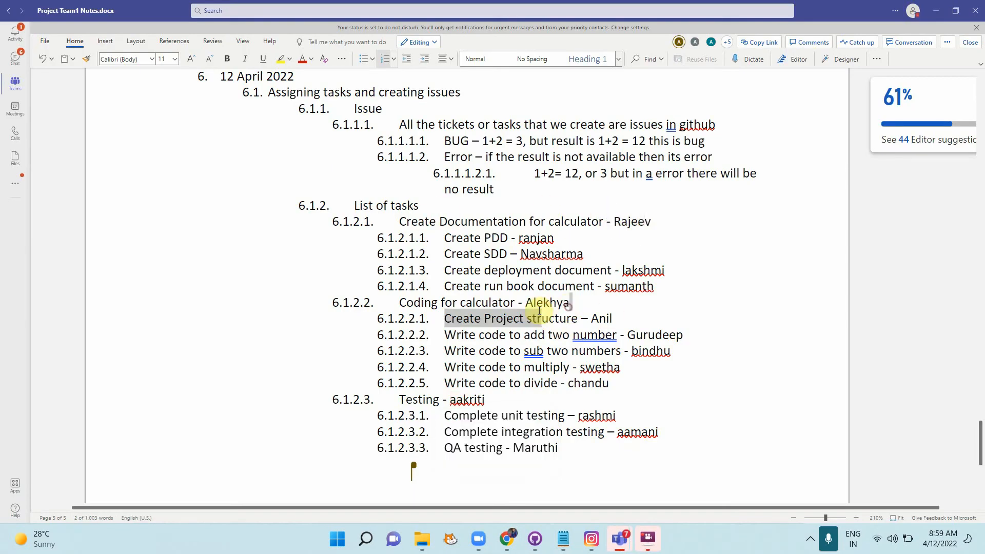
{"action": "left_click", "coordinate": [500, 403]}
{"action": "left_click_drag", "start_coordinate": [485, 401], "coordinate": [445, 401]}
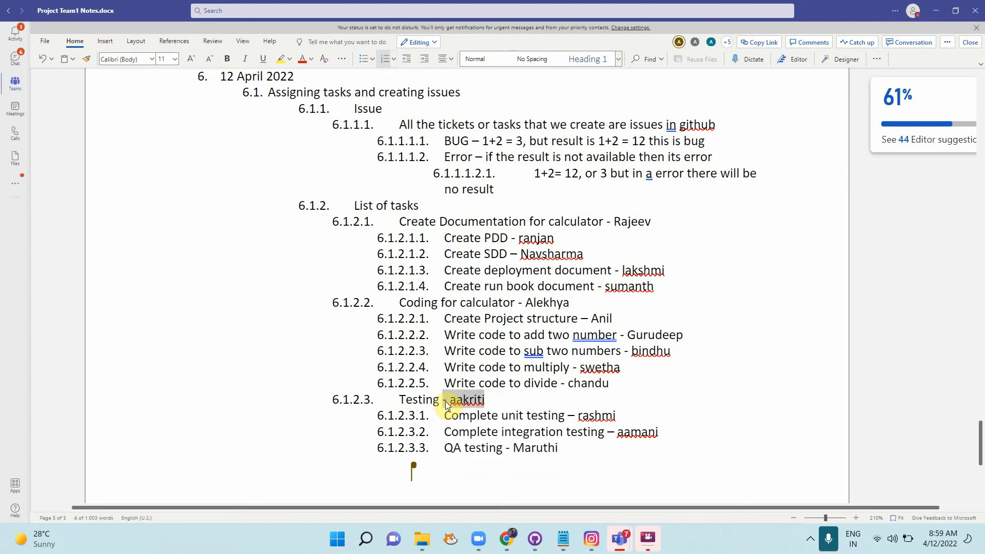